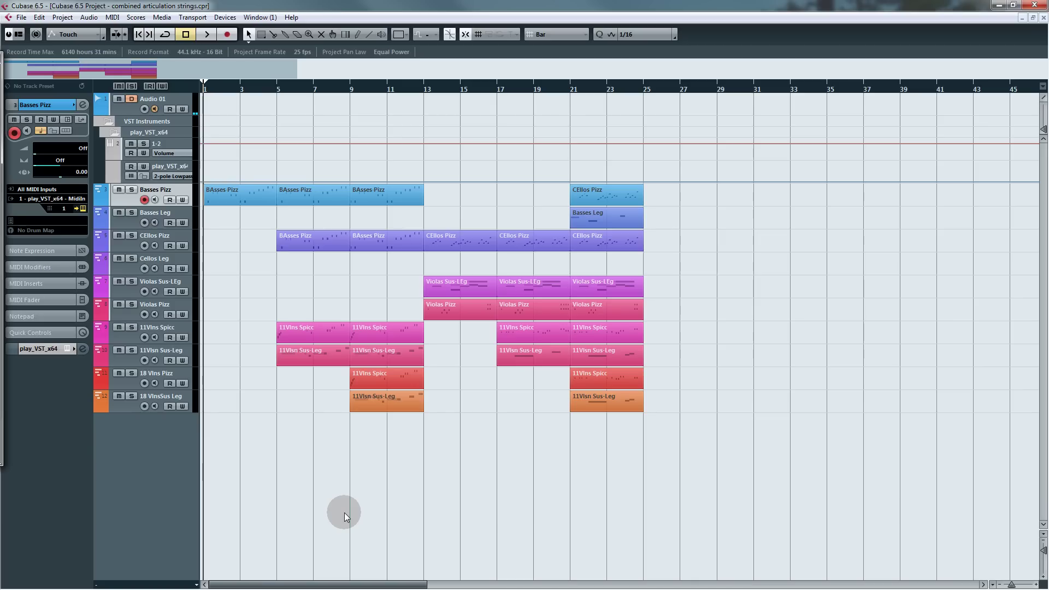
Step: Play the string arrangement from bar 1, and solo the 11Vlns Spicc and 11Vlns Sus-Leg tracks
key("space")
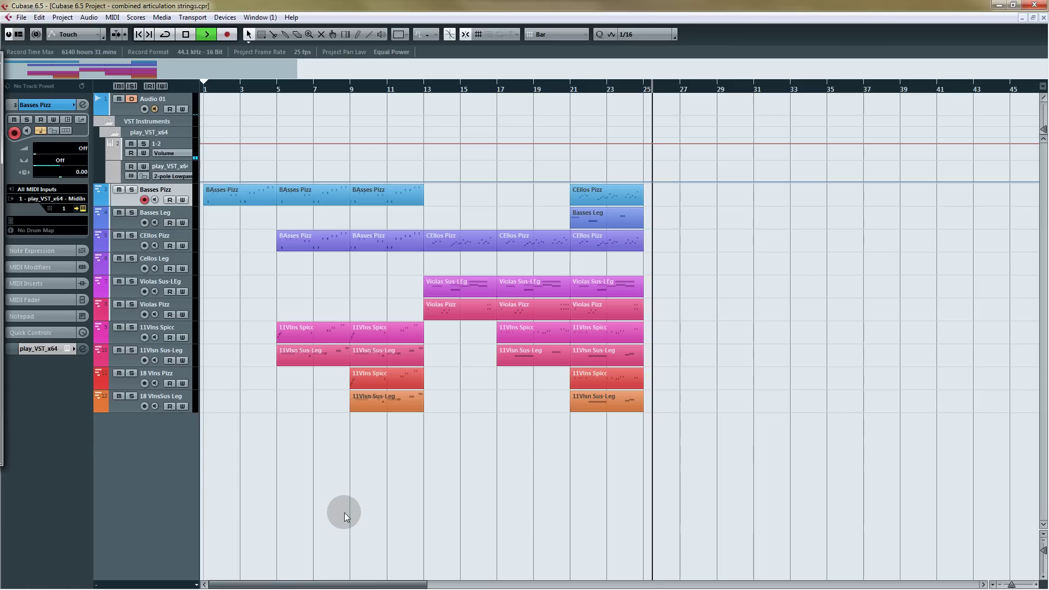
key("space")
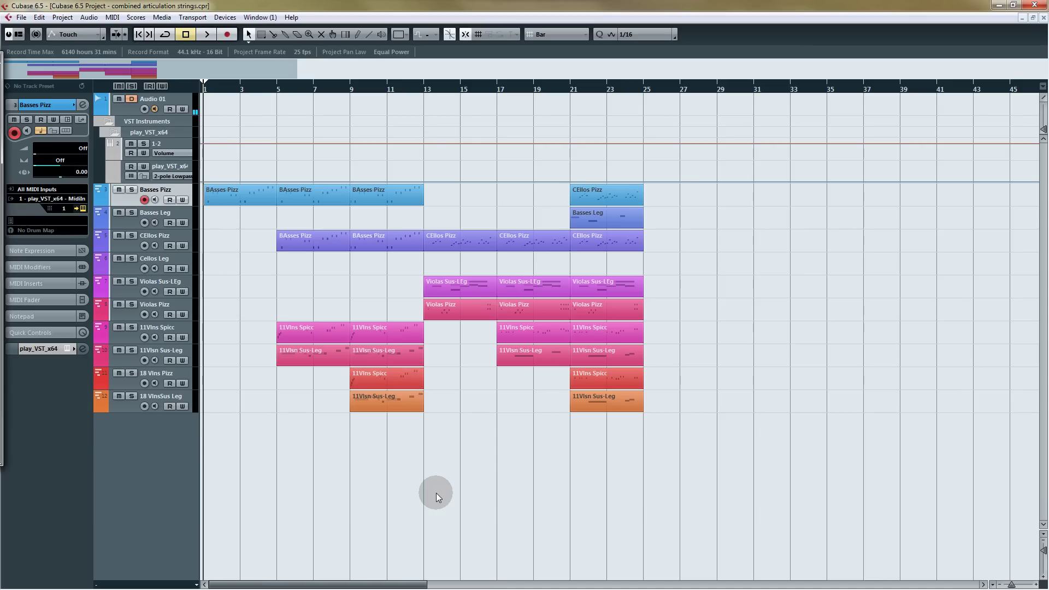
left_click(132, 328)
left_click(131, 350)
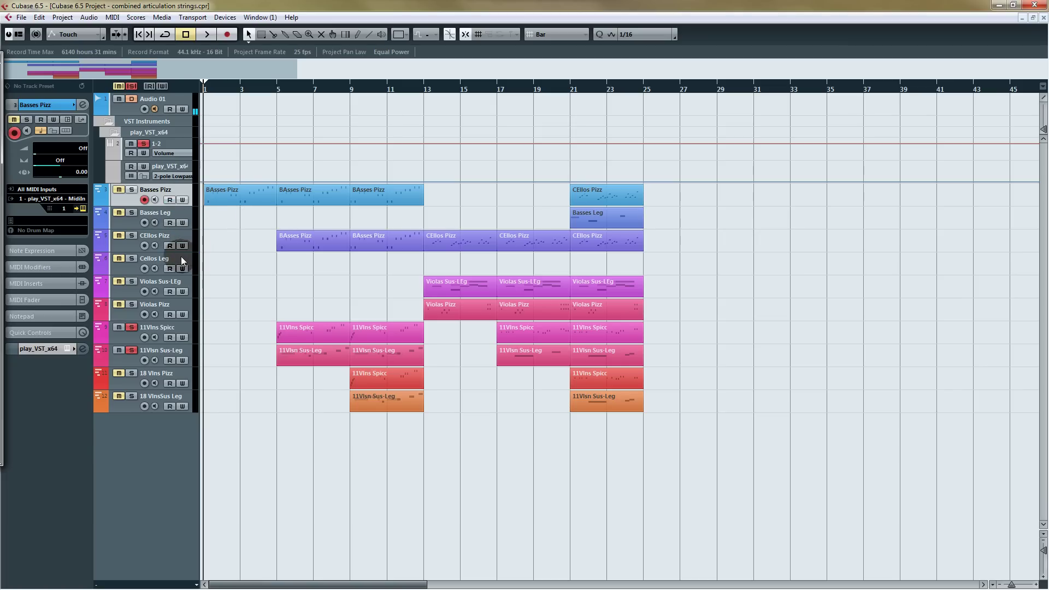
Step: Bring the play_VST_x64 instrument window into view over the arrangement and show its patch browser
left_click_drag(1, 60, 500, 139)
left_click(504, 161)
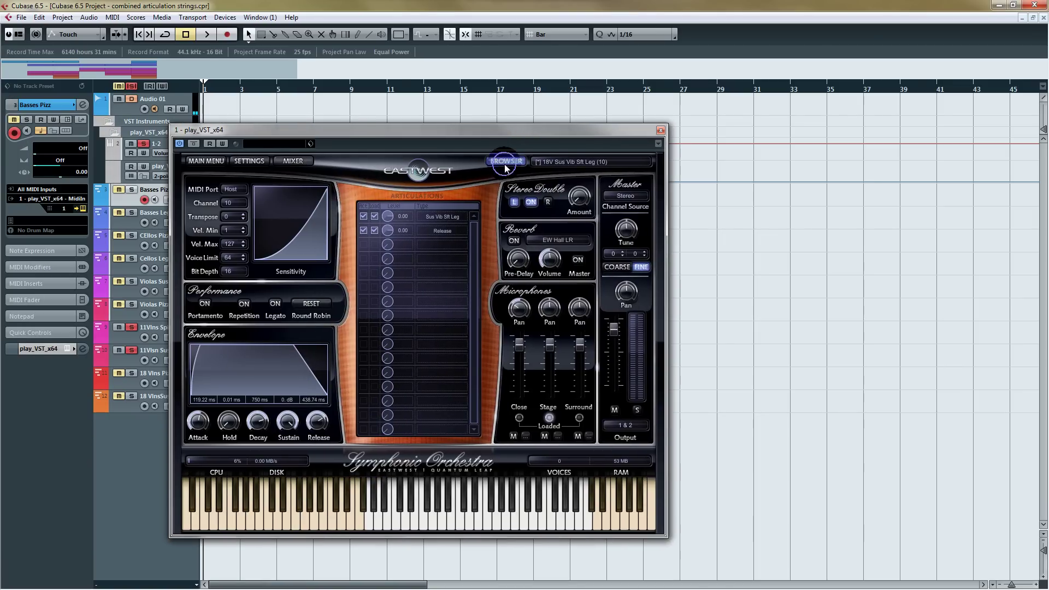
left_click_drag(310, 133, 455, 134)
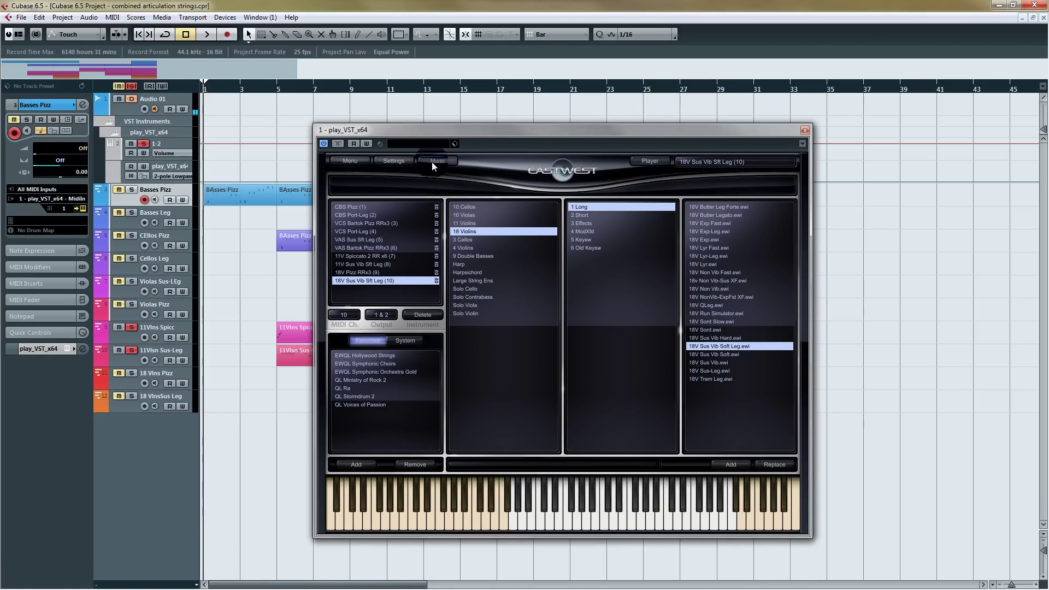
Step: Check the playable key ranges of CBS Port-Leg, VCS Bartok Pizz RRx3 and VAS Bartok Pizz RRx3, and close the instrument window
left_click(354, 215)
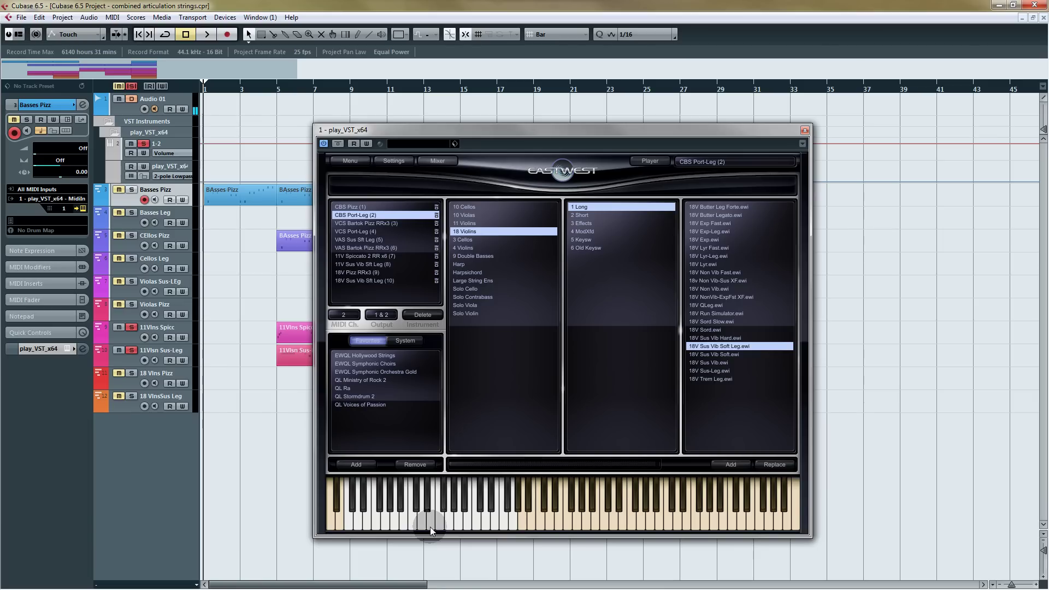
left_click_drag(430, 527, 471, 526)
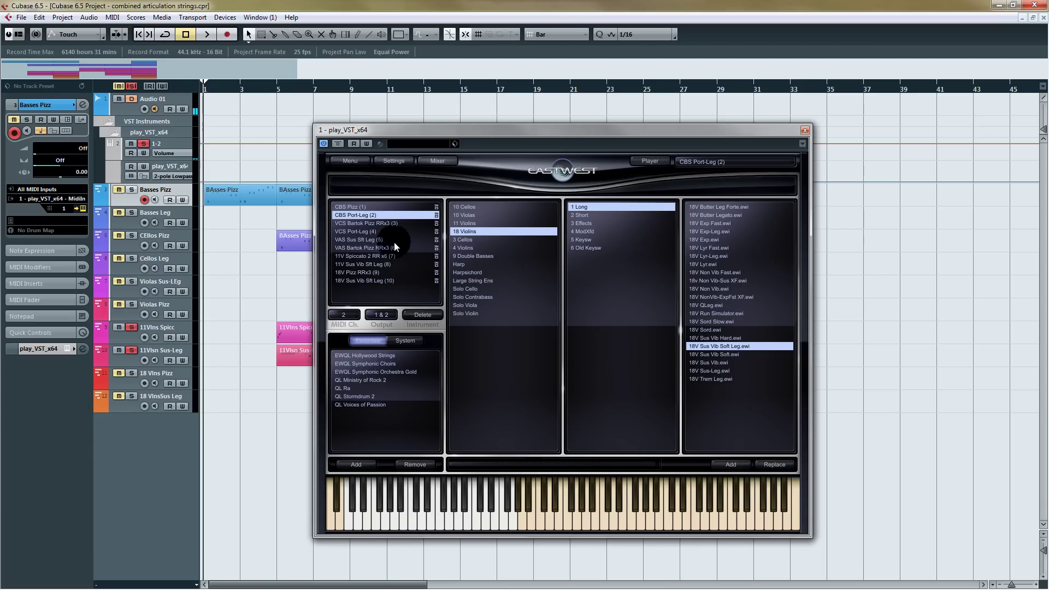
left_click(391, 224)
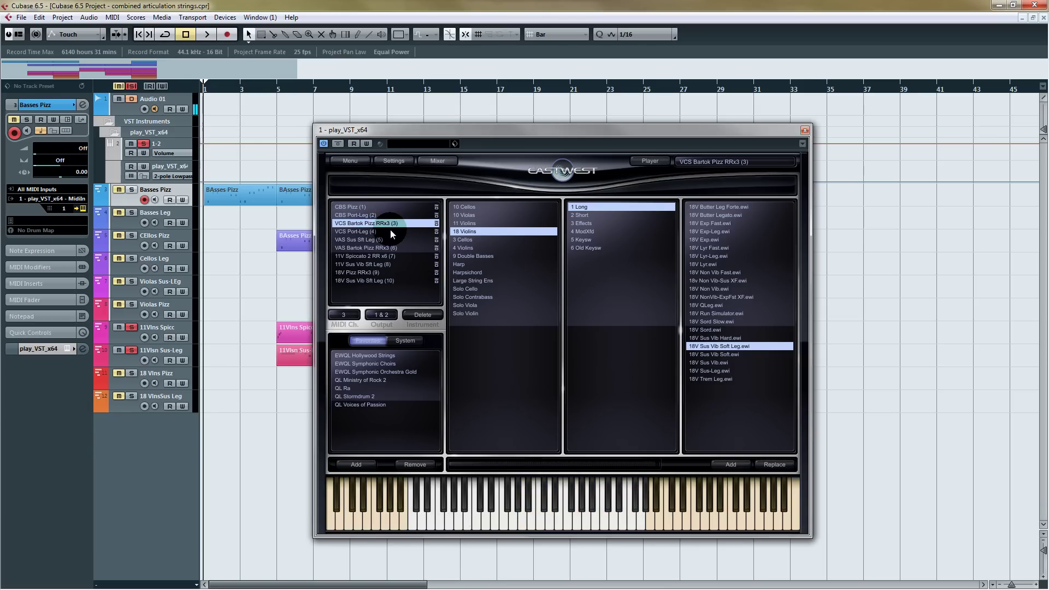
left_click(508, 522)
left_click(385, 249)
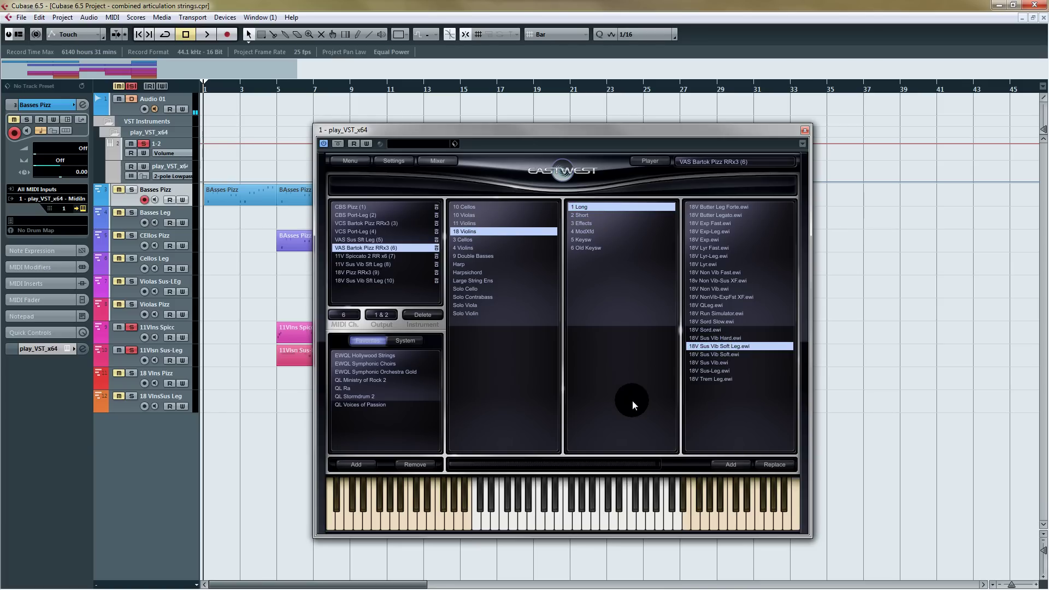
left_click(569, 527)
left_click(575, 527)
left_click(805, 131)
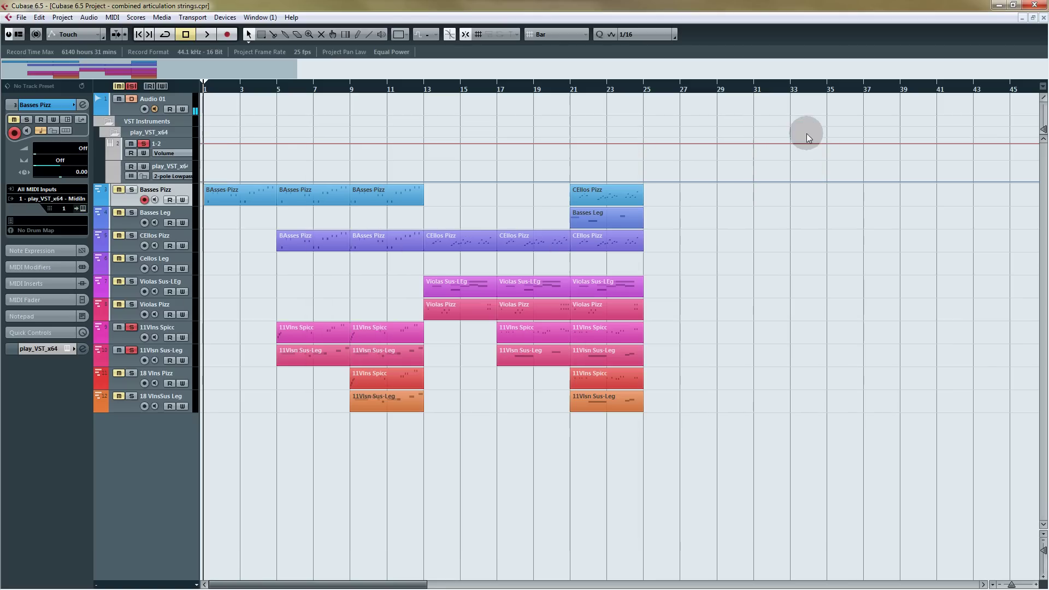
Step: Play the two soloed violin tracks from bar 5 and stop playback
left_click(273, 88)
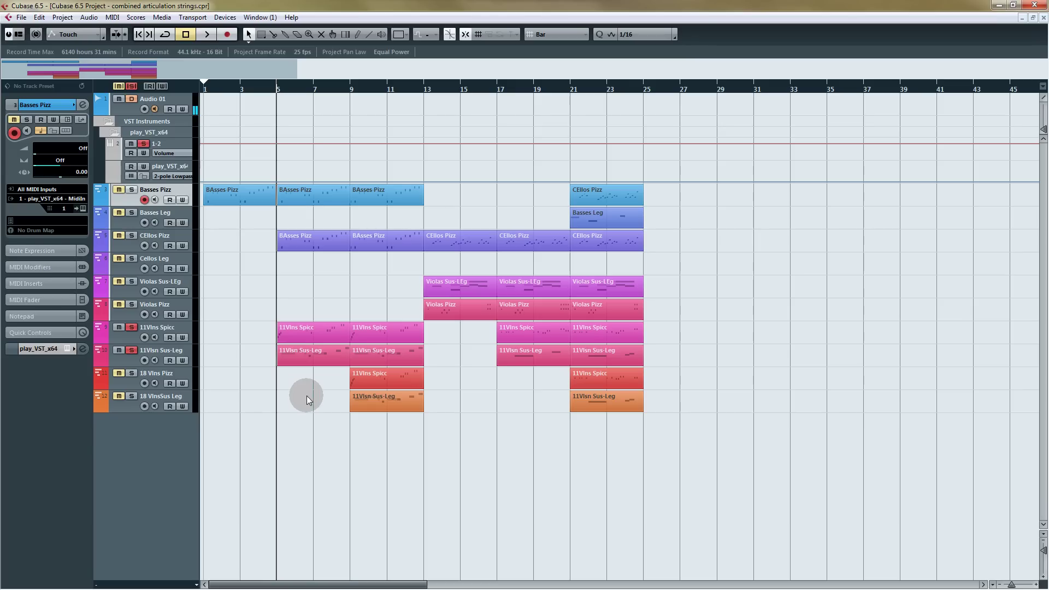
key("space")
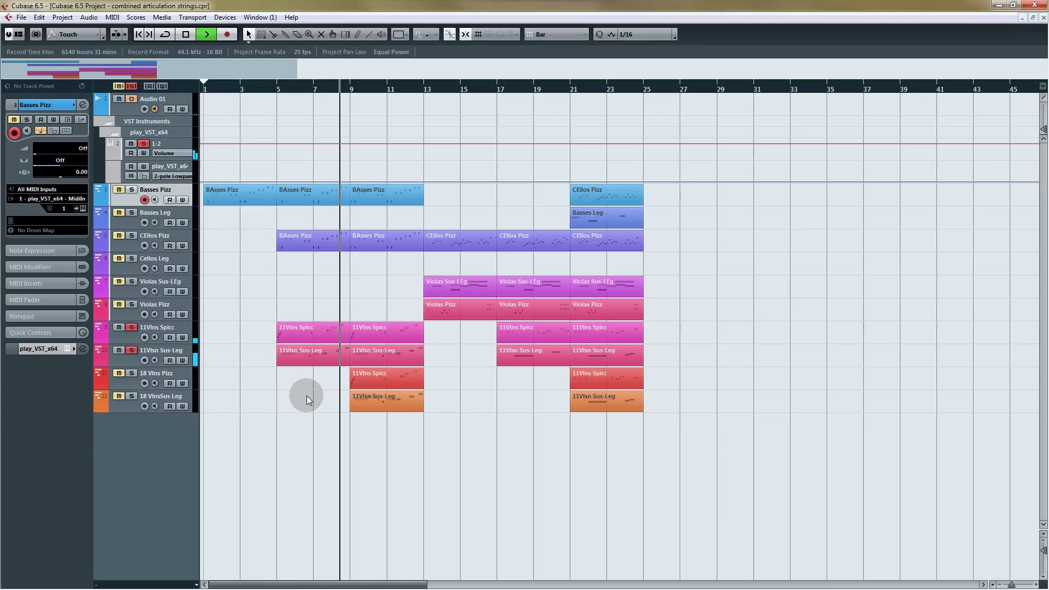
key("space")
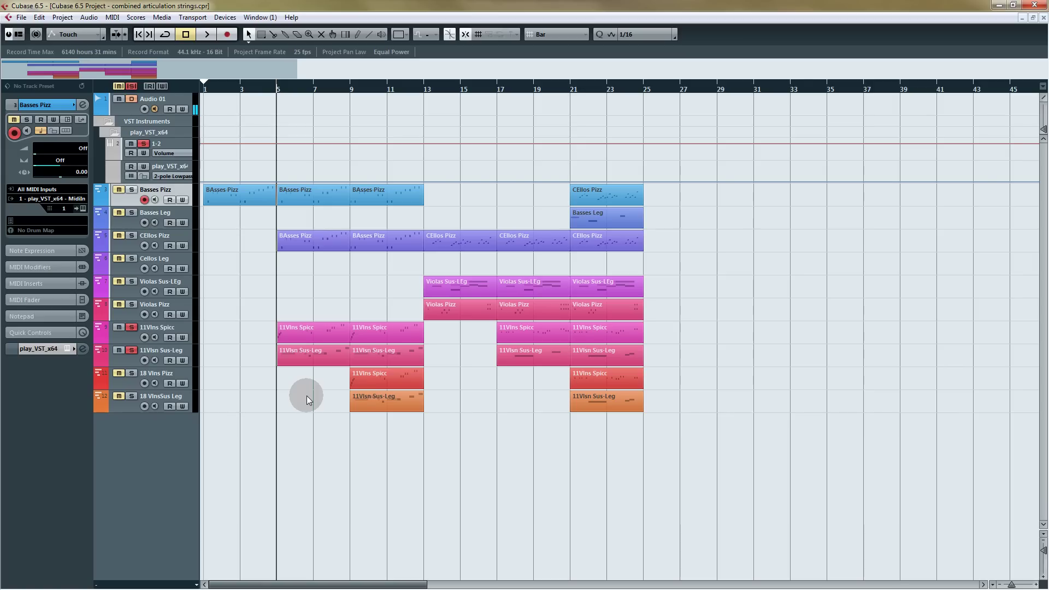
Step: Listen to the soloed violin passage starting at bar 6
left_click_drag(277, 93, 278, 106)
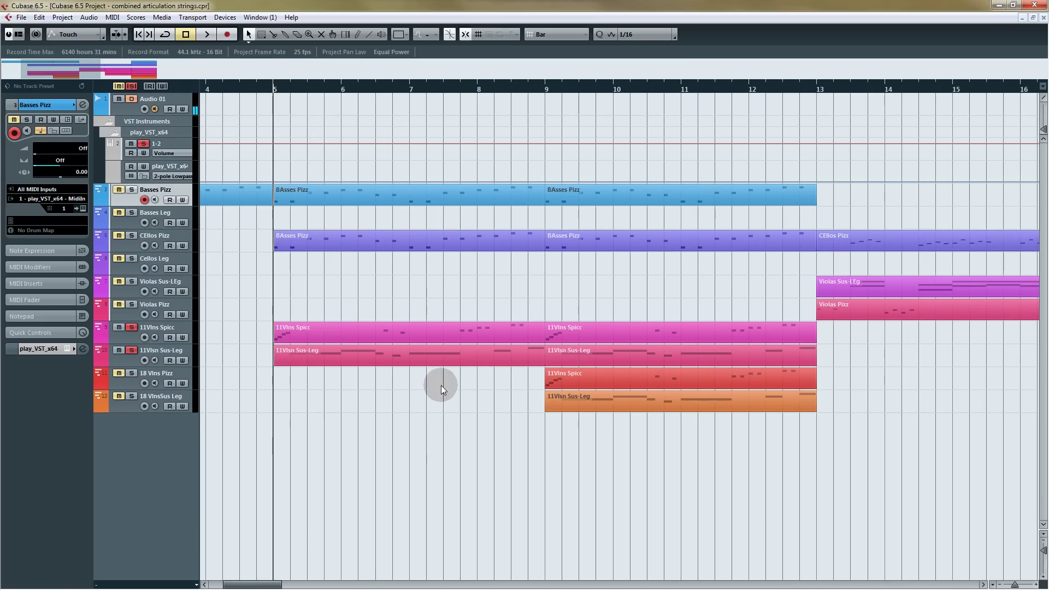
left_click(374, 92)
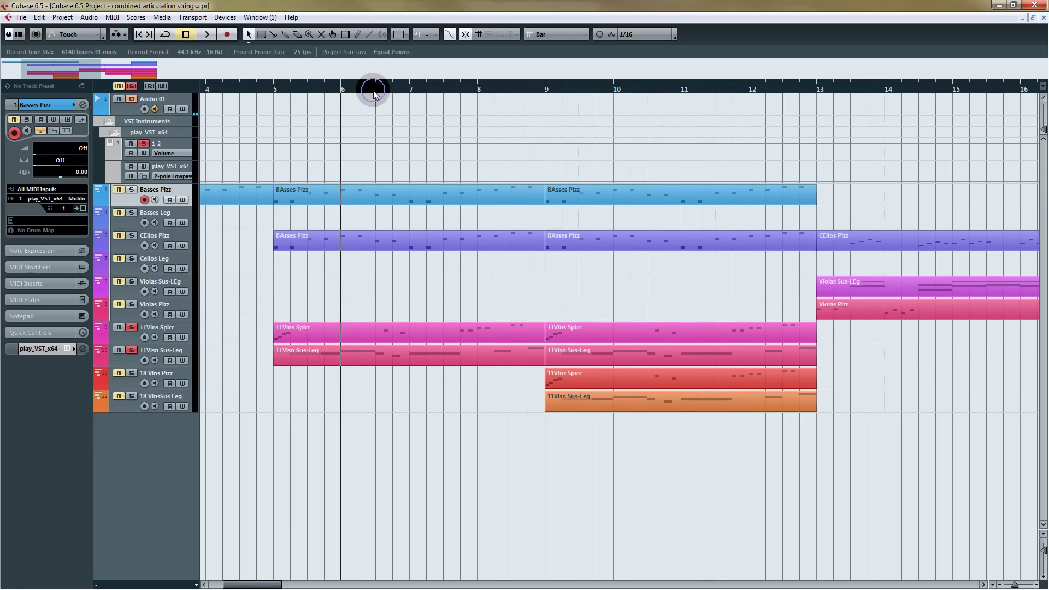
key("space")
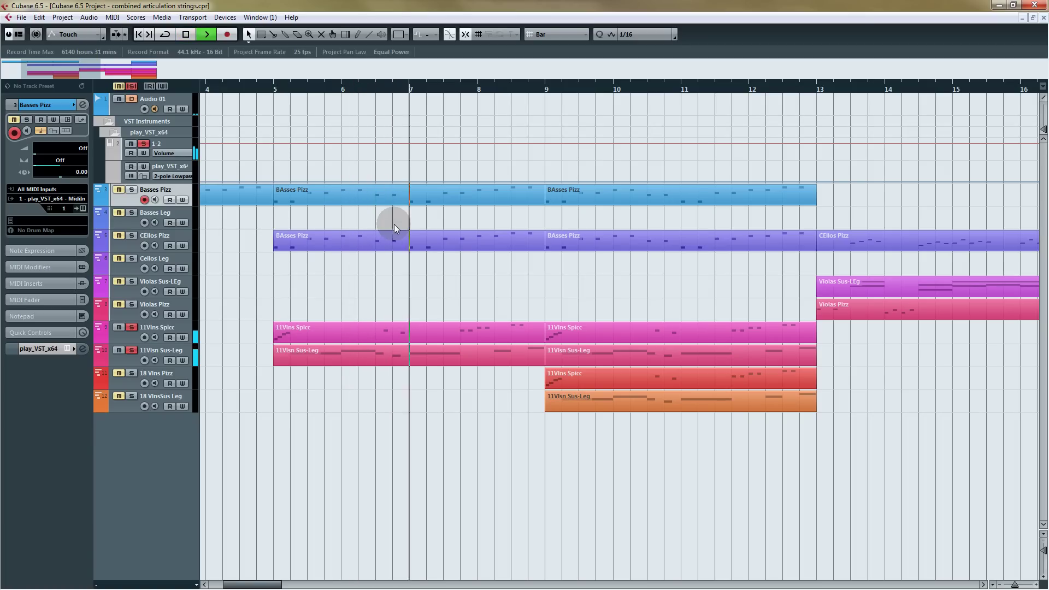
key("space")
left_click(377, 360)
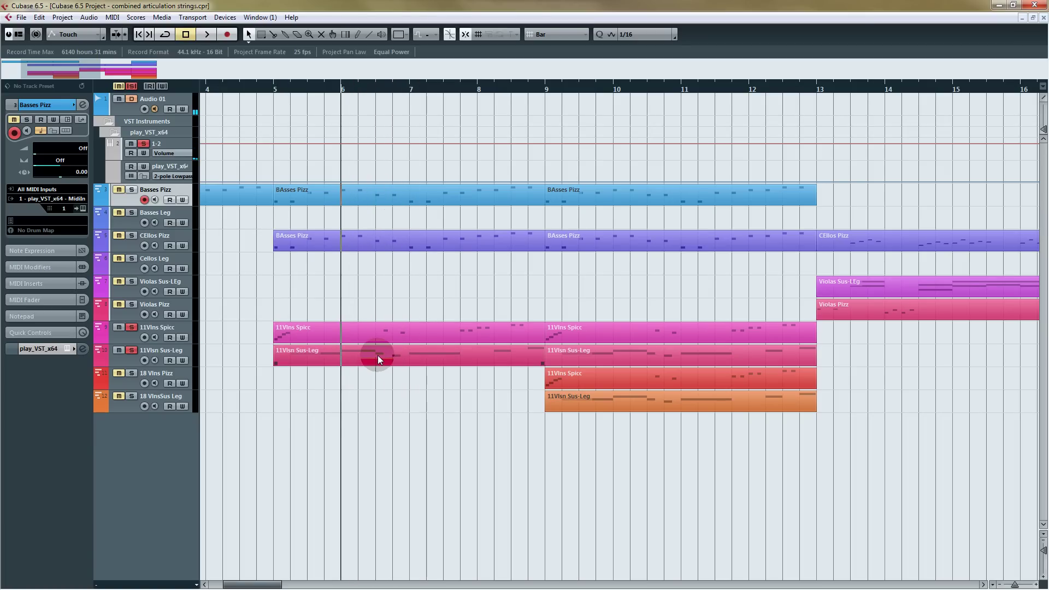
left_click(330, 338)
left_click(381, 360)
left_click(418, 318)
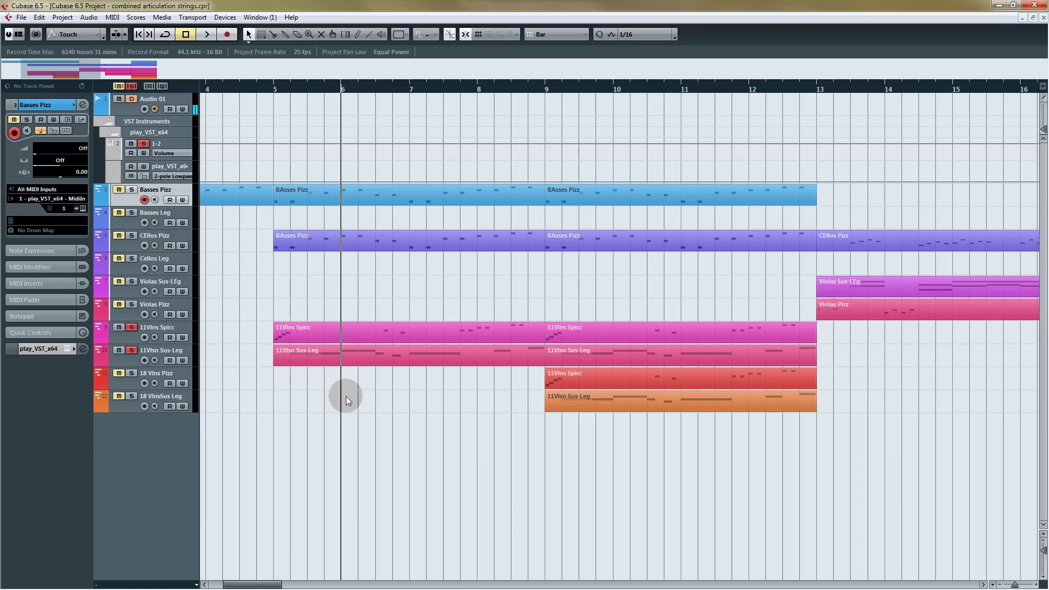
Step: Select the 11Vlns Spicc and Sus-Leg parts starting at bar 5 and open both together in the Key Editor
left_click_drag(346, 395, 393, 327)
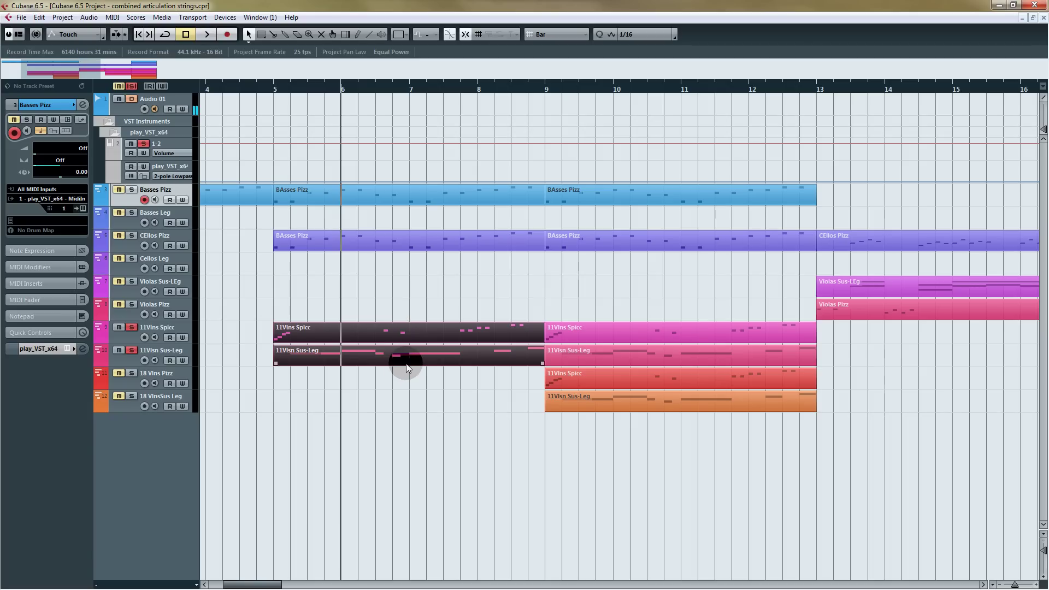
left_click(404, 340)
double_click(405, 354)
left_click_drag(161, 312, 312, 308)
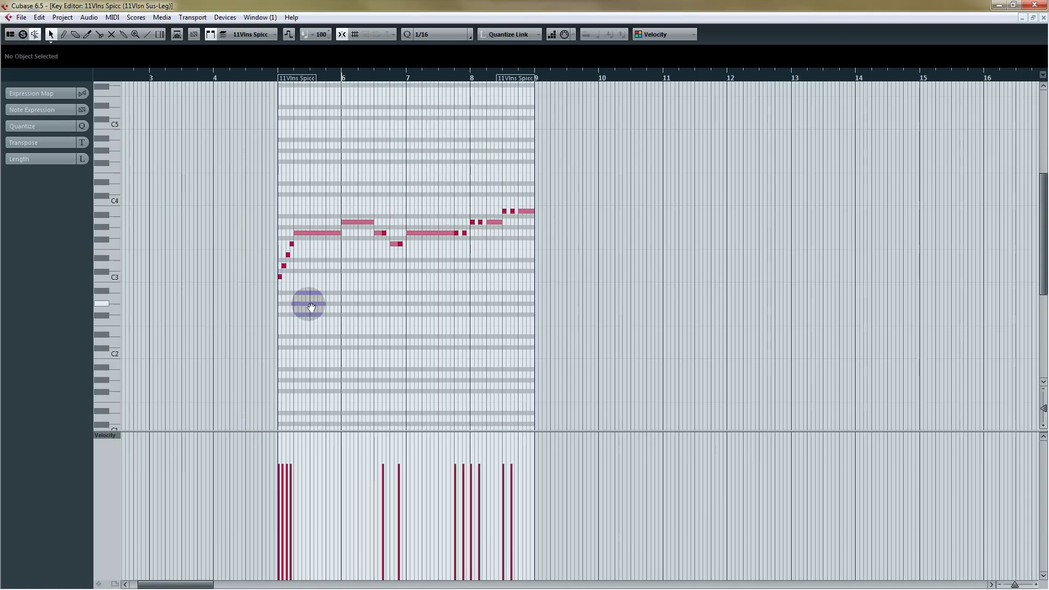
left_click(267, 73)
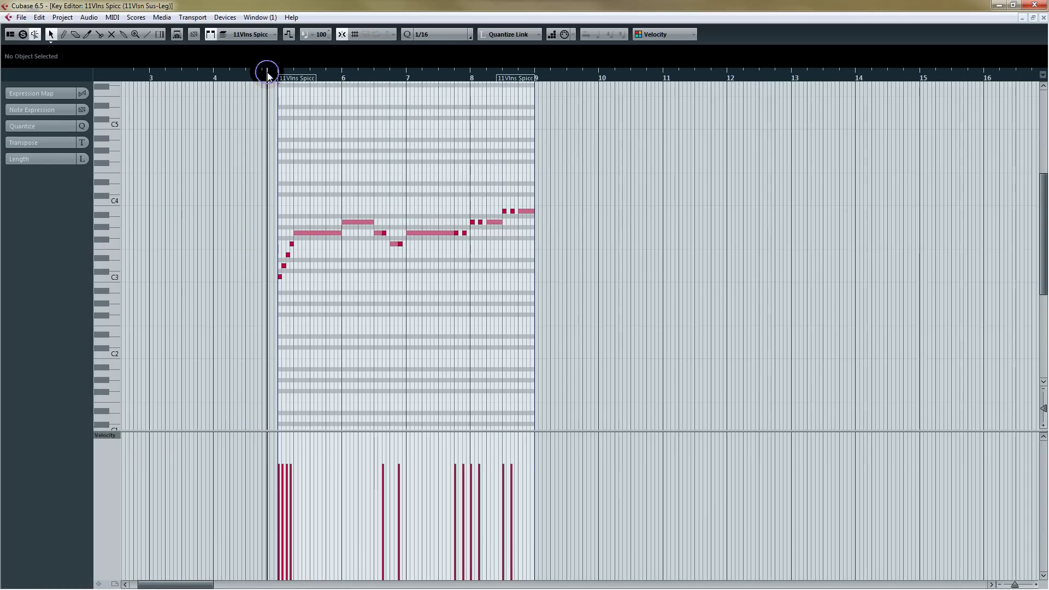
left_click_drag(267, 74, 270, 87)
left_click_drag(703, 251, 558, 259)
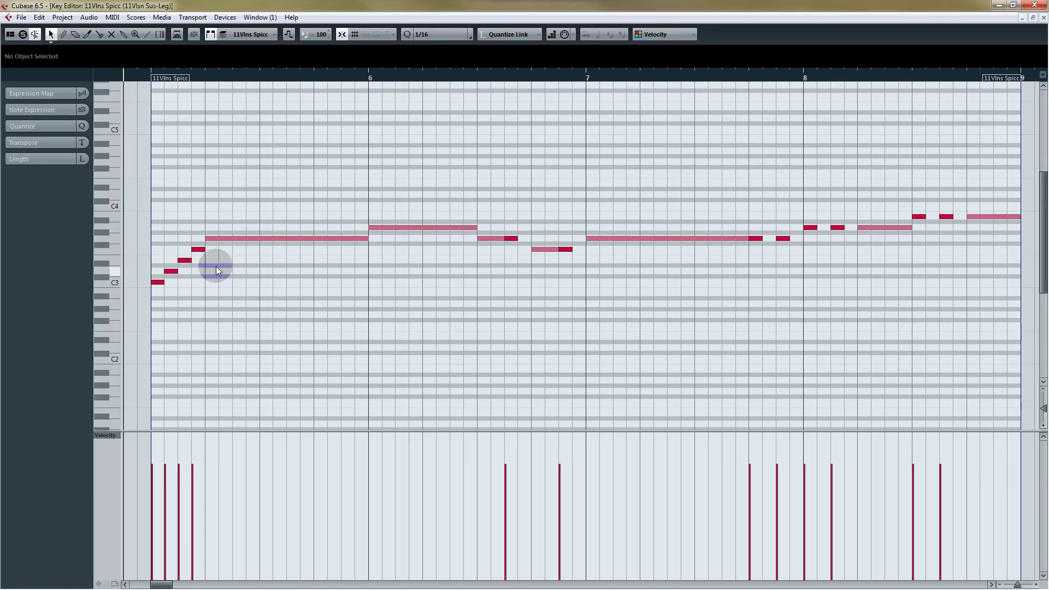
Step: Inspect the short spiccato notes, and switch the active part to 11Vlns Sus-Leg to inspect its long sustained notes
left_click(566, 249)
left_click(508, 238)
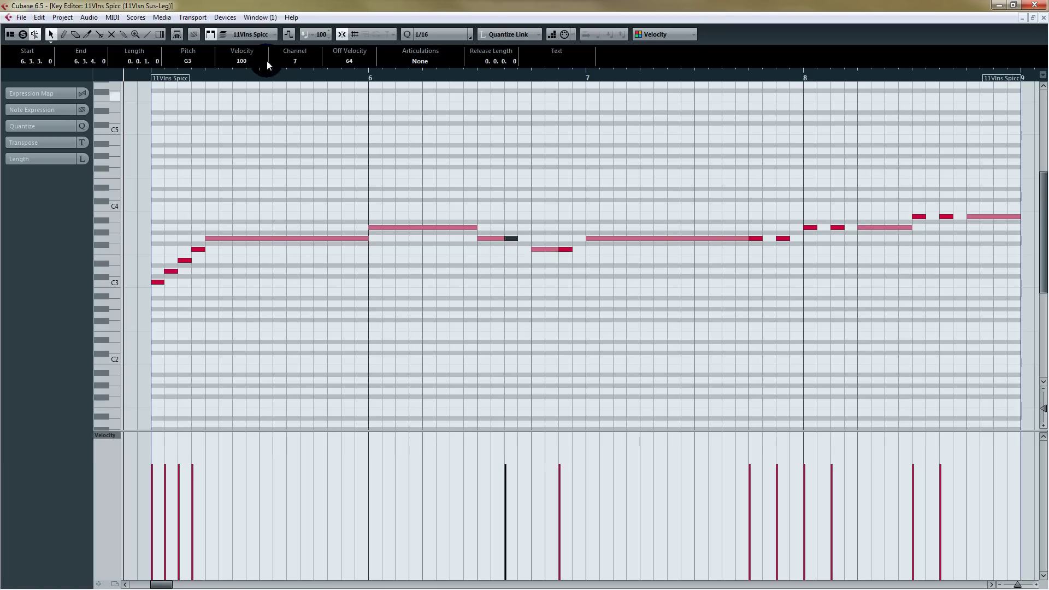
left_click(247, 34)
left_click(256, 60)
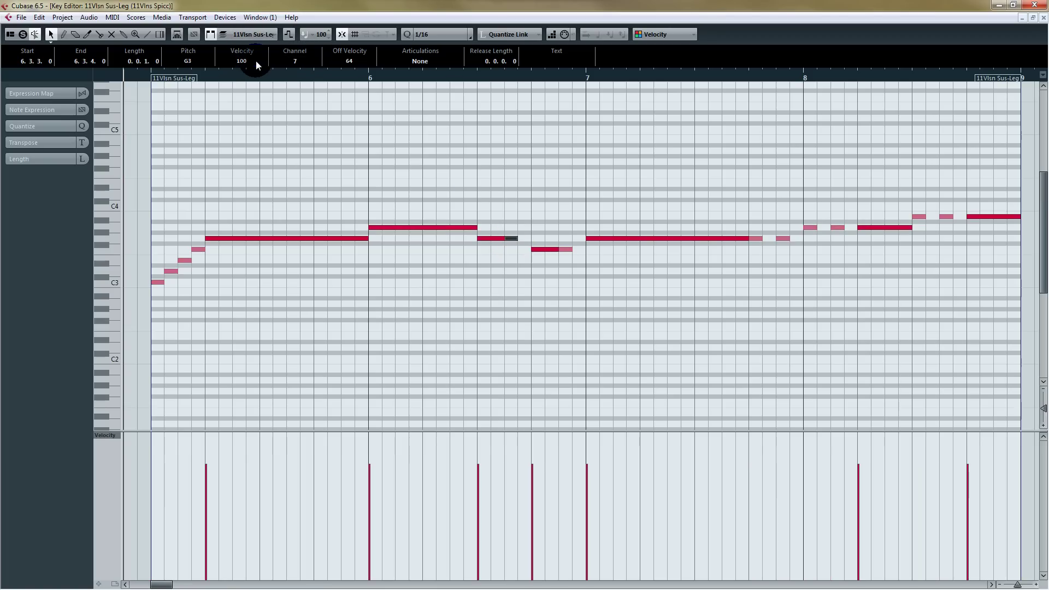
left_click(254, 238)
left_click(428, 231)
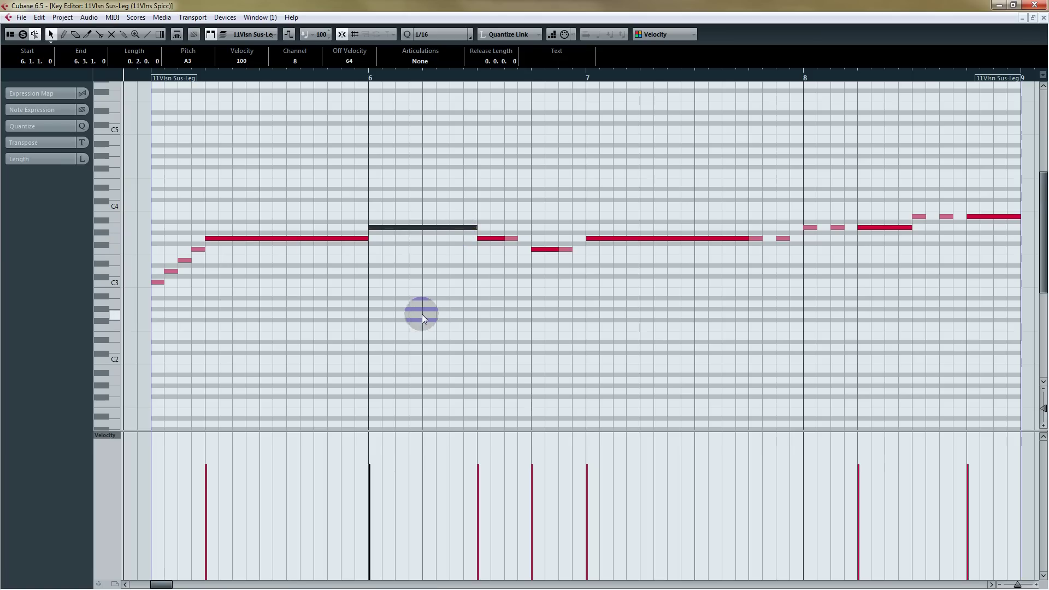
Step: Play the combined spiccato and legato phrase from just before bar 5
left_click(137, 78)
key("space")
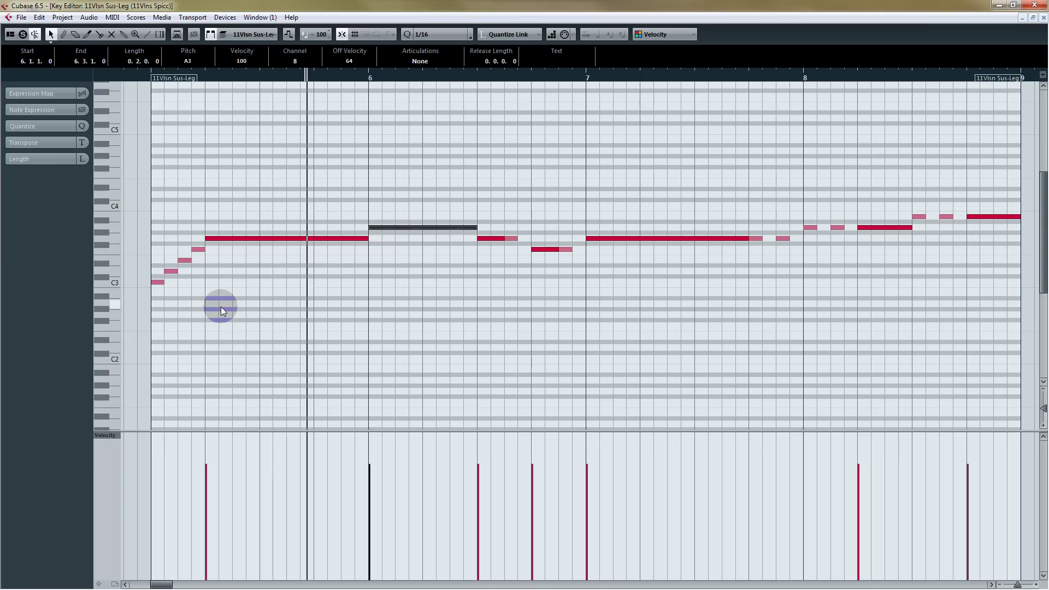
key("space")
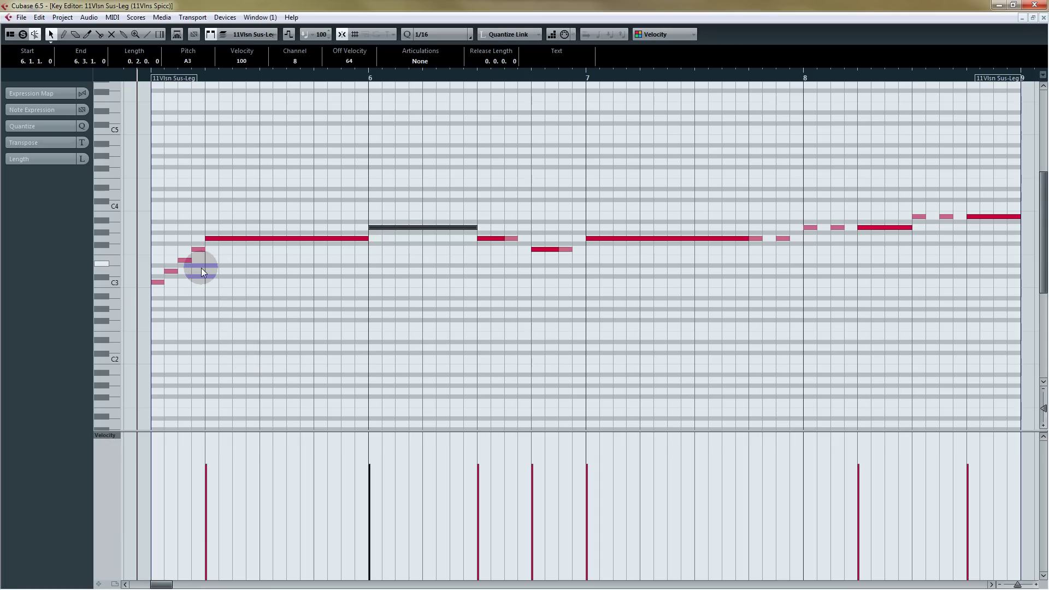
Step: Lower the velocities of the first three spiccato notes at bar 5 to uneven levels and set the fourth, F3, to 103
left_click(198, 249)
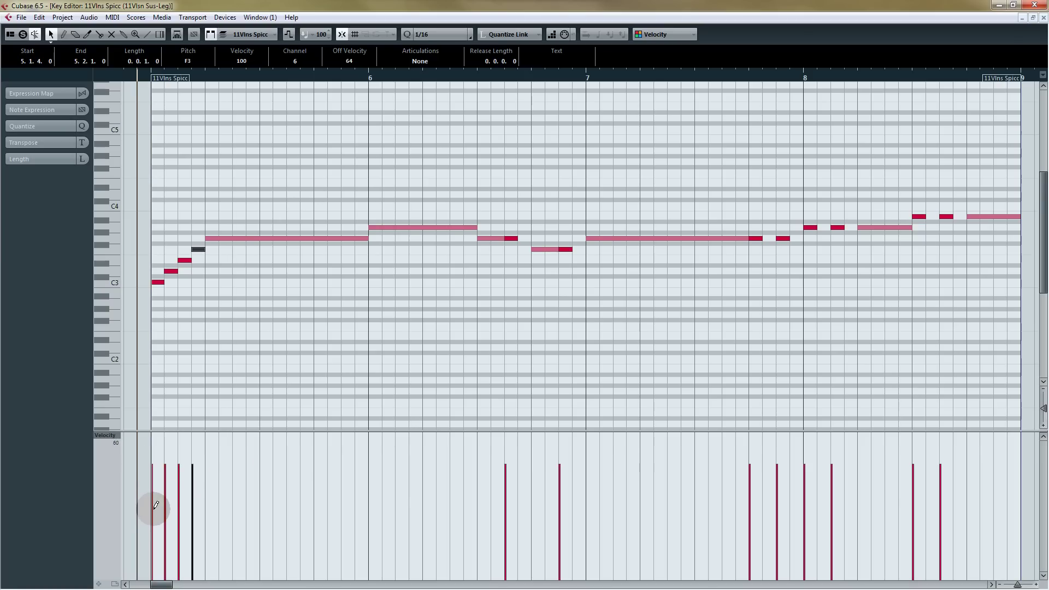
mouse_move(154, 505)
left_mouse_down()
mouse_move(195, 457)
mouse_move(180, 490)
mouse_move(157, 497)
mouse_move(173, 454)
mouse_move(169, 483)
mouse_move(199, 454)
mouse_move(181, 486)
left_mouse_up()
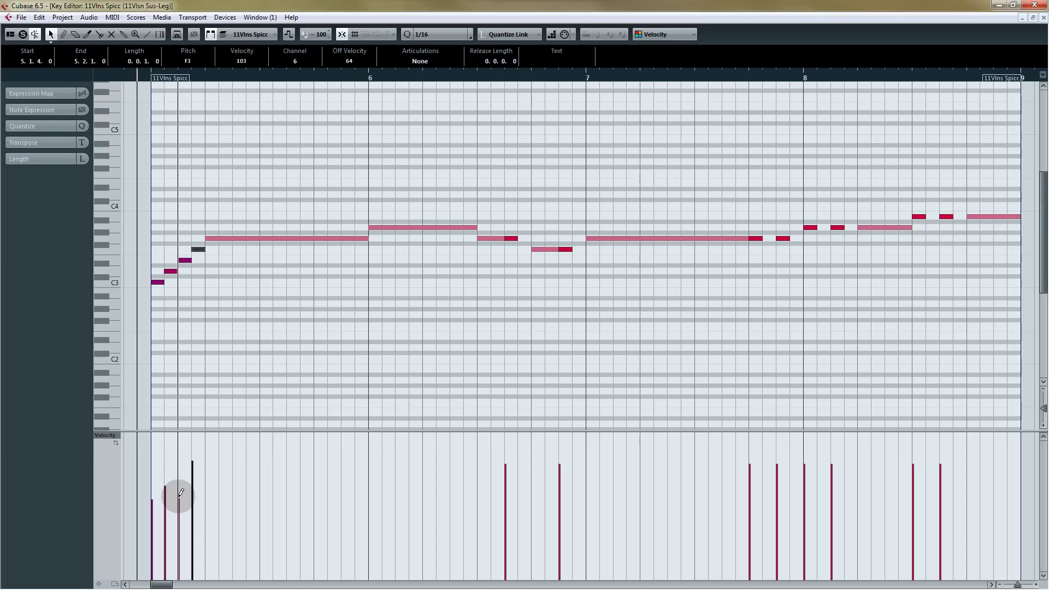
mouse_move(181, 493)
left_mouse_down()
mouse_move(176, 480)
mouse_move(166, 499)
mouse_move(157, 492)
mouse_move(185, 479)
mouse_move(164, 504)
mouse_move(181, 483)
left_mouse_up()
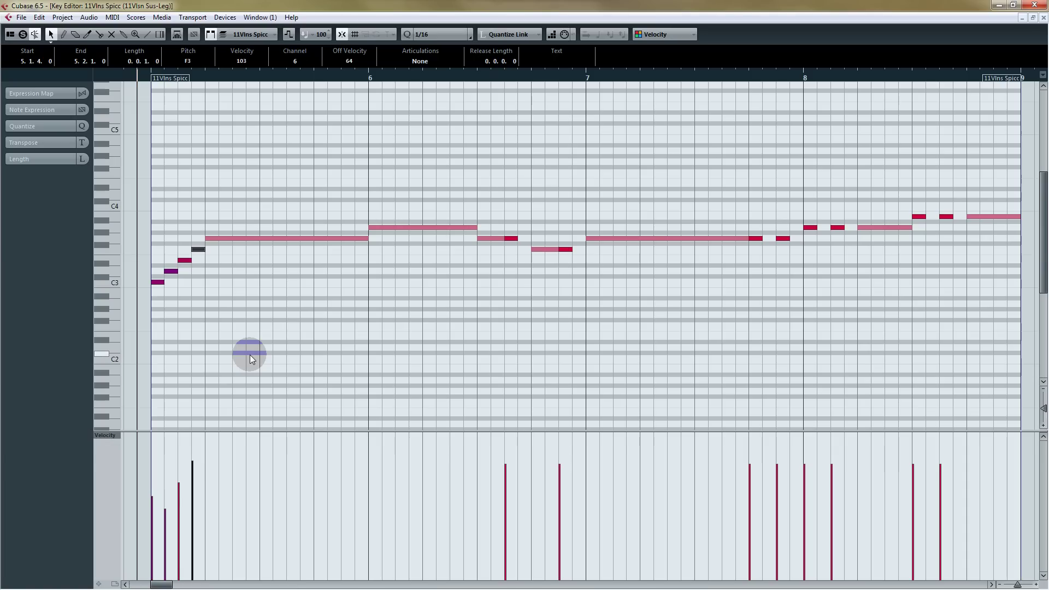
Step: Play back the opening spiccato run and reduce the velocity of its fourth note, F3, to 92
key("space")
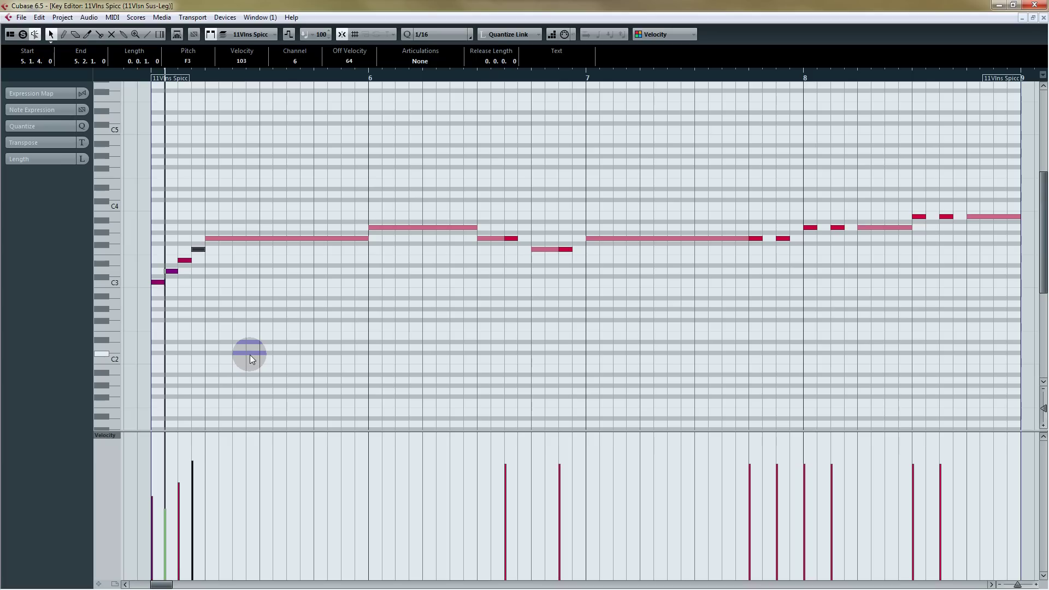
key("space")
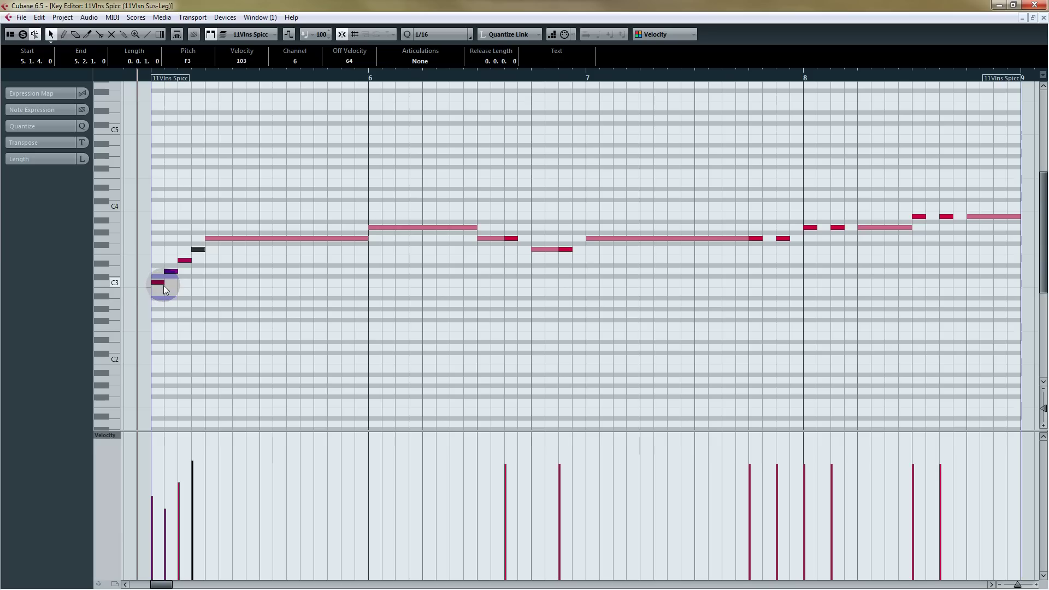
key("space")
key("space")
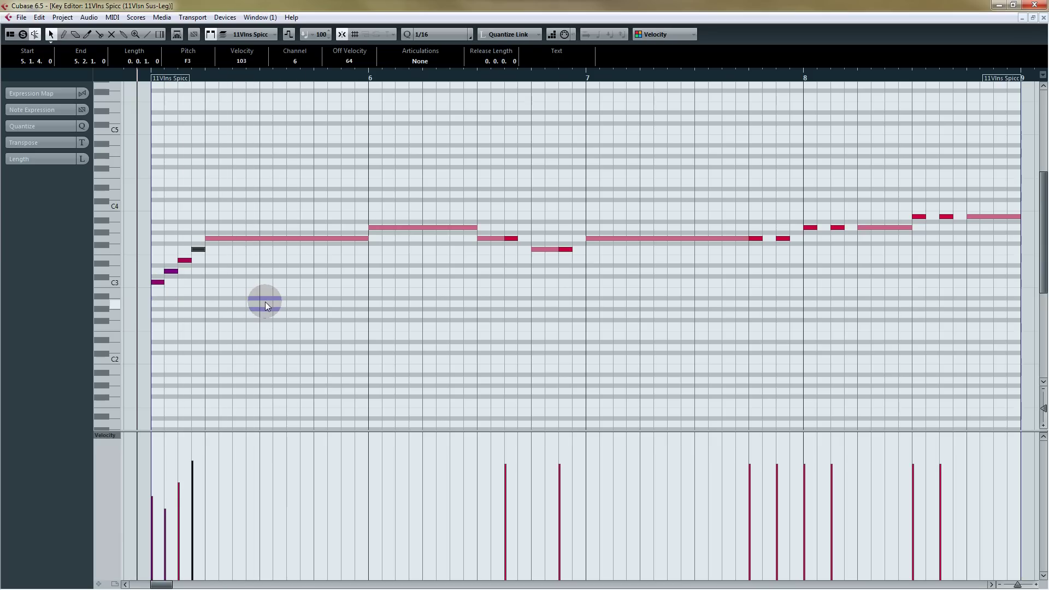
left_click(195, 473)
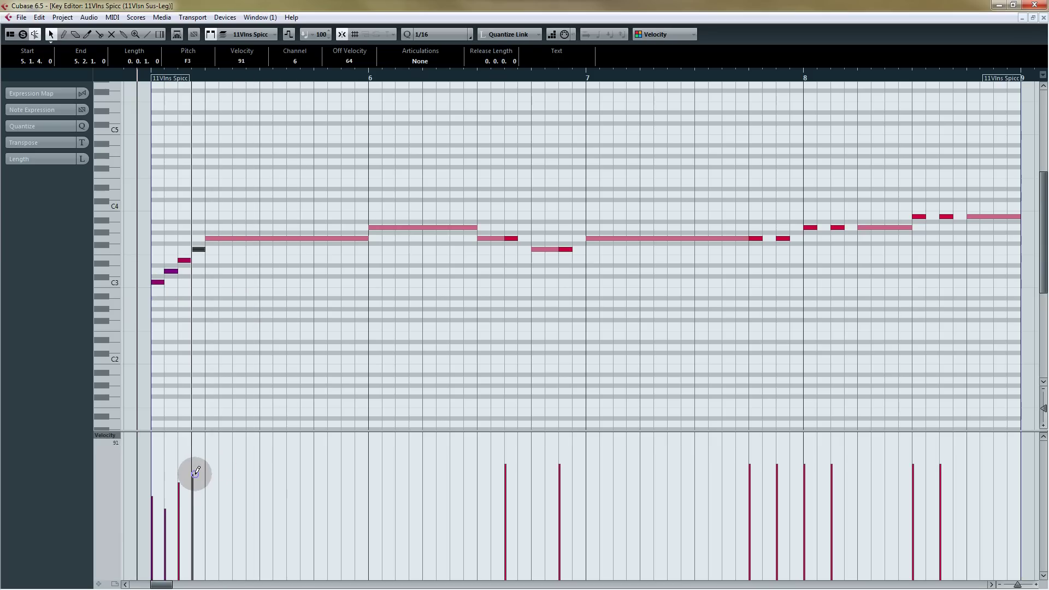
left_click(195, 473)
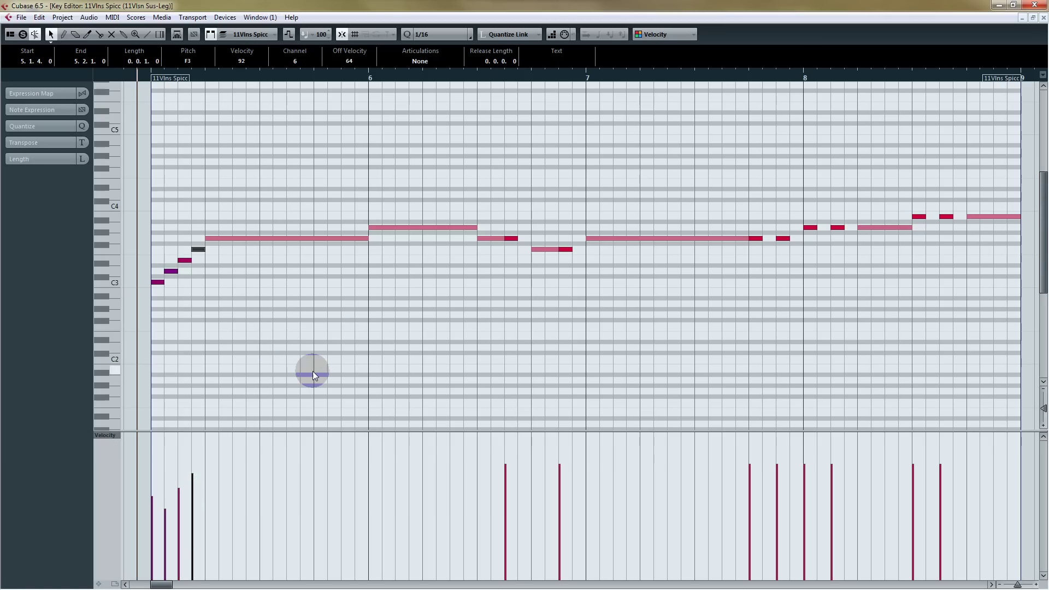
Step: Play back the opening run, and raise the velocity of the long sustained G3 note that follows it to 123
key("space")
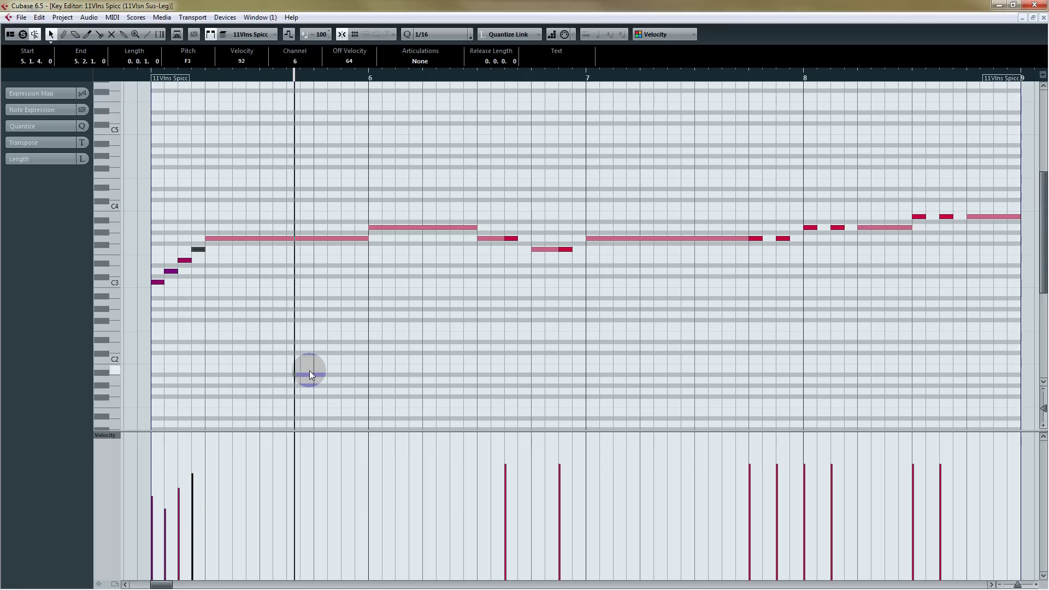
key("space")
left_click(255, 238)
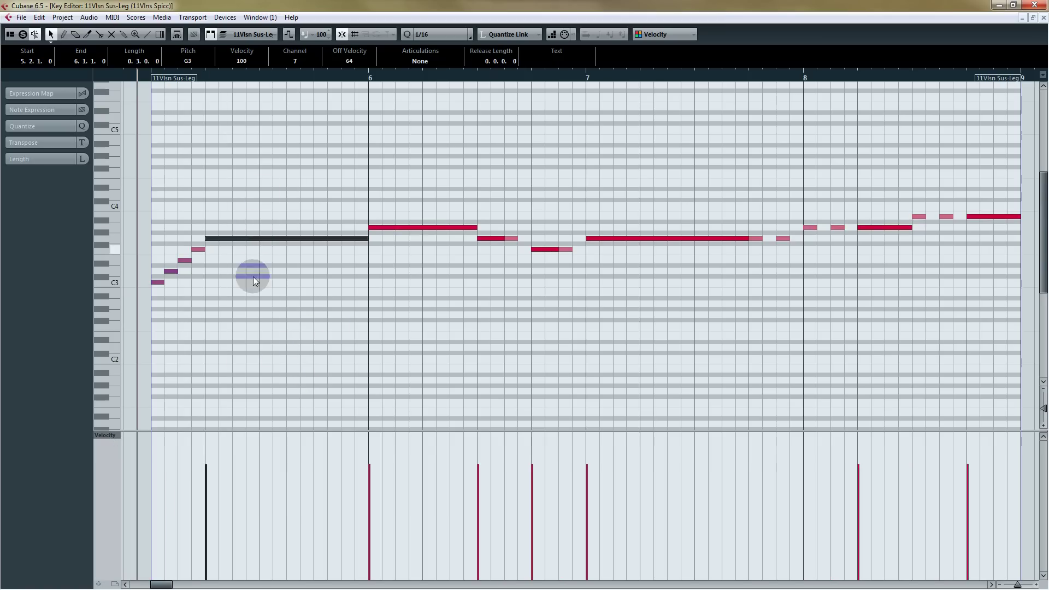
left_click_drag(204, 452, 217, 413)
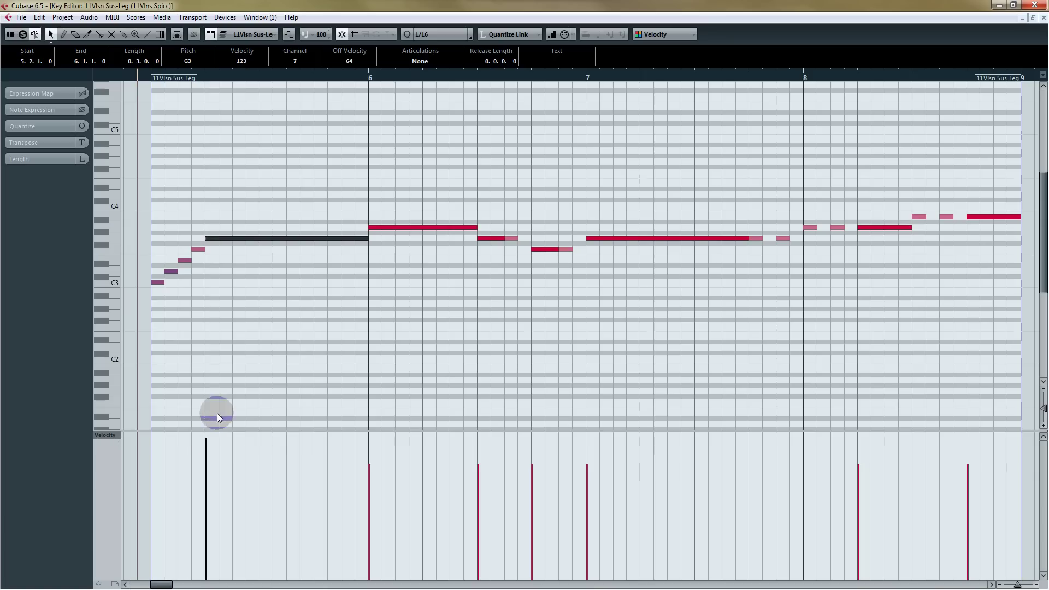
Step: Audition the phrase from before bar 5 and lower the long G3 note's velocity to 114, then slightly further
key("space")
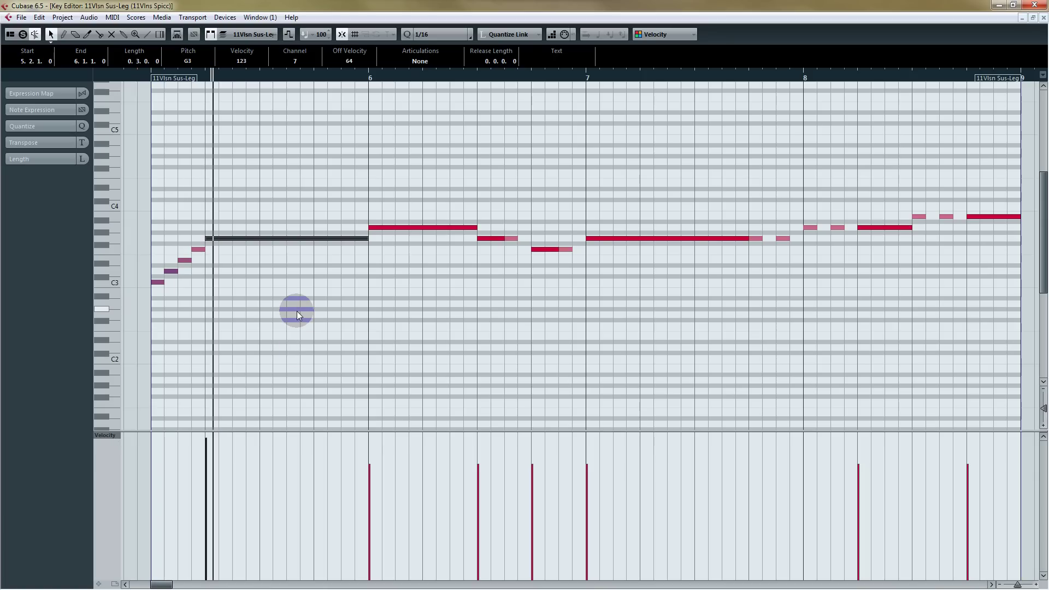
key("space")
left_click_drag(210, 436, 207, 448)
key("space")
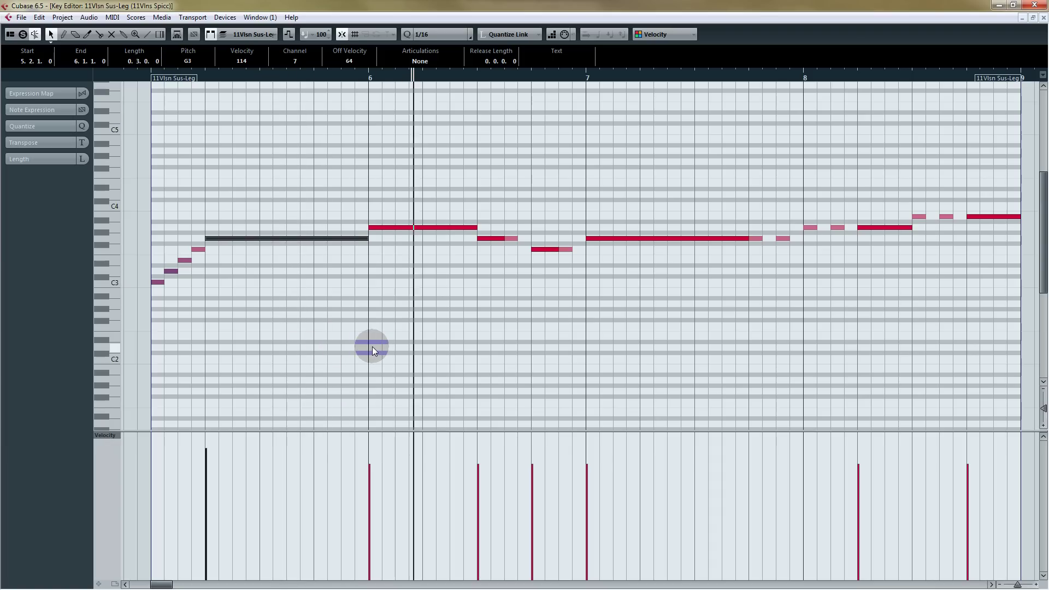
key("space")
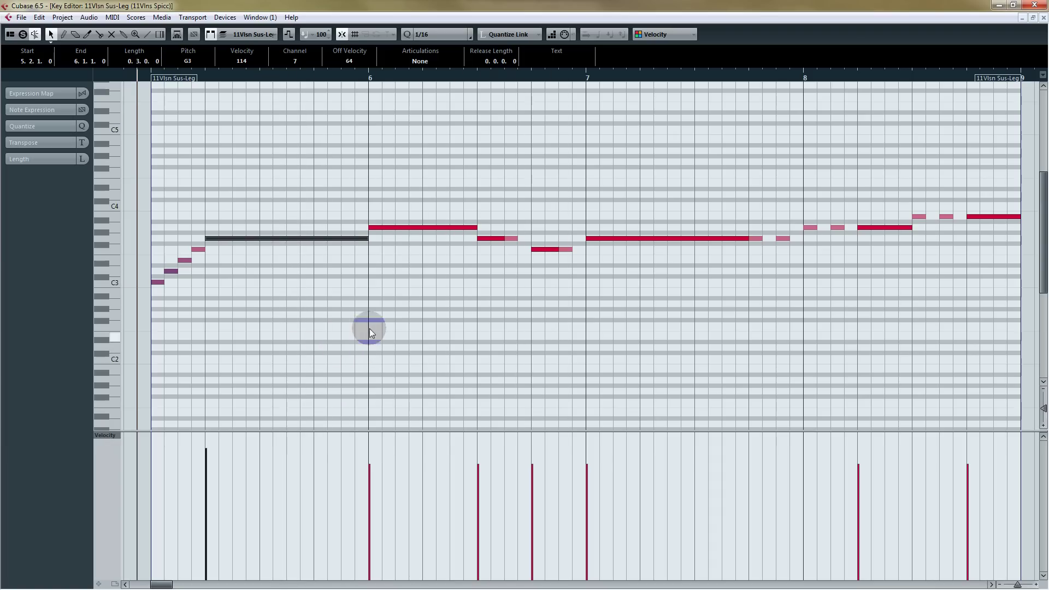
left_click_drag(206, 450, 207, 452)
Step: Make the spiccato part active and reshape the four opening notes' velocities, with C3 at 65 and the fourth note strongest
left_click_drag(157, 294, 195, 248)
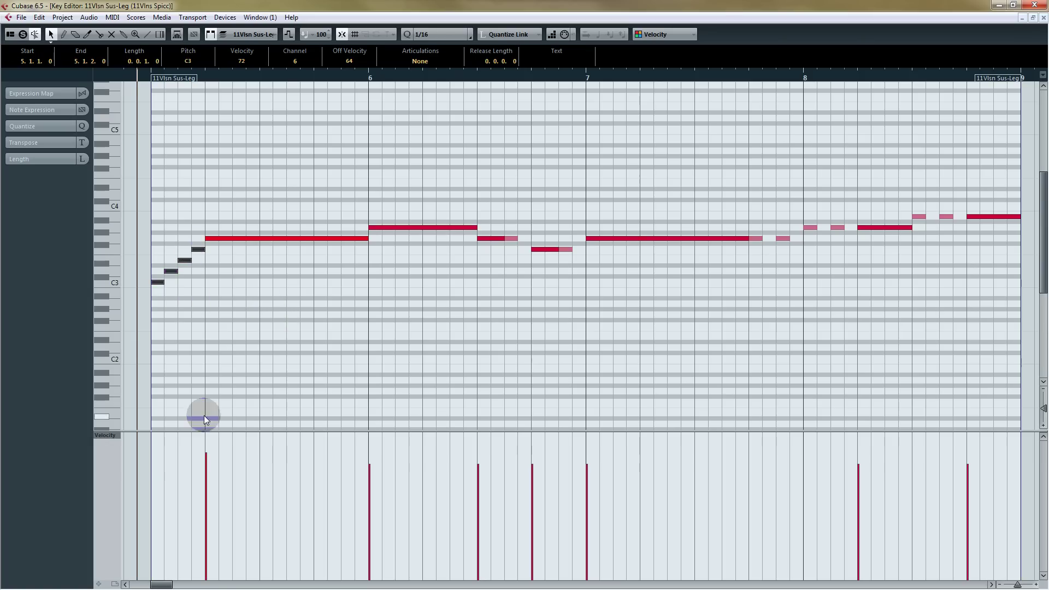
left_click(158, 282)
mouse_move(156, 491)
left_mouse_down()
mouse_move(166, 516)
mouse_move(198, 448)
left_mouse_up()
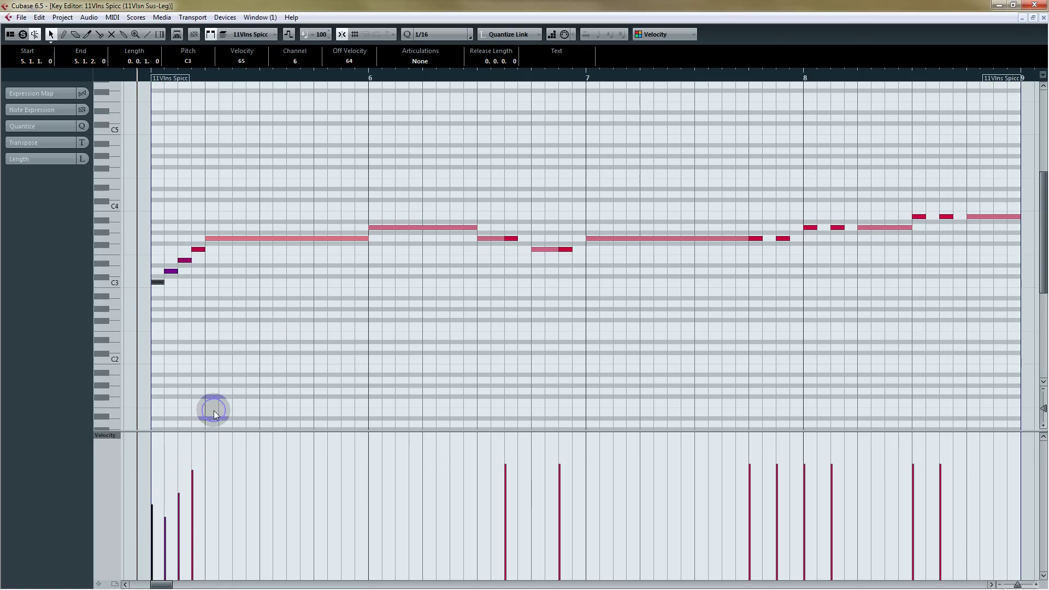
Step: Play back the opening run repeatedly and lower the velocities of its third and fourth spiccato notes
key("space")
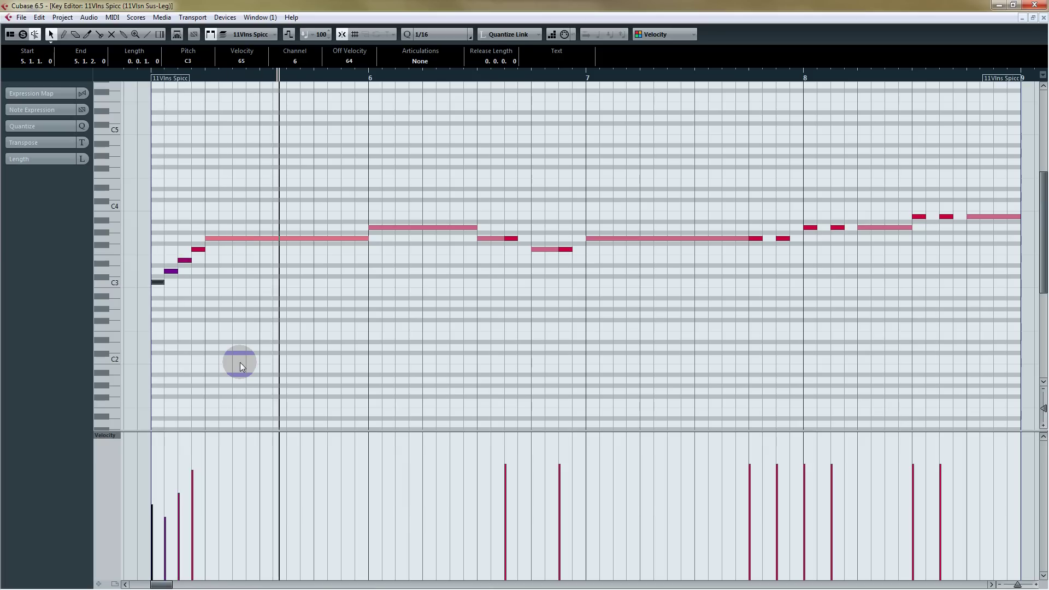
key("space")
left_click(194, 479)
key("space")
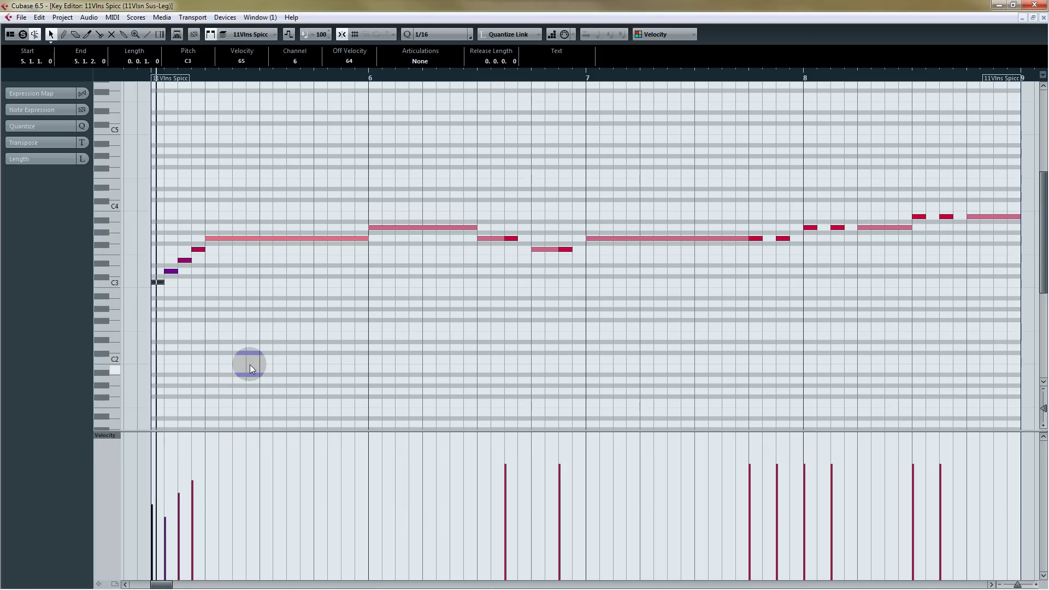
key("space")
left_click(178, 502)
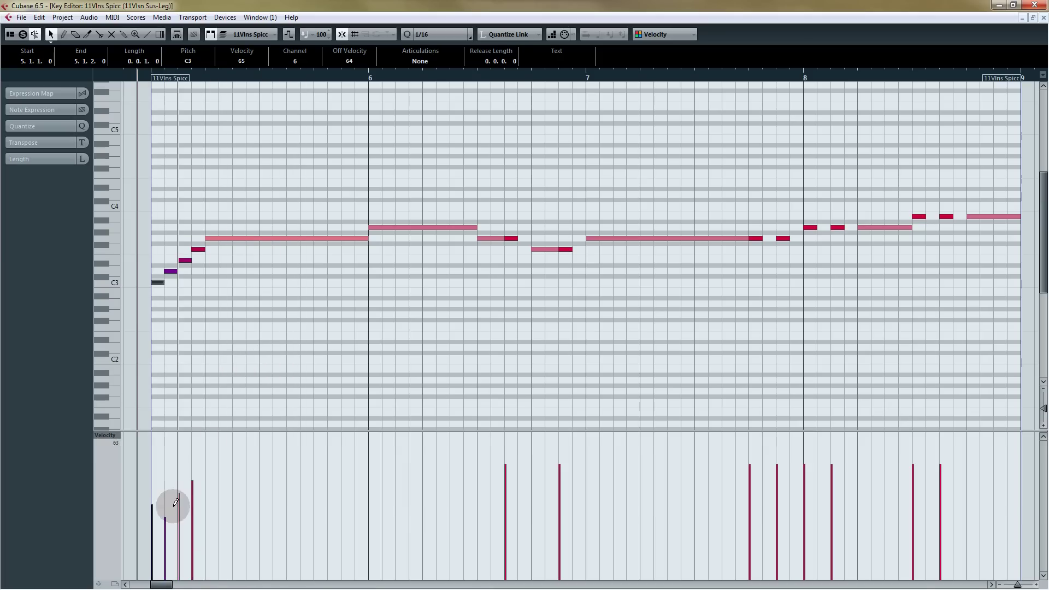
left_click(191, 489)
Step: Play on into bar 6 and lower the velocities of its two spiccato notes, G3 to 71 and F3 lower still
key("space")
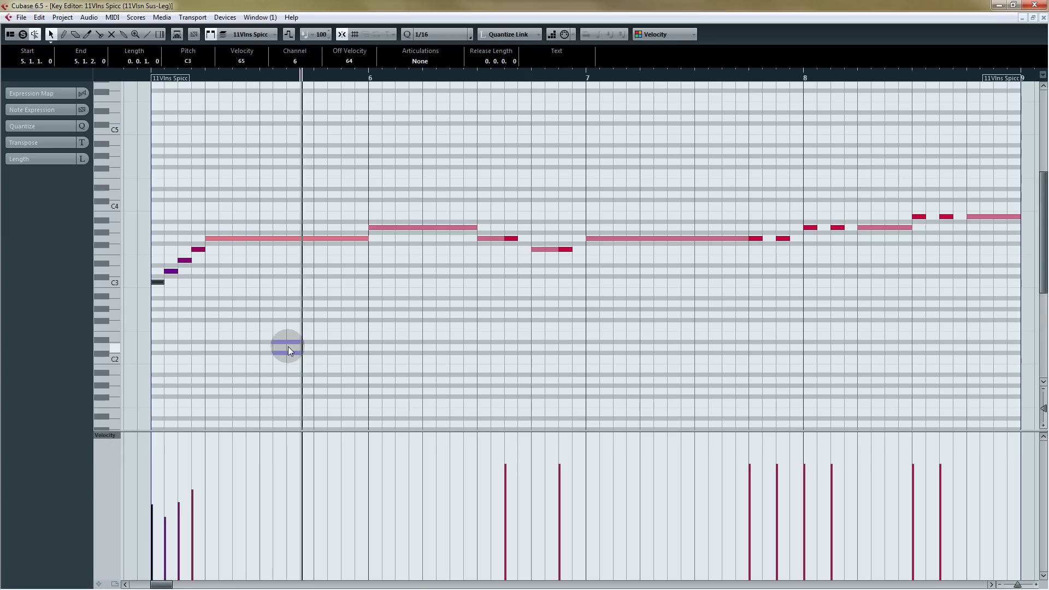
left_click_drag(486, 337, 351, 340)
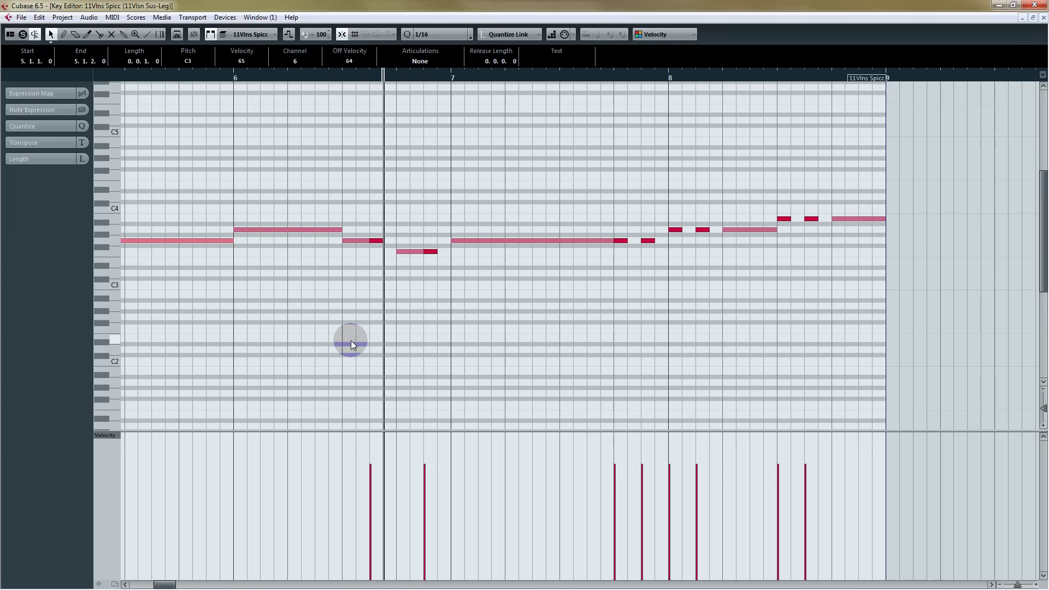
left_click(369, 489)
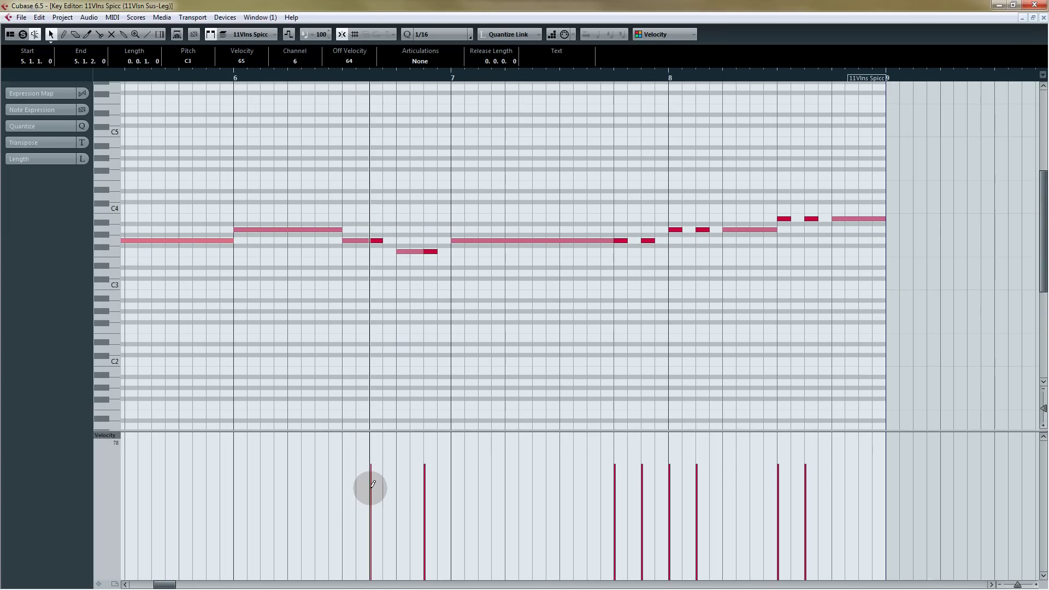
mouse_move(427, 497)
left_mouse_down()
mouse_move(367, 494)
mouse_move(427, 514)
left_mouse_up()
right_click(447, 335)
left_click(448, 336)
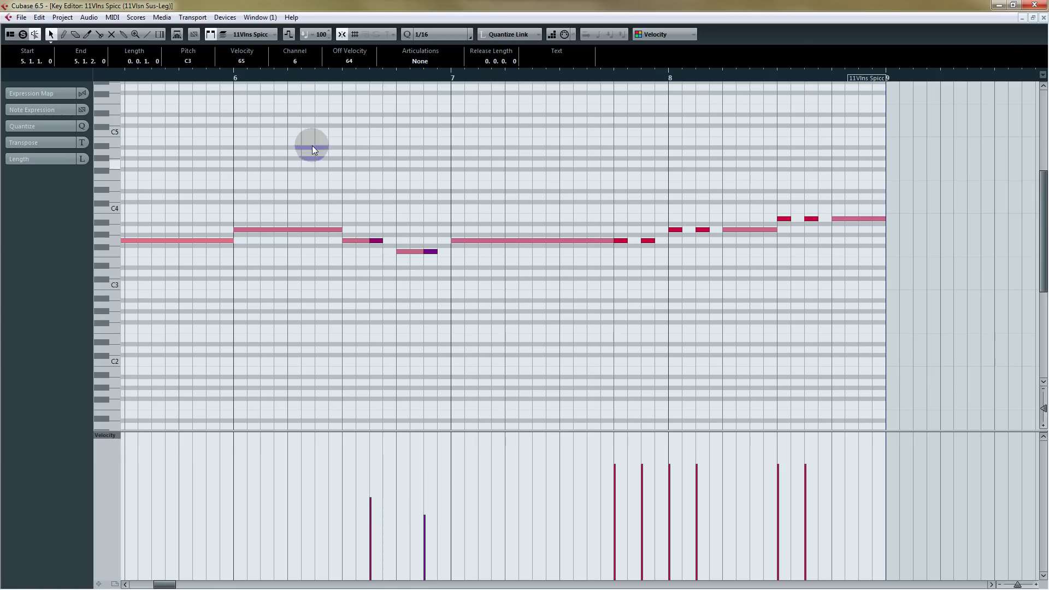
Step: Position playback just before bar 6, set the sustained A3 note's velocity to 119 and vary the velocities of the following legato notes
left_click(223, 78)
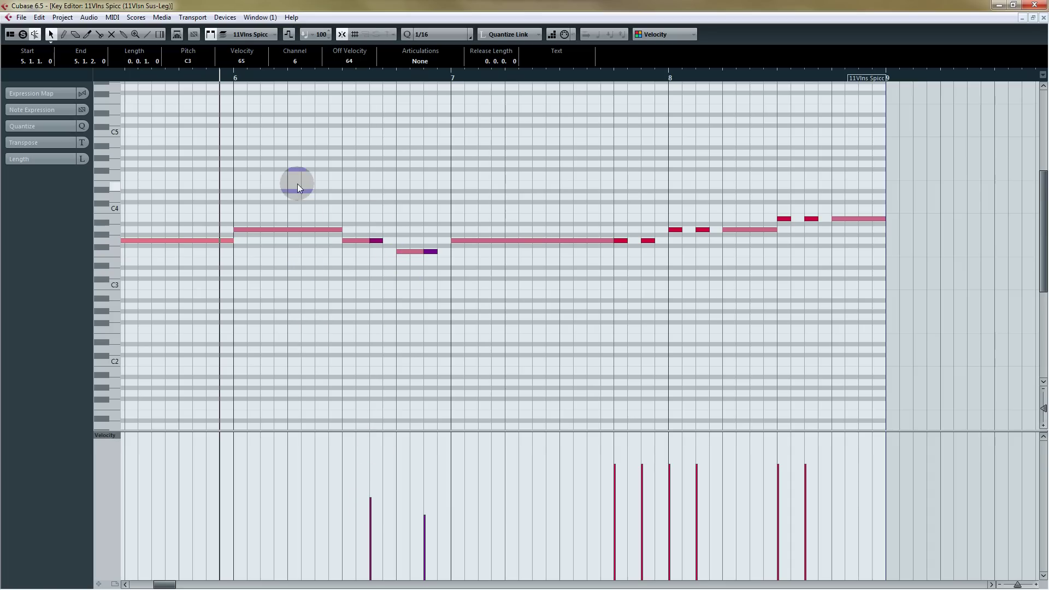
scroll(327, 182, "left", 3)
left_click_drag(410, 186, 457, 241)
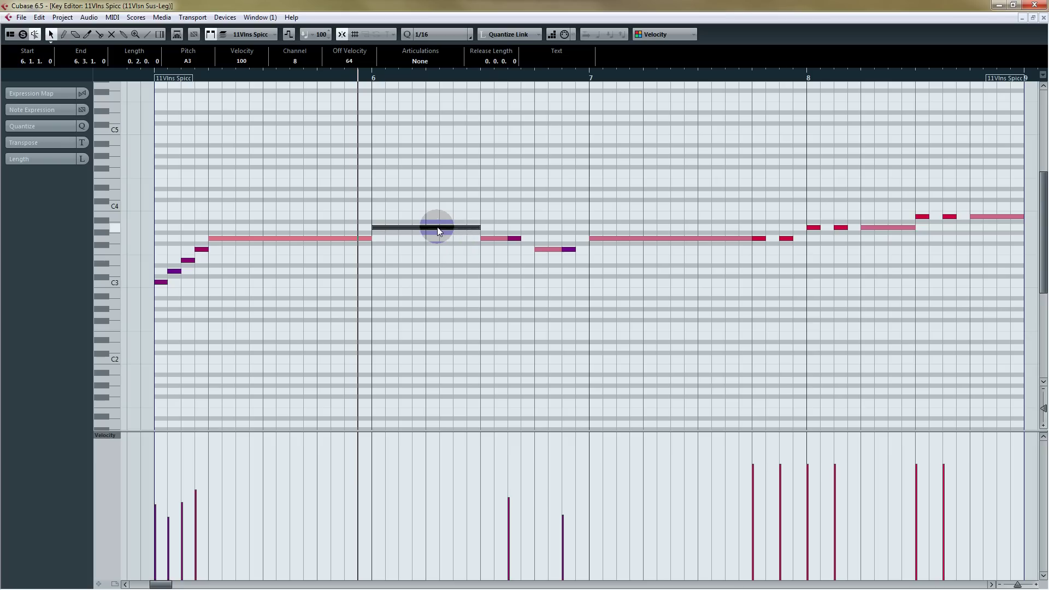
left_click(437, 228)
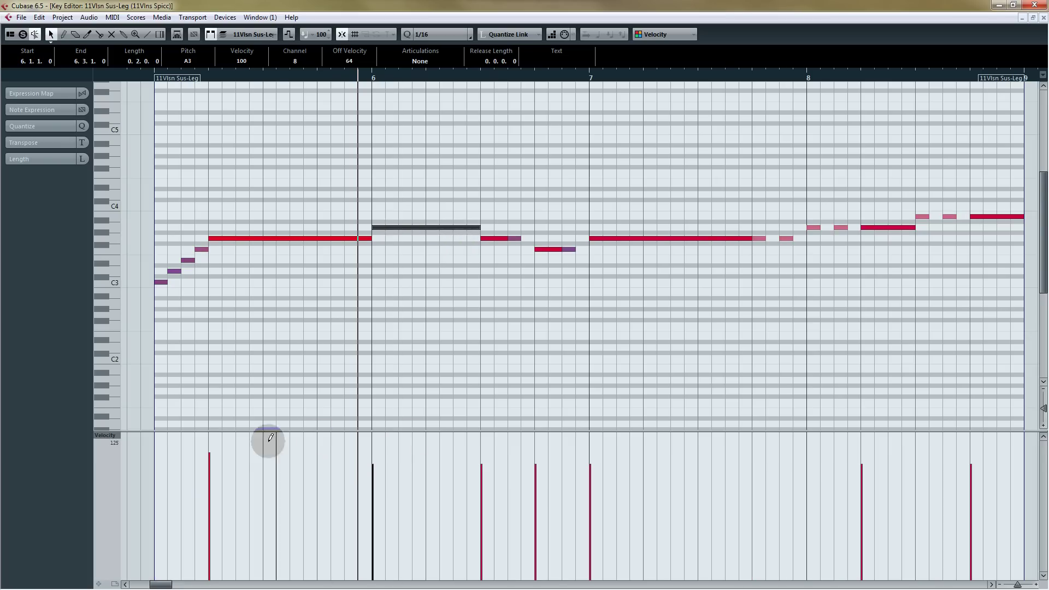
mouse_move(371, 445)
left_mouse_down()
mouse_move(534, 469)
mouse_move(590, 459)
mouse_move(506, 286)
left_mouse_up()
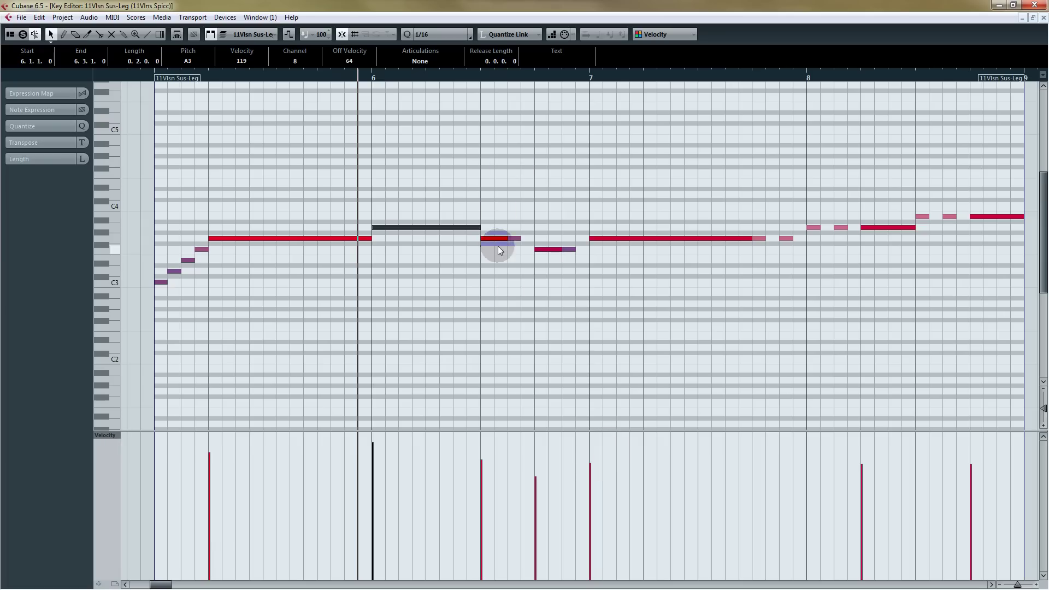
Step: Reduce the velocities of bar 6's spiccato G3 and F3 notes with a playback check, setting G3 to 54 and then 58
left_click(513, 238)
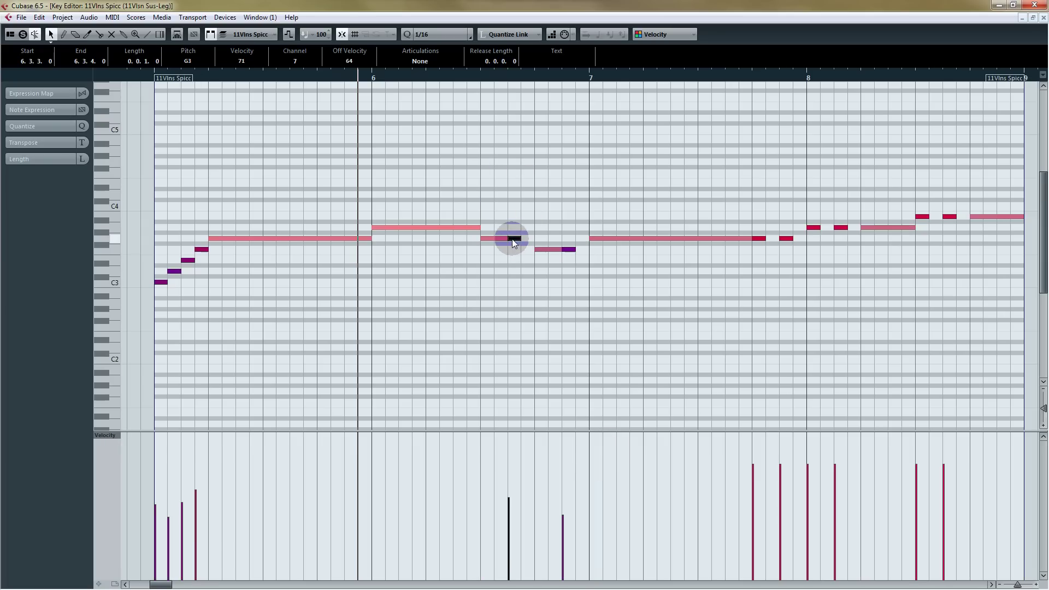
mouse_move(511, 496)
left_mouse_down()
mouse_move(563, 525)
mouse_move(541, 536)
mouse_move(514, 509)
mouse_move(511, 517)
left_mouse_up()
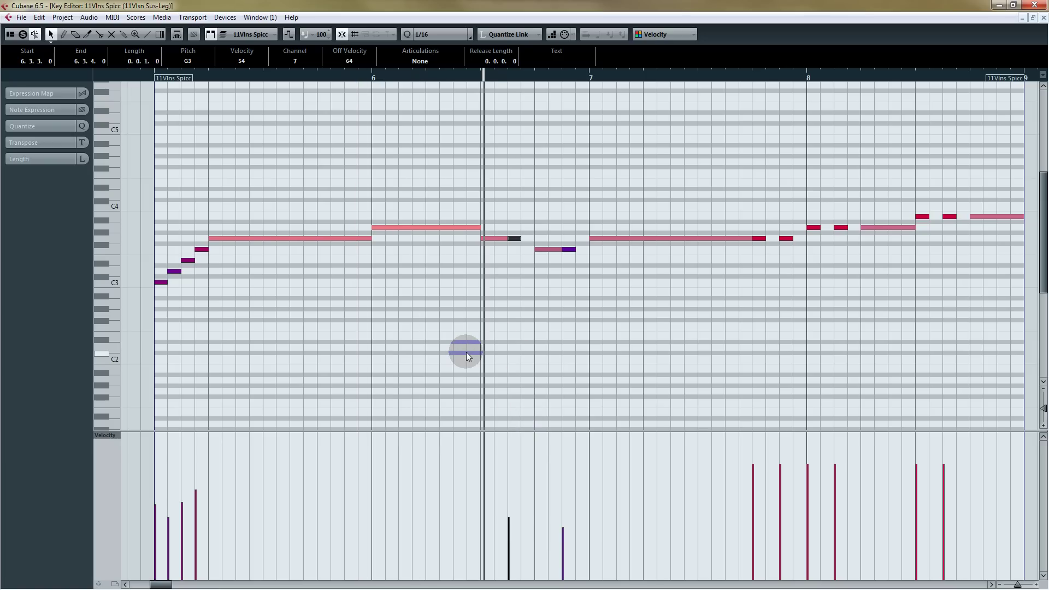
key("space")
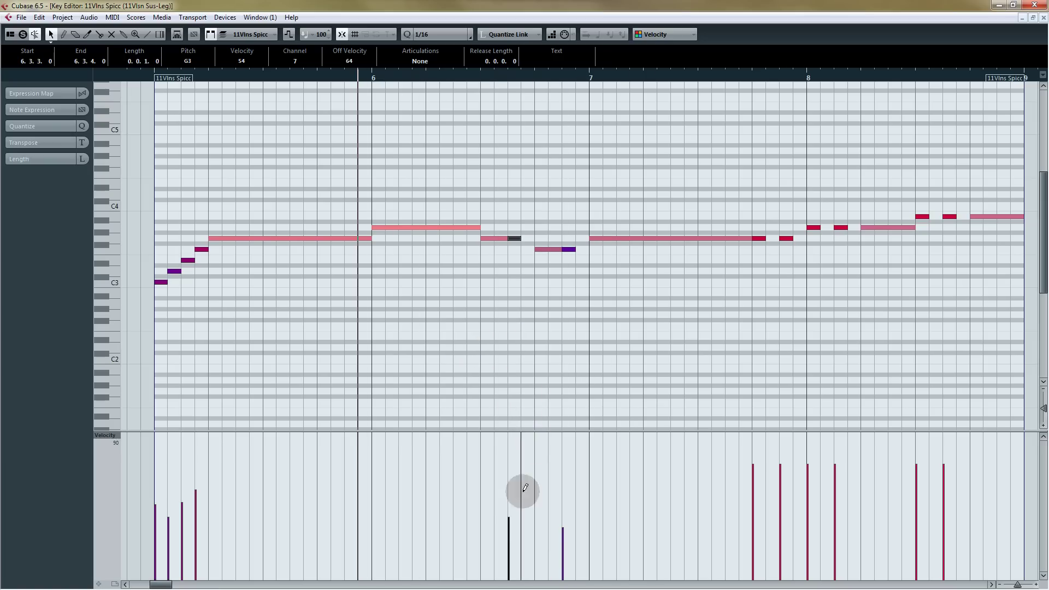
left_click_drag(506, 506, 511, 513)
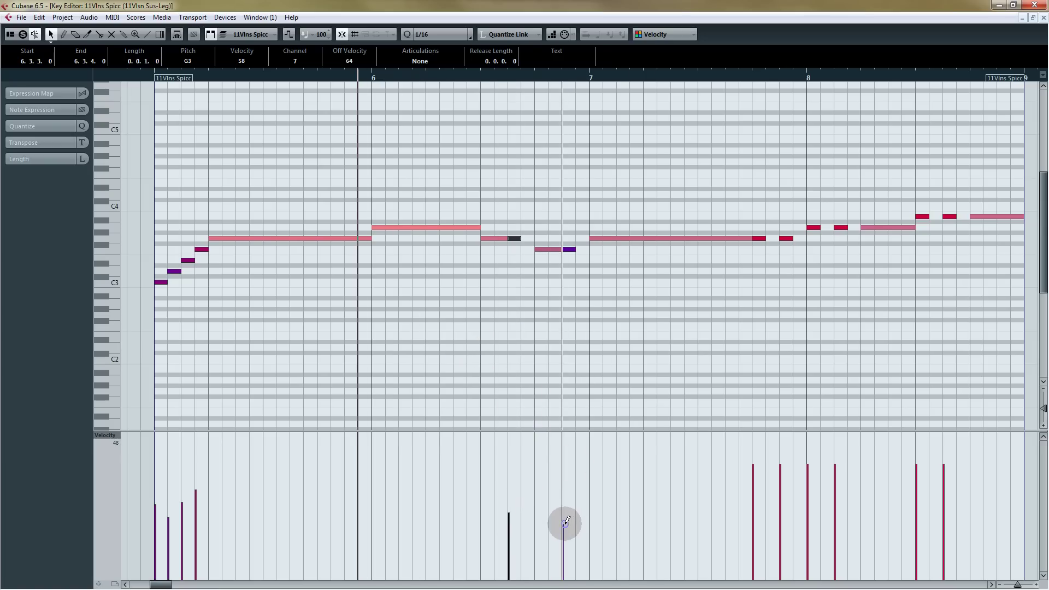
Step: Play the phrase from before bar 6, then raise its spiccato G3 velocity to 87 and its F3 to about 81
key("space")
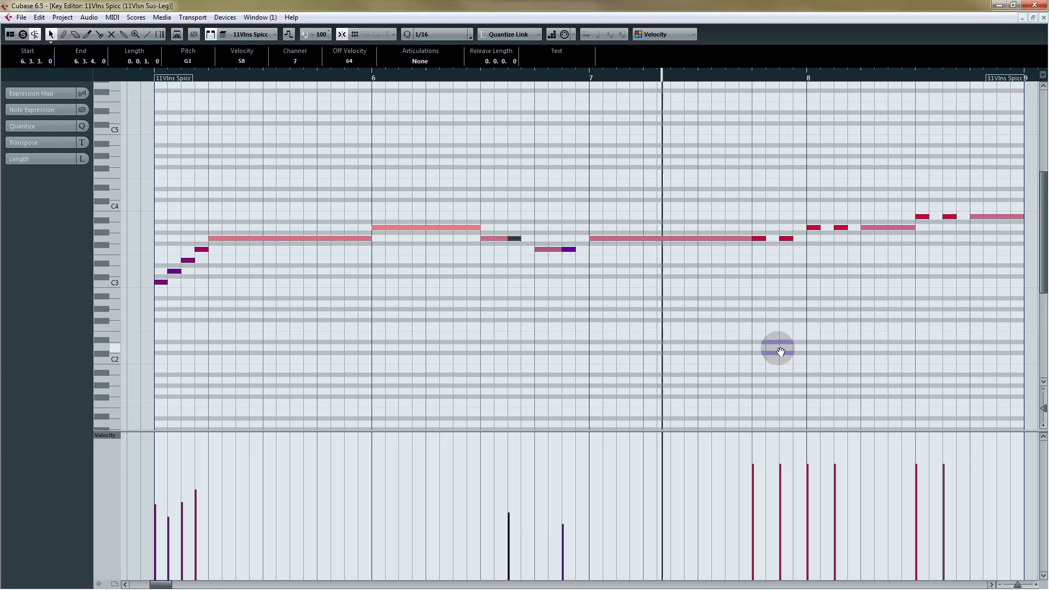
left_click_drag(778, 349, 518, 347)
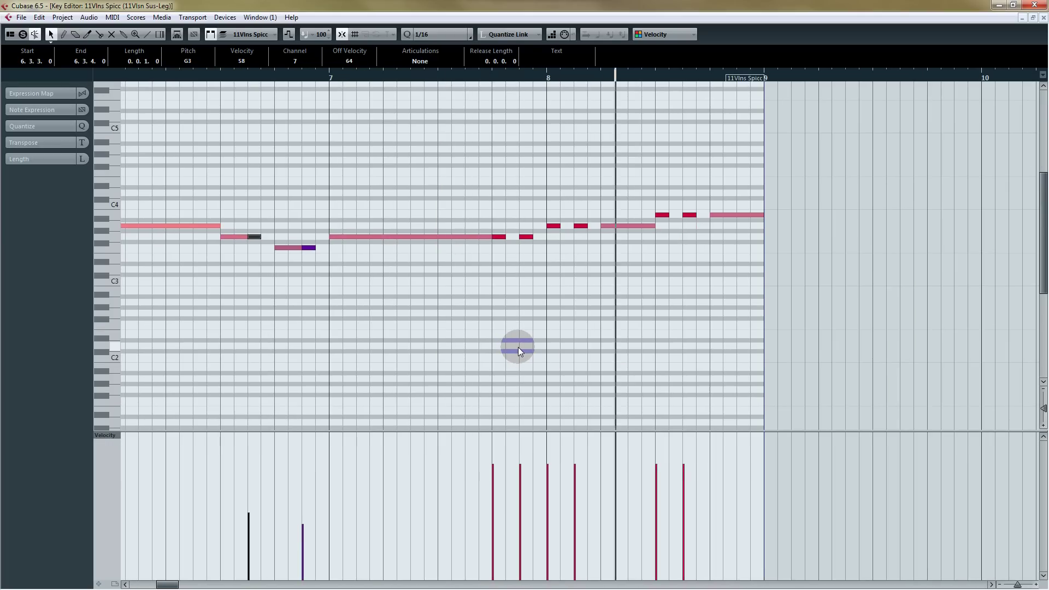
key("space")
left_click_drag(298, 347, 335, 303)
left_click_drag(291, 488, 288, 479)
left_click(336, 486)
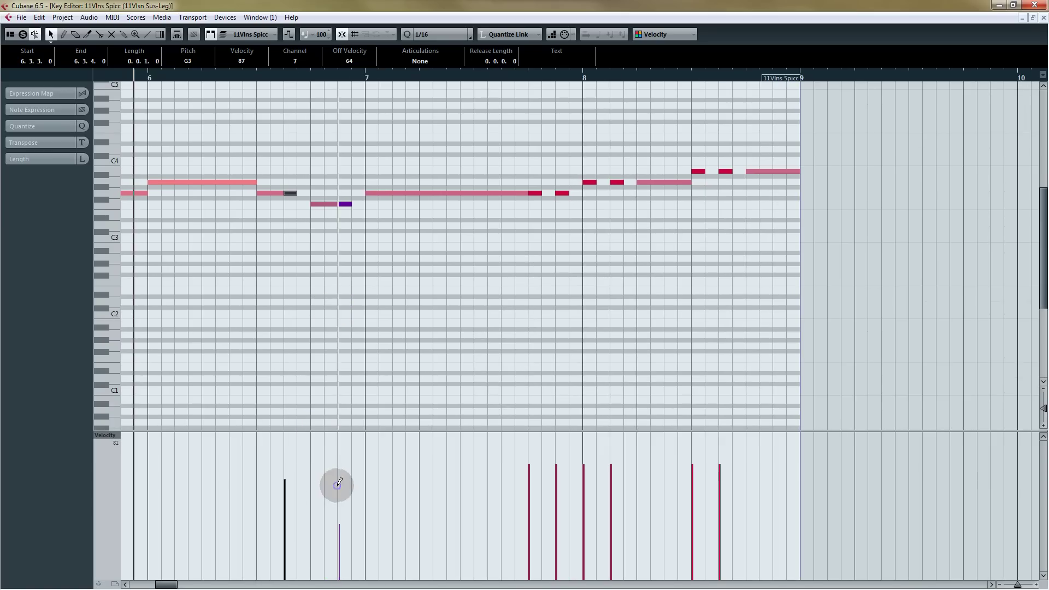
Step: Play the phrase from just before bar 6 to check the raised spiccato velocities
left_click_drag(254, 333, 541, 340)
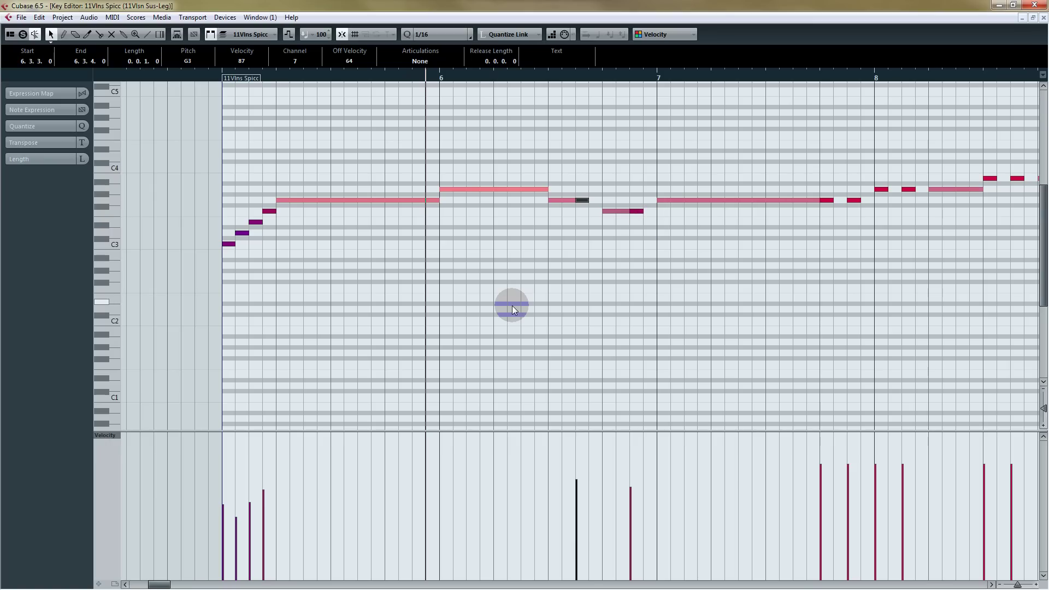
key("space")
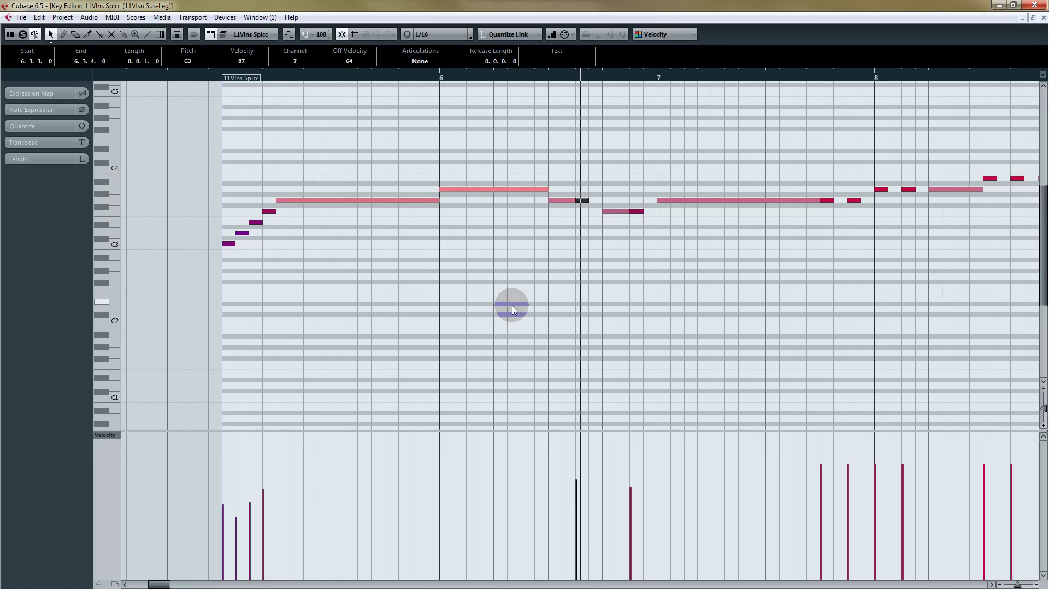
key("space")
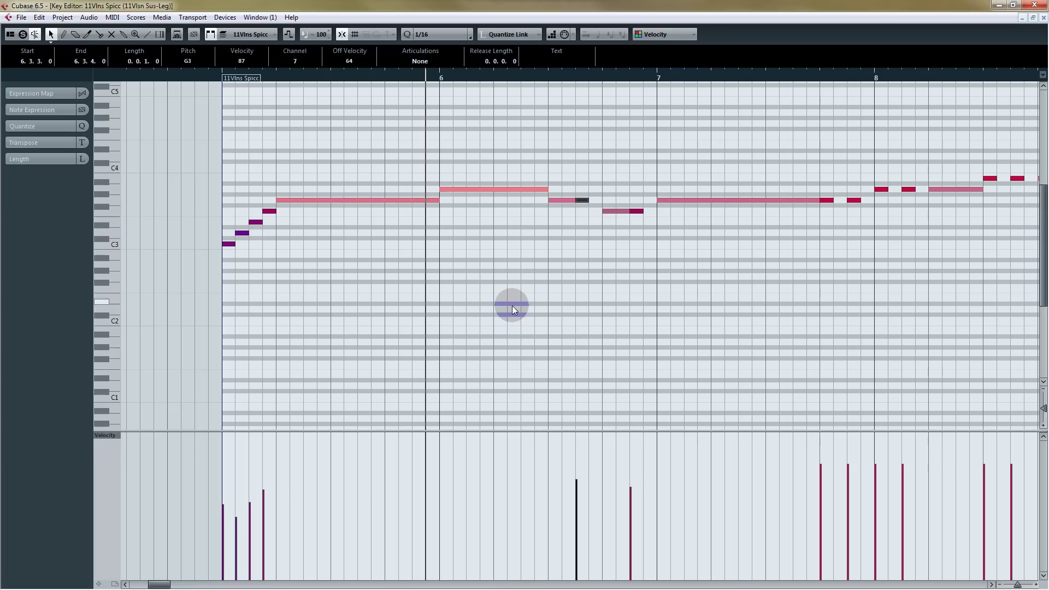
Step: Make the 11Vlsn Sus-Leg part active and raise the velocities of bar 6's sustained A3, G3 and F3 notes to 127
left_click(249, 34)
left_click(262, 58)
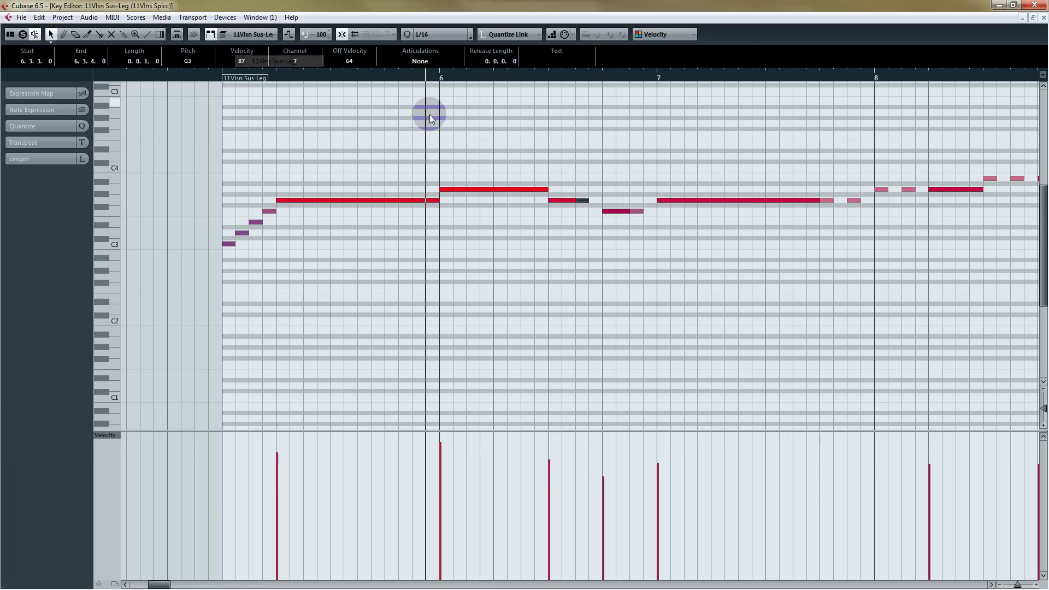
left_click_drag(449, 441, 450, 421)
left_click_drag(551, 461, 552, 404)
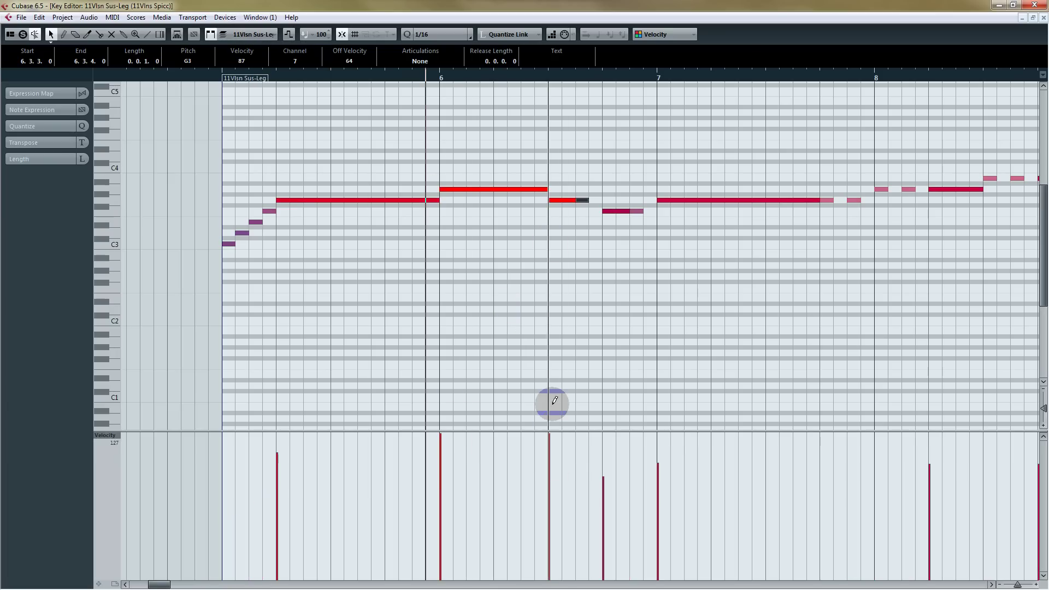
left_click_drag(598, 476, 604, 394)
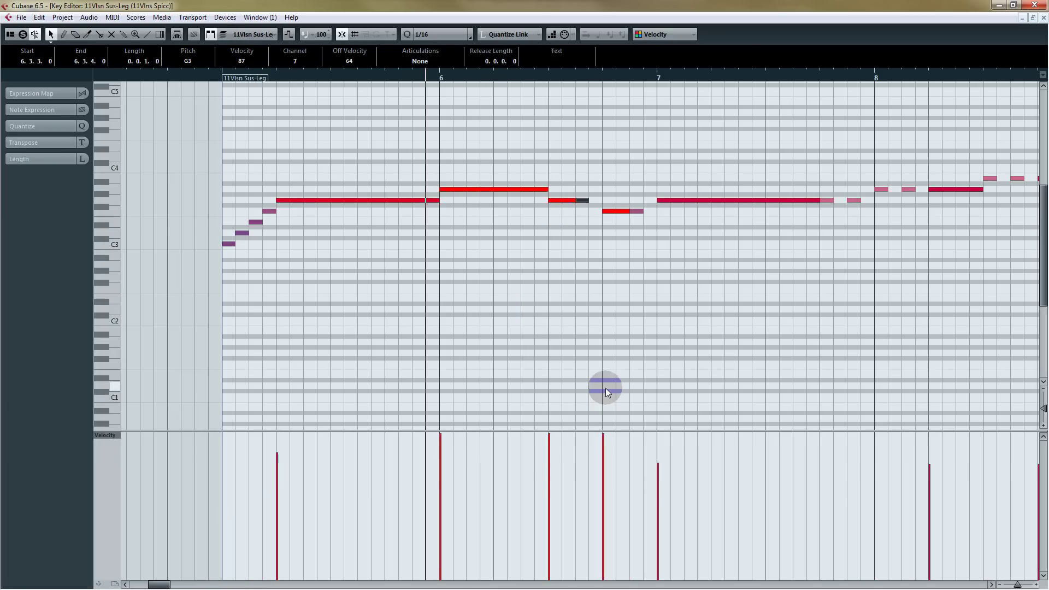
Step: Play back bar 6 and lower the velocity of its sustained G3 note
key("space")
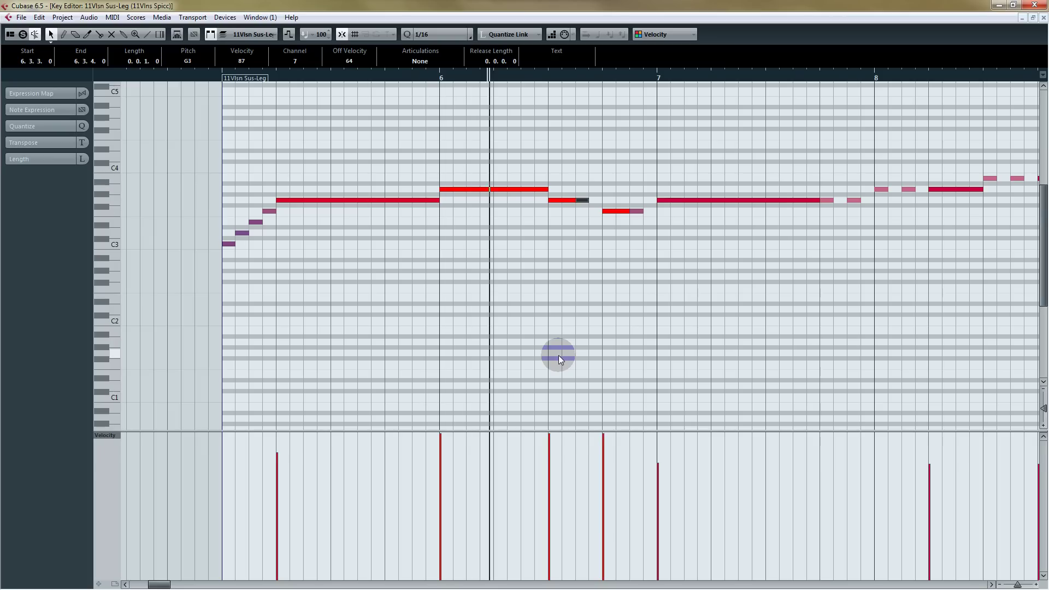
key("space")
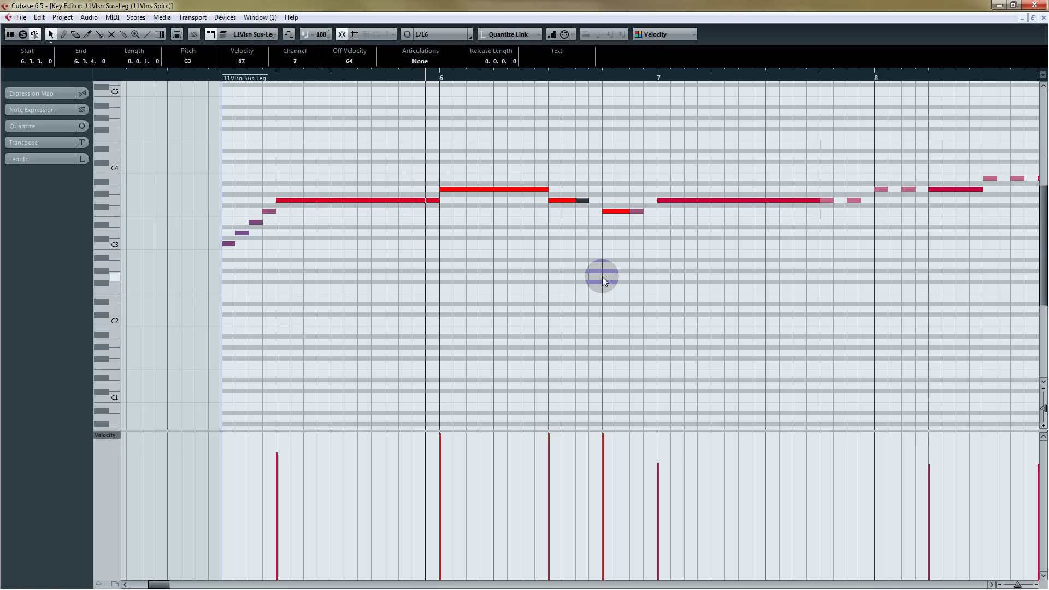
left_click(551, 451)
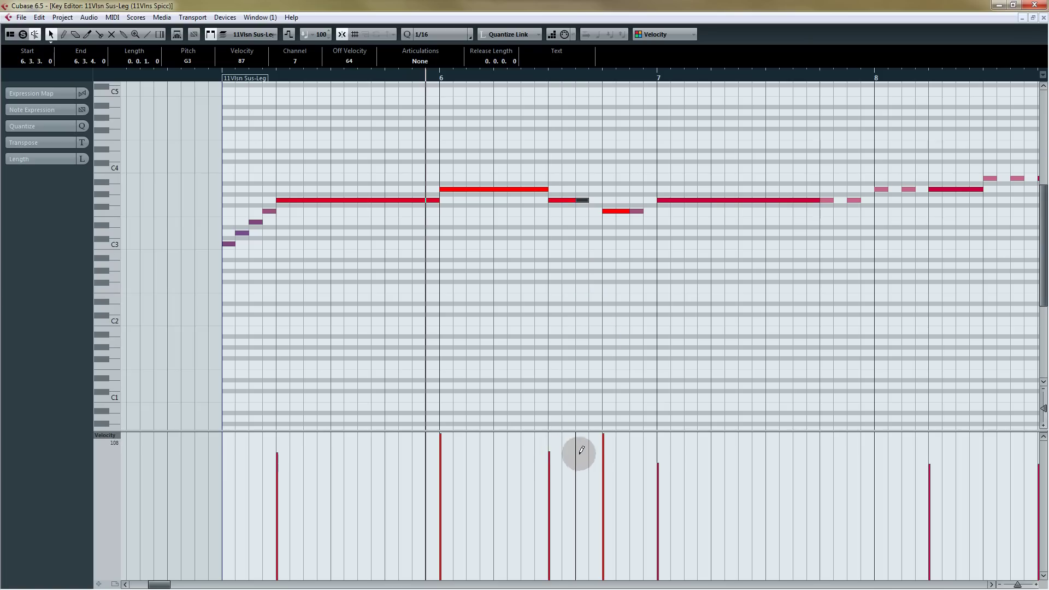
Step: Rebalance the velocity of bar 6's sustained F3 by ear between playbacks, leaving it about level with the preceding sustained G3
left_click(604, 462)
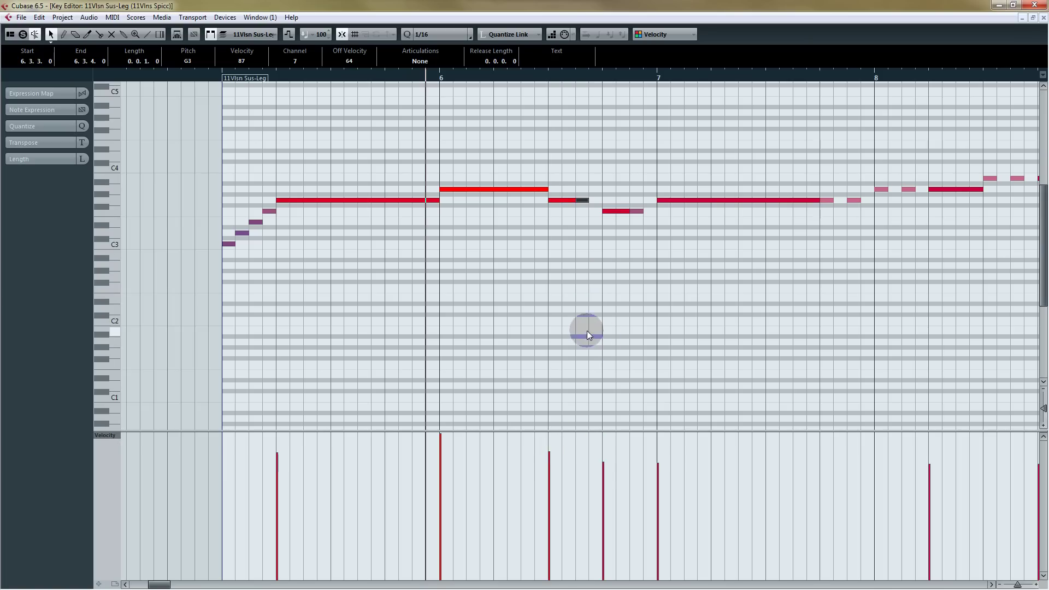
key("space")
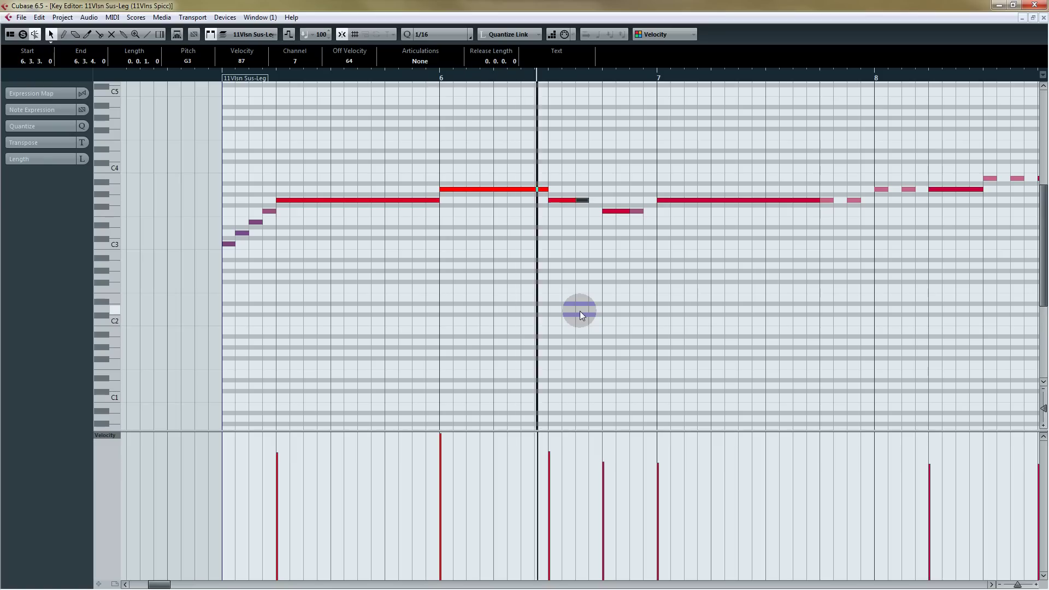
key("space")
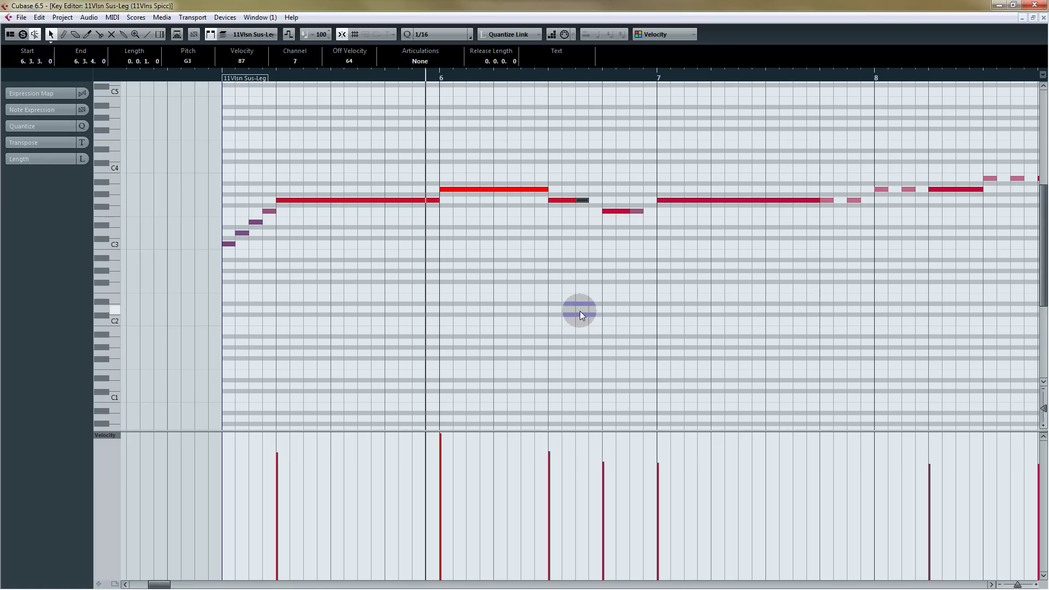
left_click(604, 474)
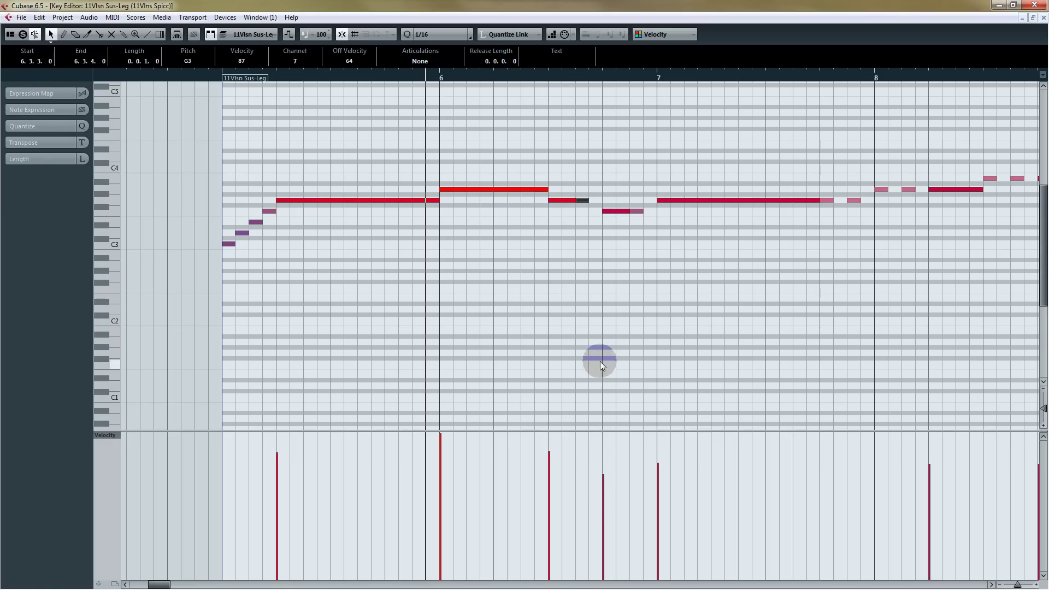
left_click(548, 77)
key("space")
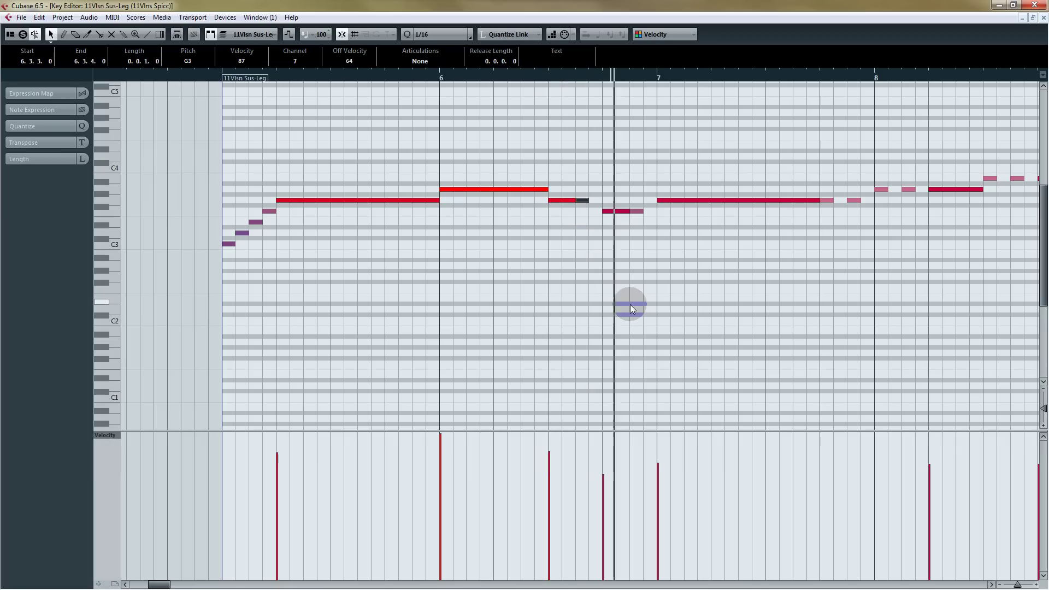
key("space")
left_click(604, 450)
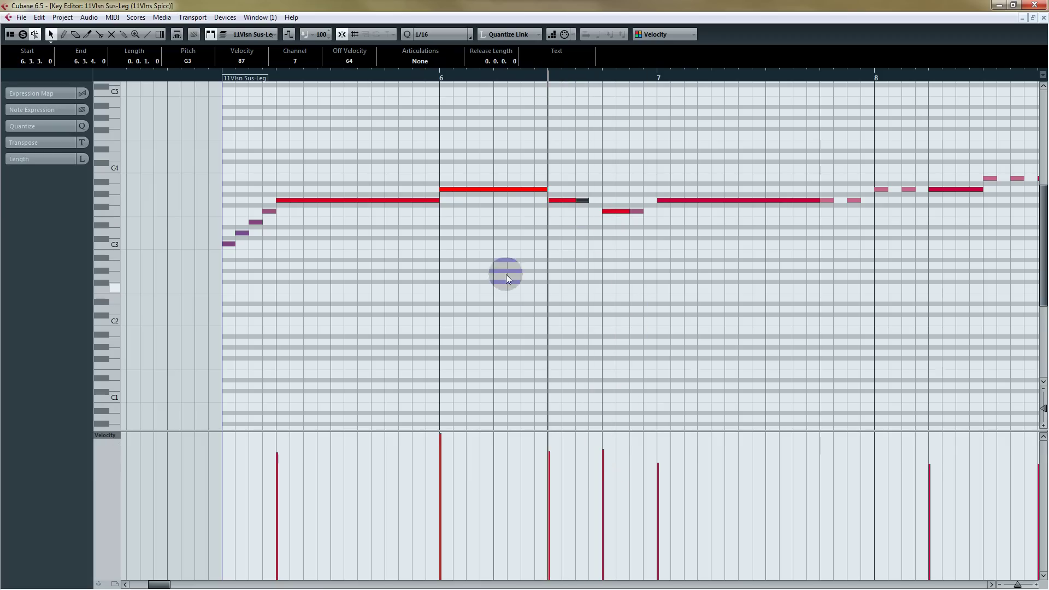
Step: Close the Key Editor and replace the 18V Sus Vib Sft Leg instrument on channel 10 of play_VST_x64 with 18V Sus-Leg.ewi
left_click(1034, 5)
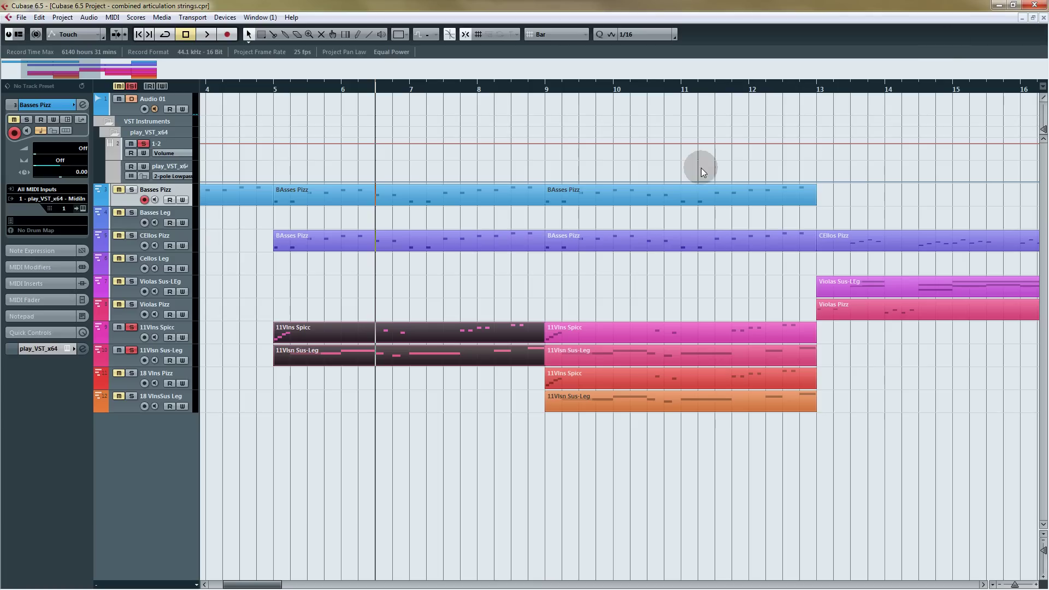
left_click(394, 416)
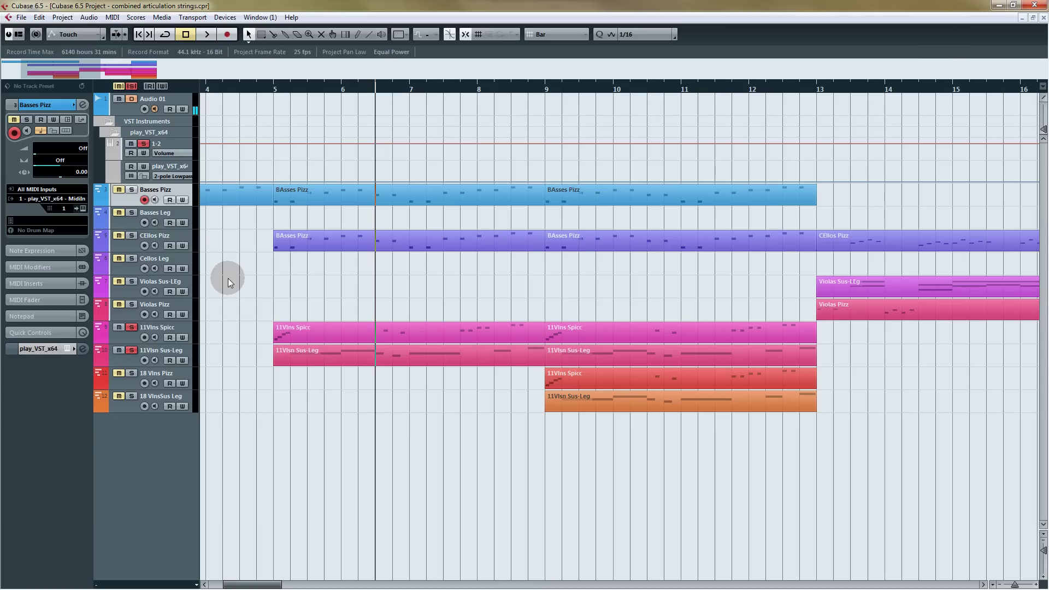
left_click(82, 209)
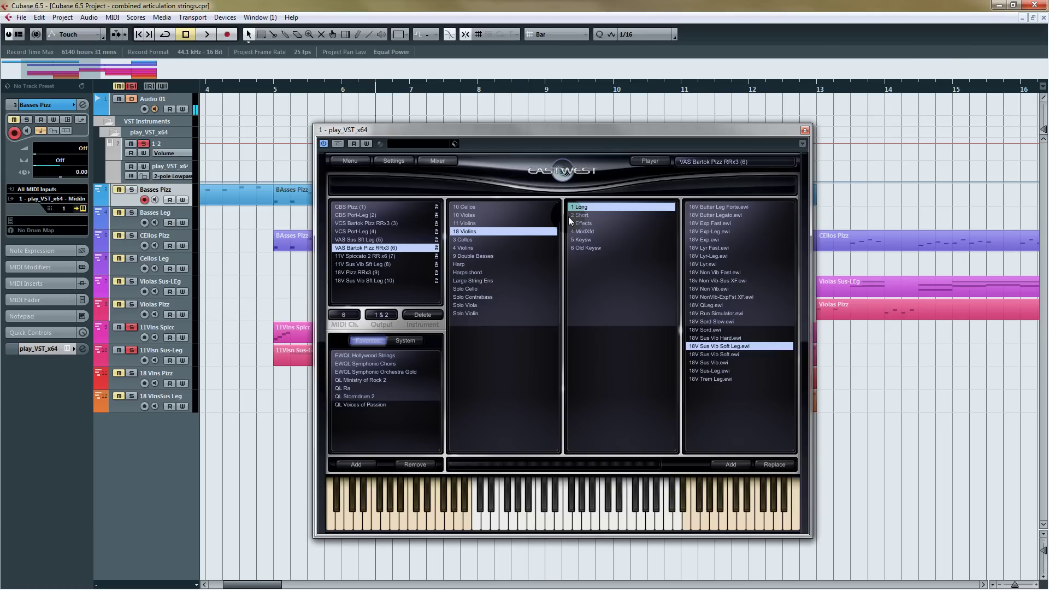
left_click(362, 280)
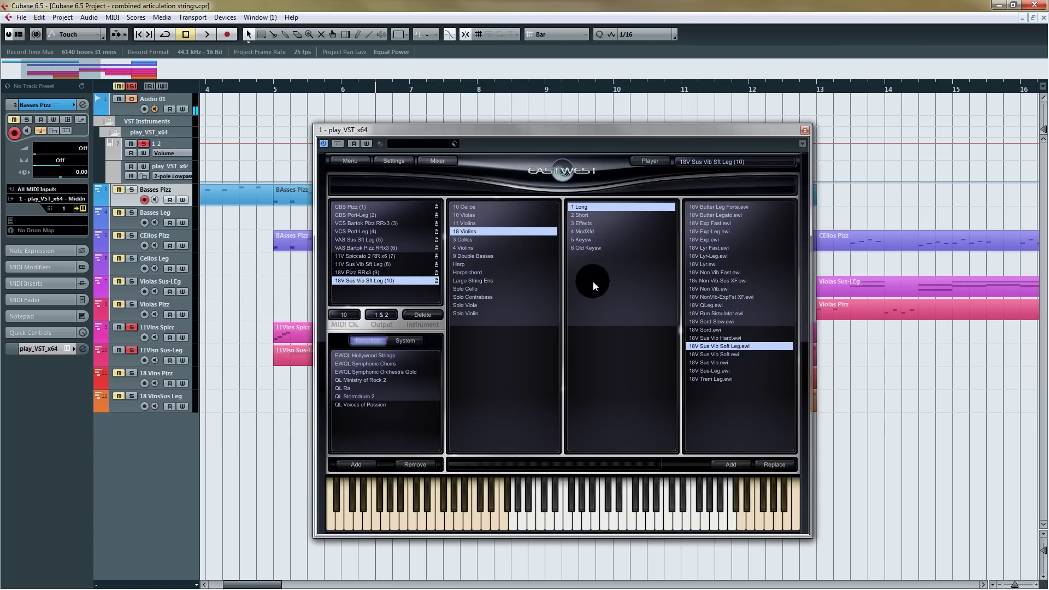
left_click(711, 374)
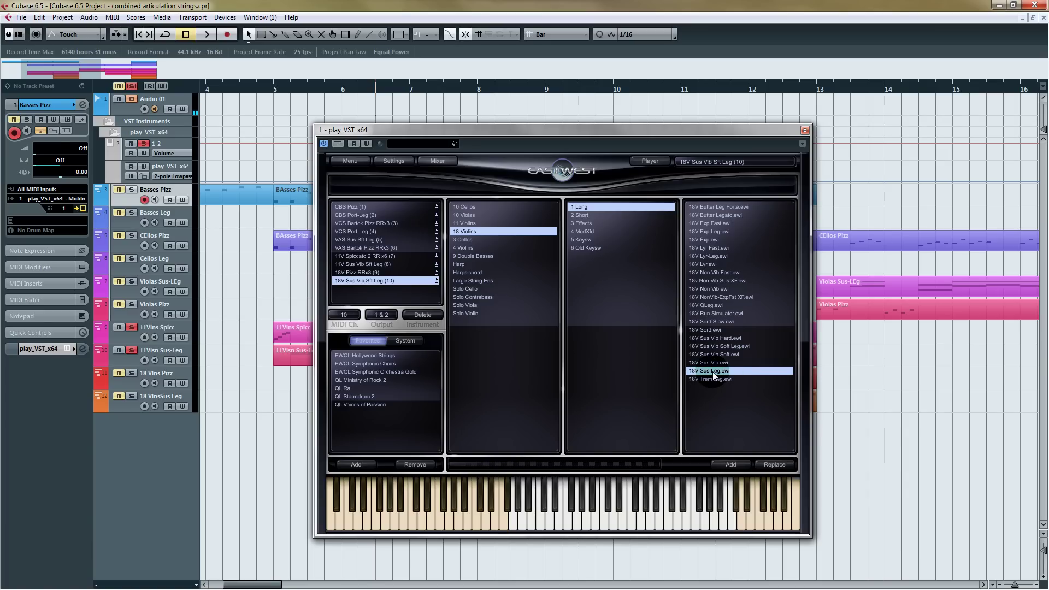
double_click(712, 372)
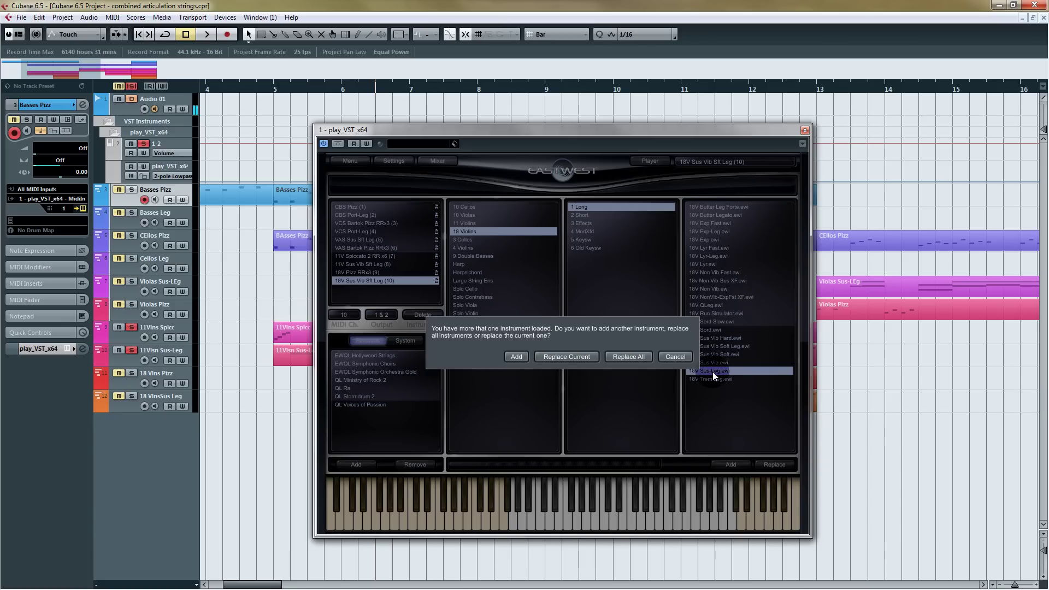
left_click(562, 359)
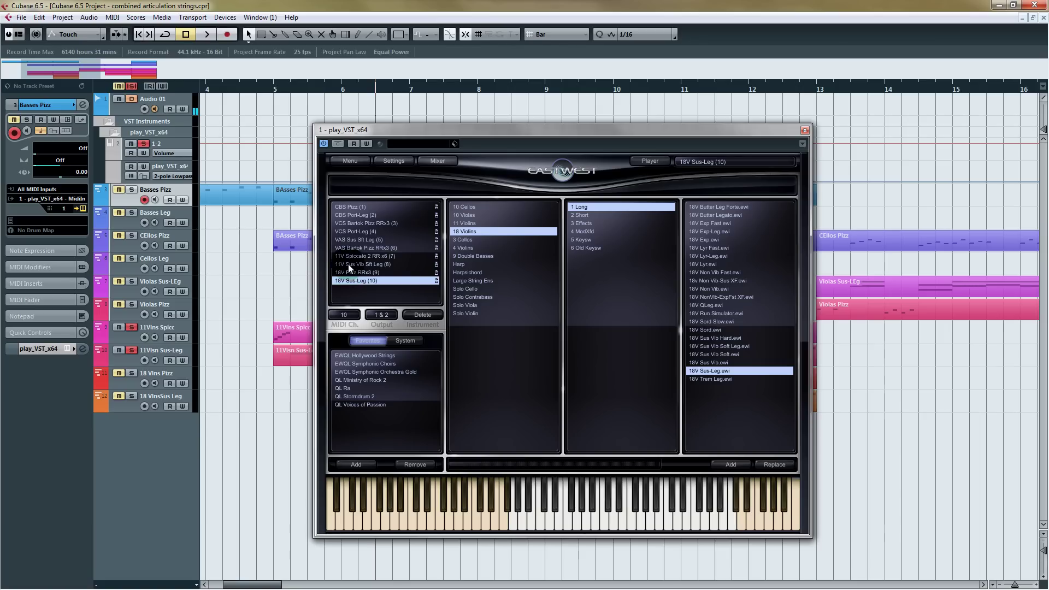
Step: Replace the 11V Sus Vib Sft Leg instrument on channel 8 with 11V Sus-Leg.ewi from the 11 Violins Long patches and close the plug-in window
left_click(349, 264)
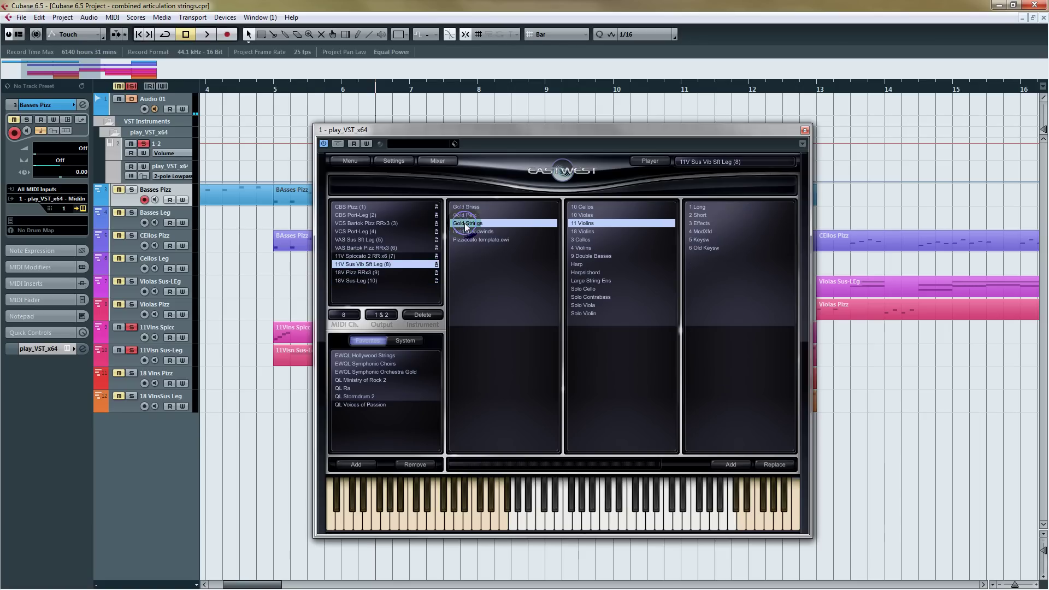
left_click(709, 207)
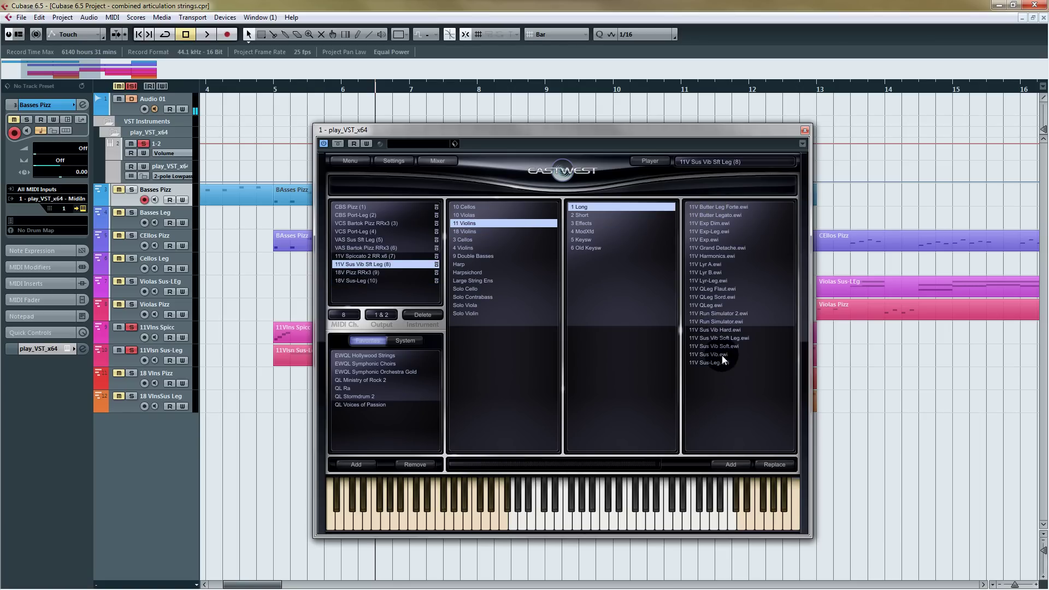
double_click(701, 363)
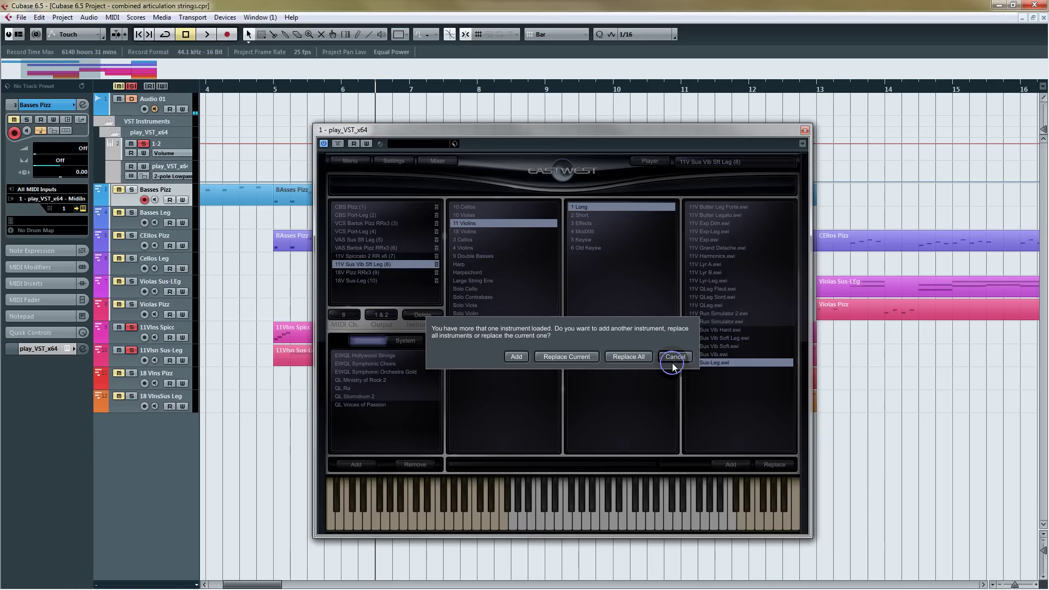
left_click(555, 357)
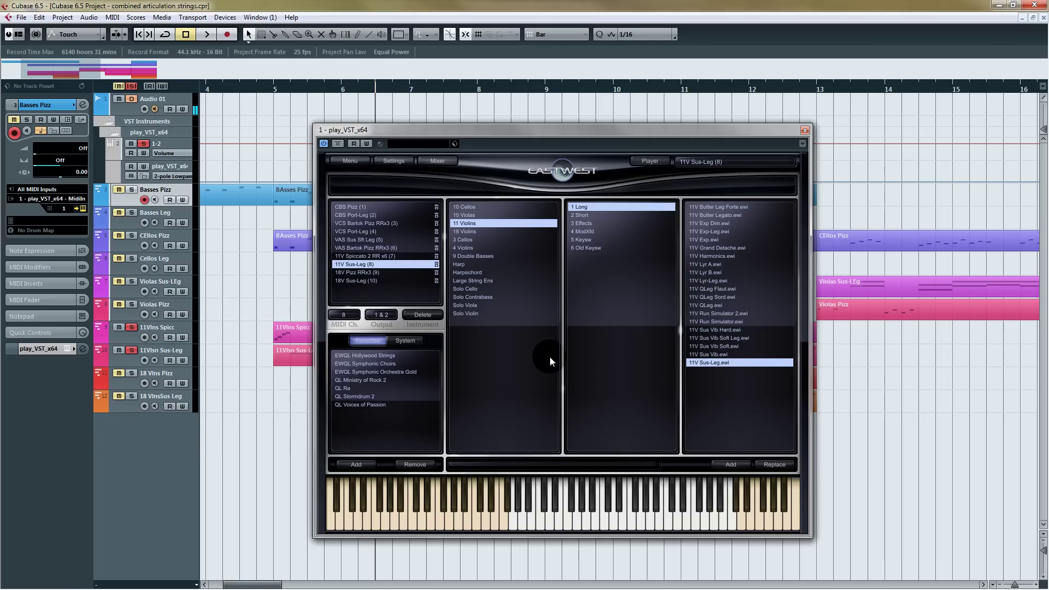
left_click(804, 132)
Step: Open the first 11Vlns Spicc and 11Vlsn Sus-Leg parts together, set bar 6's sustained A3 velocity to 102 and lower its G3 and F3
left_click_drag(411, 376, 429, 334)
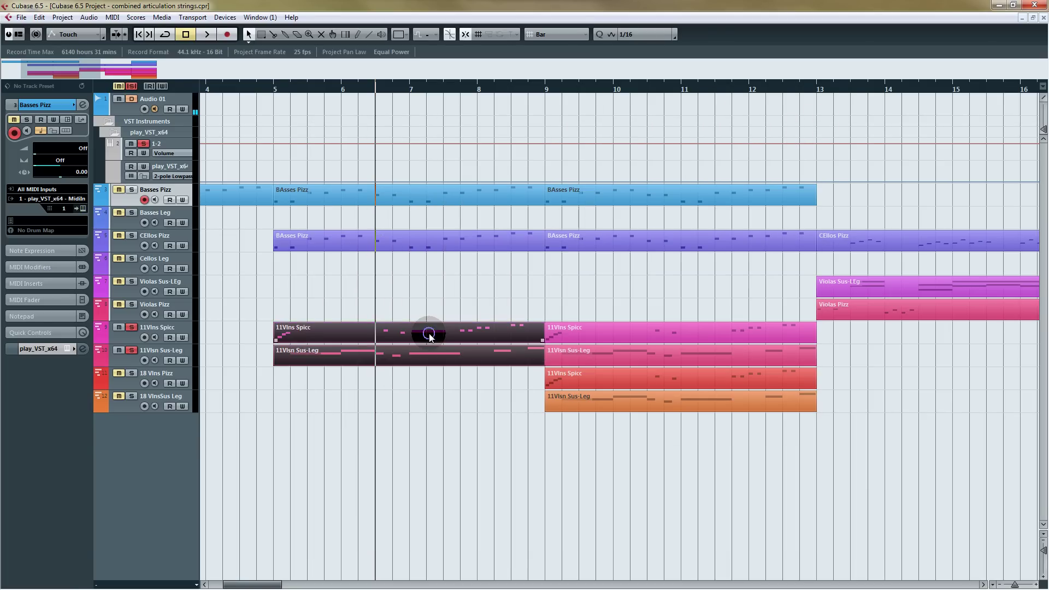
double_click(429, 335)
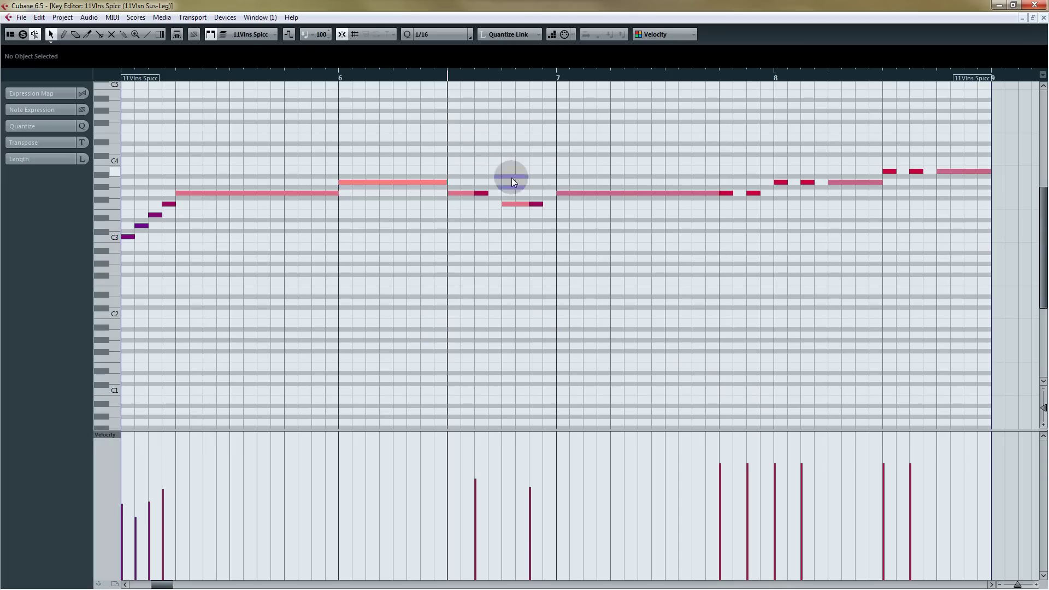
left_click(419, 183)
mouse_move(340, 445)
left_mouse_down()
mouse_move(339, 540)
mouse_move(344, 461)
left_mouse_up()
mouse_move(473, 443)
left_mouse_down()
mouse_move(451, 480)
mouse_move(503, 479)
left_mouse_up()
Step: Play from just before bar 6, raise the velocities of its sustained G3 and F3 slightly, and play the phrase again
left_click(312, 88)
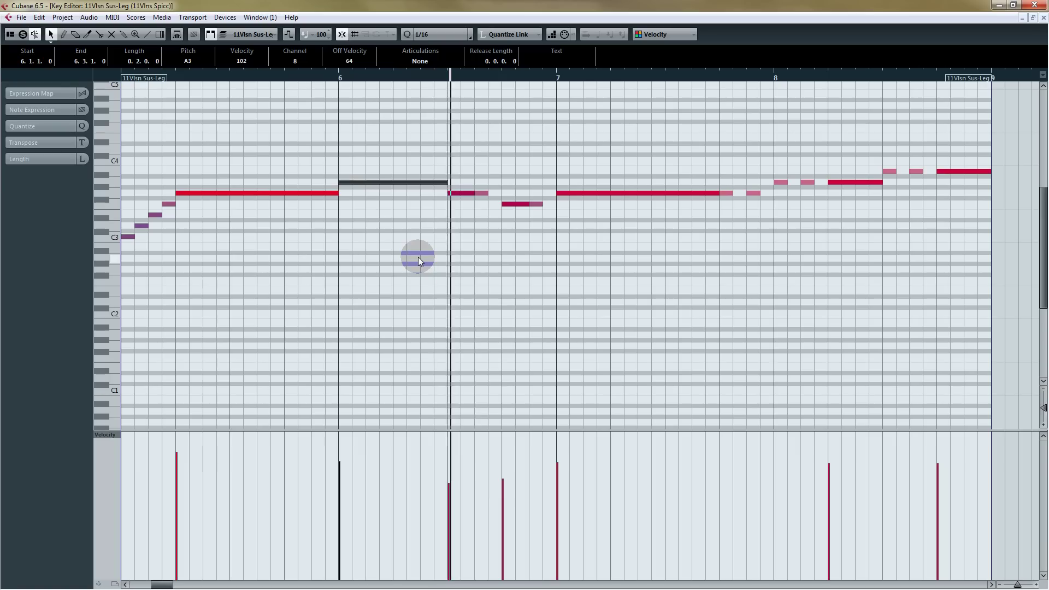
key("space")
mouse_move(484, 434)
left_mouse_down()
mouse_move(445, 464)
mouse_move(518, 468)
left_mouse_up()
key("space")
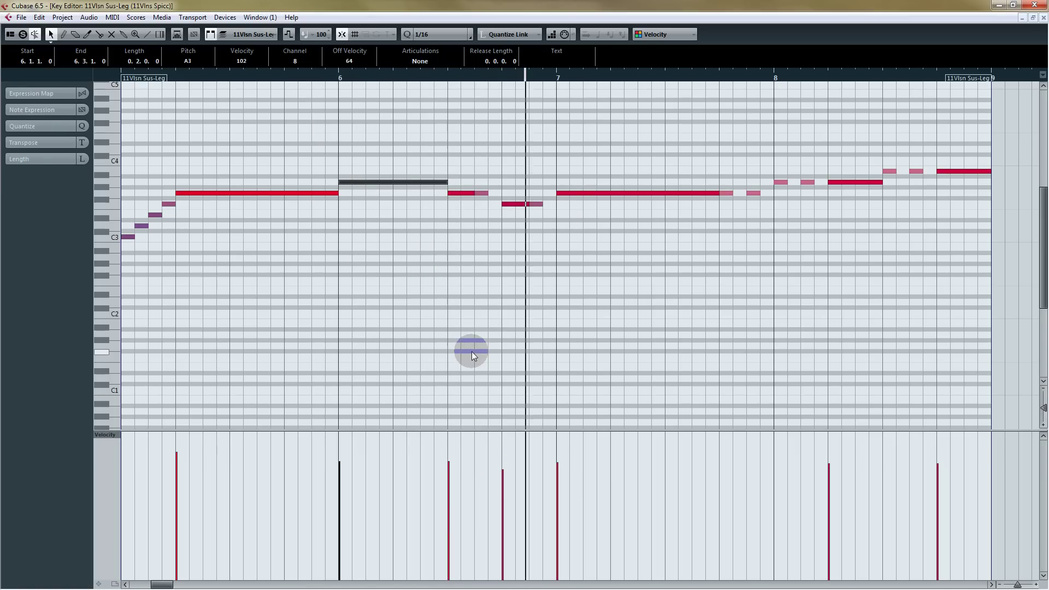
key("space")
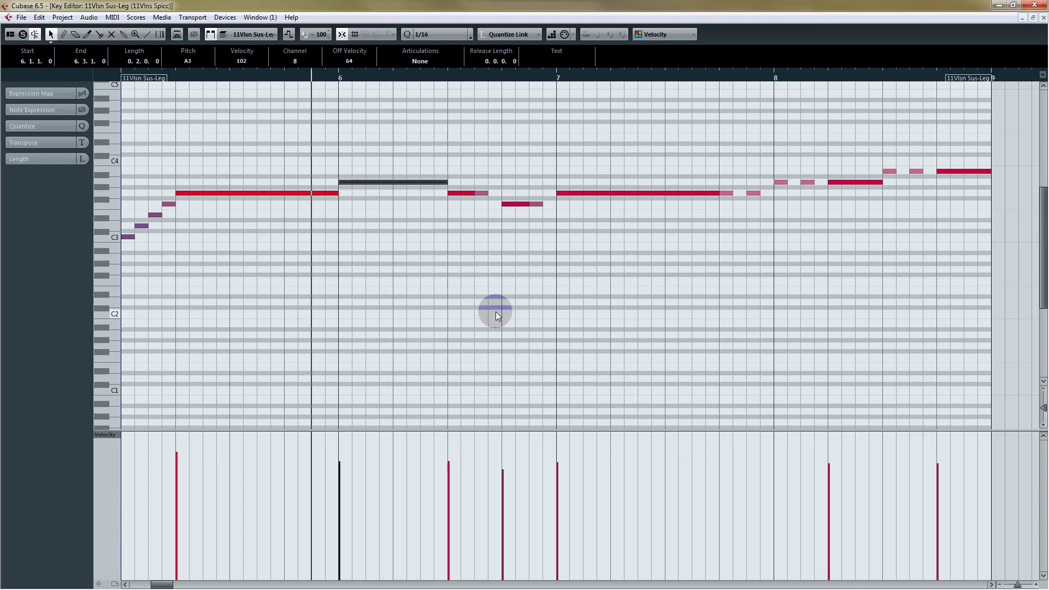
Step: Make the 11Vlns Spicc part active, play the phrase, and shape rising velocities across the spiccato notes from late bar 7 through bar 8
left_click(249, 33)
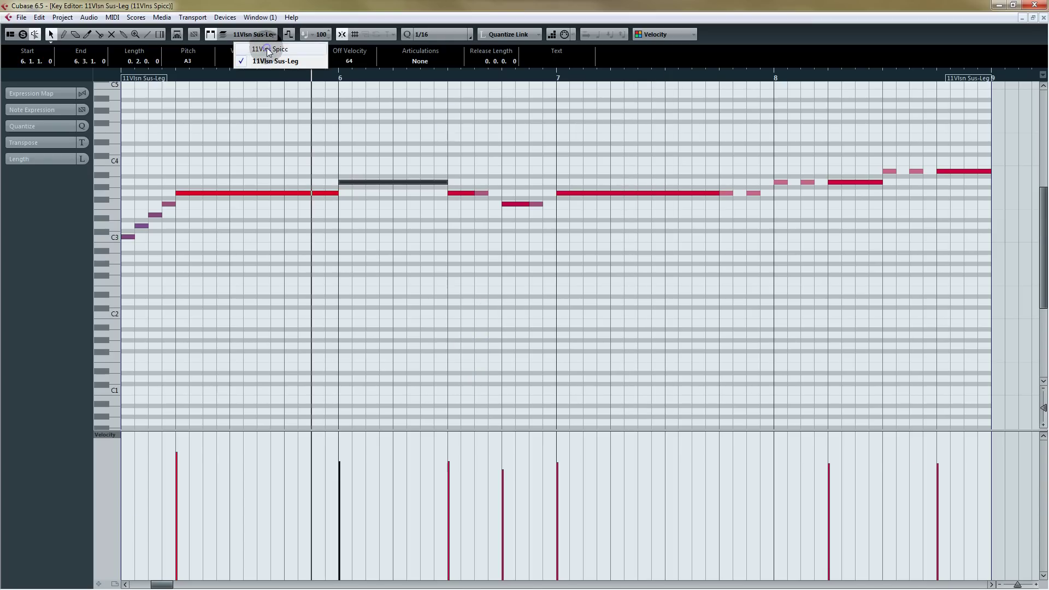
left_click(267, 50)
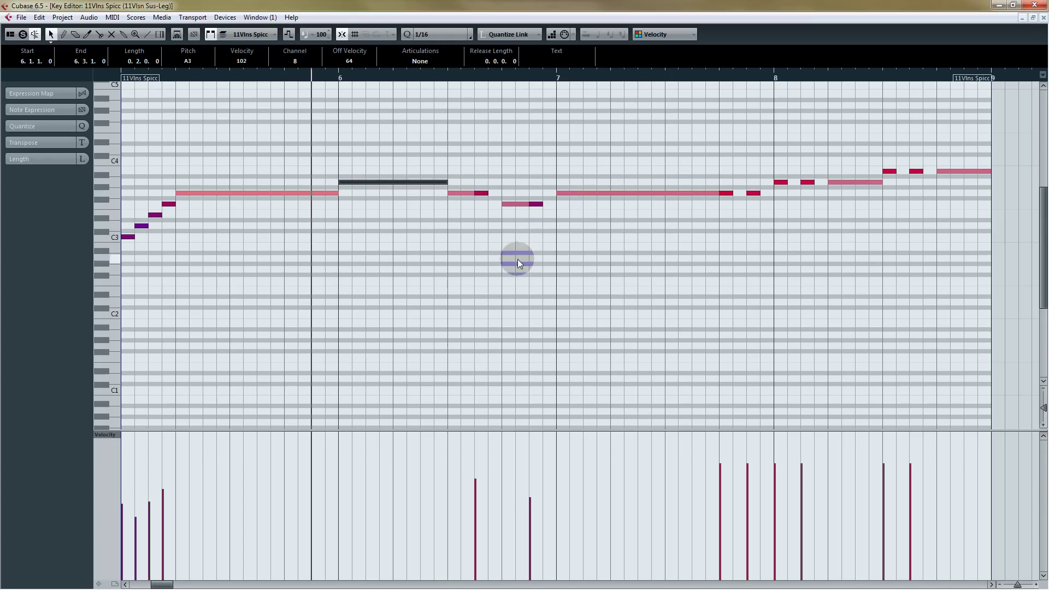
left_click_drag(466, 283, 527, 303)
key("space")
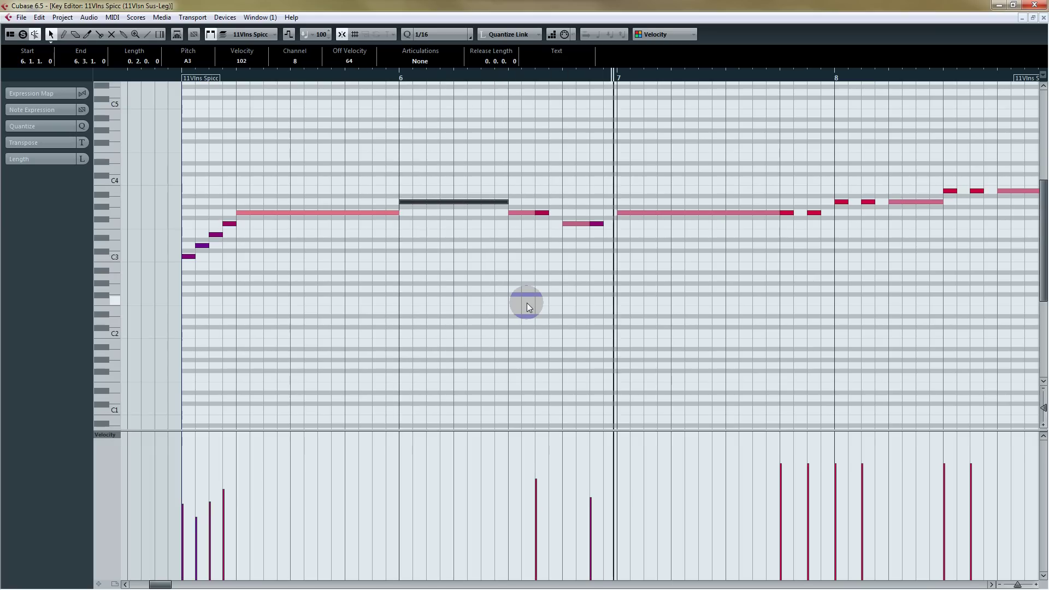
left_click_drag(679, 312, 349, 308)
key("space")
mouse_move(457, 480)
left_mouse_down()
mouse_move(475, 499)
mouse_move(510, 462)
mouse_move(503, 473)
mouse_move(634, 443)
left_mouse_up()
Step: Make the 11Vlsn Sus-Leg part active and raise the velocities of bar 8's sustained A3 and B3, taking the B3 to maximum
left_click(289, 34)
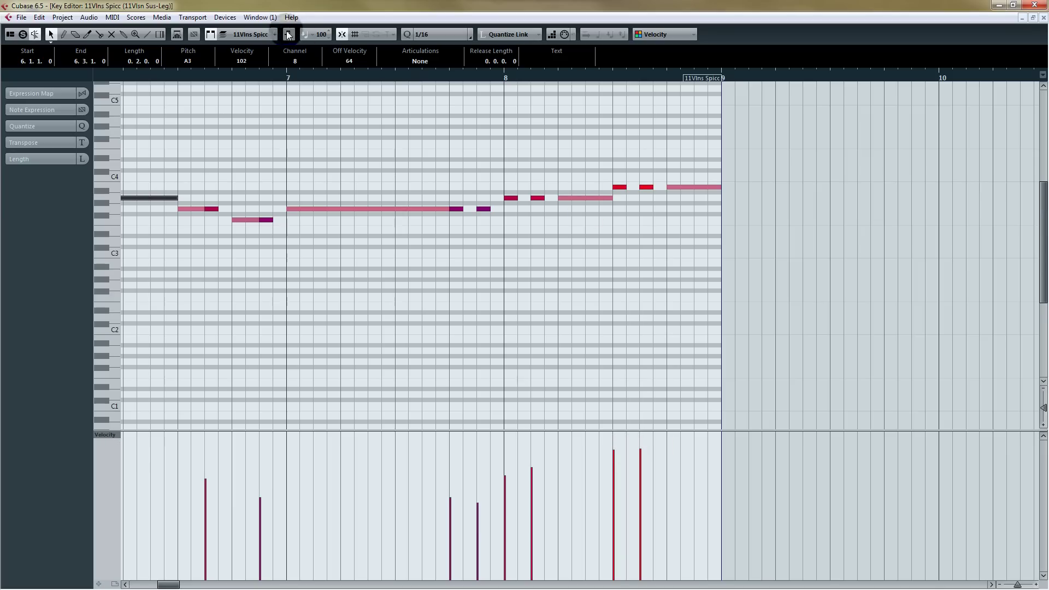
left_click(252, 35)
left_click(265, 60)
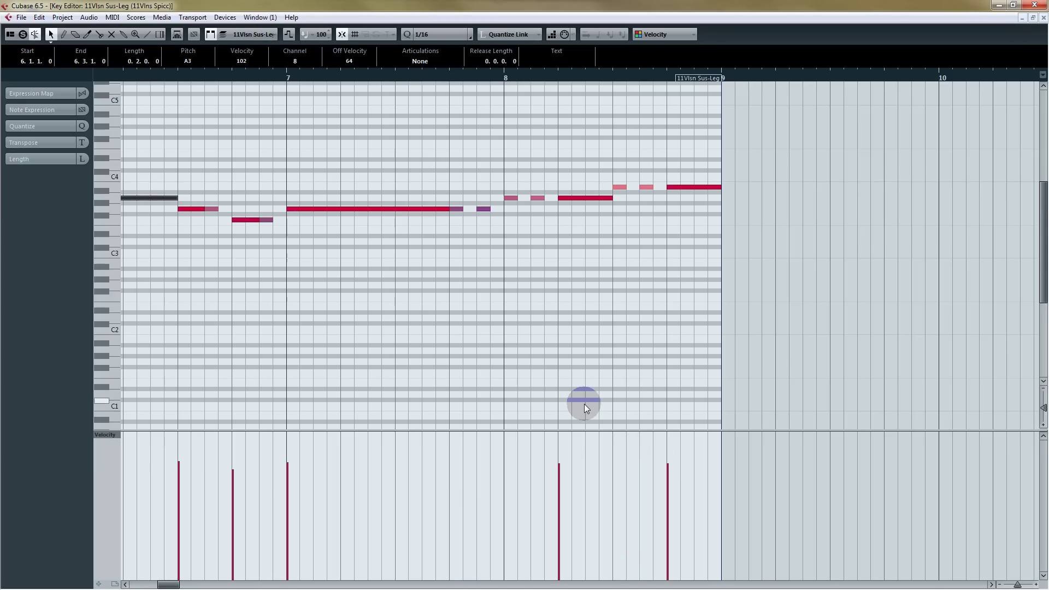
left_click(563, 439)
left_click(673, 434)
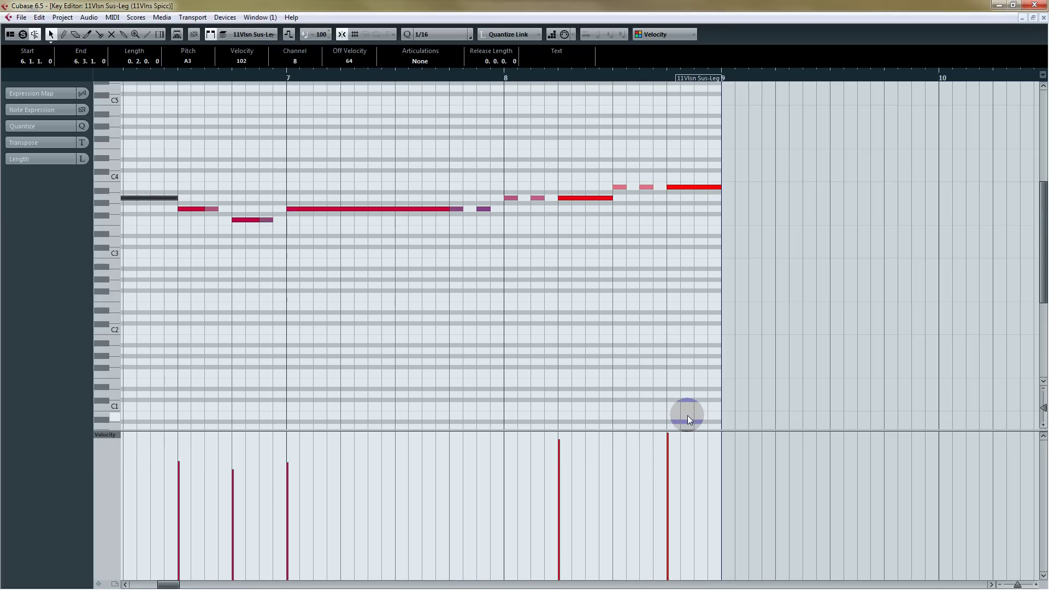
Step: Play from just before bar 7, lower the velocity of bar 8's sustained A3, and play the passage again
left_click(246, 78)
key("space")
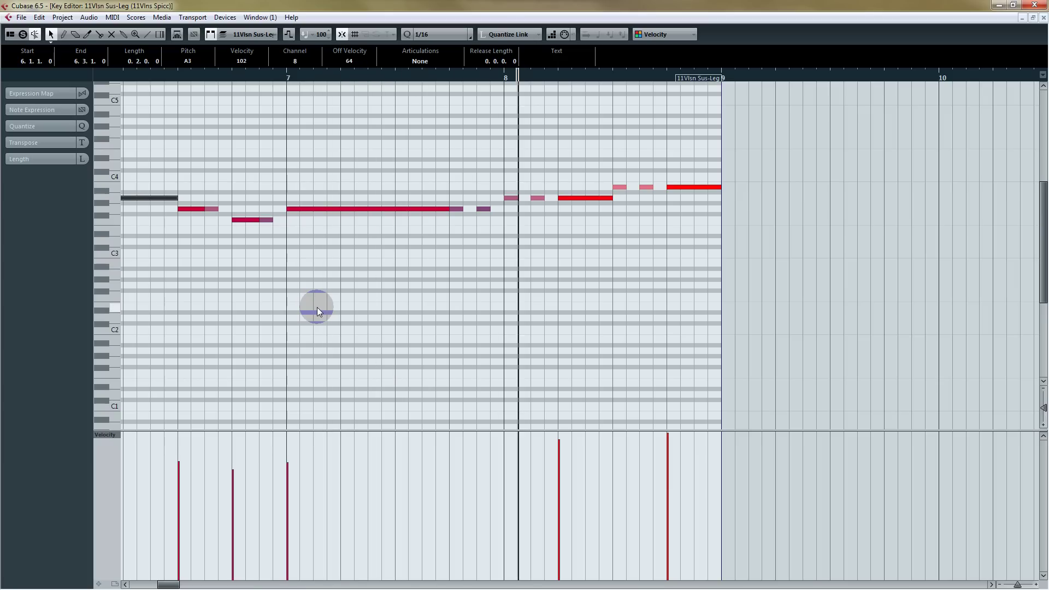
key("space")
left_click_drag(567, 449, 562, 461)
key("space")
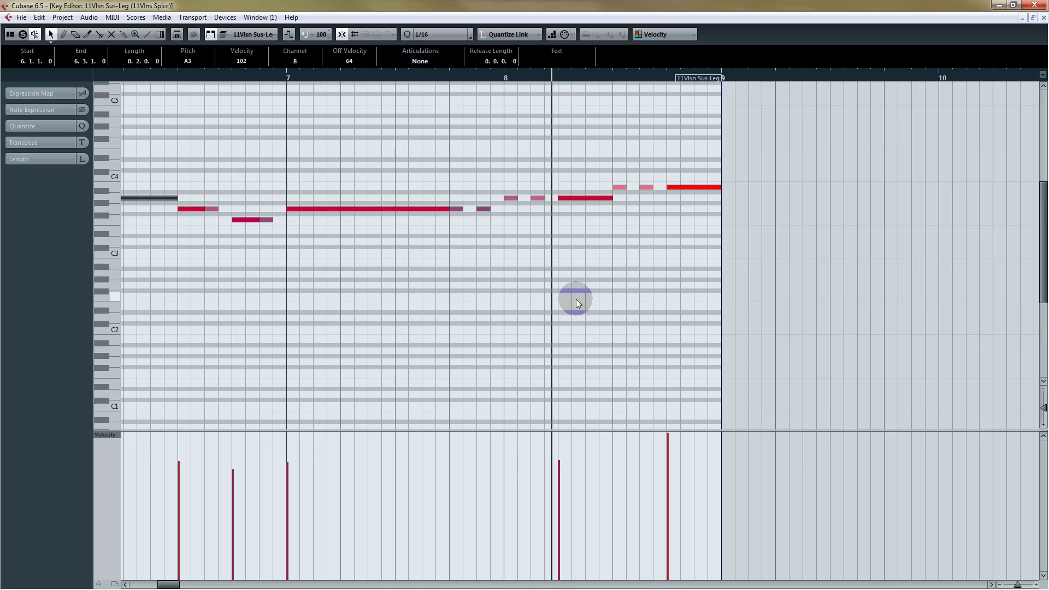
key("space")
Step: Make the 11Vlns Spicc part active and lower the velocities of bar 8's two spiccato B3 notes and its second spiccato A3
left_click(255, 34)
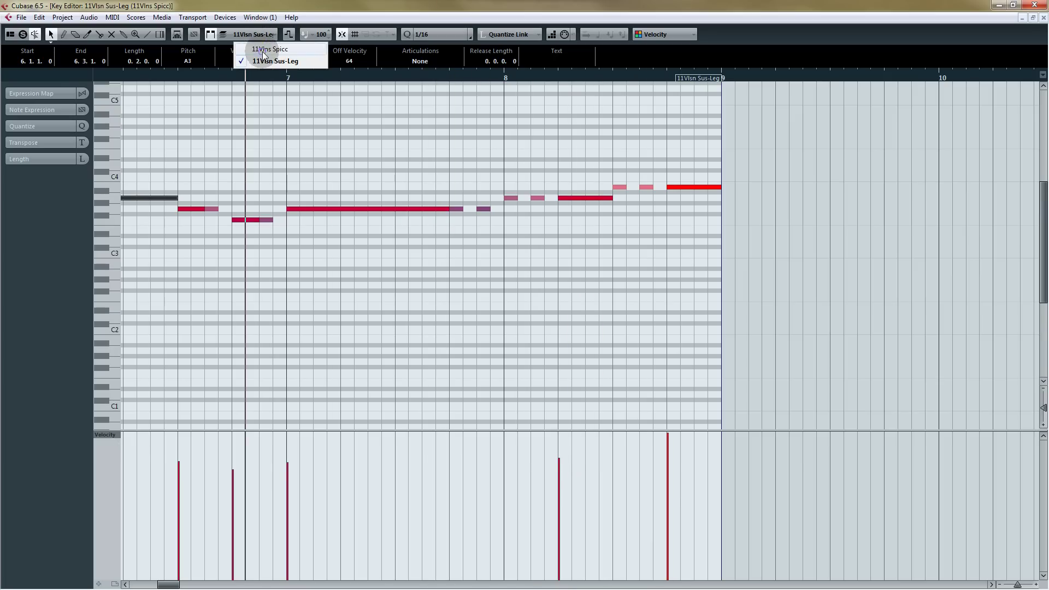
left_click(262, 52)
left_click(615, 465)
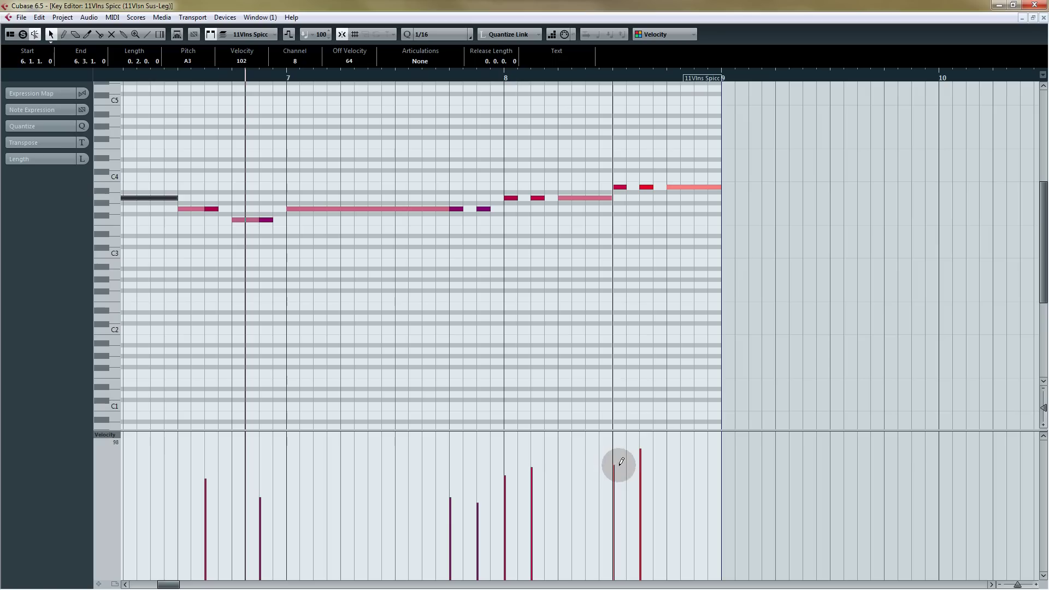
left_click_drag(614, 475, 647, 477)
left_click_drag(556, 471, 534, 480)
Step: Play from late bar 7, then raise bar 8's two spiccato B3 velocities, keeping the first higher than the second
left_click_drag(457, 77, 463, 78)
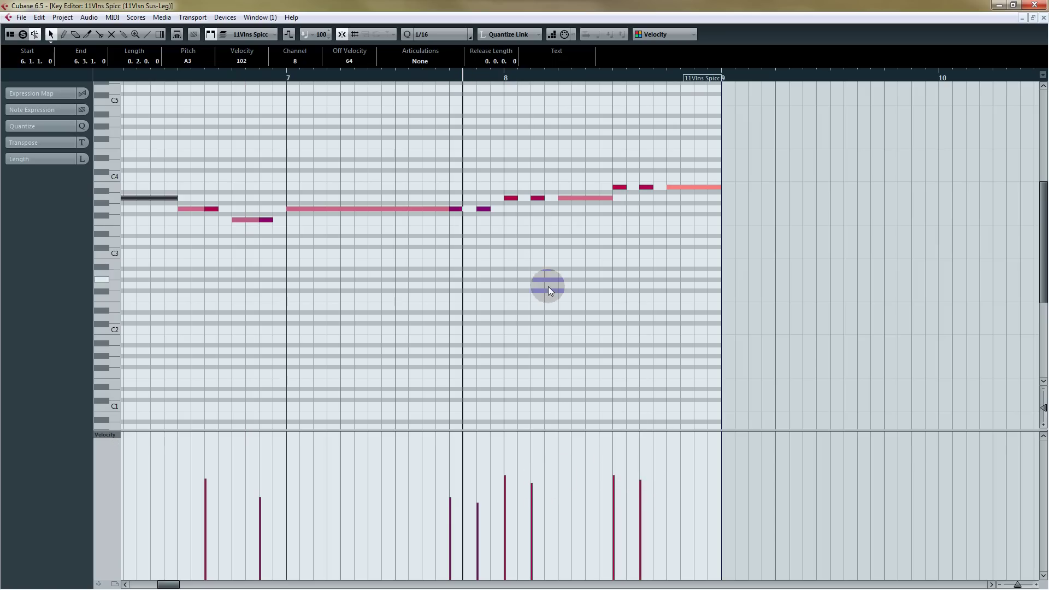
key("space")
left_click_drag(613, 457, 640, 471)
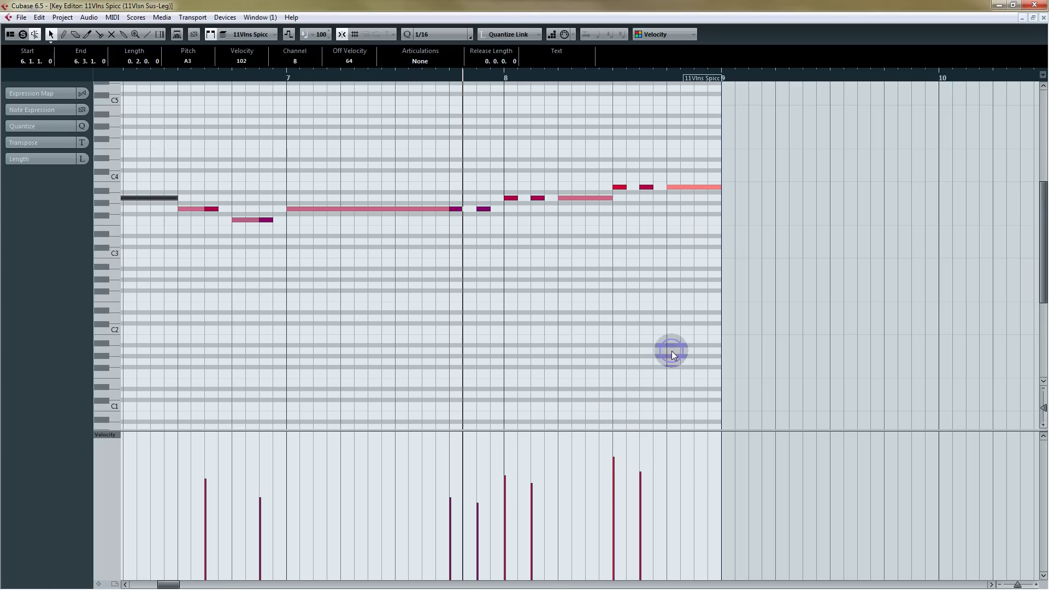
Step: Make the 11Vlsn Sus-Leg part active, slightly lower the velocity of bar 8's sustained A3, and play the passage
left_click(681, 187)
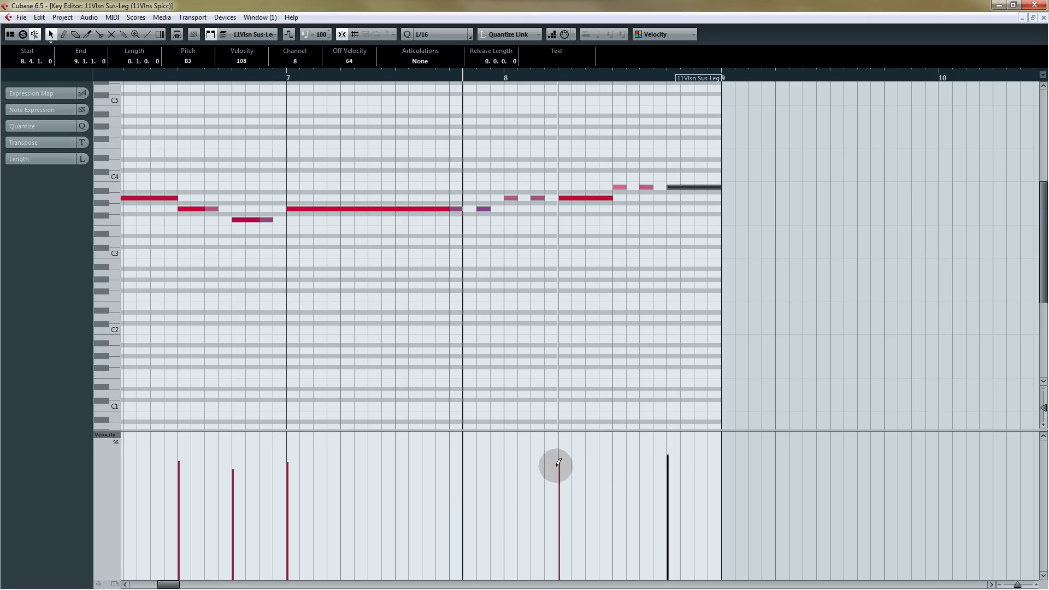
left_click_drag(558, 463, 558, 465)
key("space")
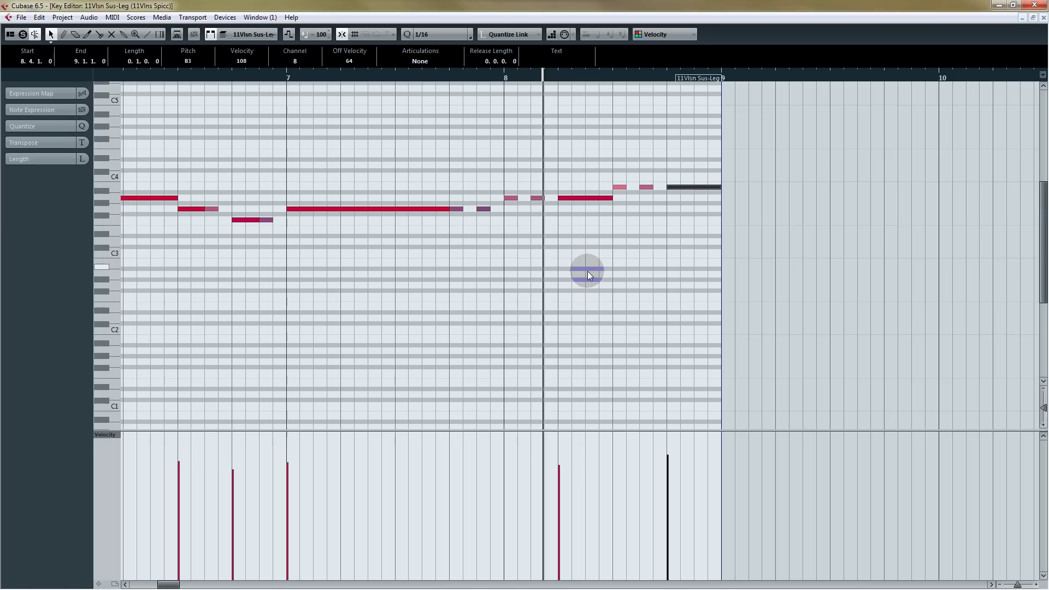
key("space")
Step: Shorten bar 6's sustained G3 and F3 together to a length of 0.0.1.96 and play from just before bar 6
left_click_drag(304, 279, 559, 287)
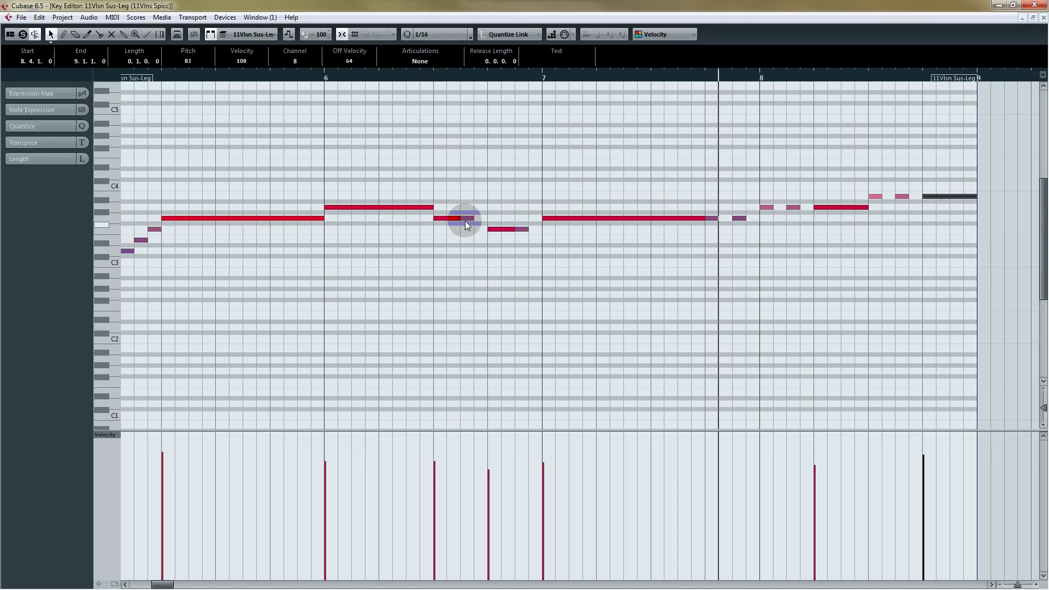
left_click_drag(434, 78, 458, 192)
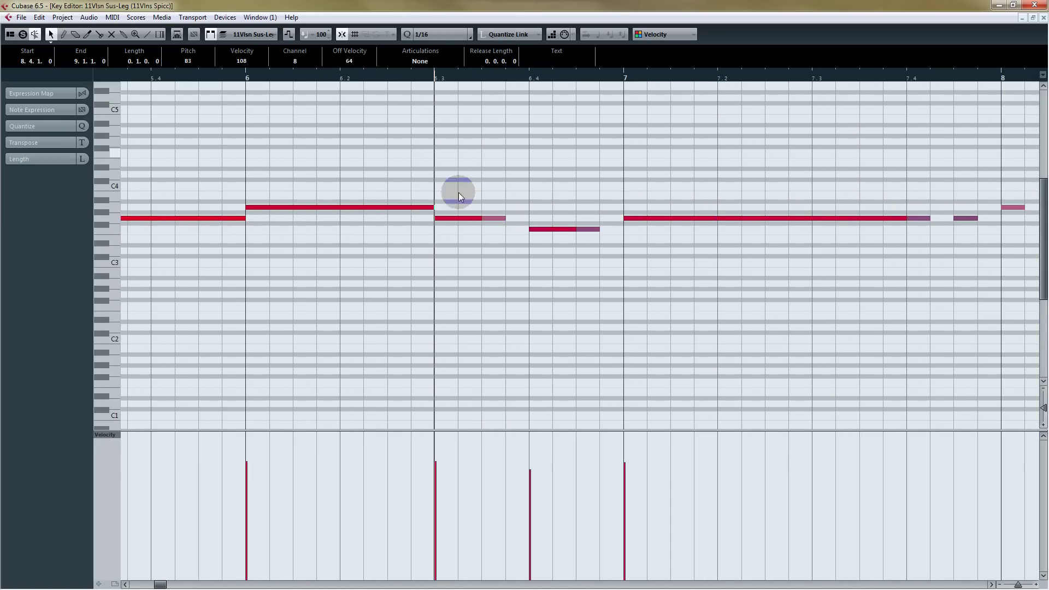
left_click(496, 218)
left_click(466, 218)
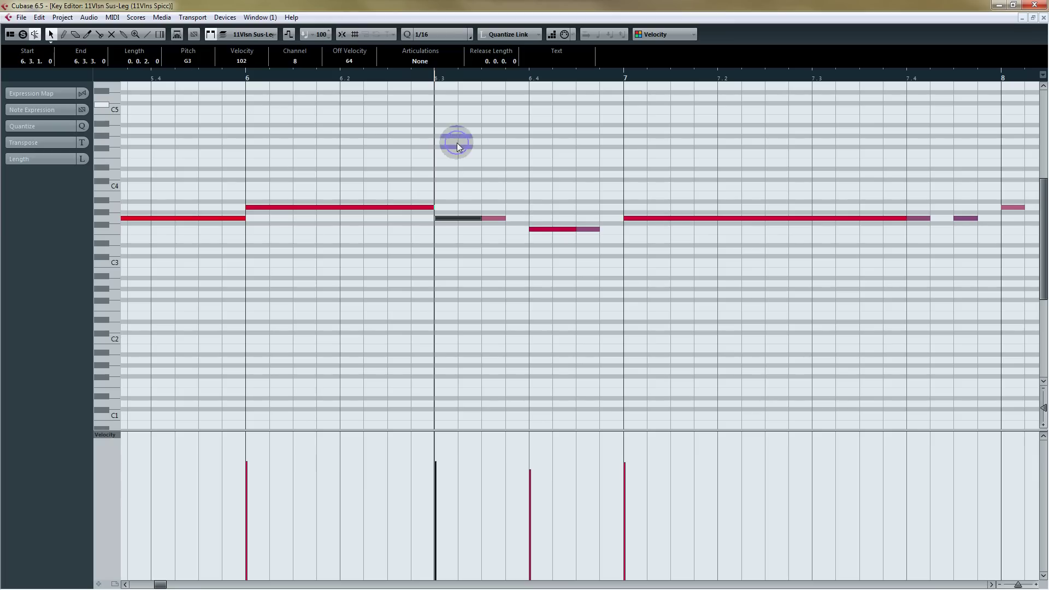
left_click(547, 229)
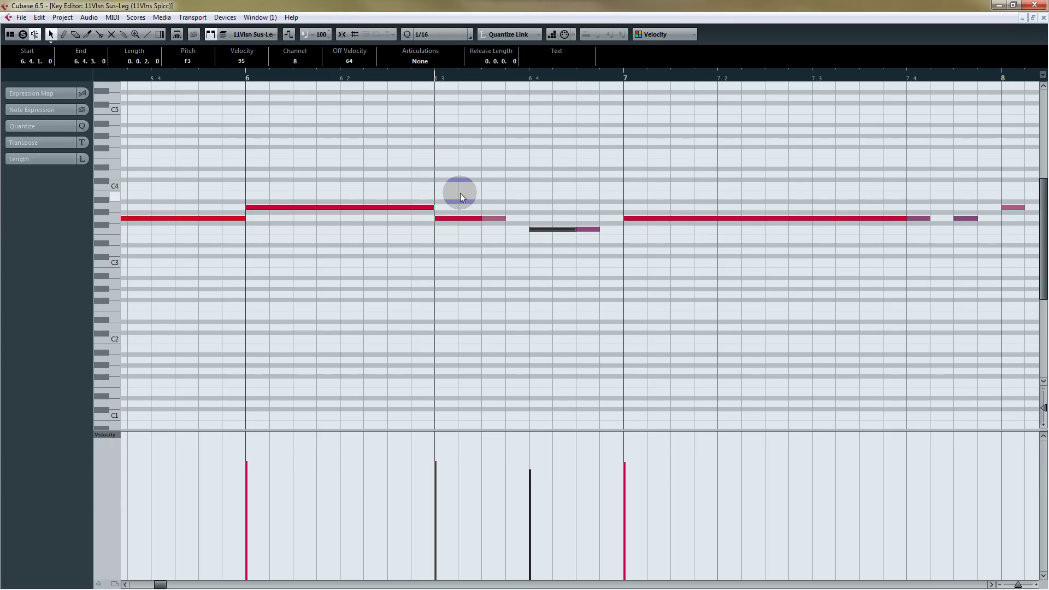
left_click(463, 218, "shift")
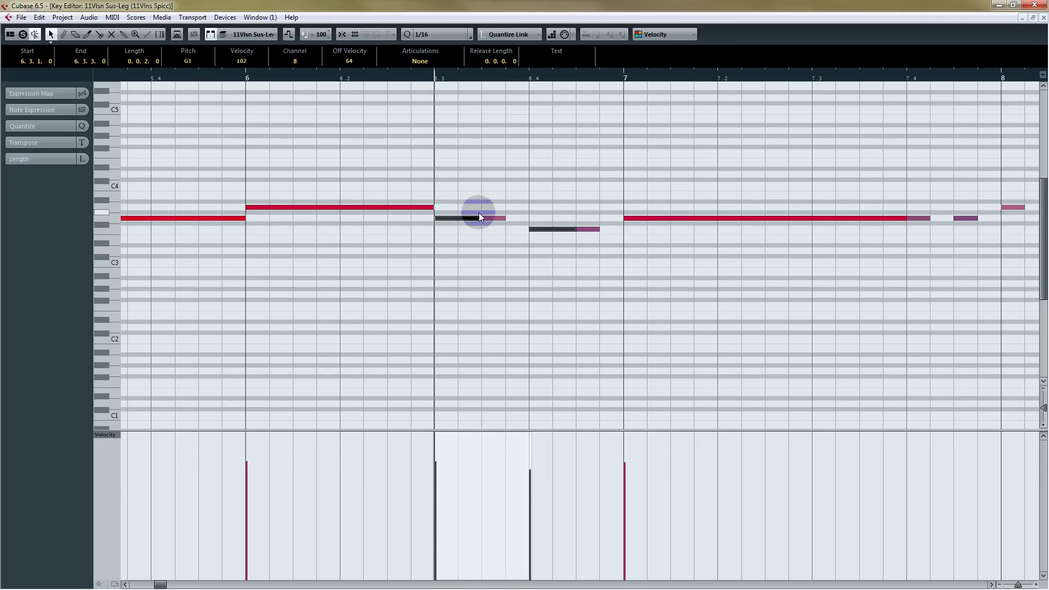
left_click_drag(478, 219, 477, 219)
left_click(231, 76)
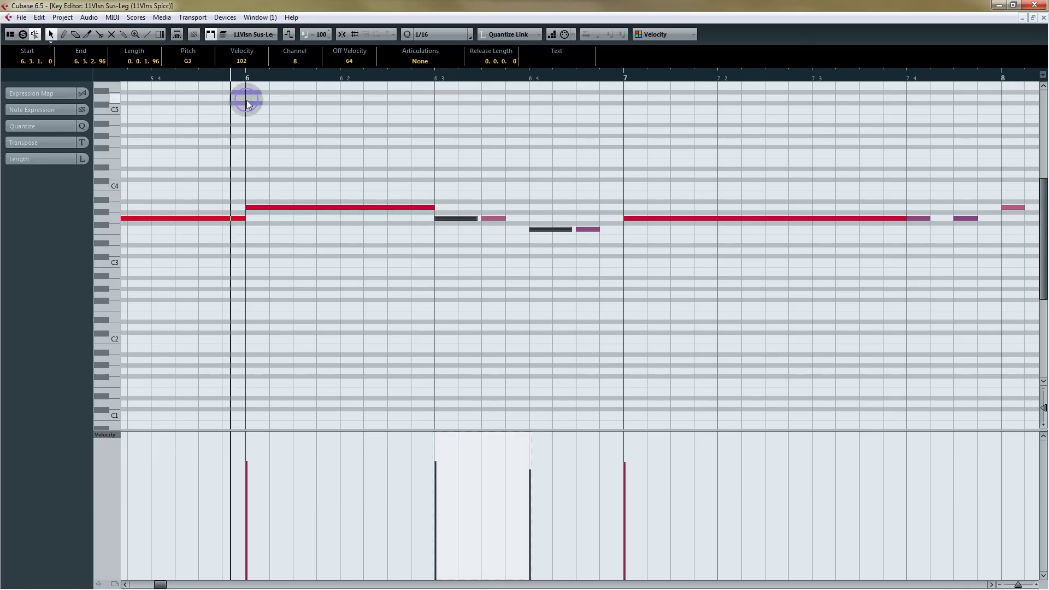
key("space")
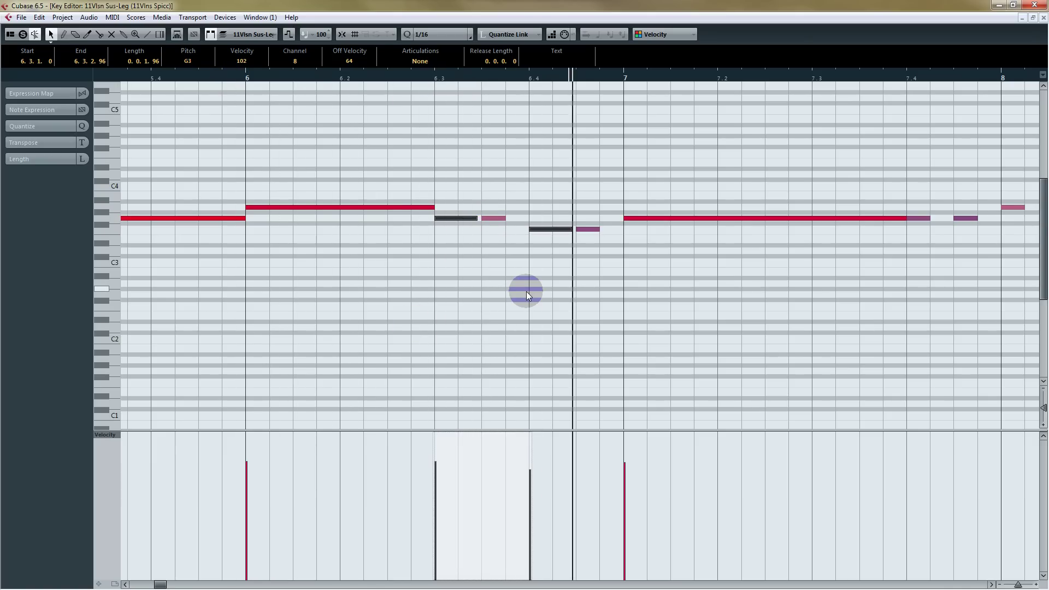
key("space")
Step: Try lengths of 0.0.1.60, 0.0.1.88 and 0.0.1.80 on bar 6's sustained G3 and F3, playing the passage after each change
mouse_move(478, 220)
left_mouse_down()
mouse_move(460, 219)
mouse_move(472, 219)
left_mouse_up()
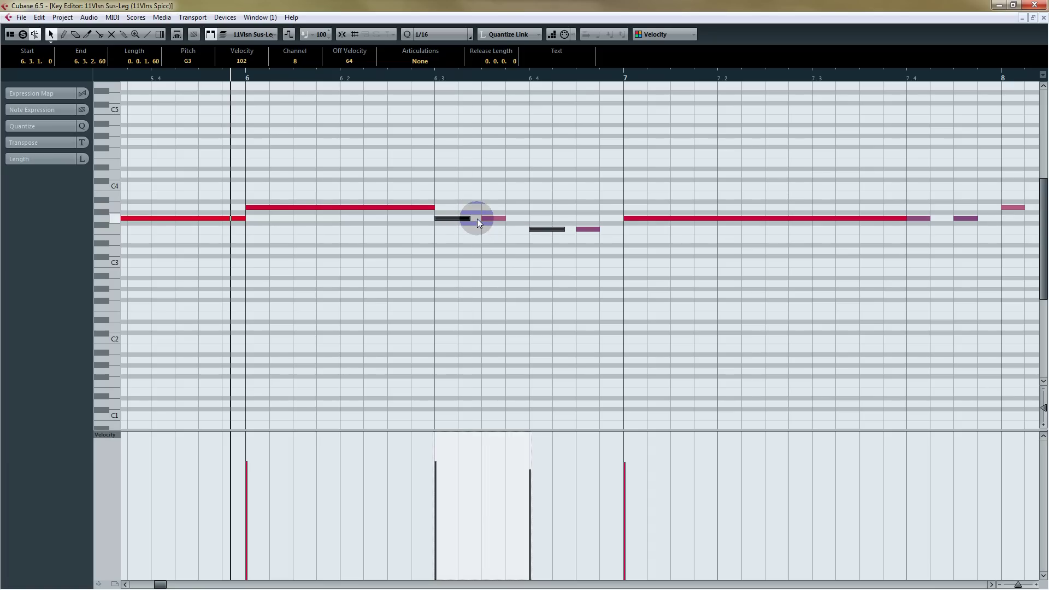
key("space")
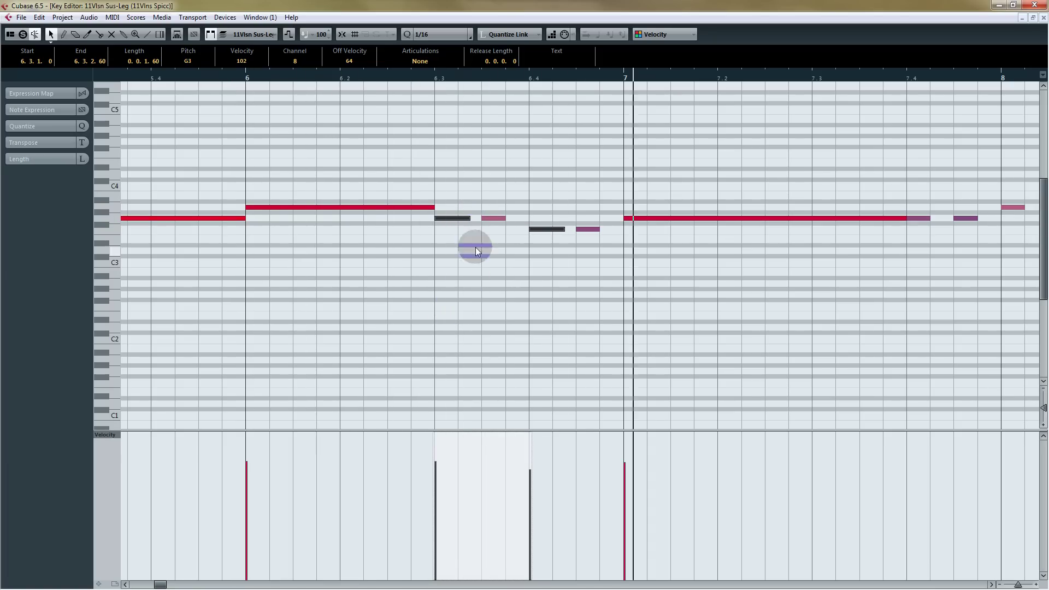
key("space")
left_click_drag(471, 217, 476, 217)
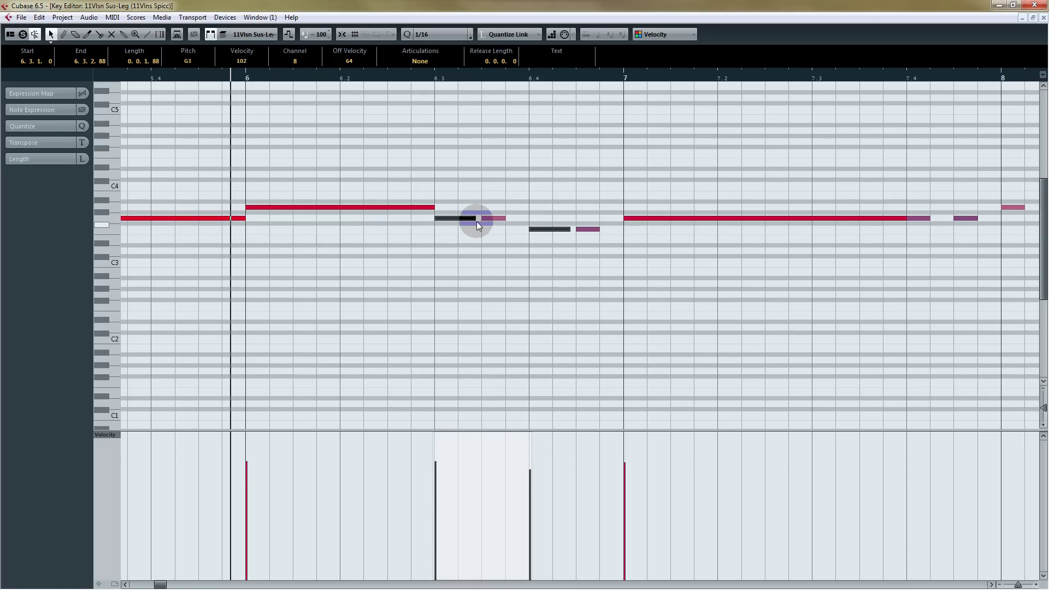
key("space")
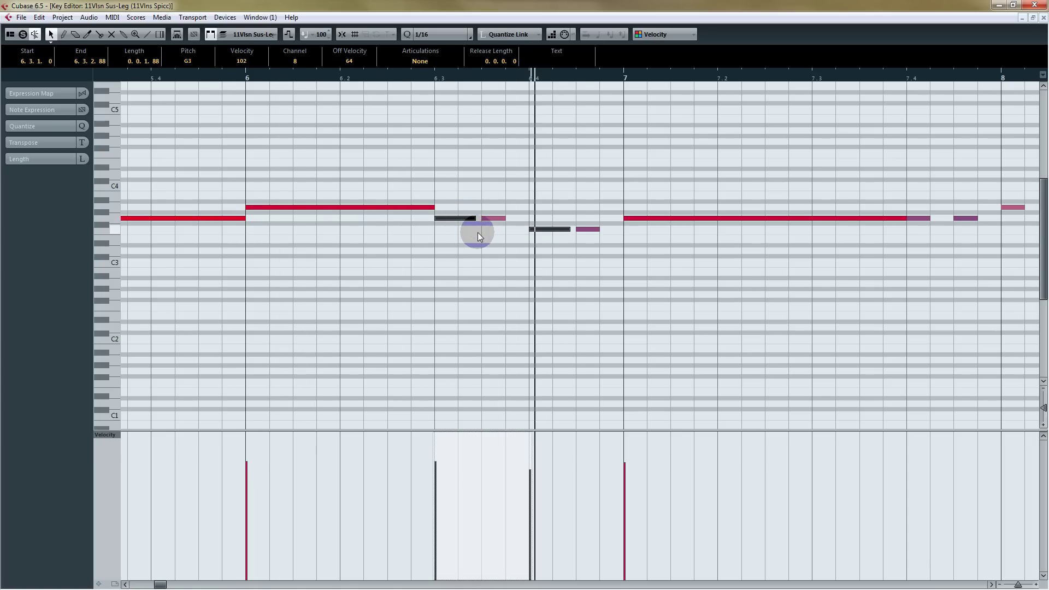
key("space")
left_click_drag(475, 218, 473, 218)
key("space")
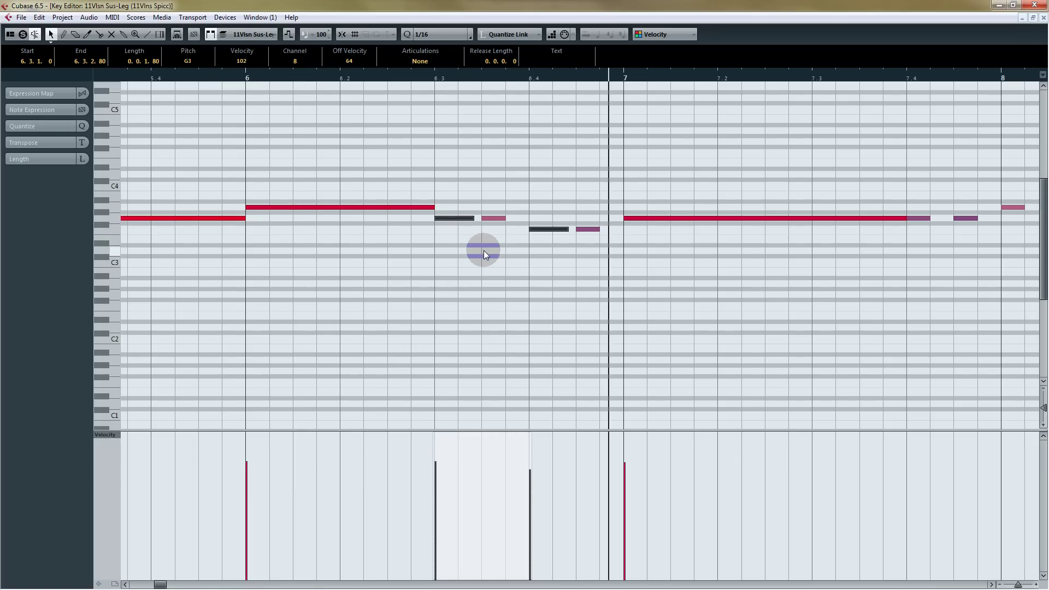
key("space")
Step: Make the 11Vlns Spicc part active, slightly lower the velocity of bar 6's spiccato G3, and play from just before bar 6
left_click(257, 35)
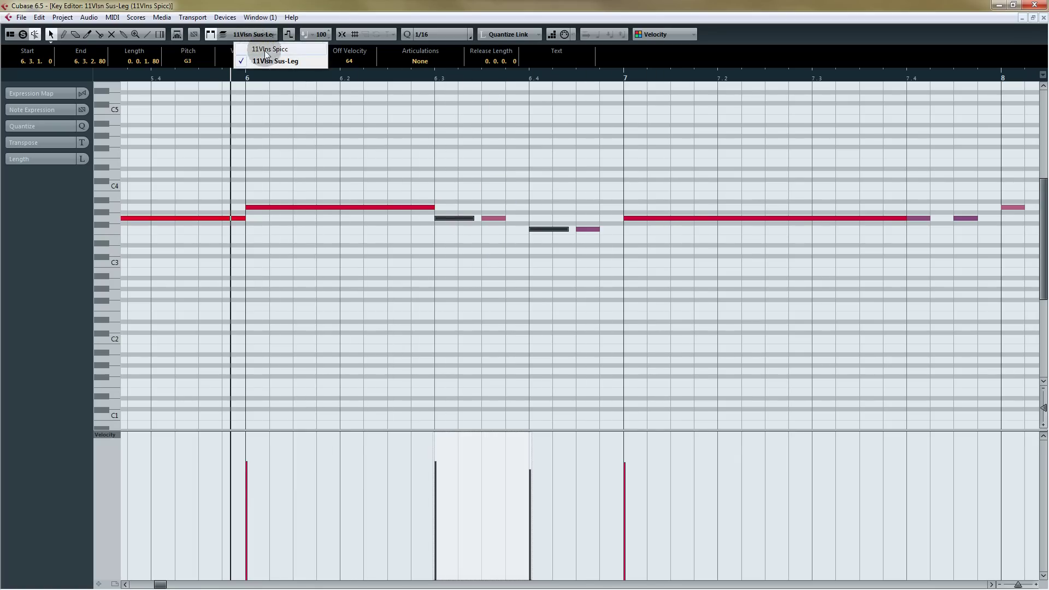
left_click(266, 50)
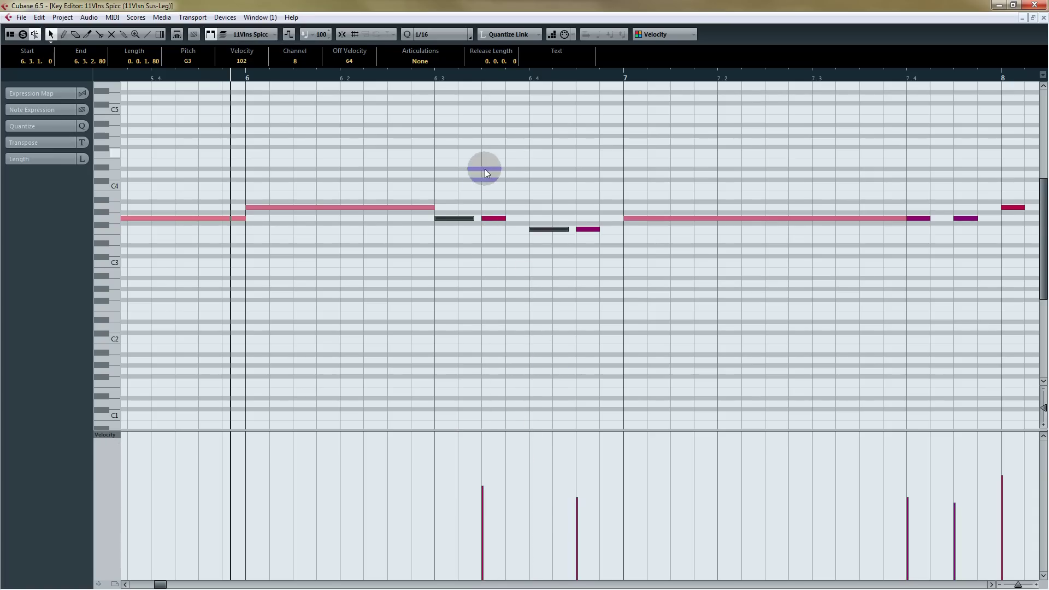
key("space")
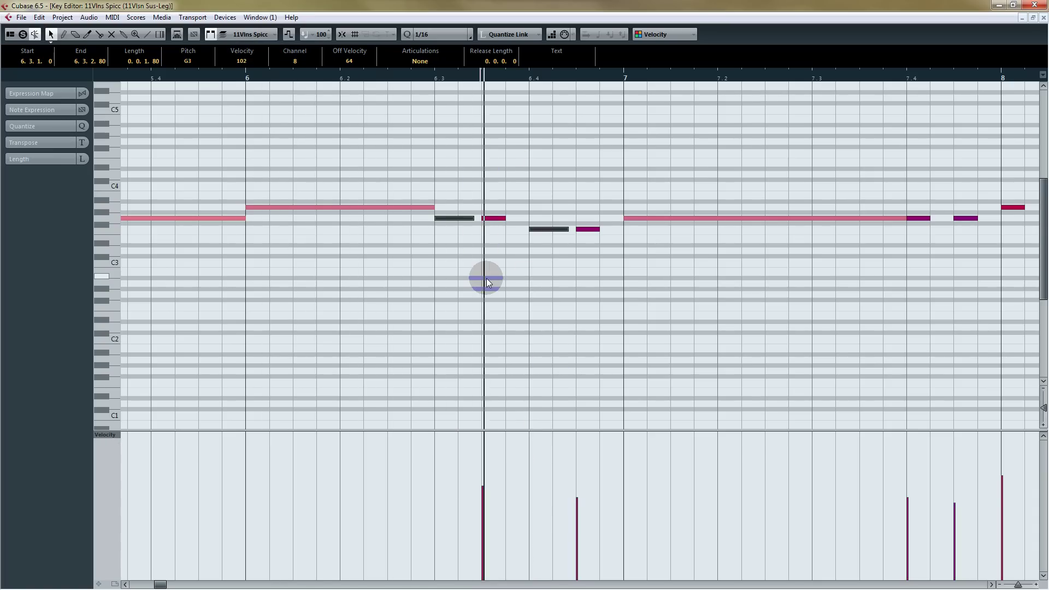
key("space")
Step: Lengthen bar 6's sustained G3 and F3 to 0.0.1.102 and play from just before bar 6
left_click_drag(471, 219, 477, 219)
key("space")
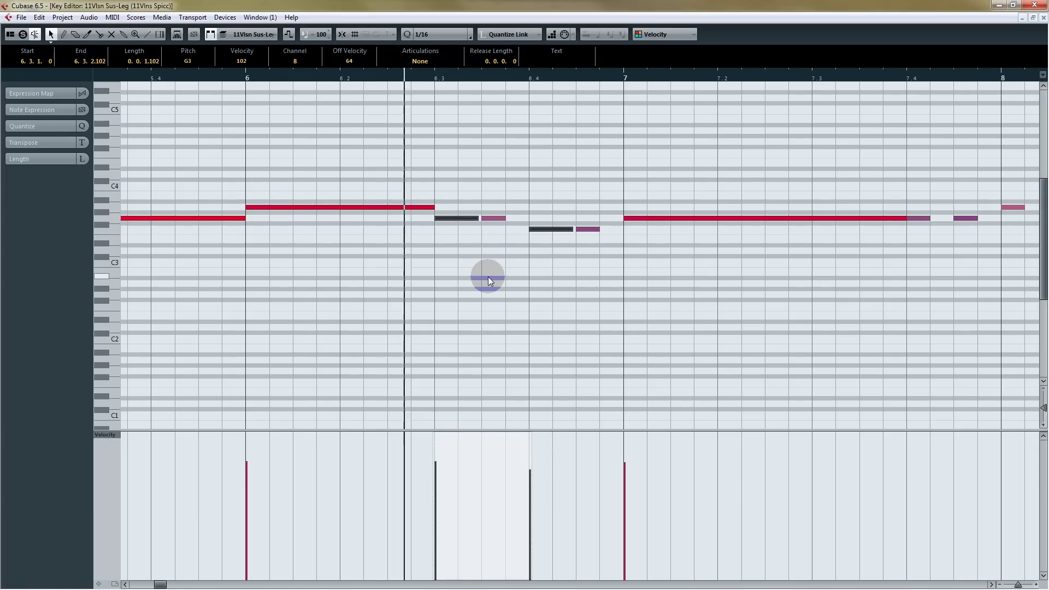
key("space")
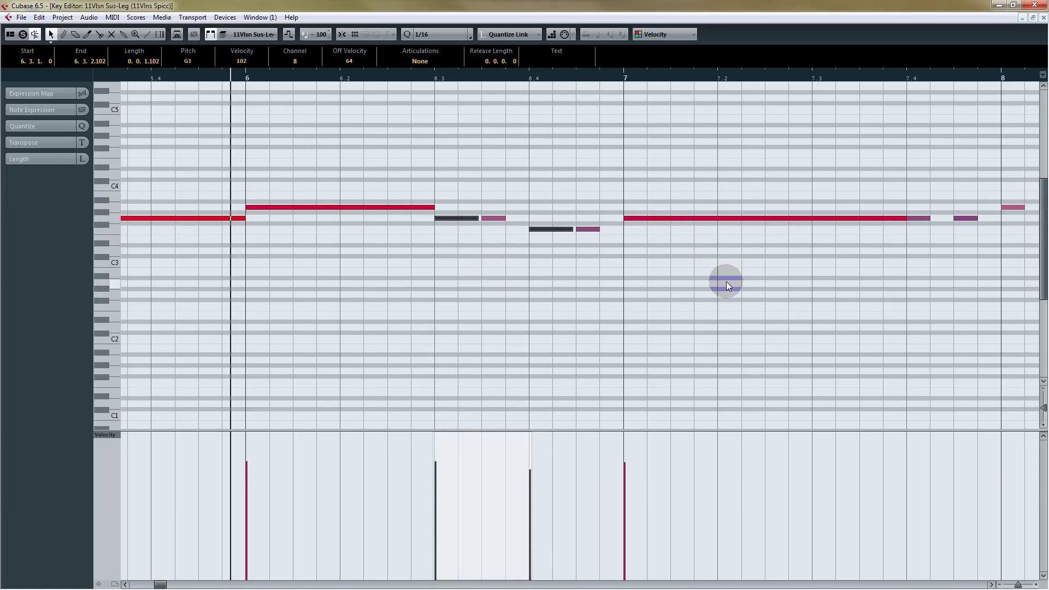
Step: Close the Key Editor and delete the 11Vlns Spicc and 11Vlsn Sus-Leg parts starting at bar 9
left_click_drag(811, 291, 698, 301)
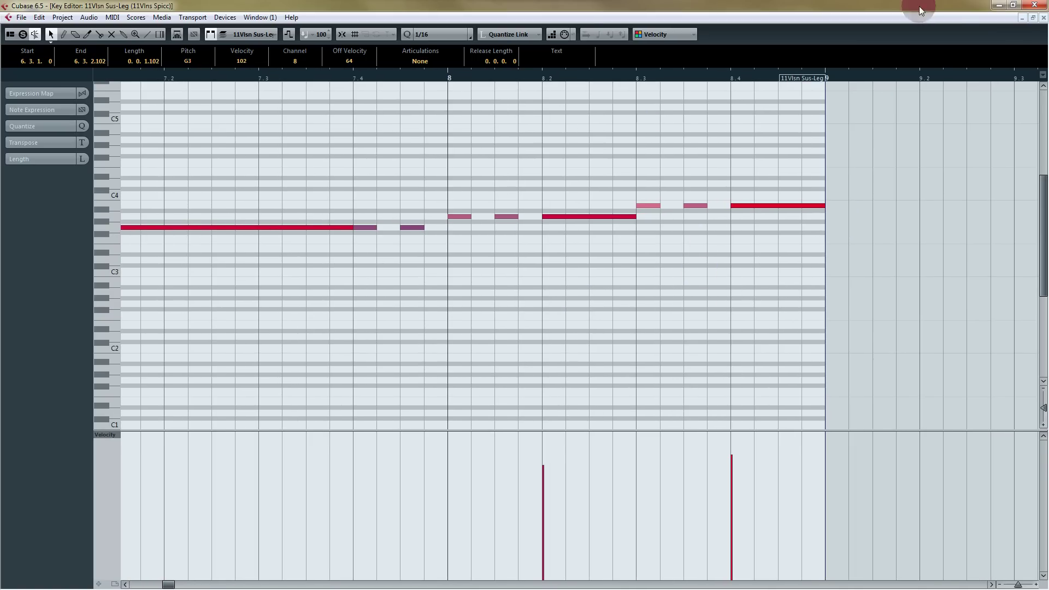
left_click(1043, 18)
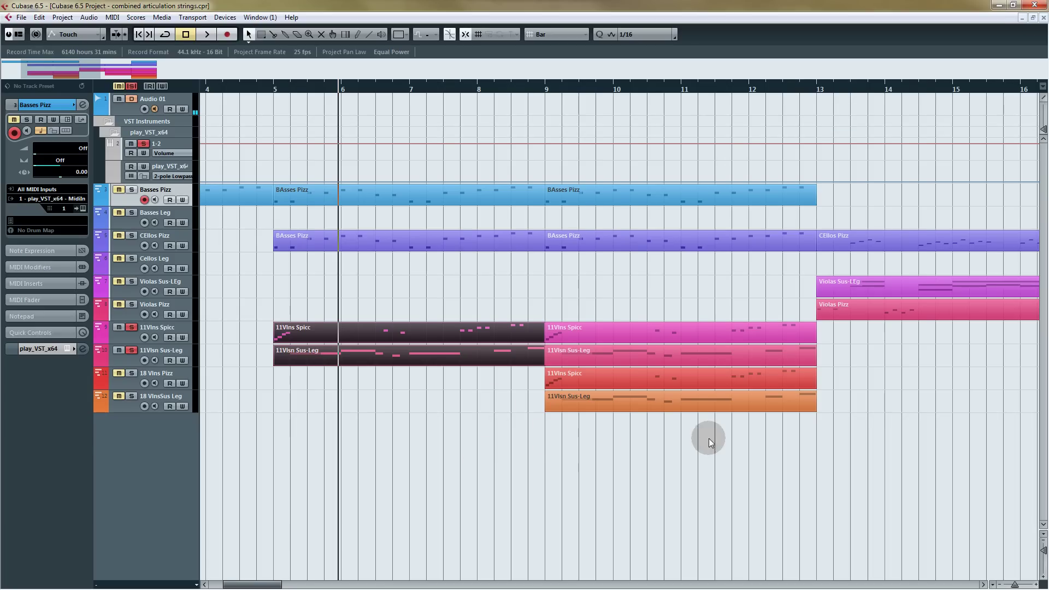
left_click_drag(709, 438, 659, 439)
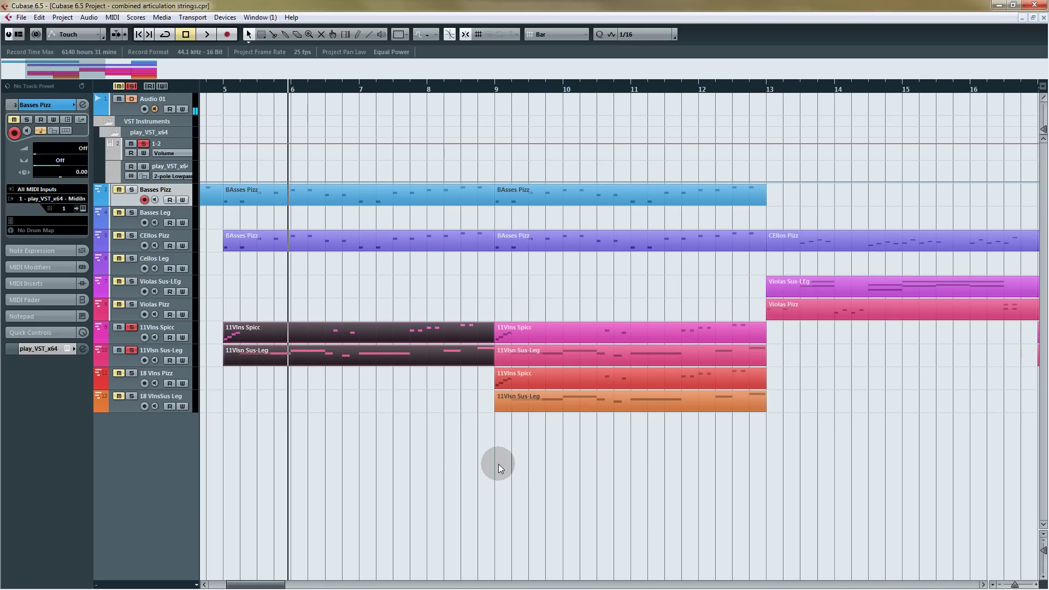
key("g")
key("g")
key("g")
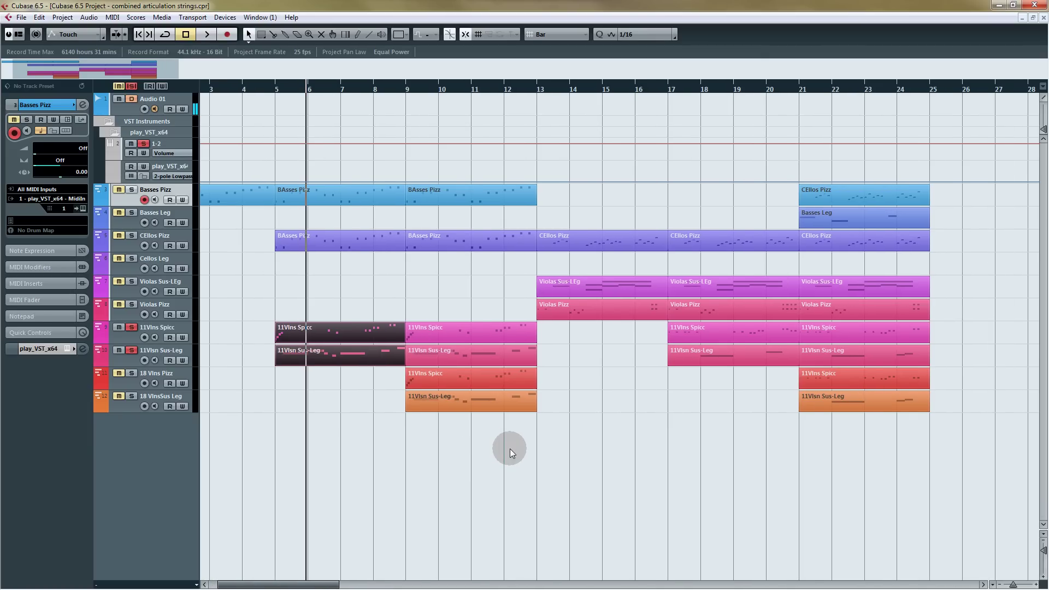
left_click_drag(440, 302, 441, 358)
left_click(458, 329)
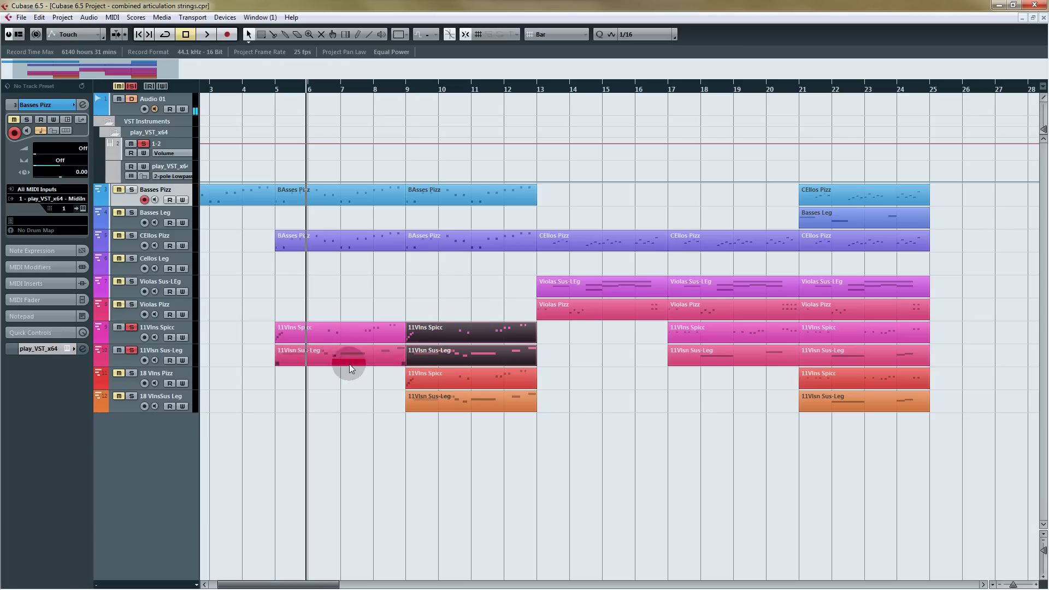
key("Delete")
Step: Duplicate the edited 11Vlns Spicc and 11Vlsn Sus-Leg parts from bar 5 to bar 9 and clear the selection
left_click_drag(471, 313, 319, 369)
left_click(463, 344)
left_click_drag(449, 320, 343, 358)
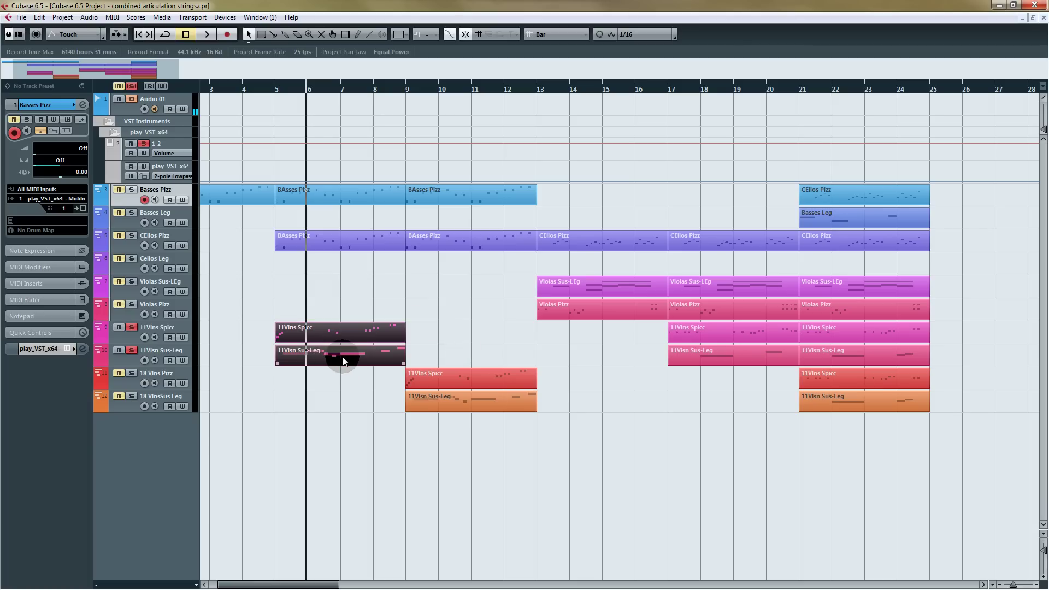
key("ctrl+d")
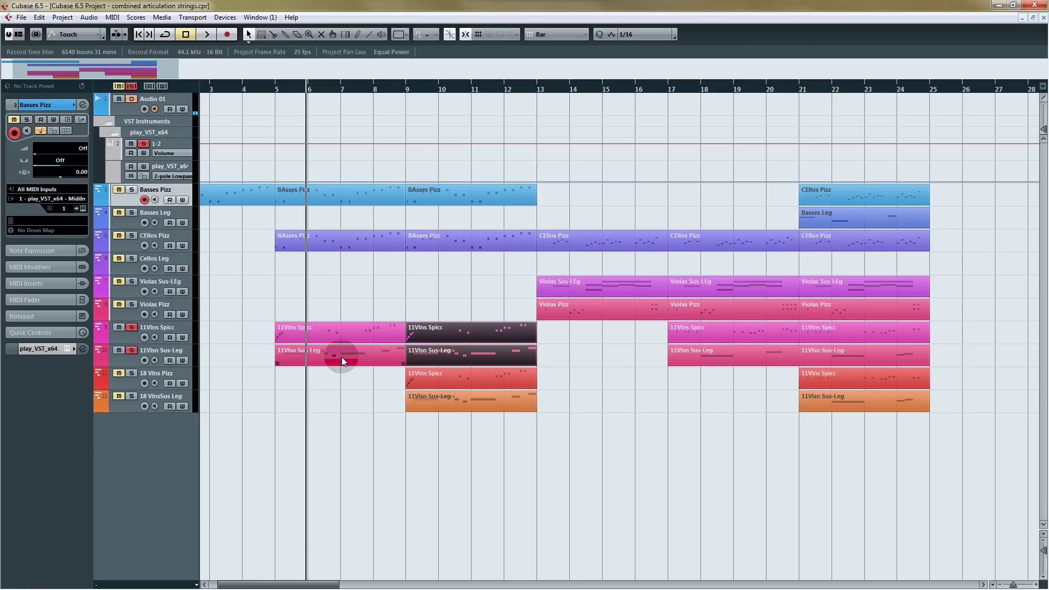
left_click(508, 329)
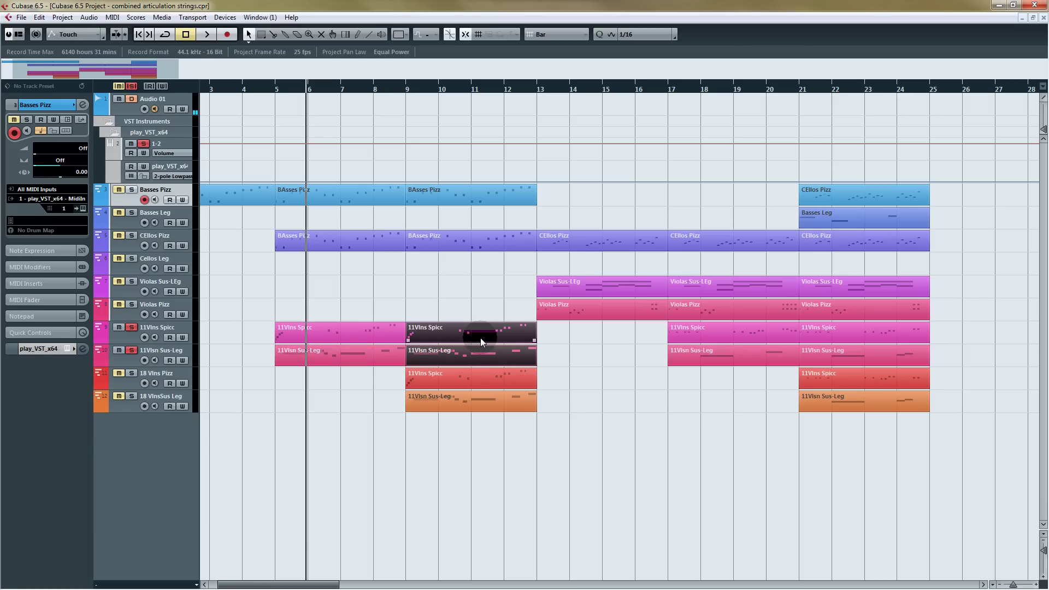
left_click(463, 458)
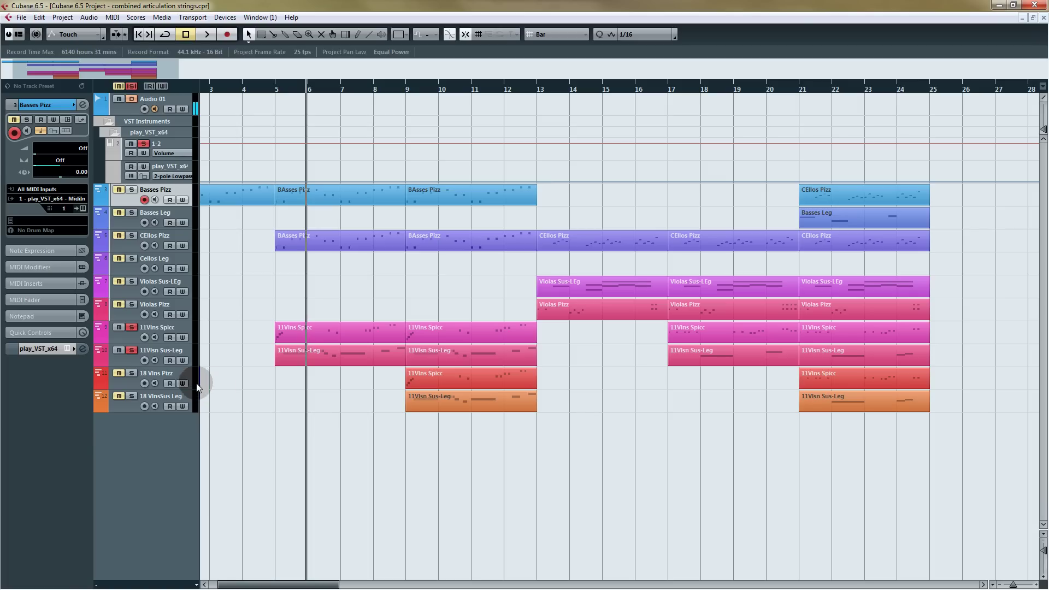
Step: Copy the bar 9 11Vlns parts onto the two 18 Vlns tracks, transpose all the copied notes up one octave, and close the Key Editor
left_click_drag(454, 430, 458, 398)
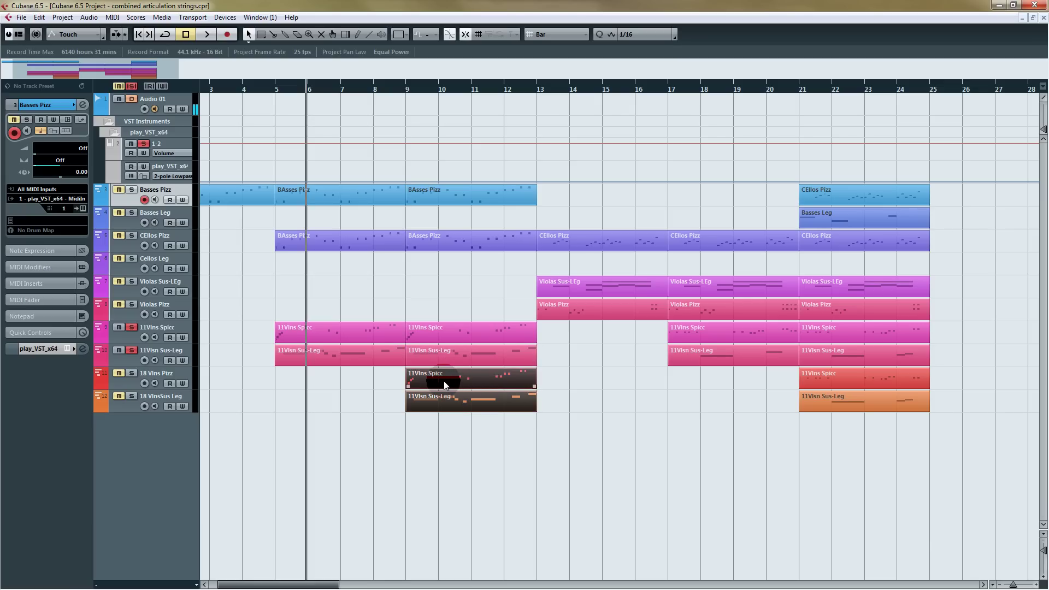
double_click(444, 382)
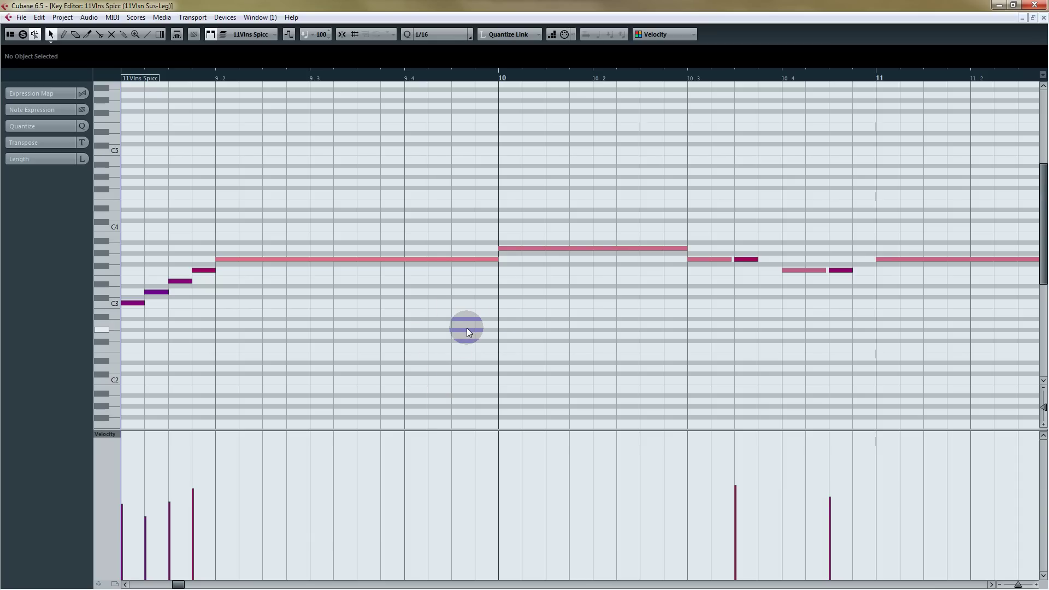
key("ctrl+a")
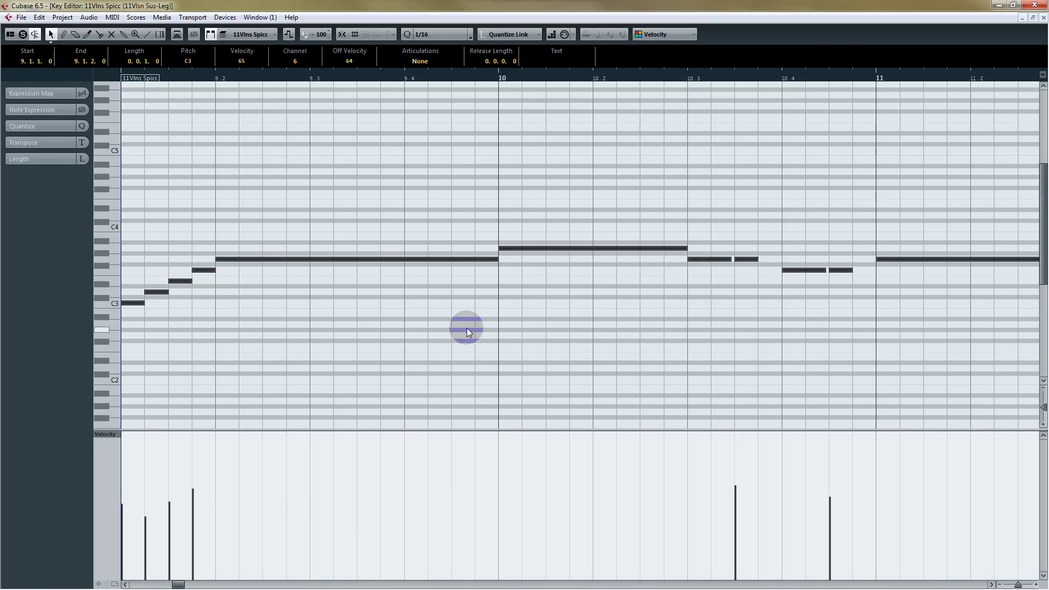
key("shift+f")
key("g")
key("g")
key("g")
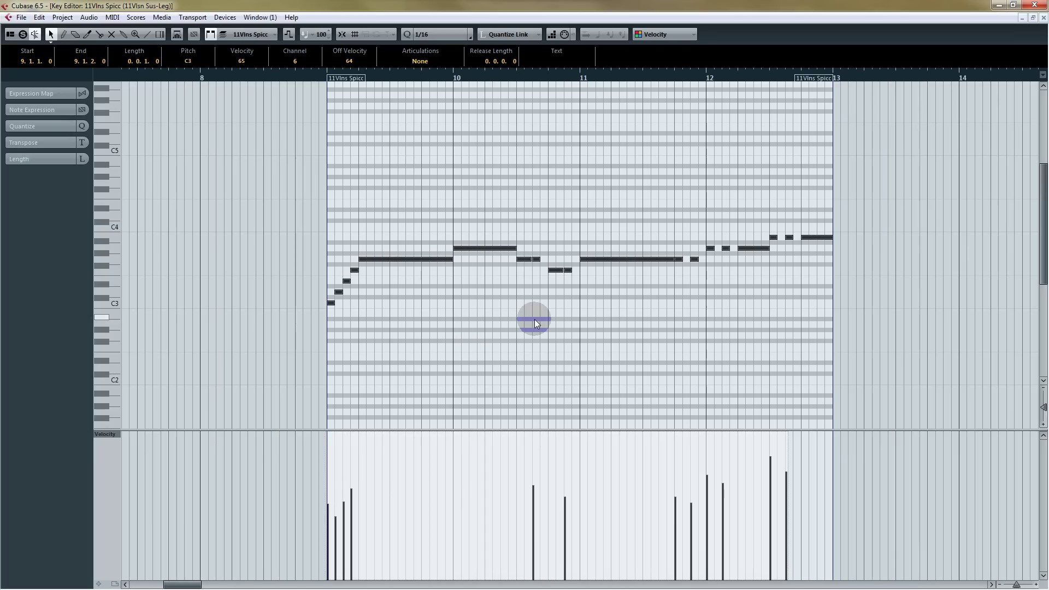
key("shift+Up")
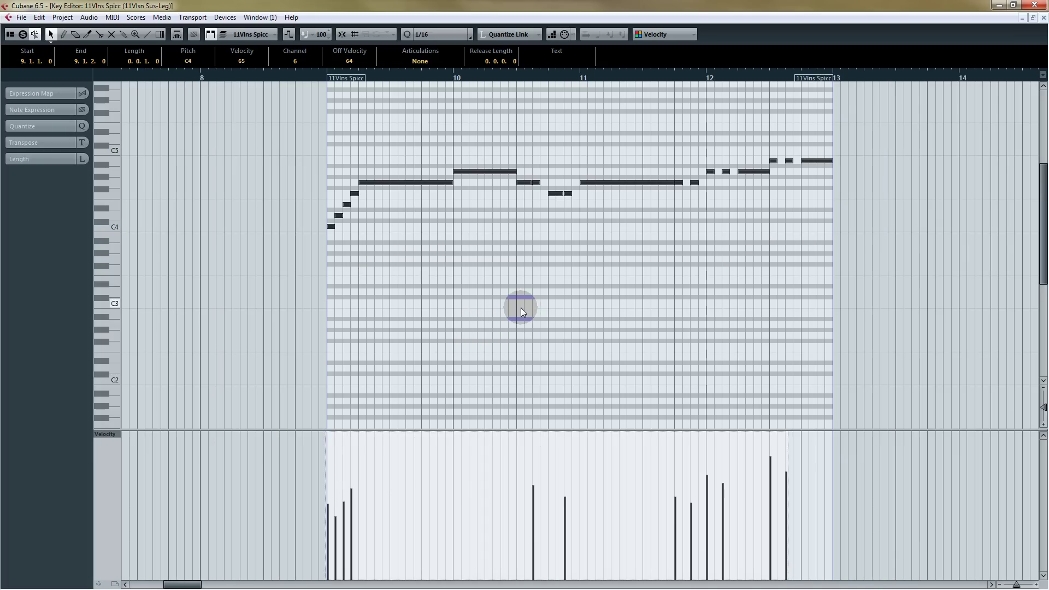
left_click(1043, 18)
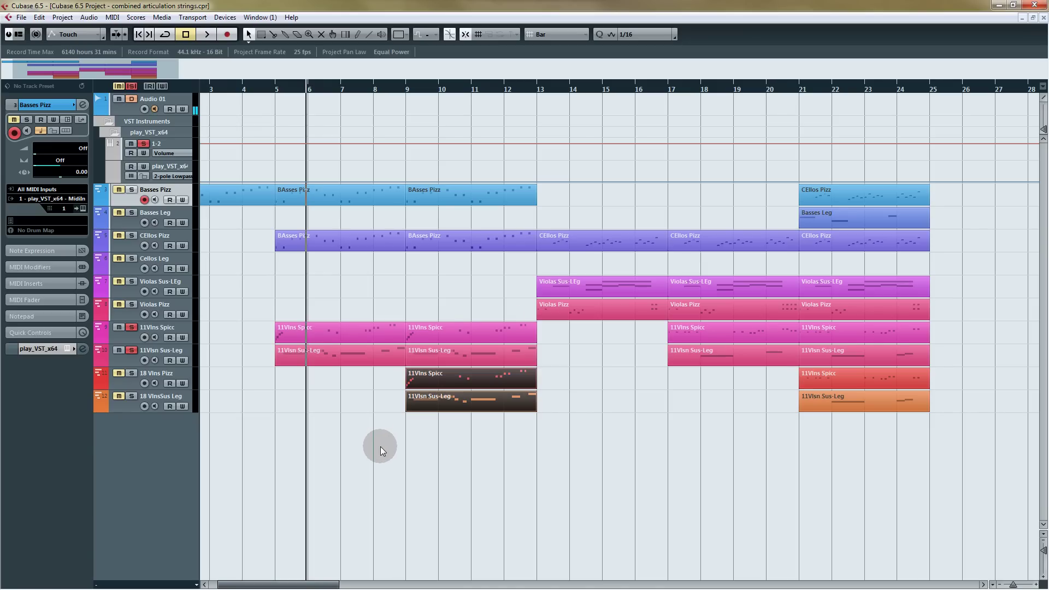
left_click_drag(482, 299, 338, 448)
left_click(384, 325)
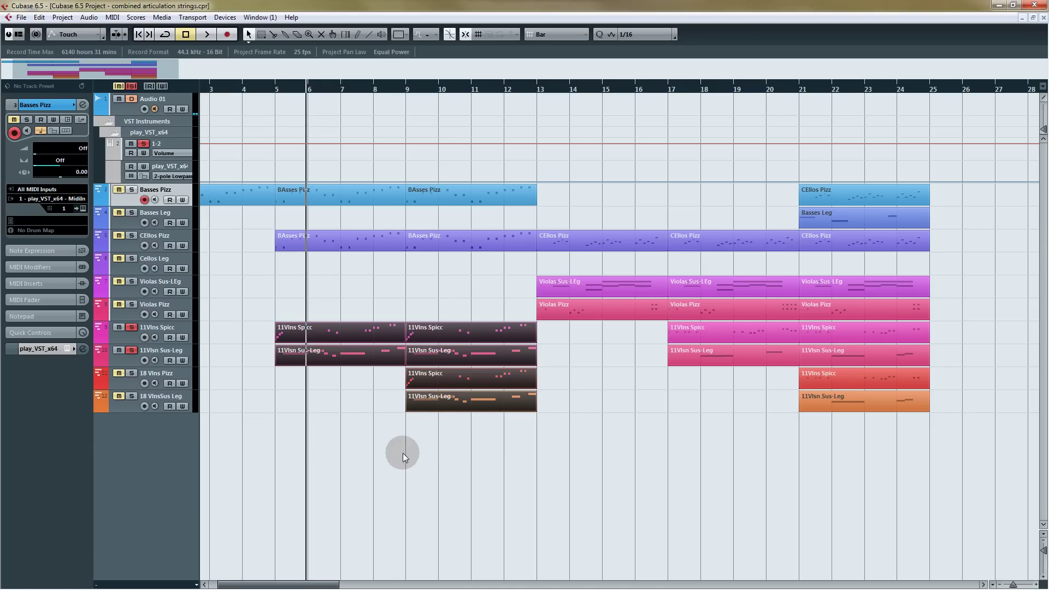
left_click(423, 453)
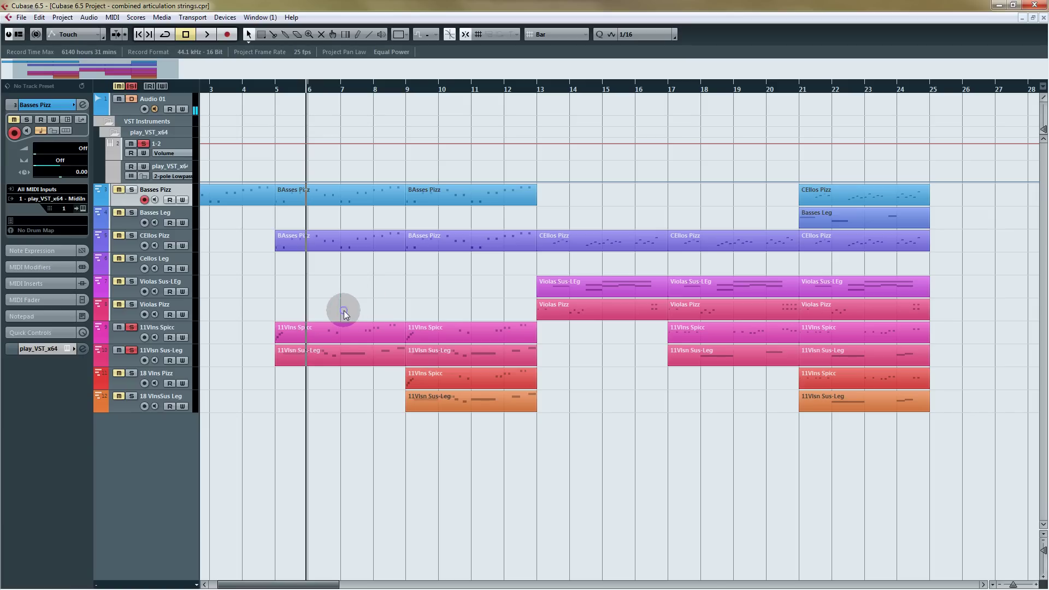
left_click_drag(342, 311, 340, 365)
left_click(434, 306)
left_click(435, 408)
left_click(557, 340)
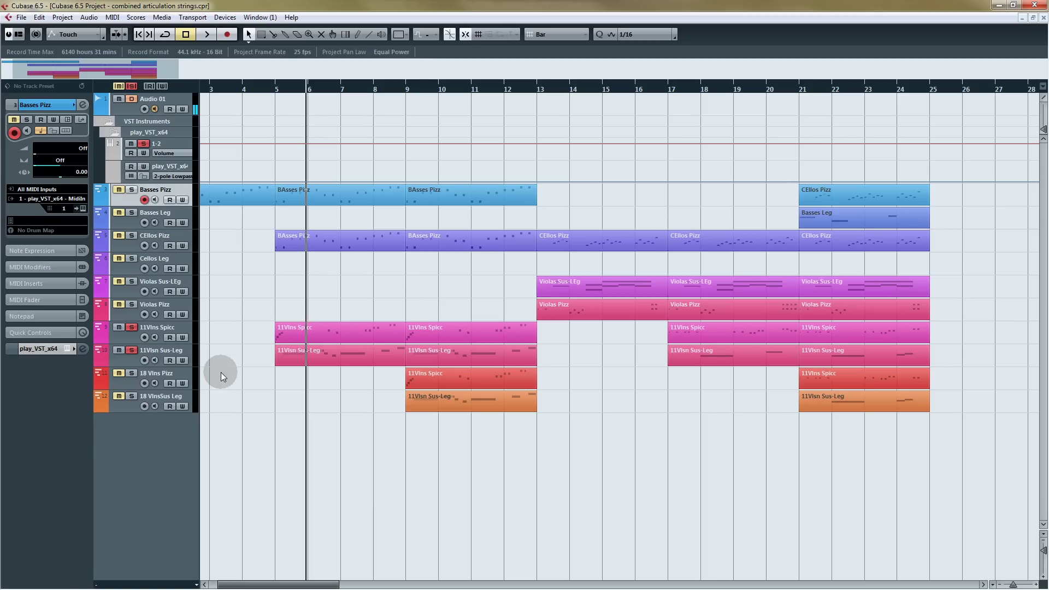
Step: Solo both 18 Vlns tracks alongside the 11Vlns tracks and play the combined violin line from just before bar 6
left_click(131, 373)
left_click(131, 396)
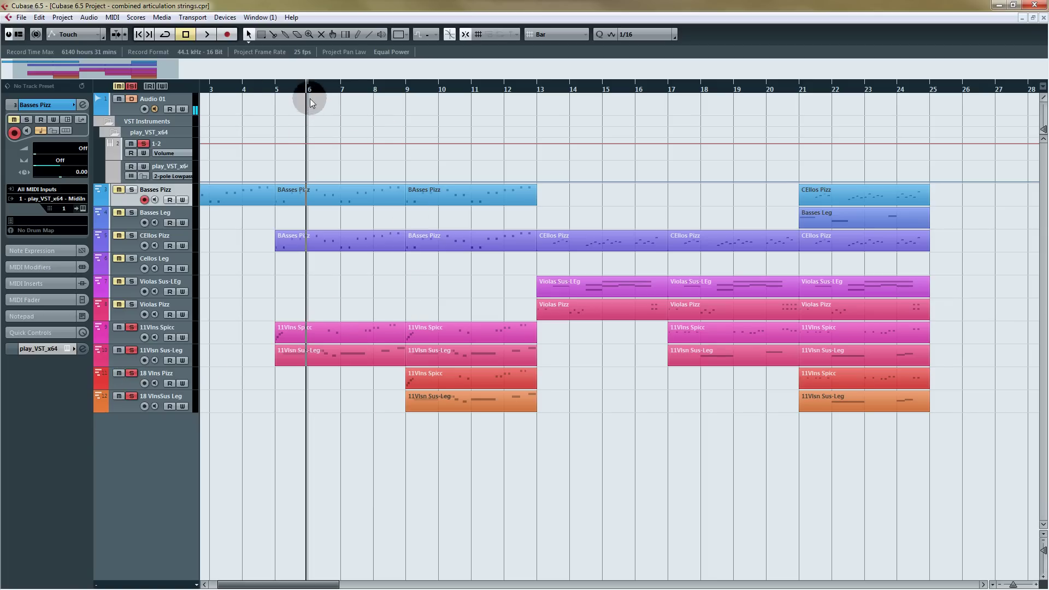
key("space")
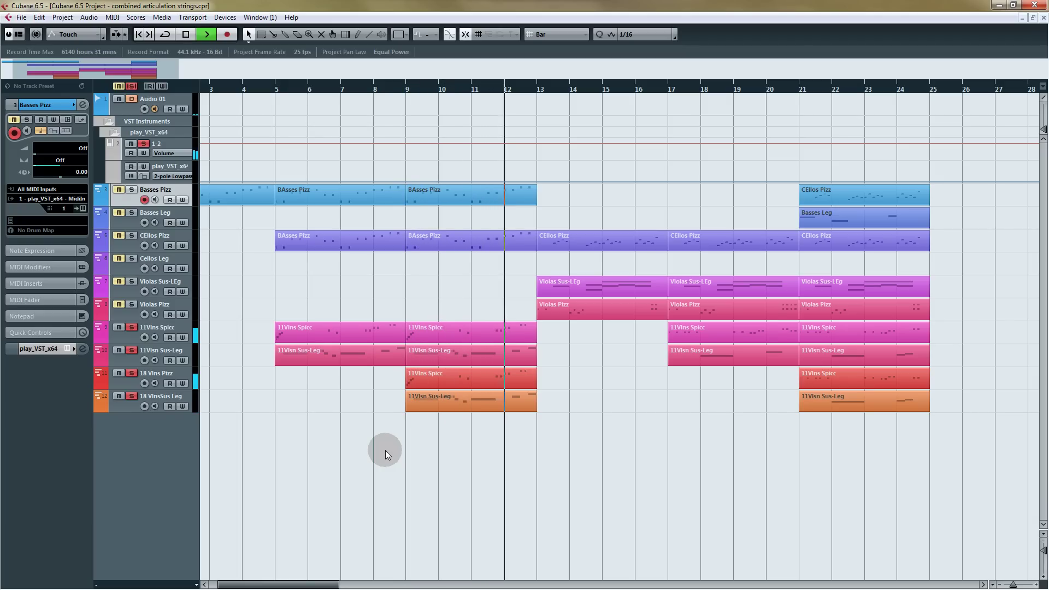
key("n")
key("space")
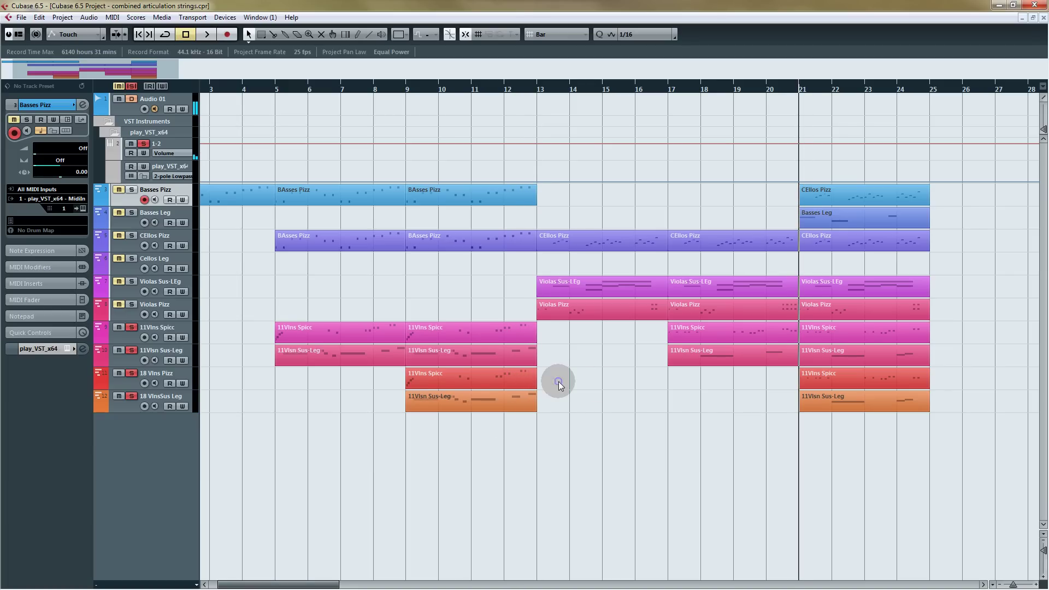
Step: Unsolo the two 11Vlns tracks and open the bar 9 parts on both 18 Vlns tracks together in the Key Editor
left_click_drag(402, 87, 403, 93)
left_click_drag(443, 436, 431, 388)
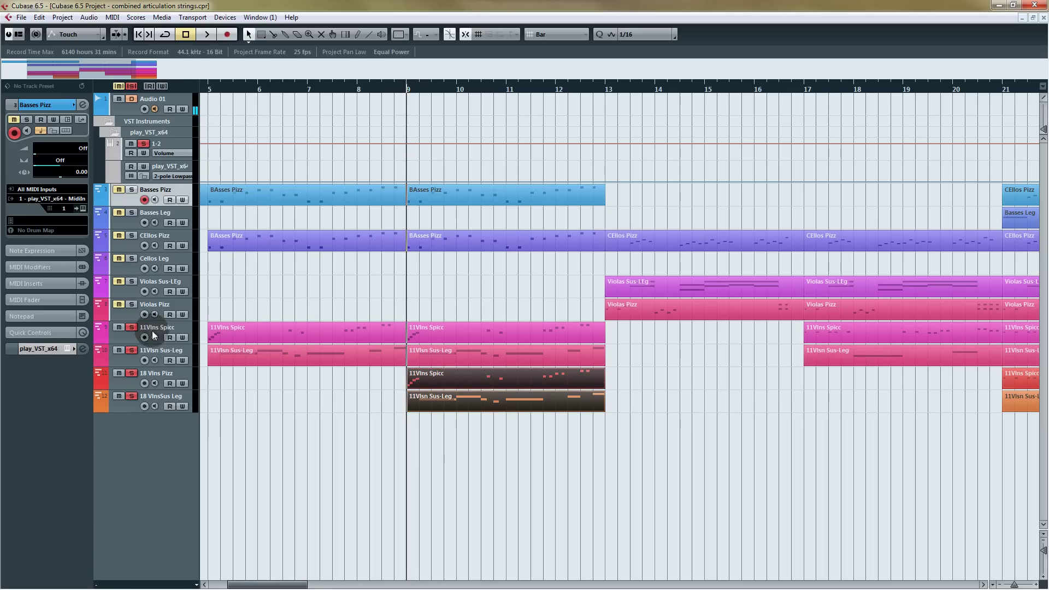
left_click(131, 326)
left_click(131, 350)
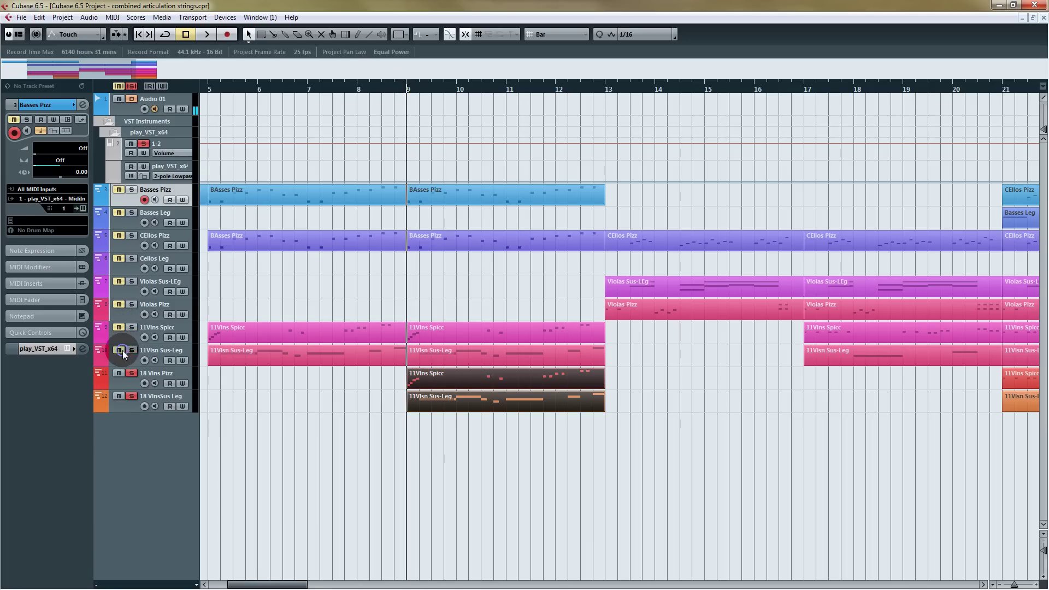
double_click(463, 377)
scroll(244, 288, "left", 2)
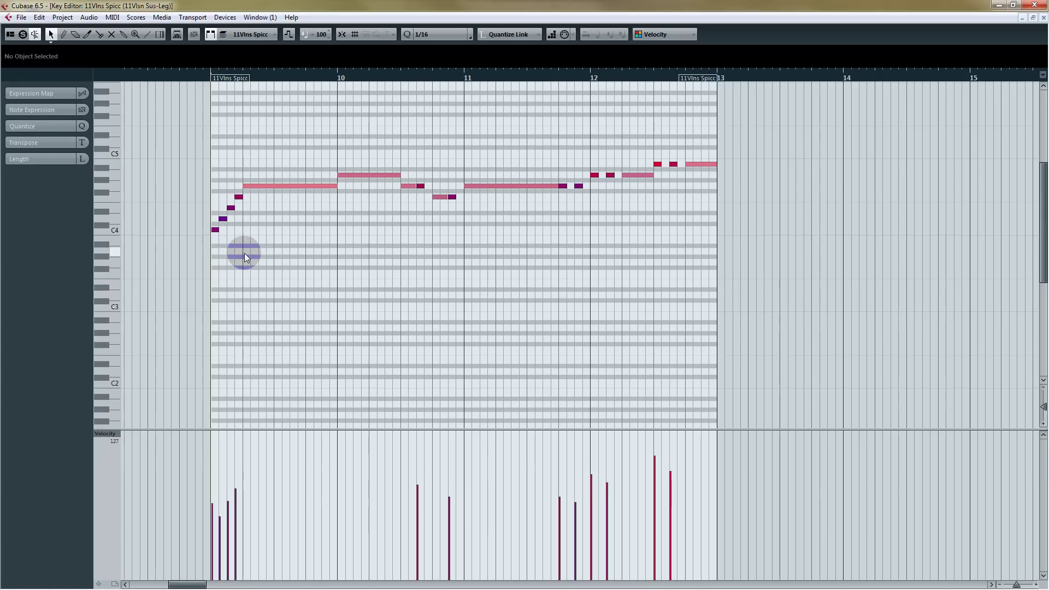
Step: Raise the velocities of bar 9's four opening spiccato notes together, bringing C4 to 85, and play from just before bar 9
left_click_drag(245, 254, 278, 265)
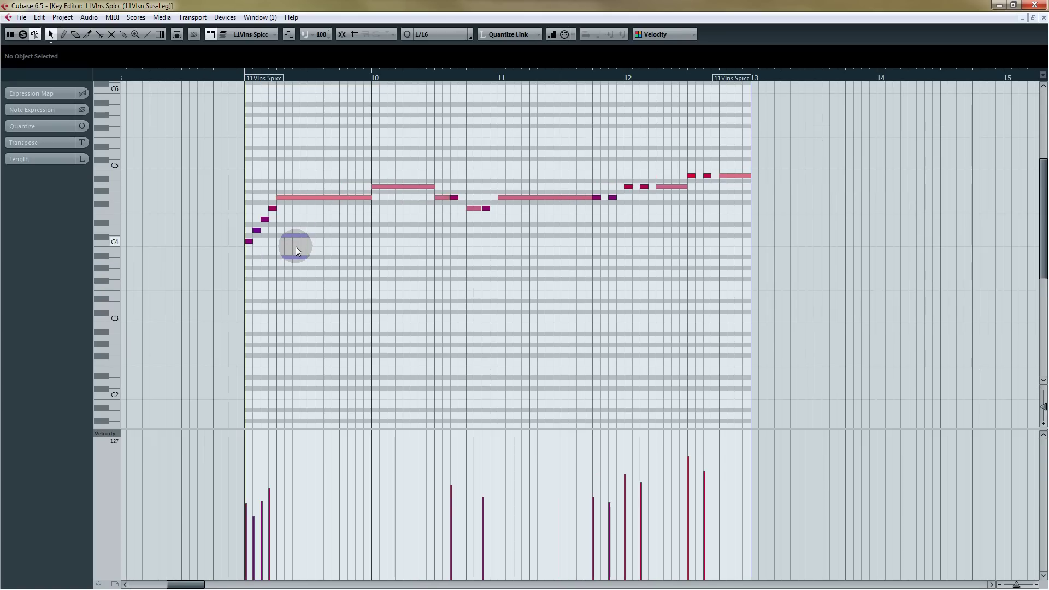
left_click(227, 75)
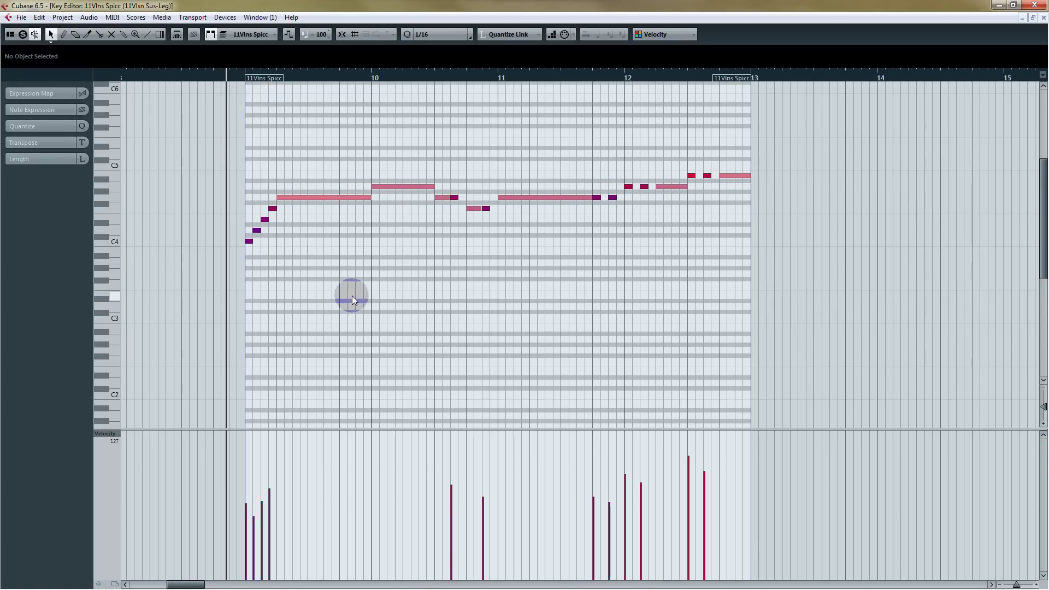
key("space")
key("space")
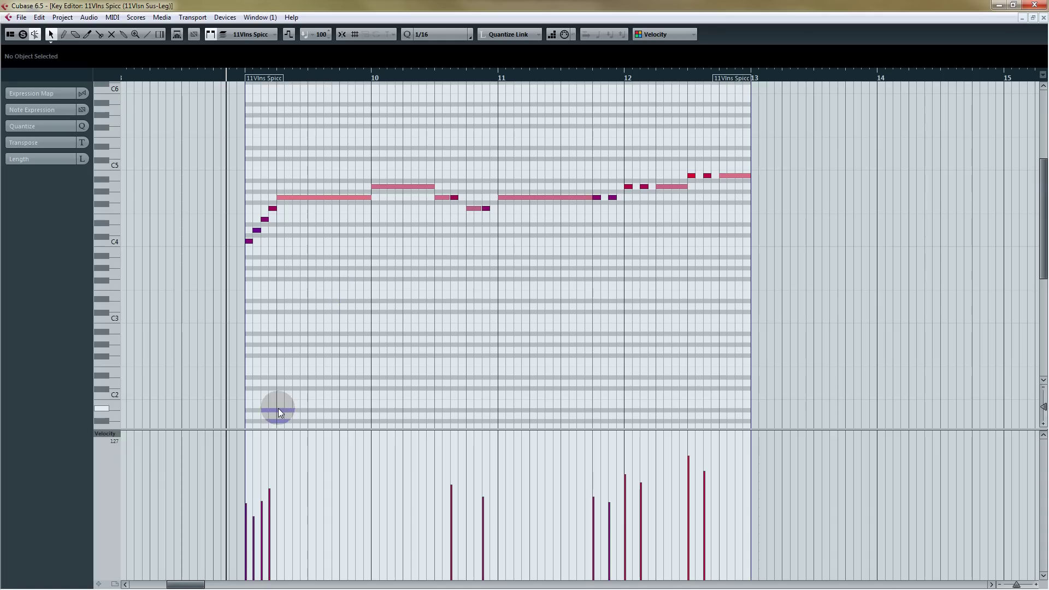
left_click_drag(229, 187, 271, 266)
left_click_drag(258, 437, 258, 421)
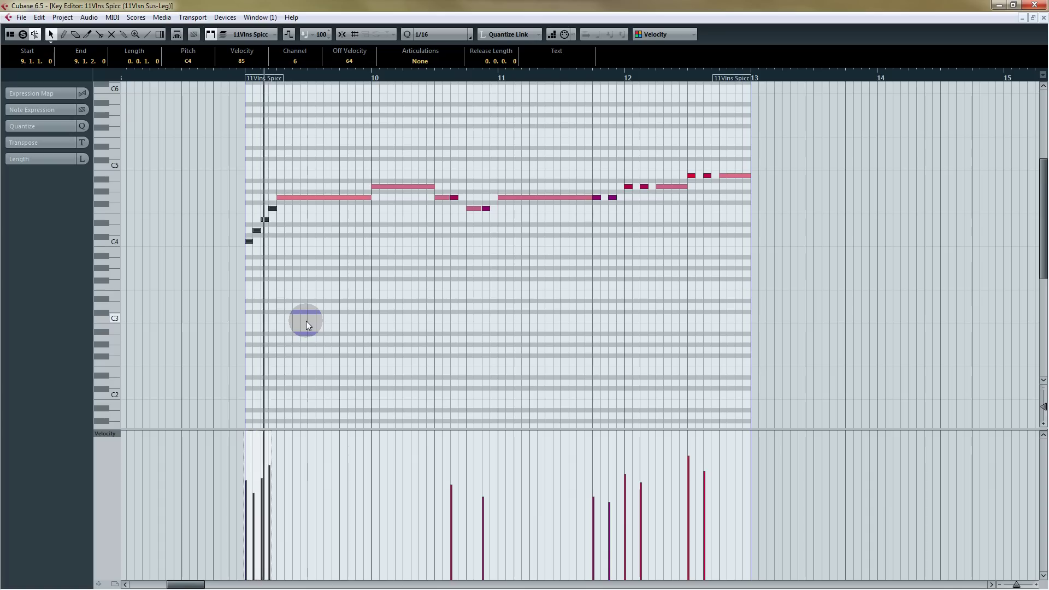
key("space")
Step: Set the velocity of bar 9's sustained G4 to 85 and play the phrase from just before bar 9
left_click(307, 197)
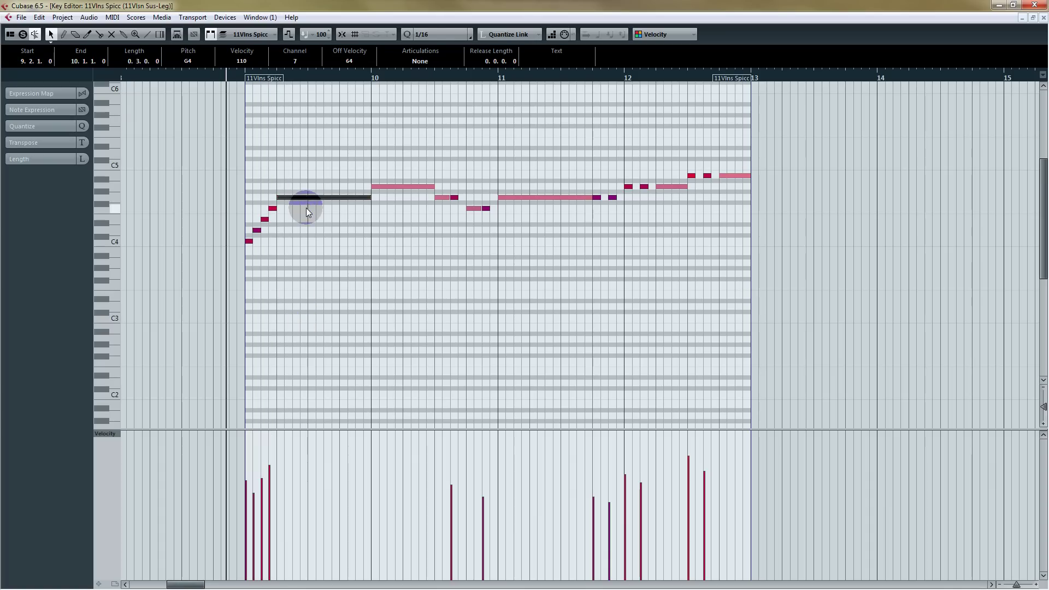
left_click(310, 165)
double_click(309, 198)
left_click_drag(272, 471, 281, 480)
key("space")
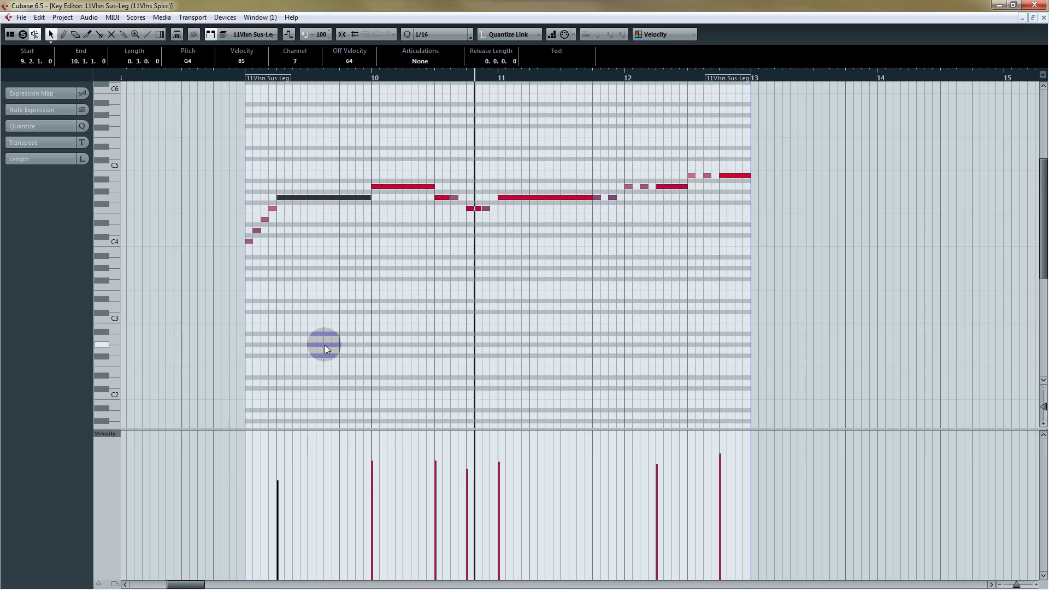
key("space")
Step: Raise the velocities of bar 10's short G4 and F4, setting F4 to 103, and play the phrase
left_click(455, 198)
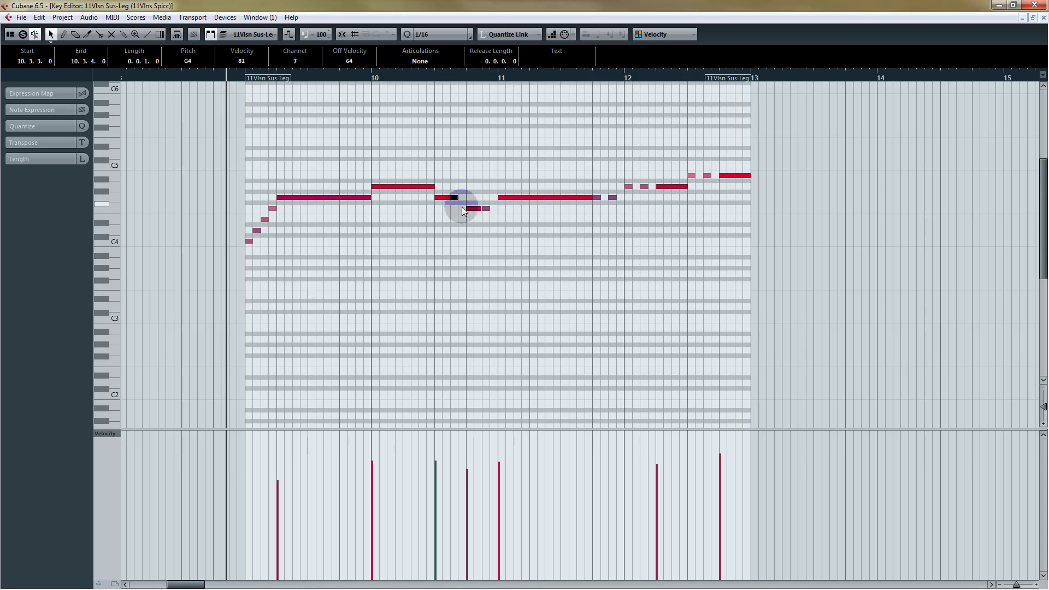
left_click(454, 198)
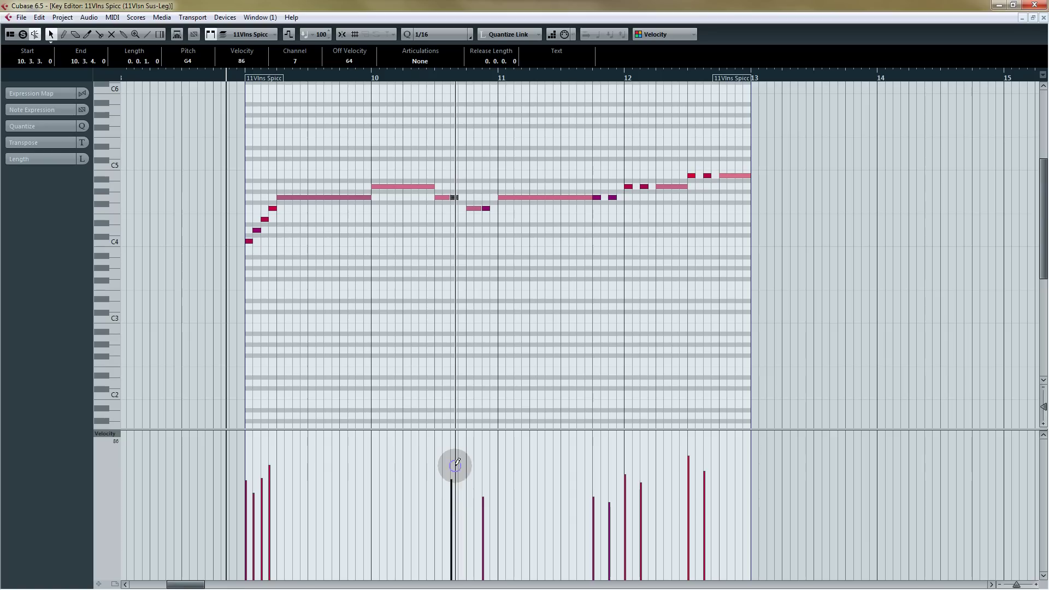
left_click(488, 209)
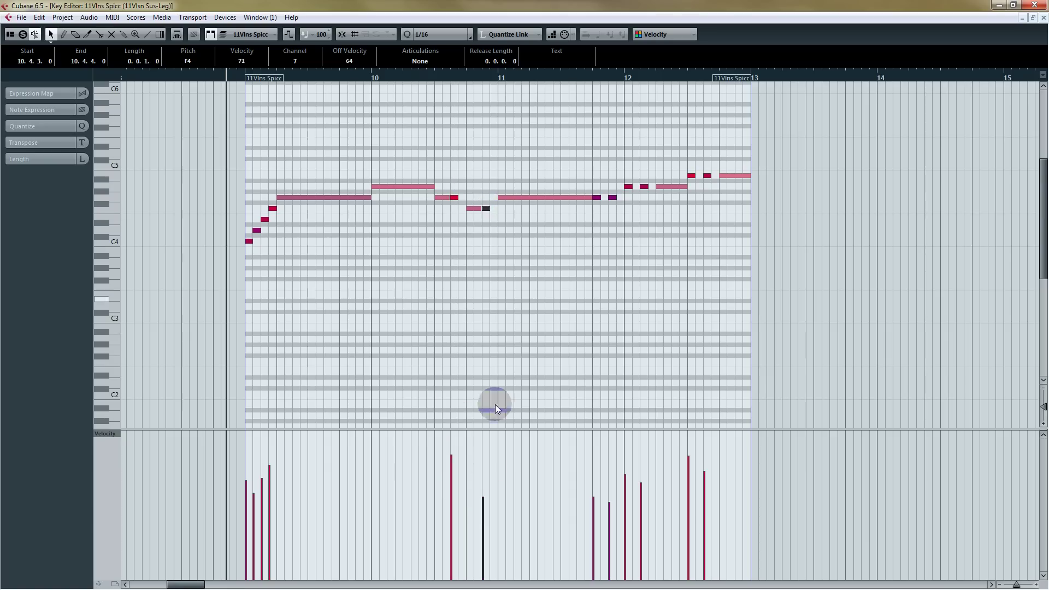
left_click(482, 459)
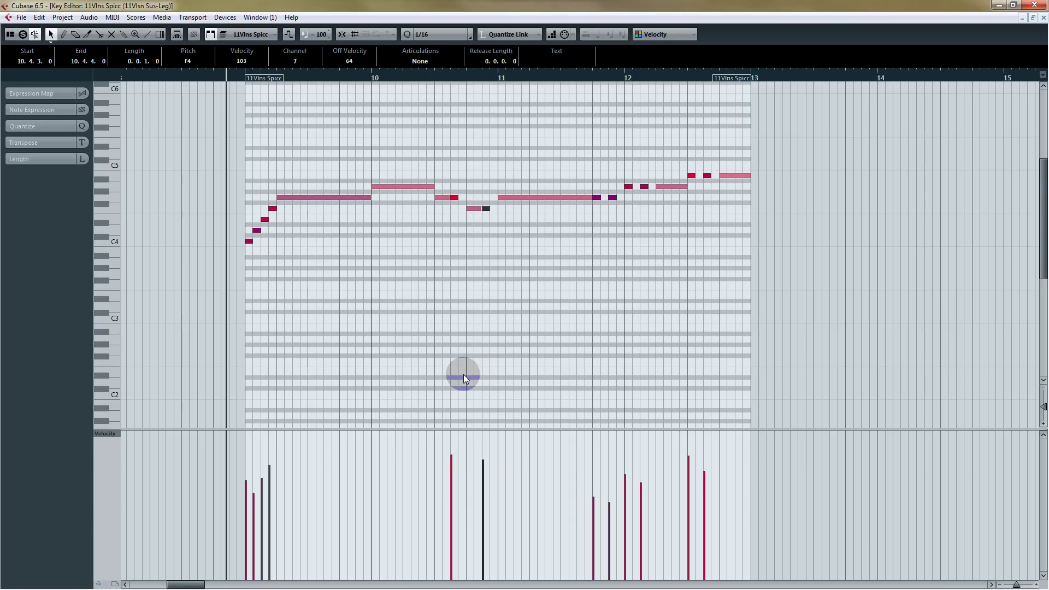
key("space")
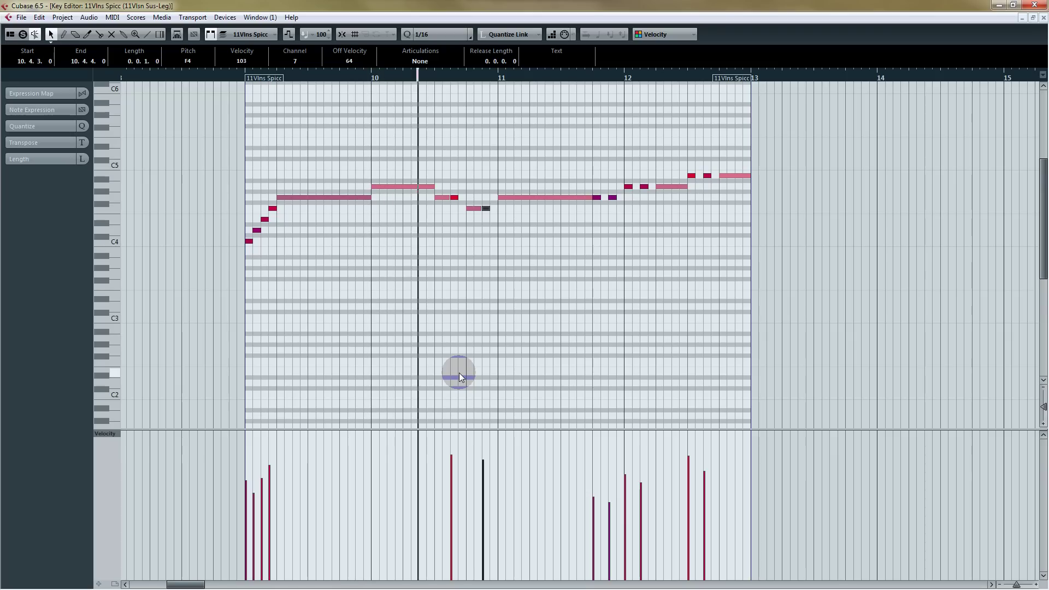
key("space")
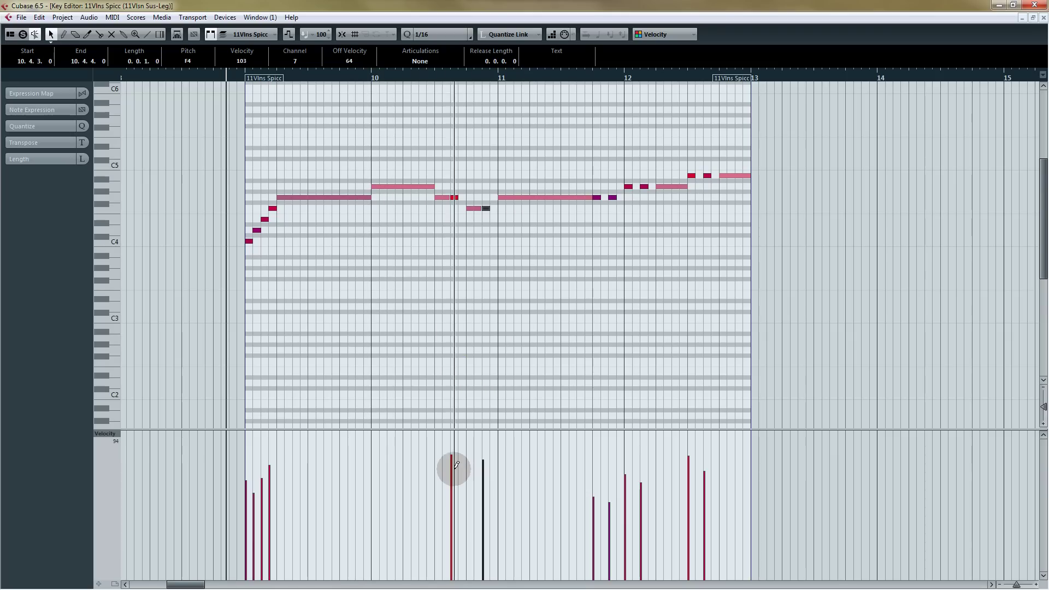
Step: Refine the velocities of bar 10's short notes by ear, setting G4 to about 100 and F4 to 93
left_click_drag(483, 469, 482, 476)
key("space")
key("space")
left_click(419, 78)
key("space")
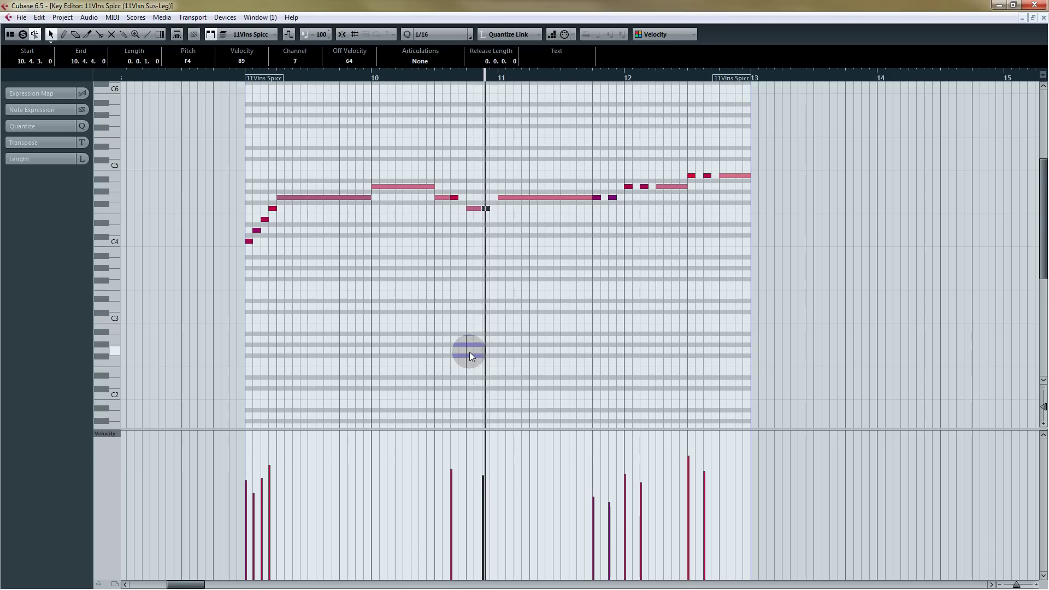
mouse_move(451, 458)
left_mouse_down()
mouse_move(483, 471)
mouse_move(453, 462)
left_mouse_up()
key("space")
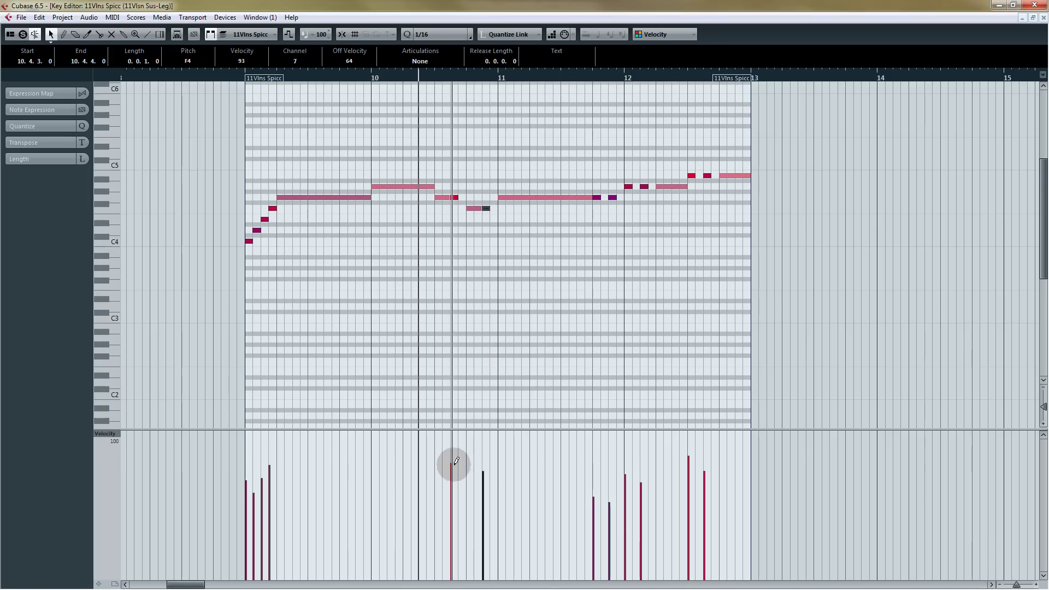
key("space")
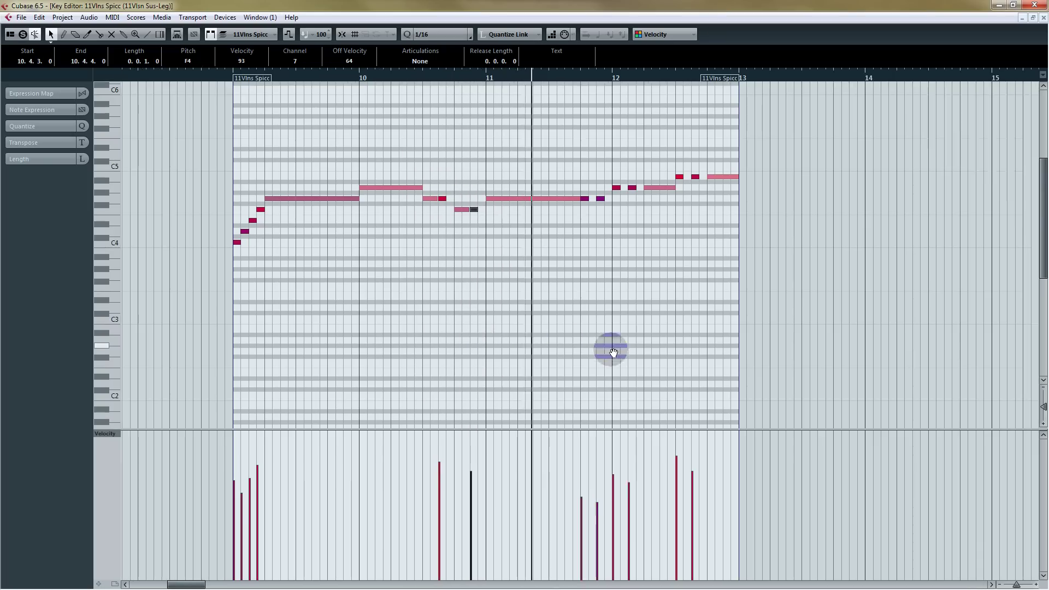
Step: Raise the velocities of the two short G4 notes at the end of bar 11 and play from mid-bar 10
left_click_drag(611, 349, 476, 350)
key("space")
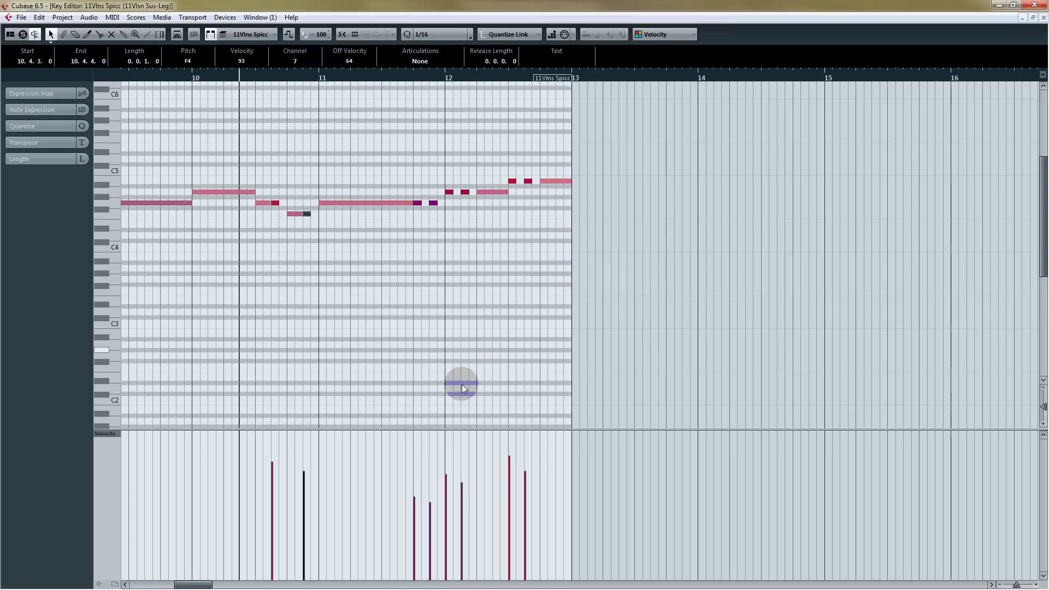
left_click_drag(417, 469, 429, 485)
key("space")
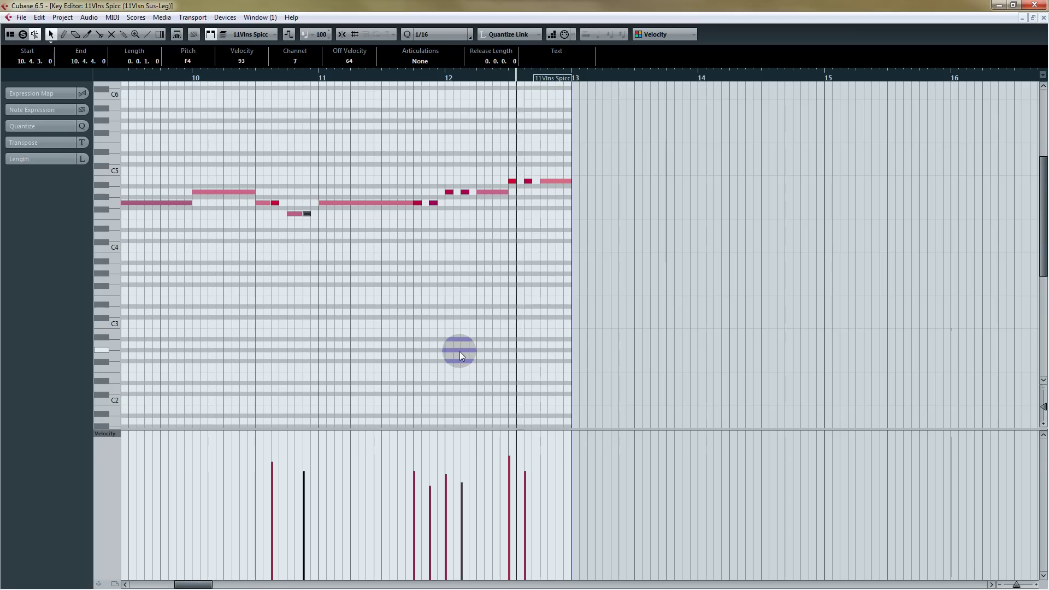
Step: Raise the velocities of the two short A4 notes opening bar 12 and play from late in bar 11
key("space")
left_click_drag(446, 459, 462, 471)
left_click(412, 71)
key("space")
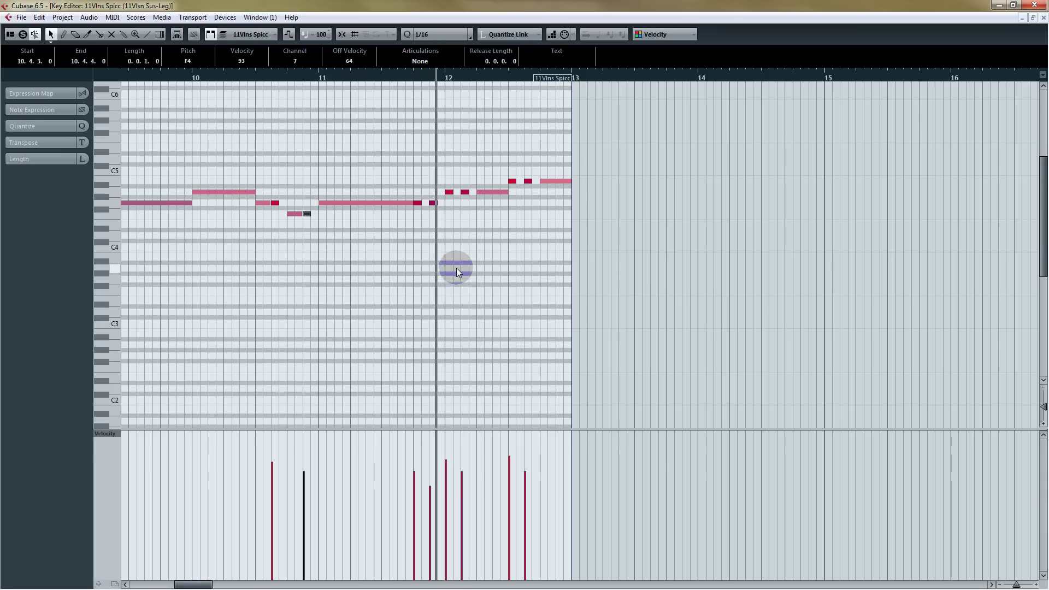
key("space")
Step: Close the Key Editor and clear the part selection in the project
left_click_drag(369, 297, 619, 304)
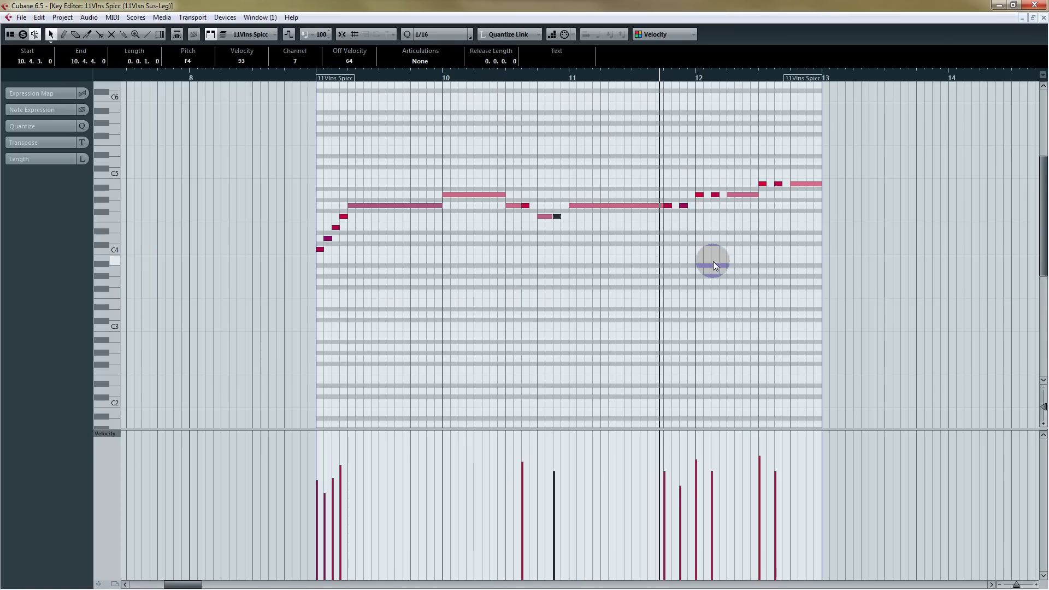
left_click(1044, 18)
left_click(645, 386)
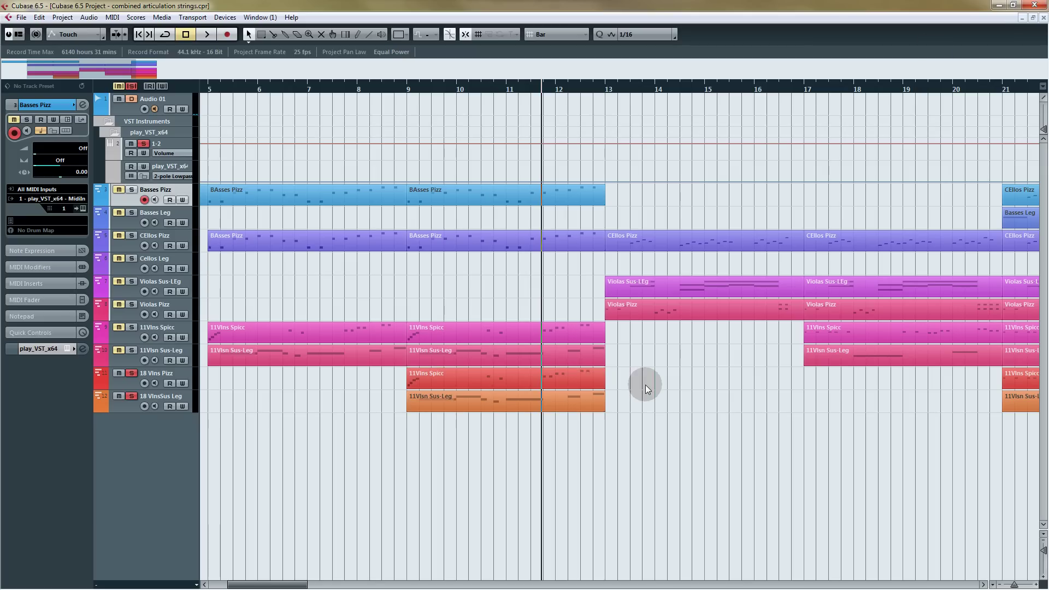
Step: Unsolo both 18 Vlns tracks and return the playhead to bar 1
left_click_drag(726, 401, 638, 400)
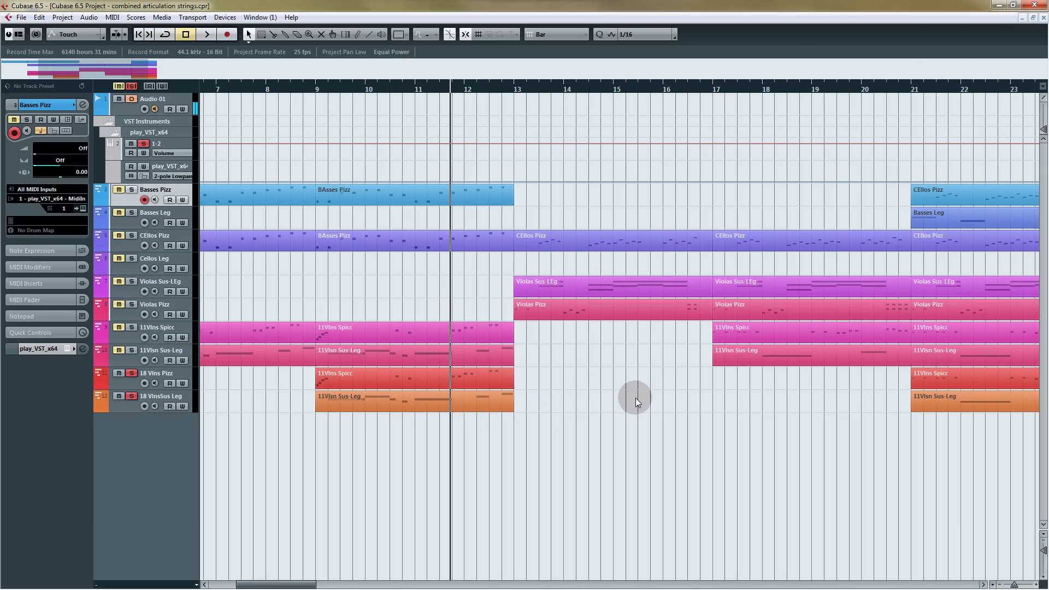
left_click_drag(398, 468, 468, 468)
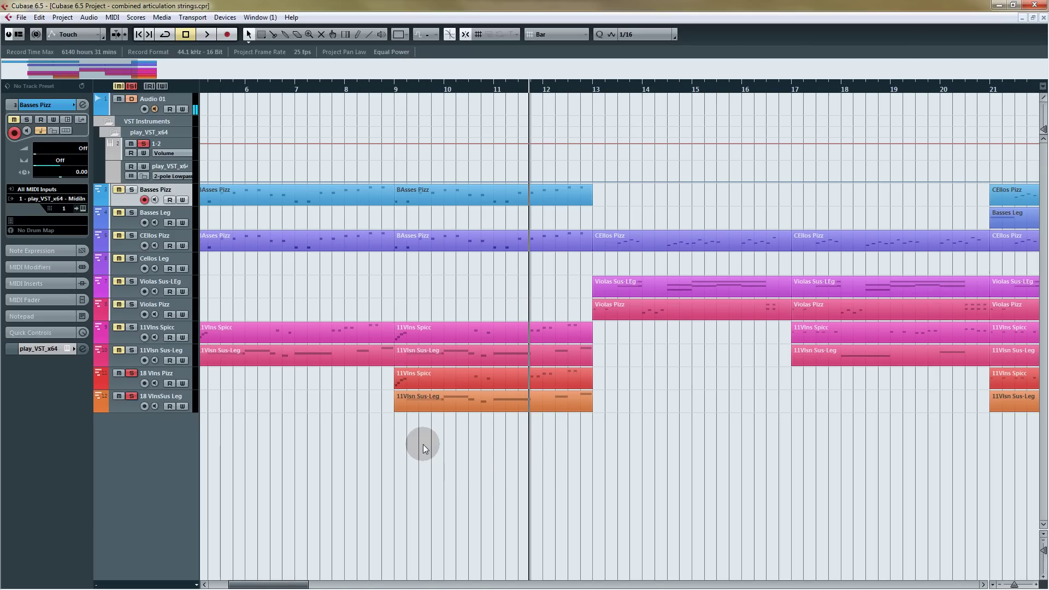
key("g")
key("g")
left_click_drag(557, 454, 454, 471)
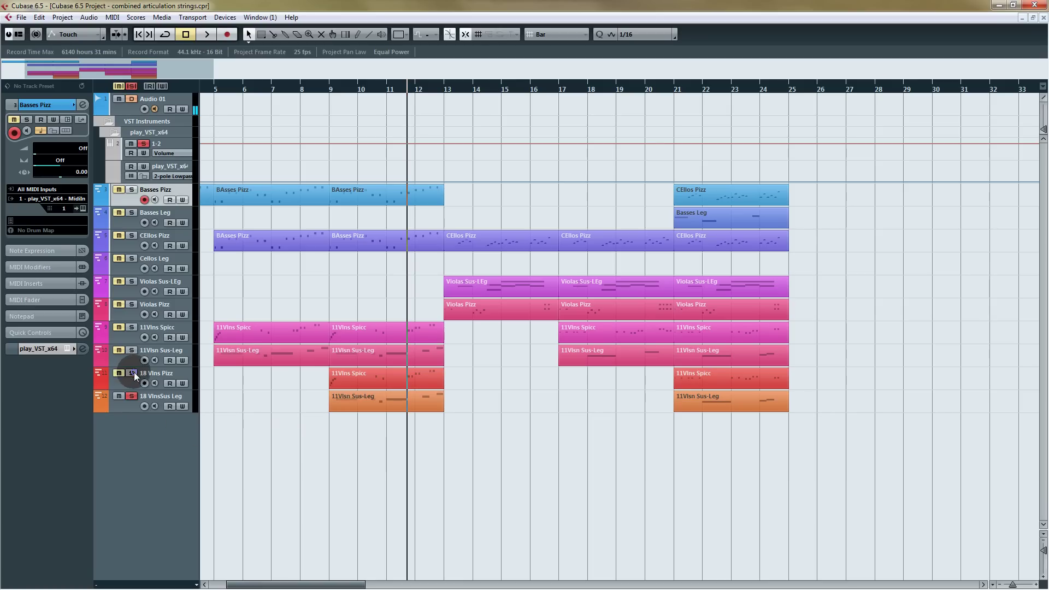
left_click(132, 397)
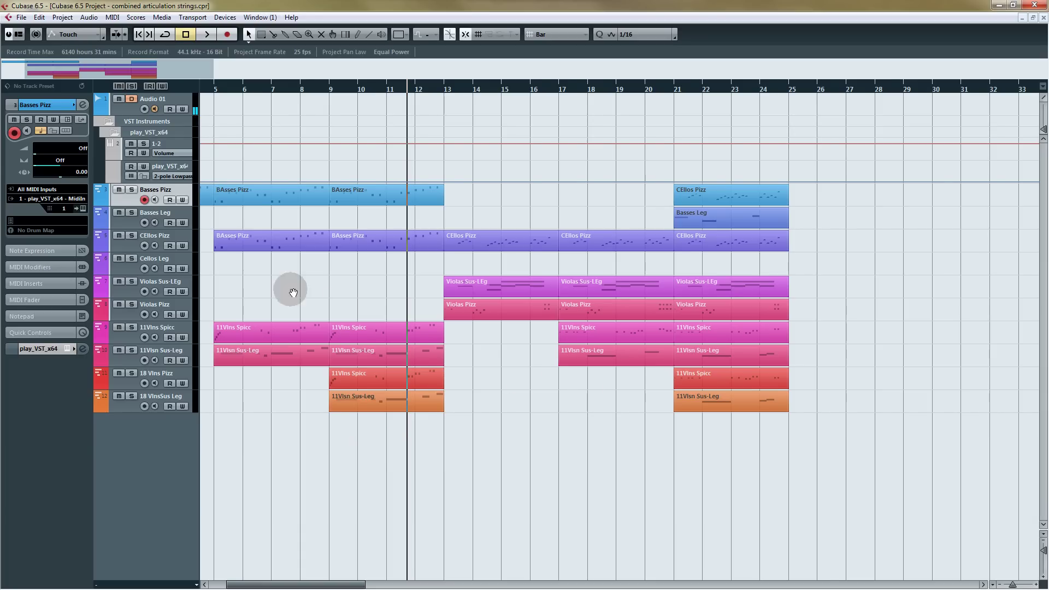
scroll(290, 288, "left", 4)
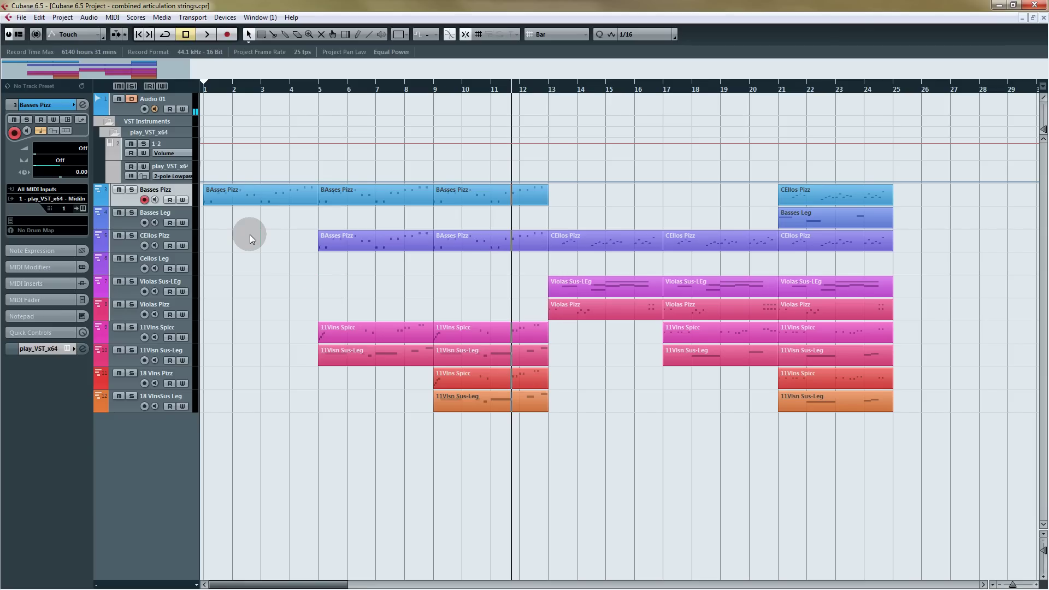
left_click(203, 87)
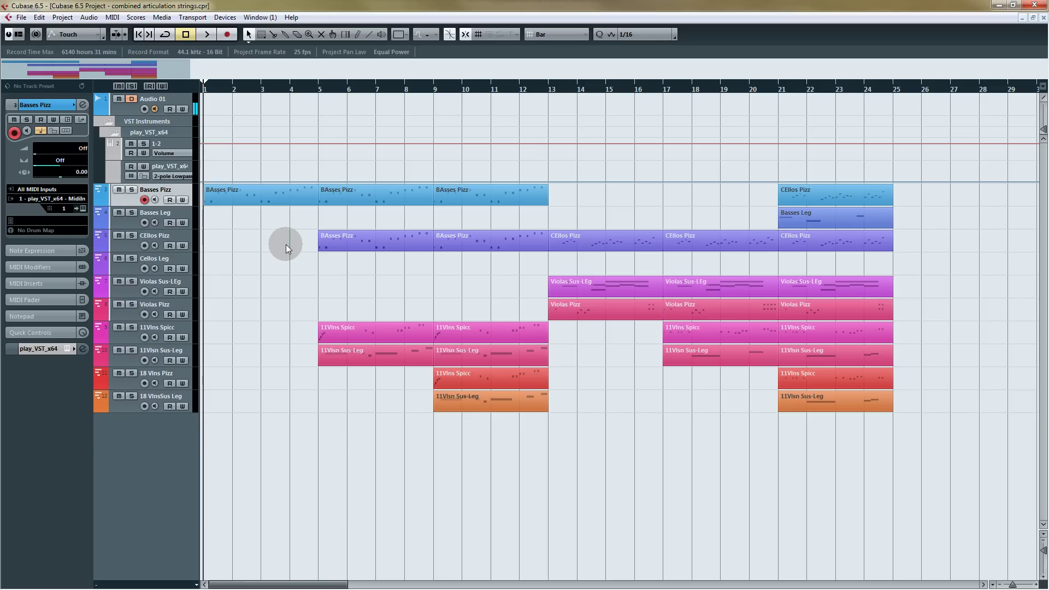
Step: Open the Basses Pizz part at bar 1 and shape its flat note velocities into a rising and falling contour
left_click(261, 203)
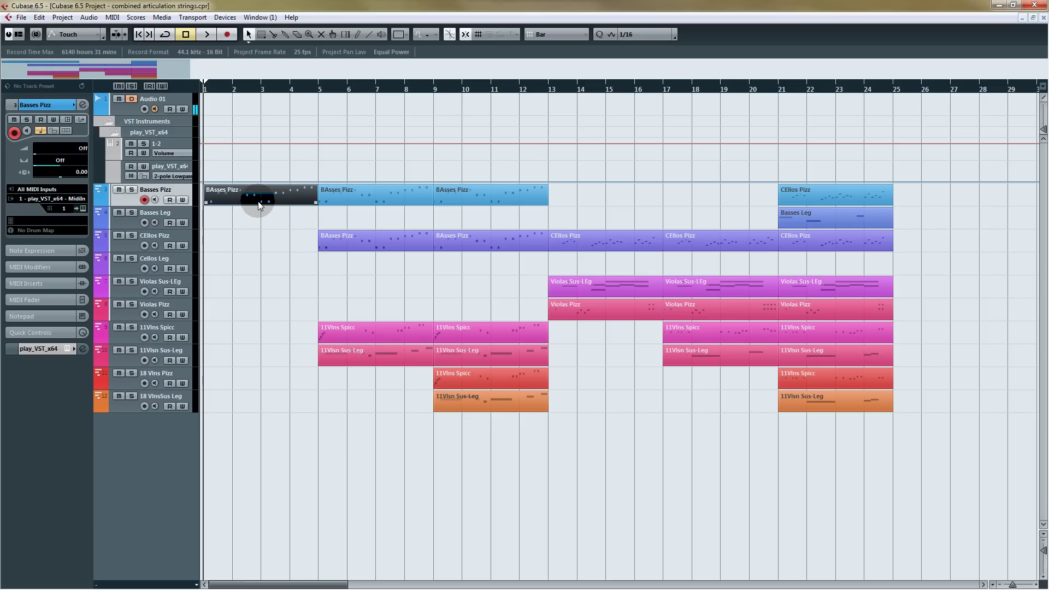
double_click(258, 202)
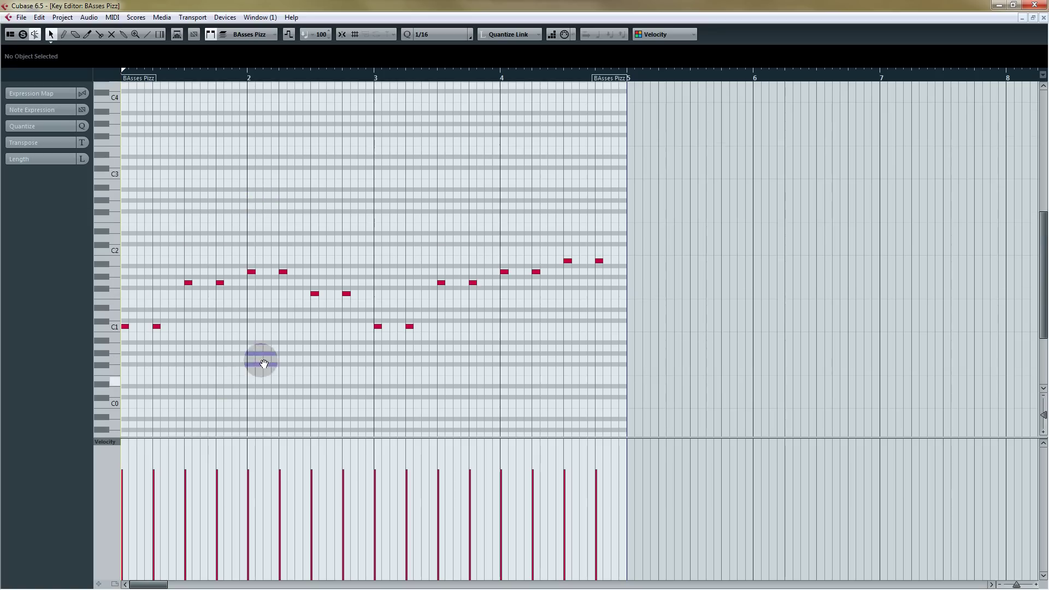
scroll(306, 338, "down", 3)
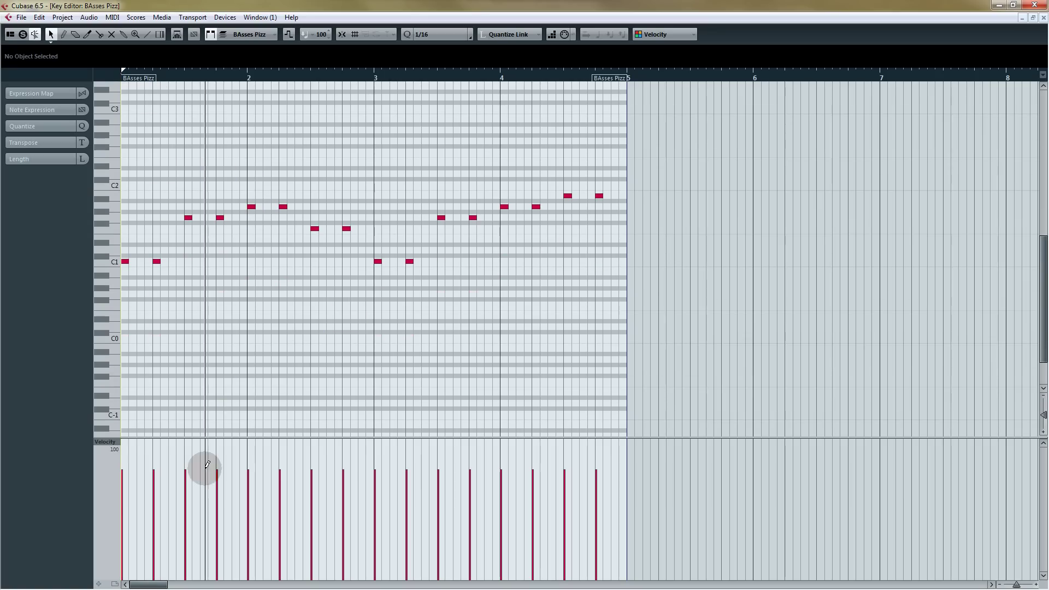
mouse_move(124, 489)
left_mouse_down()
mouse_move(224, 449)
mouse_move(450, 474)
mouse_move(601, 447)
left_mouse_up()
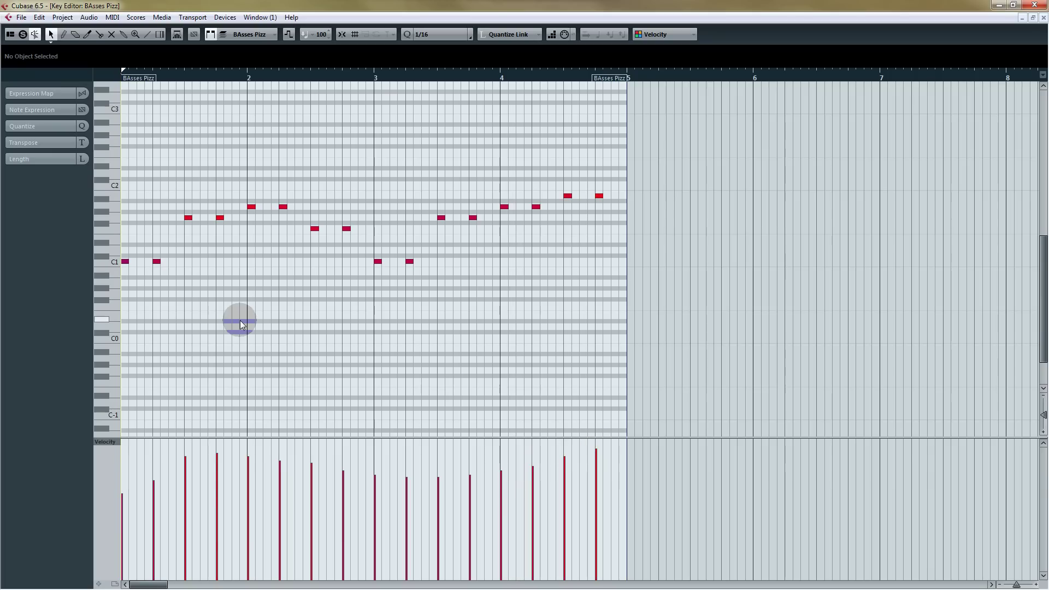
Step: Play the Basses Pizz part, raise the velocities of its first two C1 notes, and close the Key Editor
key("space")
left_click_drag(122, 476, 155, 471)
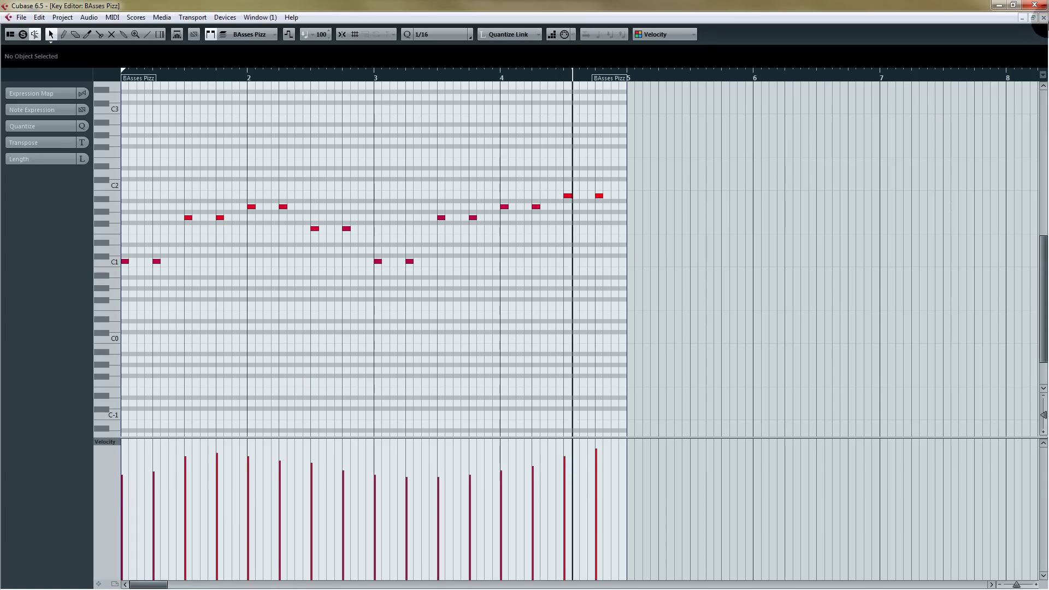
left_click(1044, 18)
key("space")
Step: Replace the Basses Pizz parts at bars 5 and 9 with duplicates of the edited bar 1 part
left_click_drag(565, 200, 351, 195)
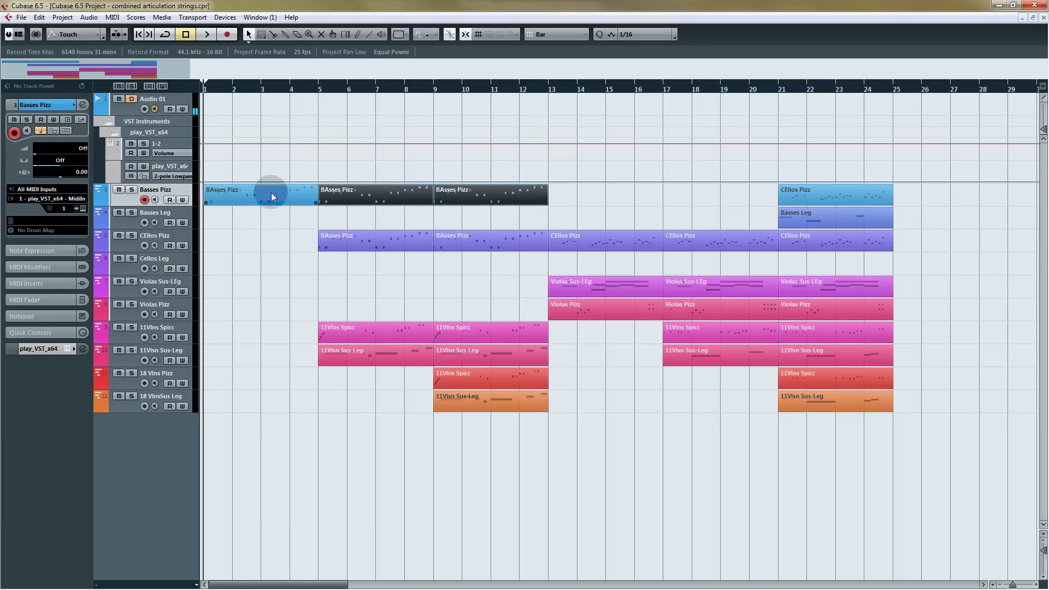
key("Delete")
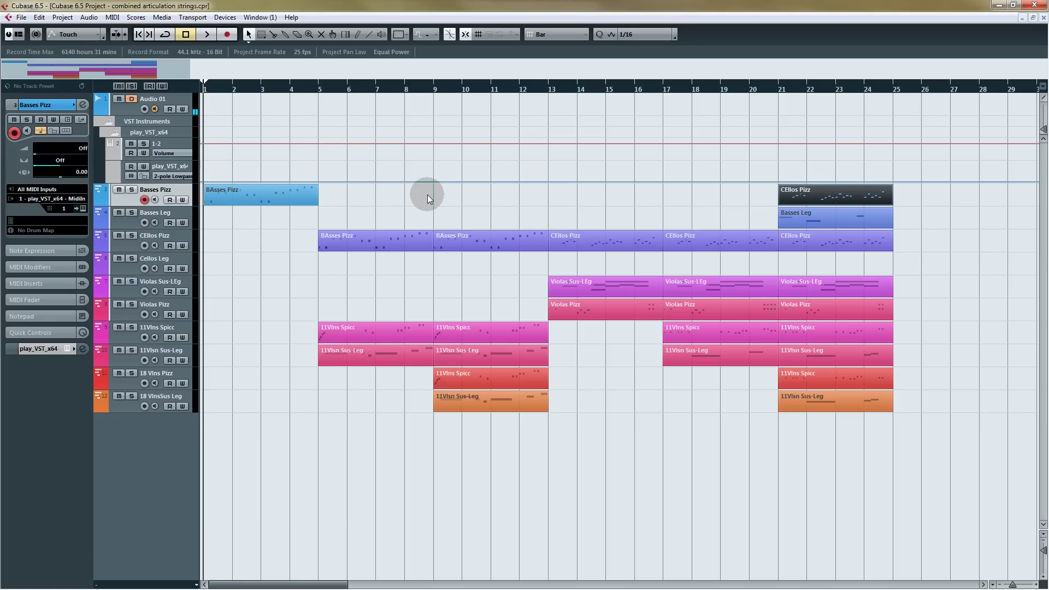
left_click(302, 192)
key("ctrl+d")
key("ctrl+d")
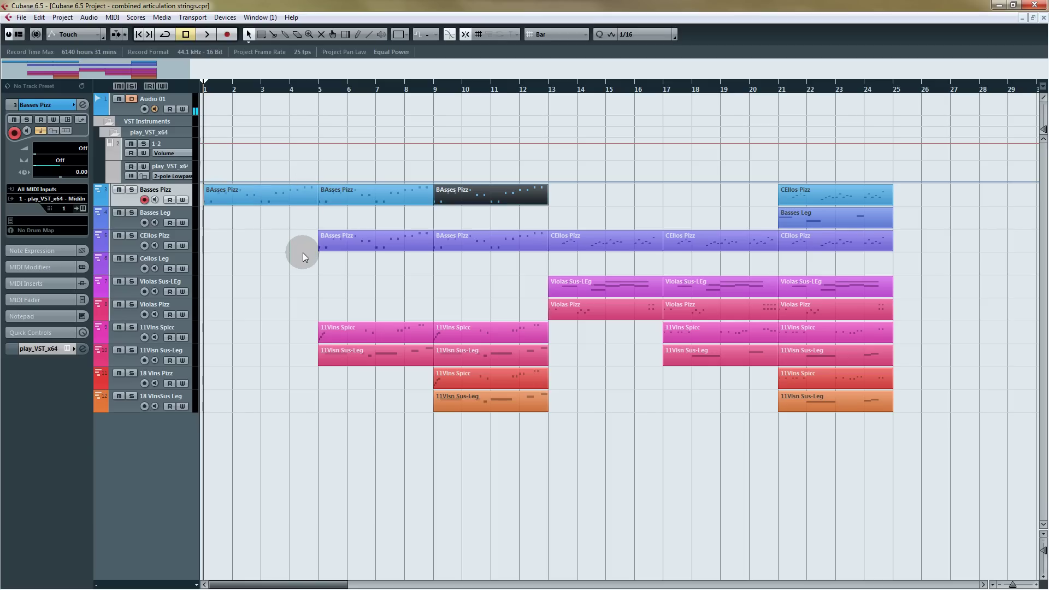
Step: Replace the two old parts at bars 5 and 9 on the Cellos Pizz track with a copy of the Basses Pizz part at bar 5
left_click(303, 252)
left_click(340, 260)
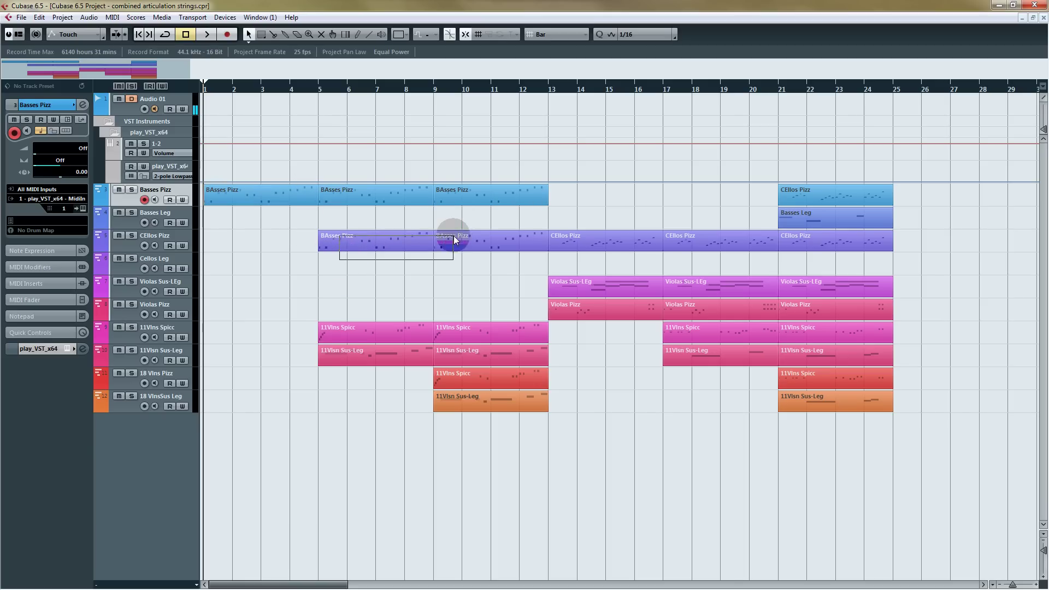
left_click_drag(454, 240, 454, 241)
left_click(404, 236)
left_click(400, 196)
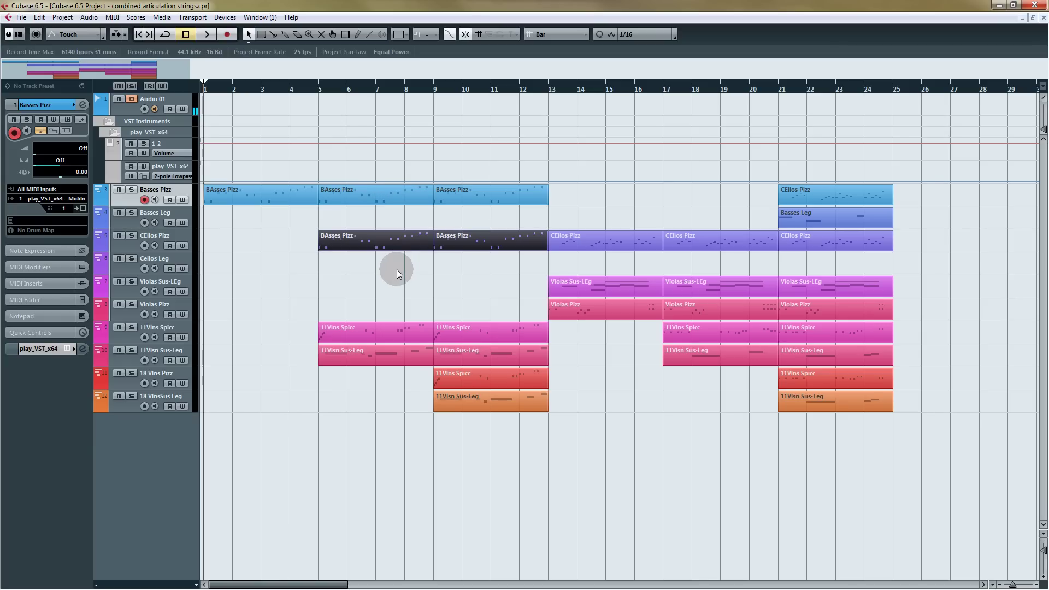
key("Delete")
left_click_drag(382, 222, 446, 203)
left_click_drag(385, 218, 382, 242)
left_click(461, 244)
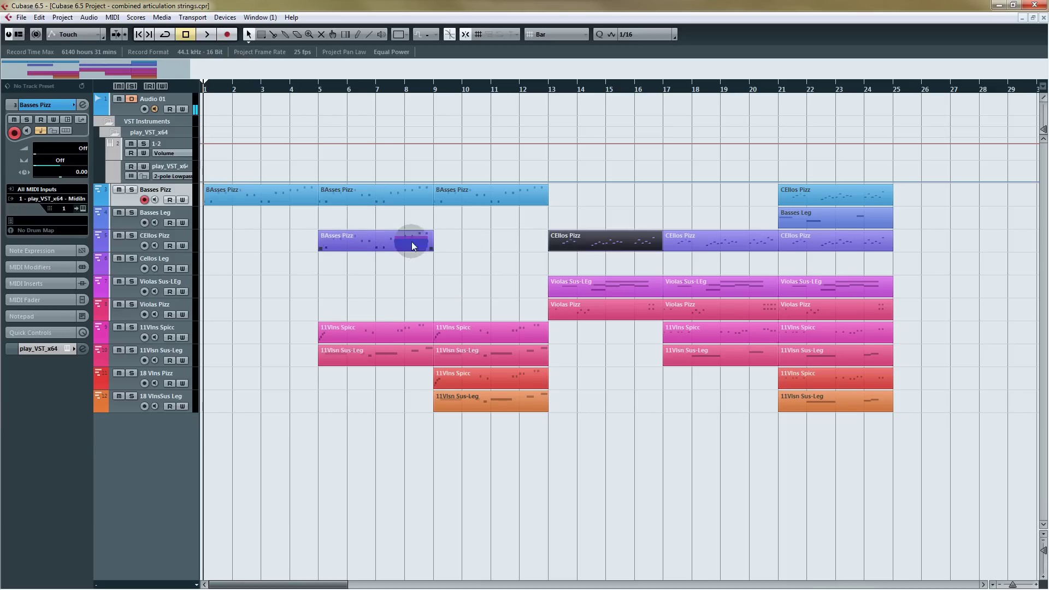
Step: Transpose all notes of the copied Cellos Pizz part up an octave and duplicate the part to bar 9
double_click(380, 245)
key("ctrl+a")
key("shift+Up")
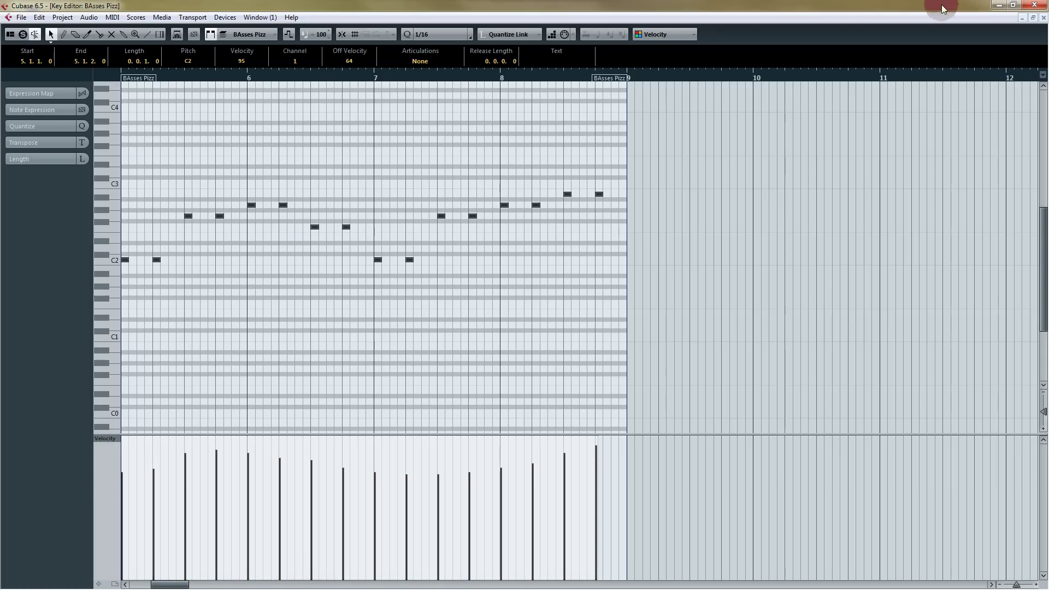
left_click(1043, 18)
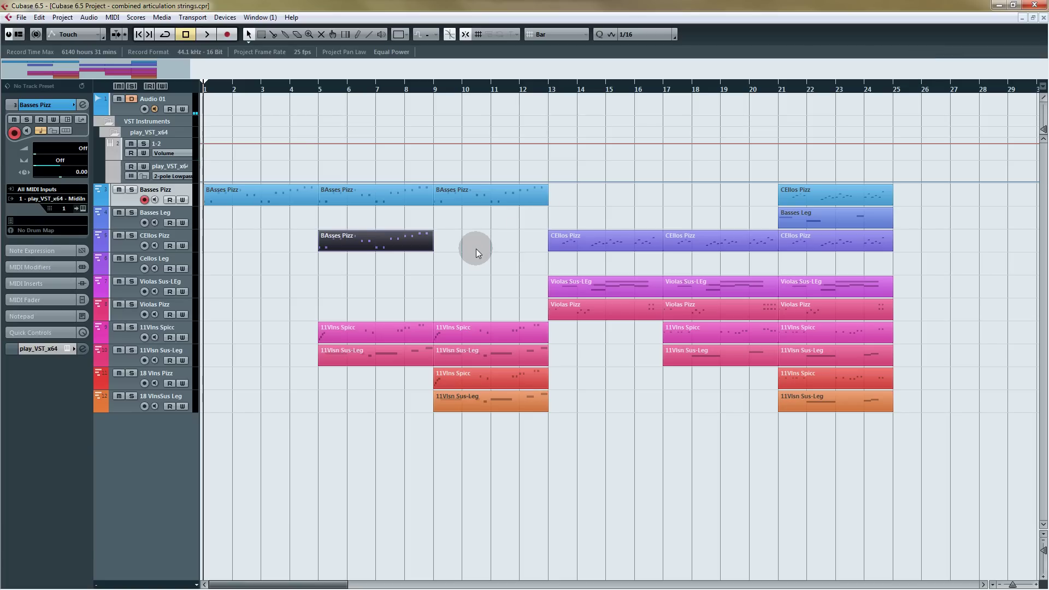
key("ctrl+d")
Step: Play the arrangement from bar 5 to late in bar 12 and clear the part selection
left_click(305, 85)
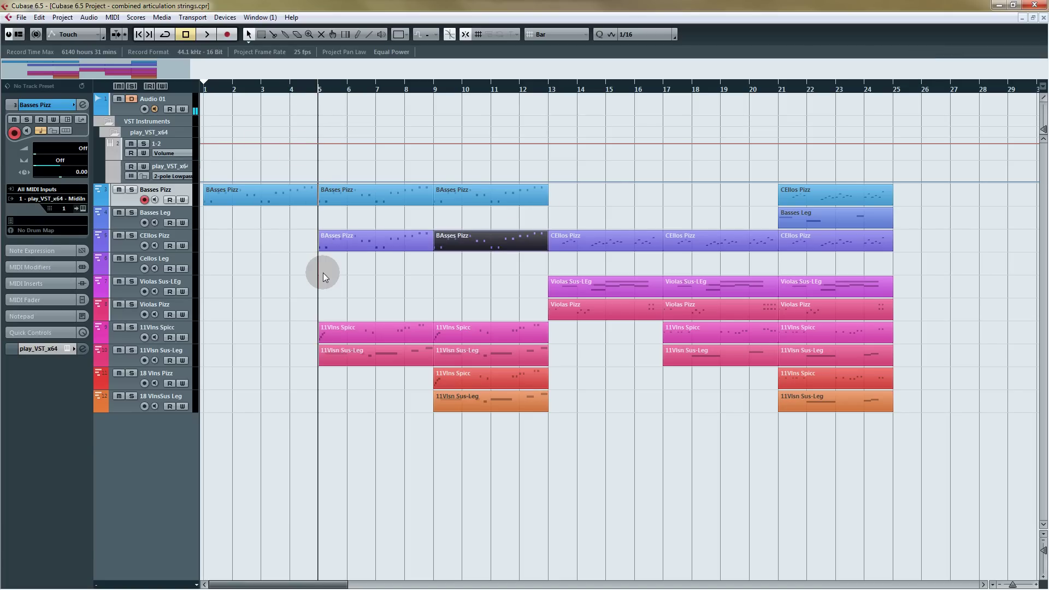
key("space")
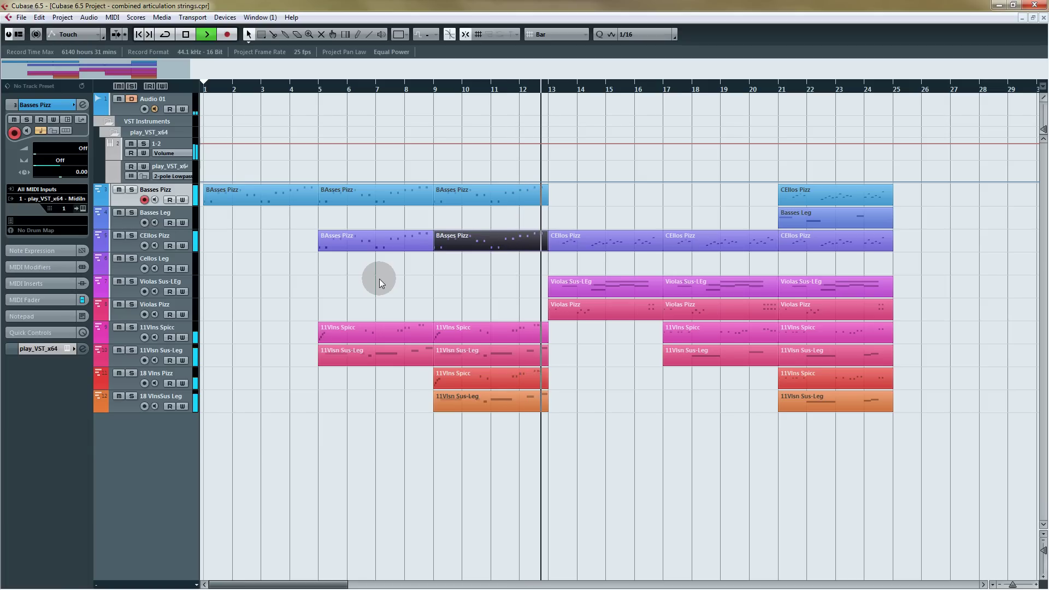
key("space")
left_click(391, 279)
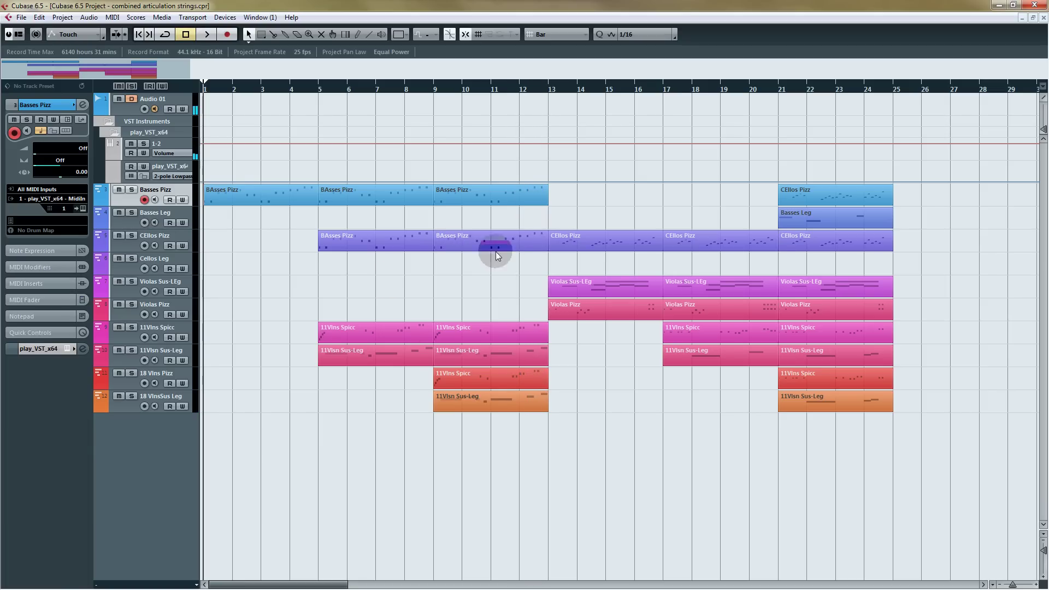
Step: Move the playhead to bar 13 and delete the Cellos Pizz parts at bars 17 and 21
left_click(494, 420)
scroll(574, 478, "right", 2)
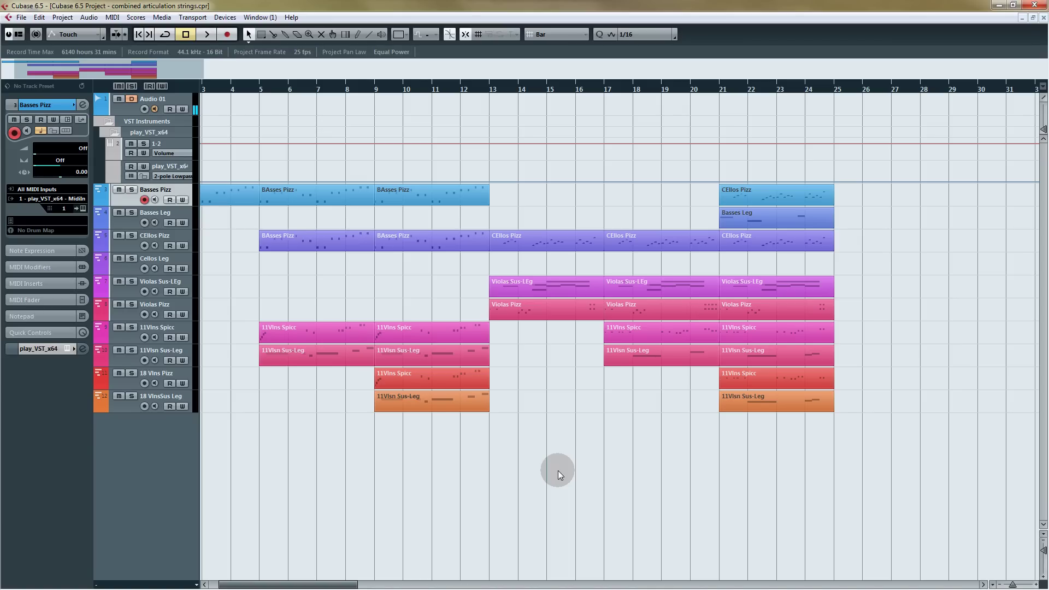
left_click_drag(488, 87, 585, 213)
left_click(440, 241)
left_click(575, 248)
left_click(470, 267)
left_click_drag(470, 266, 859, 242)
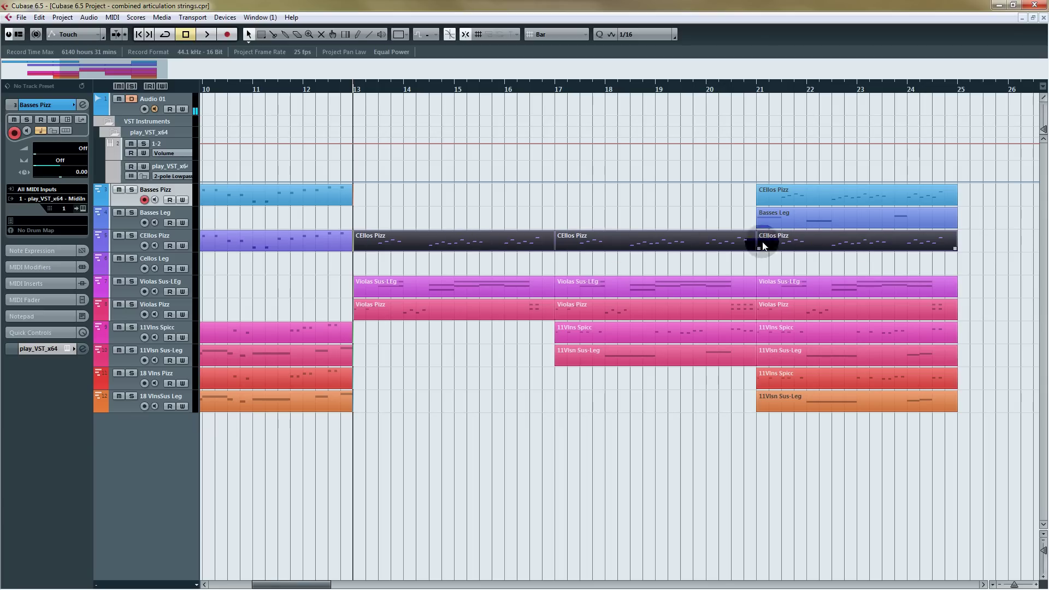
left_click(607, 263)
left_click_drag(597, 258, 835, 241)
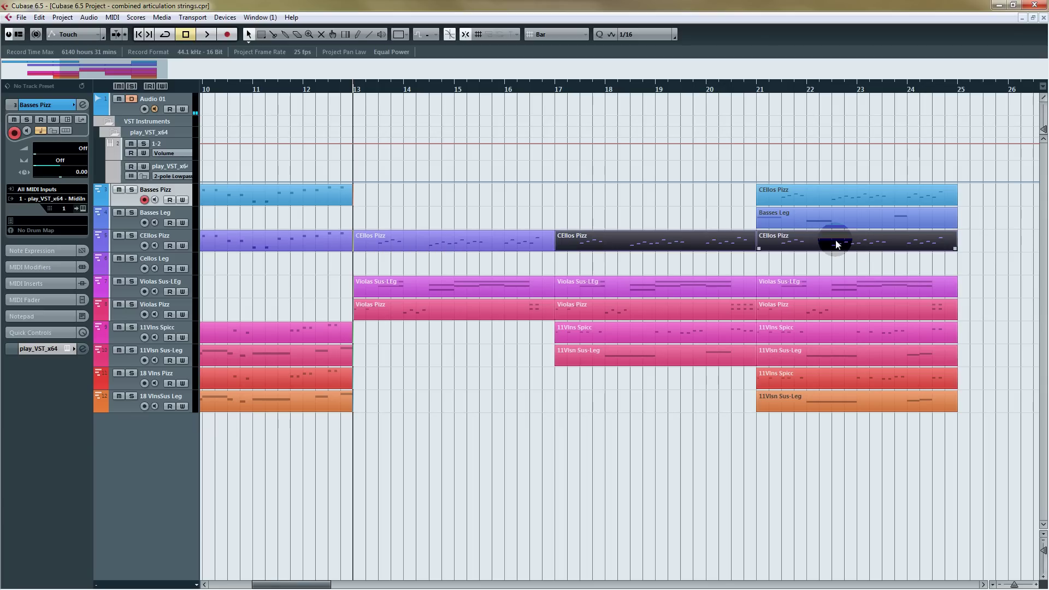
key("Delete")
Step: Open the Cellos Pizz part at bar 13 and shape the velocities of its three phrases into rising contours
double_click(422, 244)
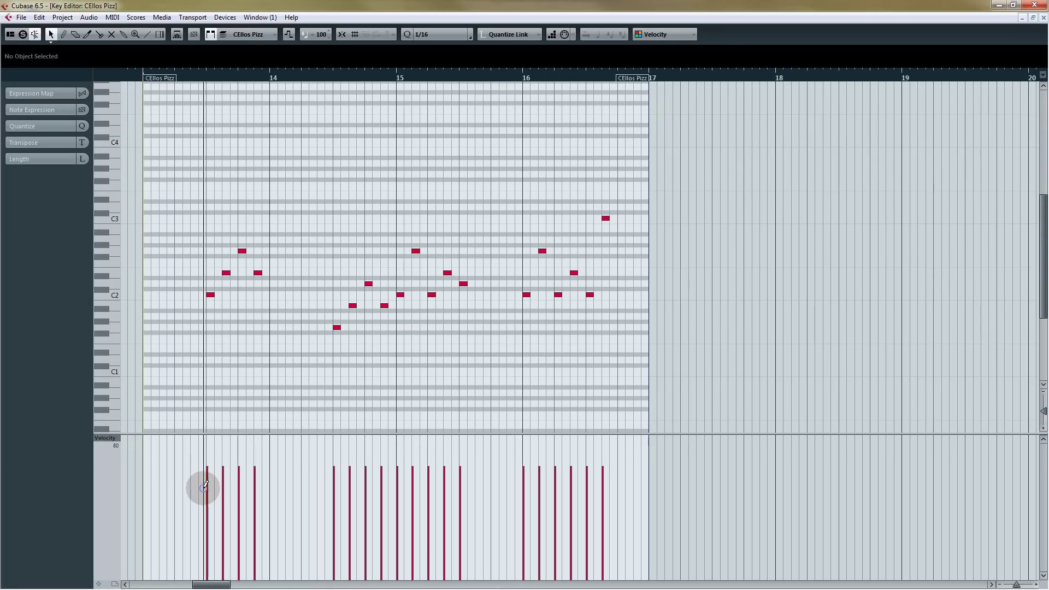
left_click_drag(204, 484, 253, 455)
mouse_move(331, 499)
left_mouse_down()
mouse_move(414, 461)
mouse_move(466, 452)
left_mouse_up()
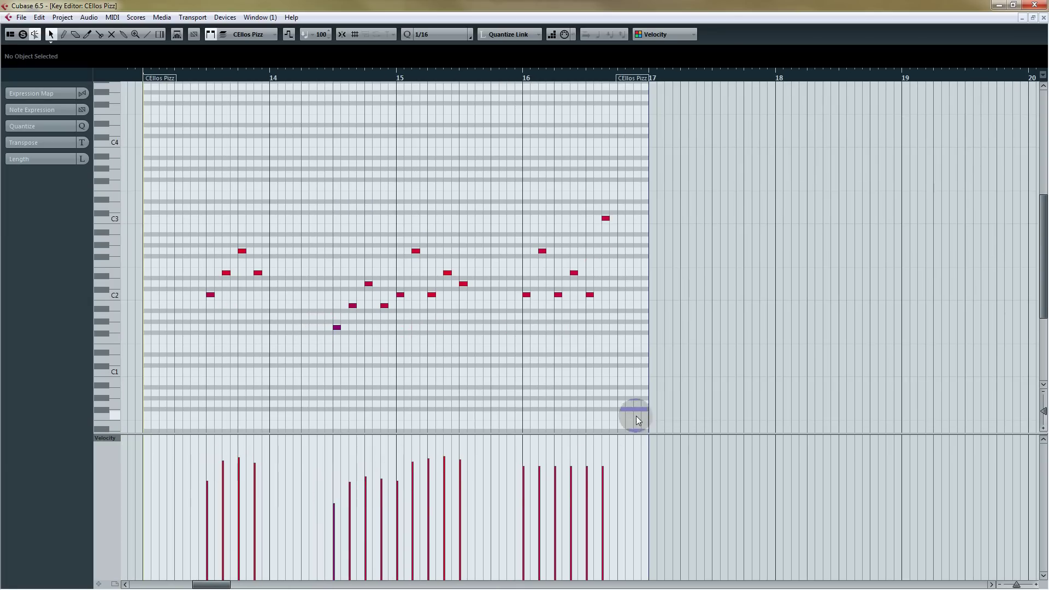
mouse_move(523, 481)
left_mouse_down()
mouse_move(588, 459)
mouse_move(574, 459)
left_mouse_up()
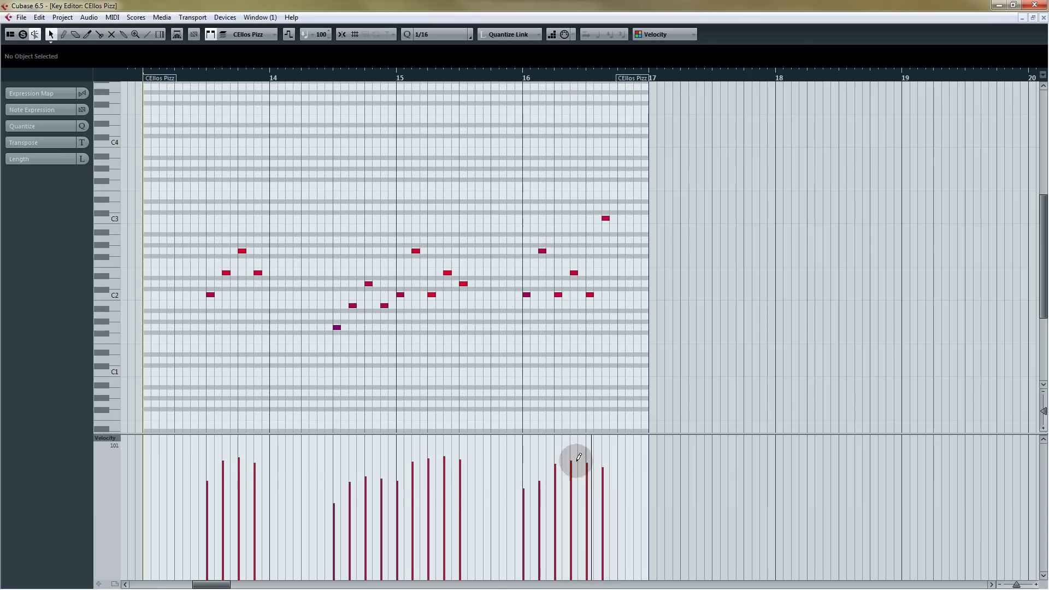
mouse_move(418, 465)
left_mouse_down()
mouse_move(401, 470)
mouse_move(456, 470)
left_mouse_up()
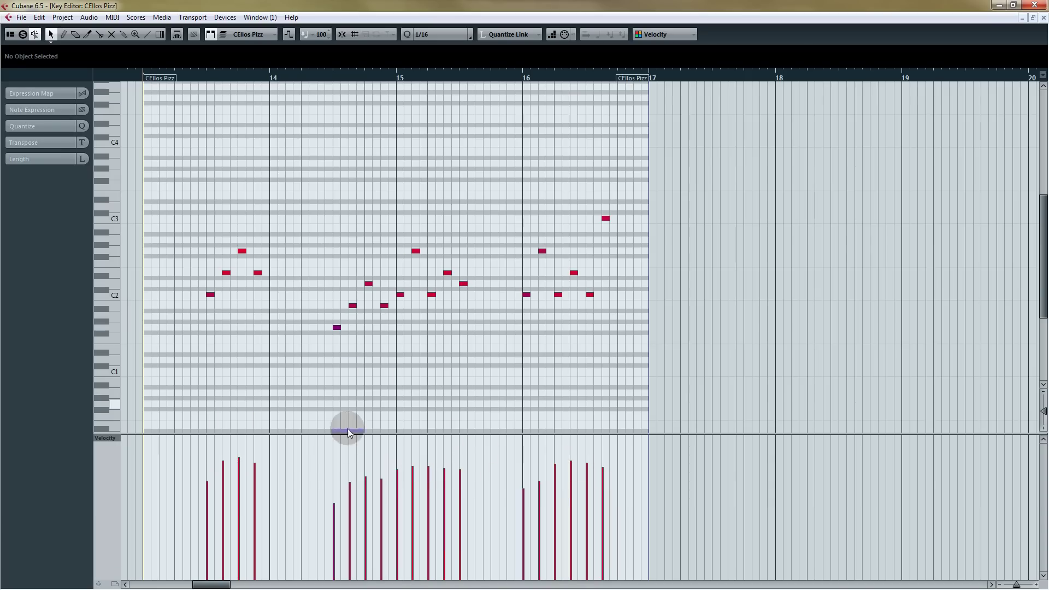
Step: Vary individual note velocities across bars 13 to 16 of the Cellos Pizz part, mostly lowering every other note
left_click(223, 473)
left_click(255, 469)
left_click(349, 508)
left_click(337, 493)
left_click(349, 499)
left_click(381, 492)
left_click(413, 481)
left_click(444, 480)
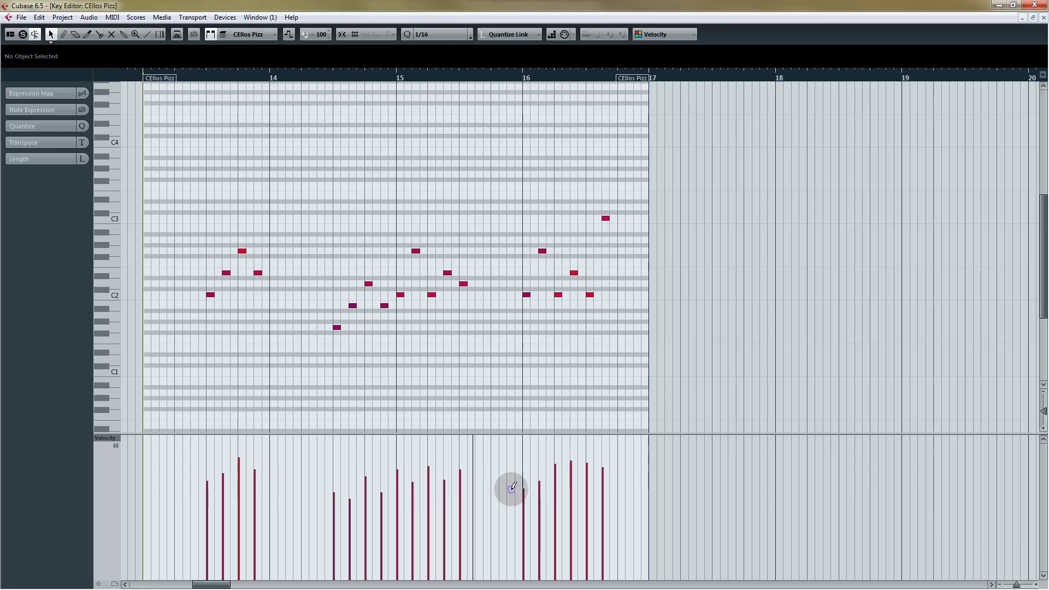
left_click(540, 495)
left_click(571, 474)
left_click(603, 481)
left_click(222, 484)
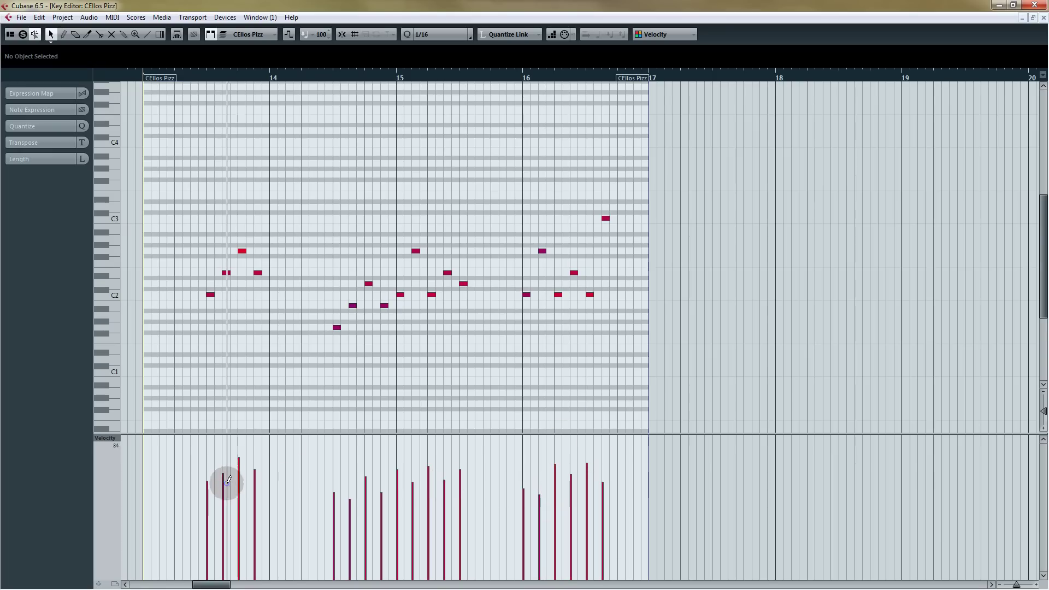
Step: Play the Cellos Pizz phrase from just before bar 13
left_click(129, 74)
key("space")
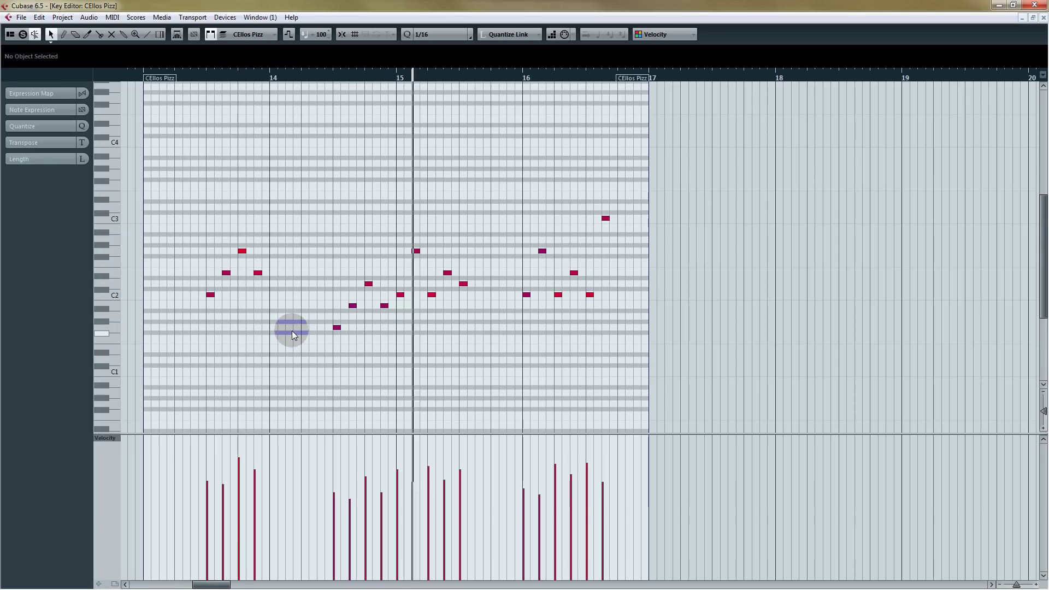
key("space")
Step: Raise the velocities of the note groups in bar 13, bars 14–15 and bar 16, and play the part again
left_click_drag(455, 203, 335, 345)
left_click_drag(400, 438, 398, 418)
mouse_move(301, 214)
left_mouse_down()
mouse_move(248, 299)
mouse_move(195, 355)
left_mouse_up()
left_click_drag(230, 436, 231, 428)
left_click_drag(628, 166, 518, 302)
left_click_drag(574, 441, 574, 435)
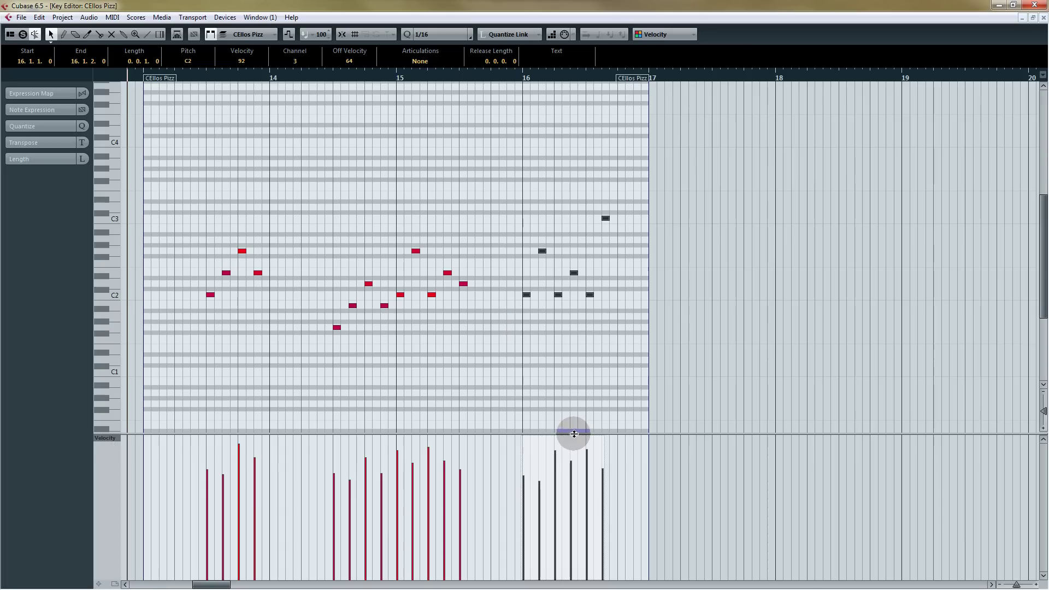
key("space")
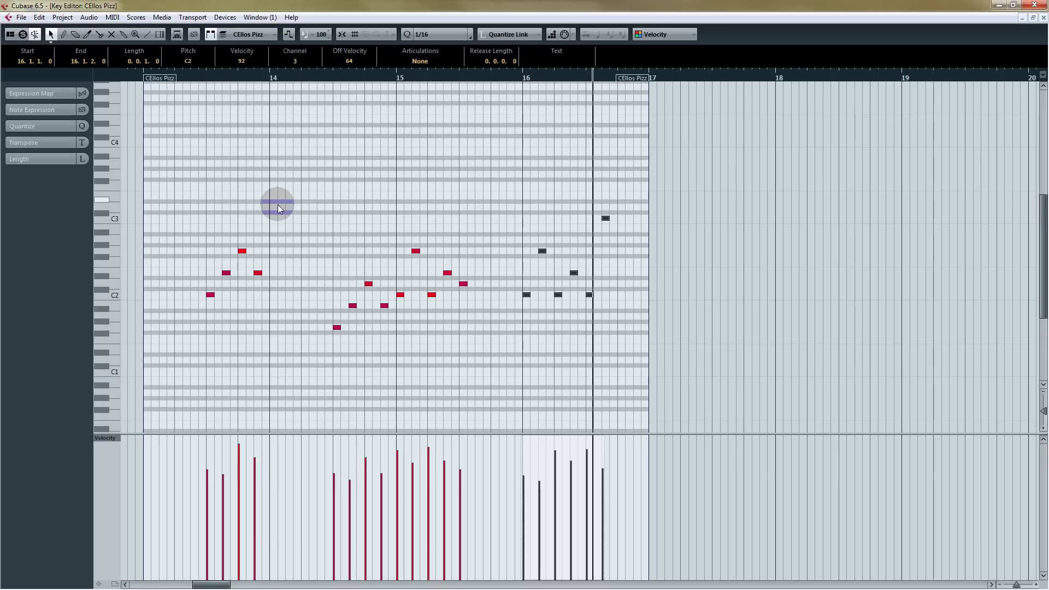
key("space")
Step: Close the Key Editor and duplicate the edited Cellos Pizz part twice to fill bars 17 to 24
left_click(1043, 17)
left_click(582, 257)
left_click(517, 242)
key("ctrl+d")
key("ctrl+d")
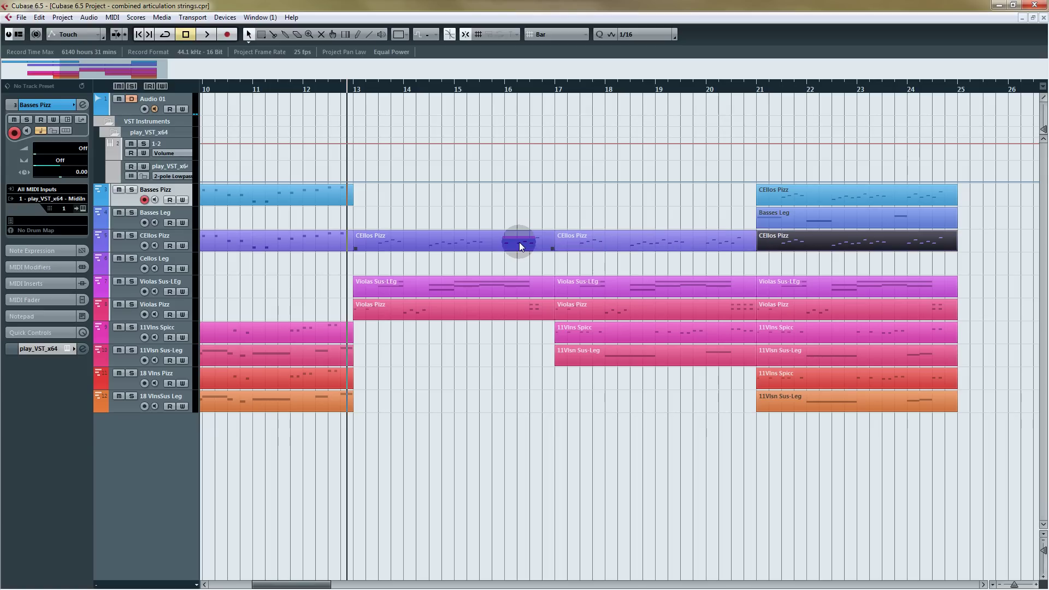
left_click(496, 262)
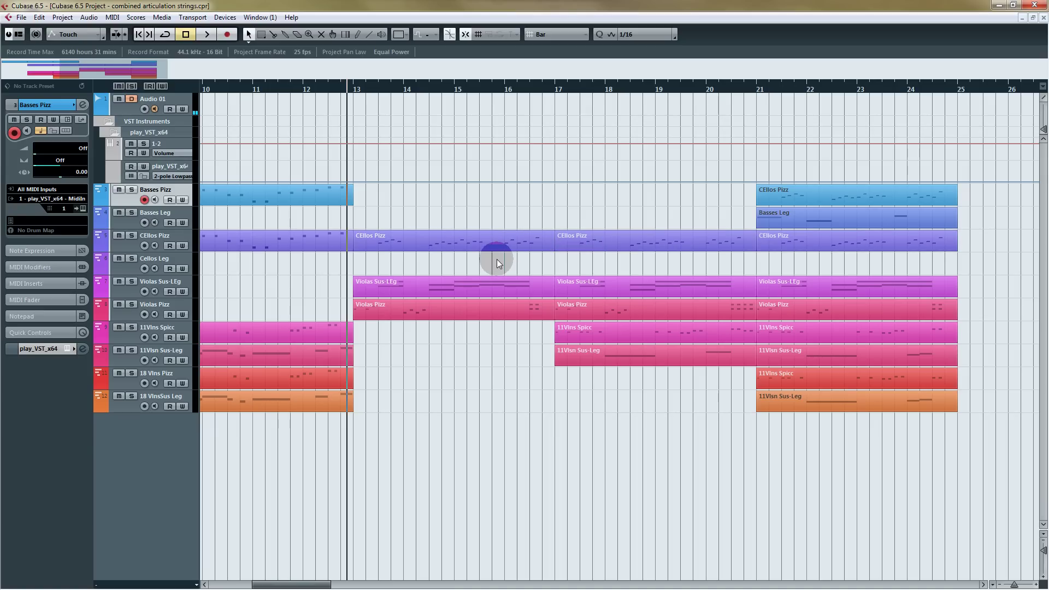
Step: Replace the Basses Pizz part at bar 21 with a copy of the edited Cellos Pizz part and transpose its notes down an octave
left_click_drag(1006, 212, 923, 219)
left_click(769, 201)
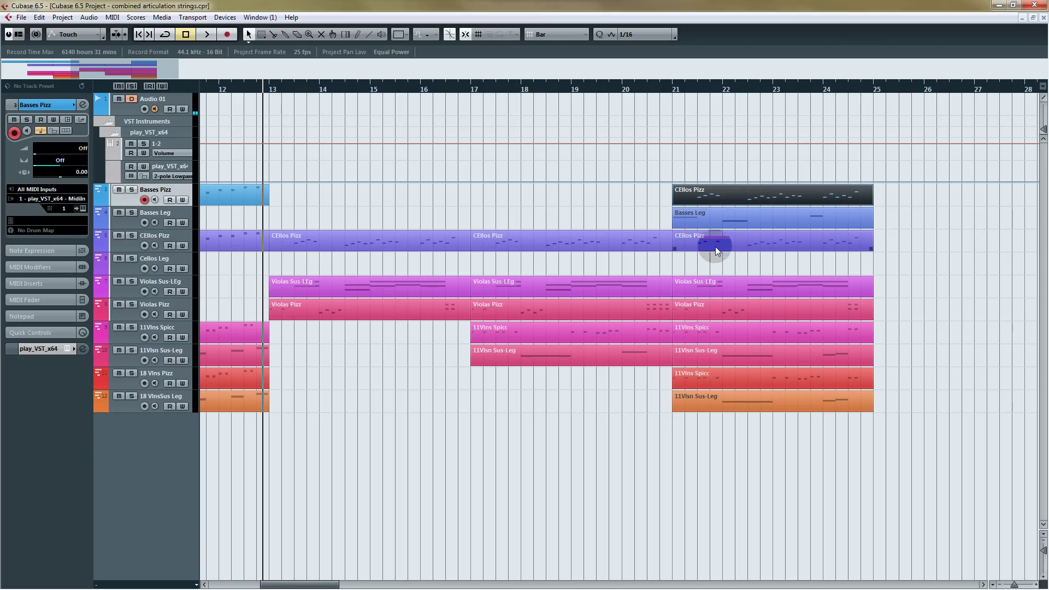
left_click(729, 199)
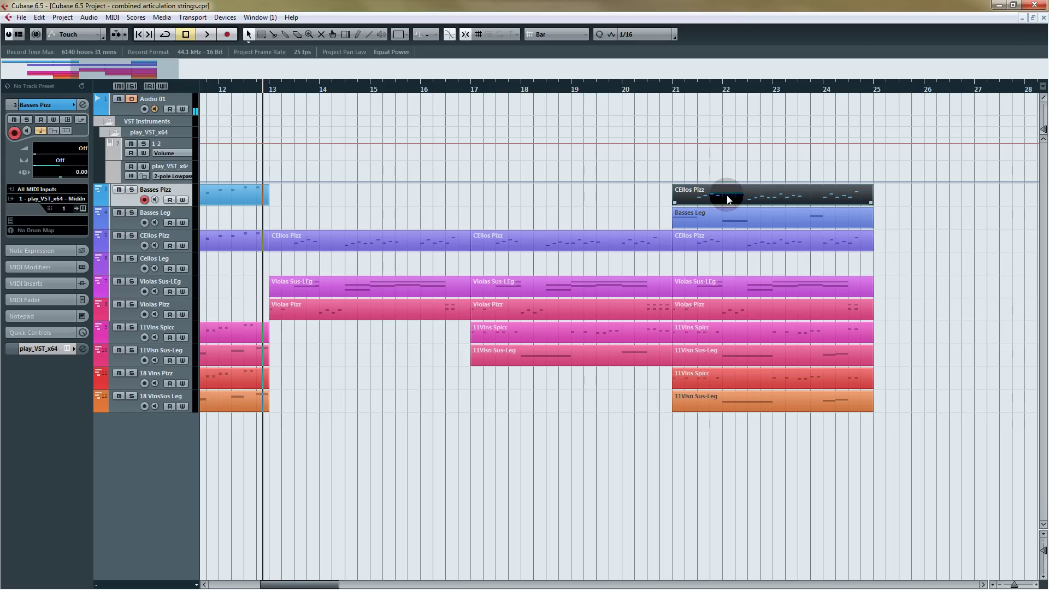
mouse_move(728, 199)
left_mouse_down()
mouse_move(732, 239)
mouse_move(728, 197)
left_mouse_up()
double_click(727, 195)
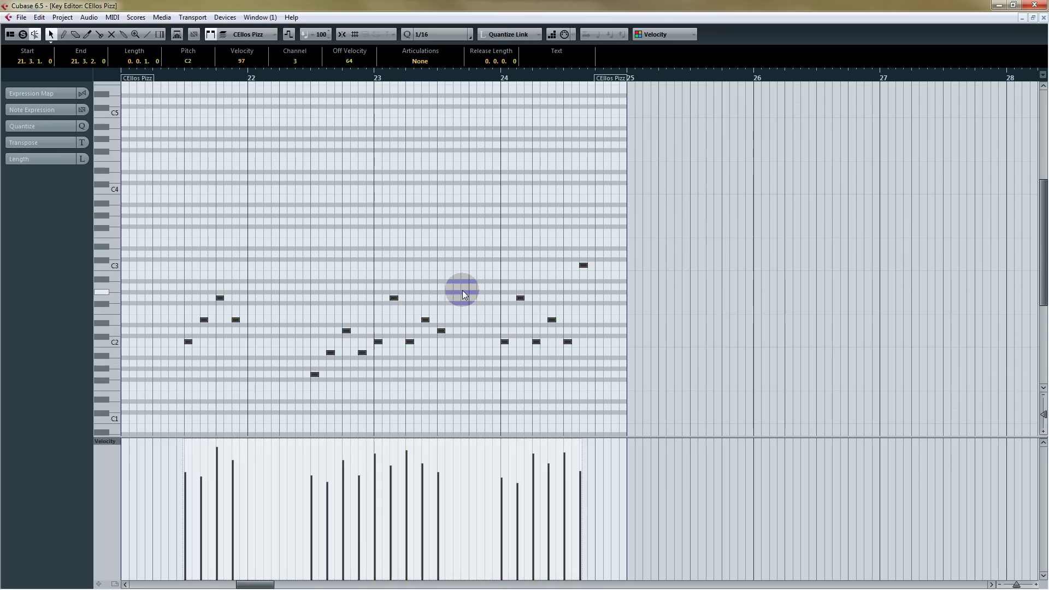
key("shift+Down")
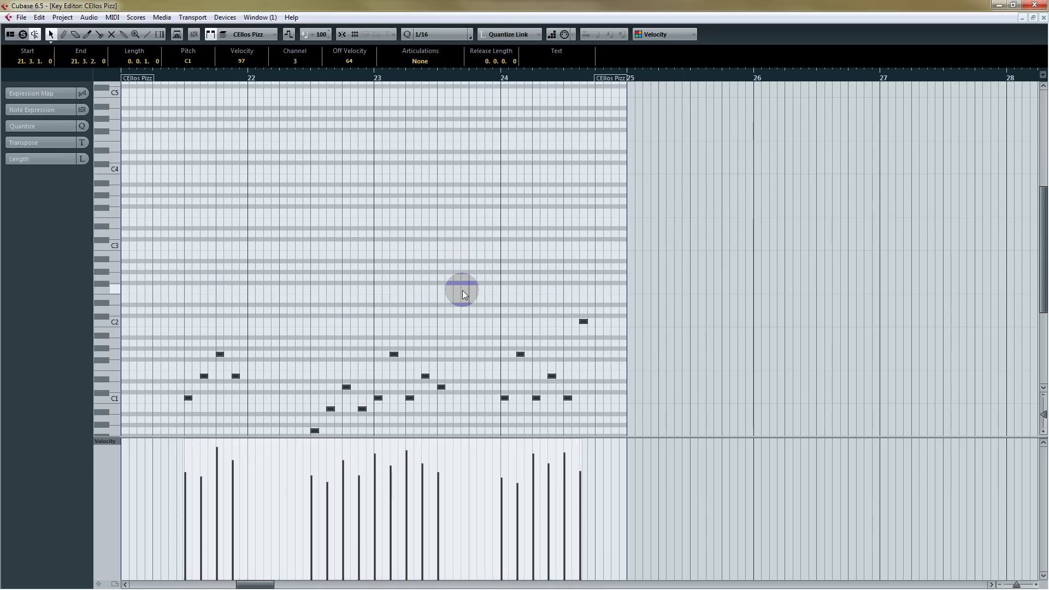
Step: Open the bar 21 parts on Basses Pizz and Basses Leg together for note editing and place the playhead just before bar 21
left_click(1043, 17)
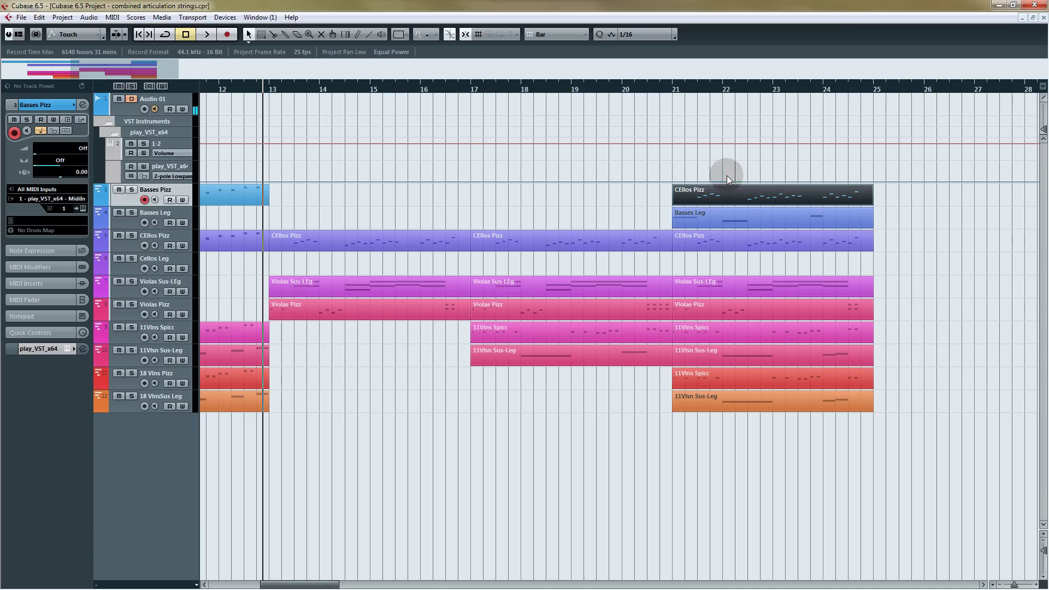
scroll(685, 171, "right", 1)
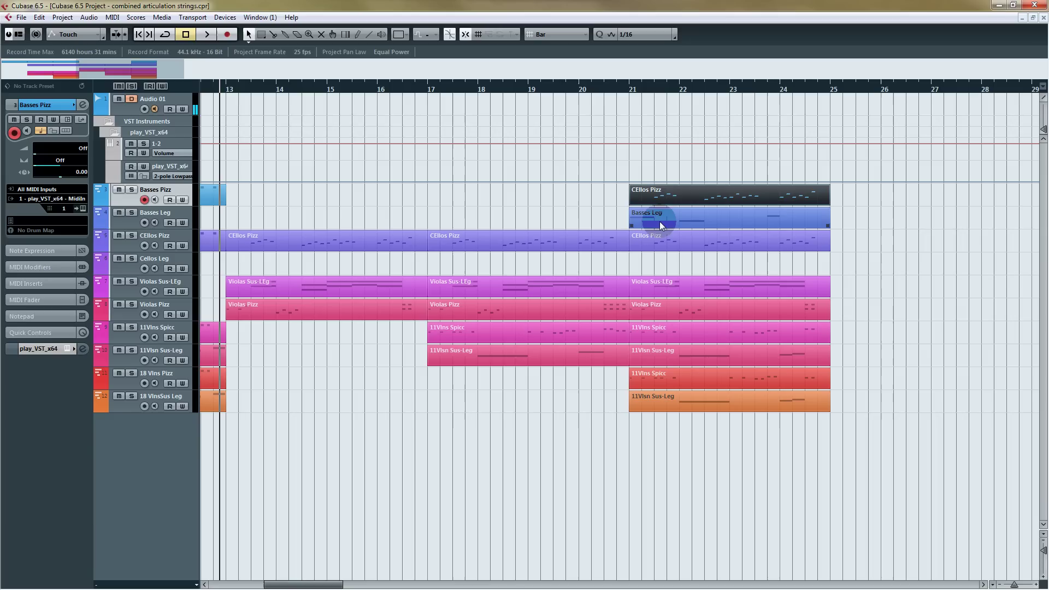
left_click_drag(848, 185, 650, 219)
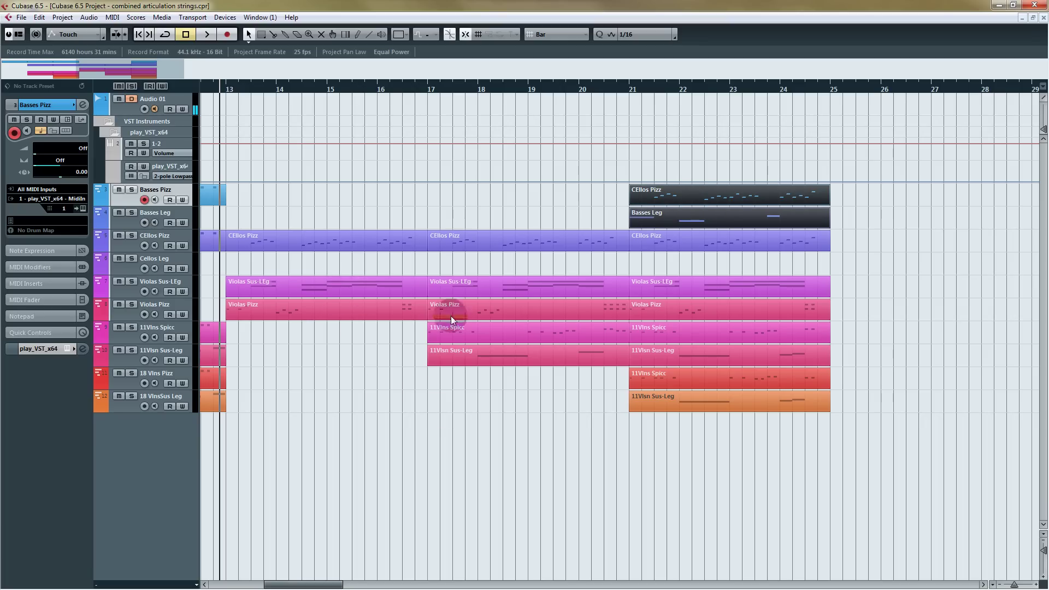
left_click(532, 340)
double_click(661, 214)
left_click_drag(290, 313, 367, 198)
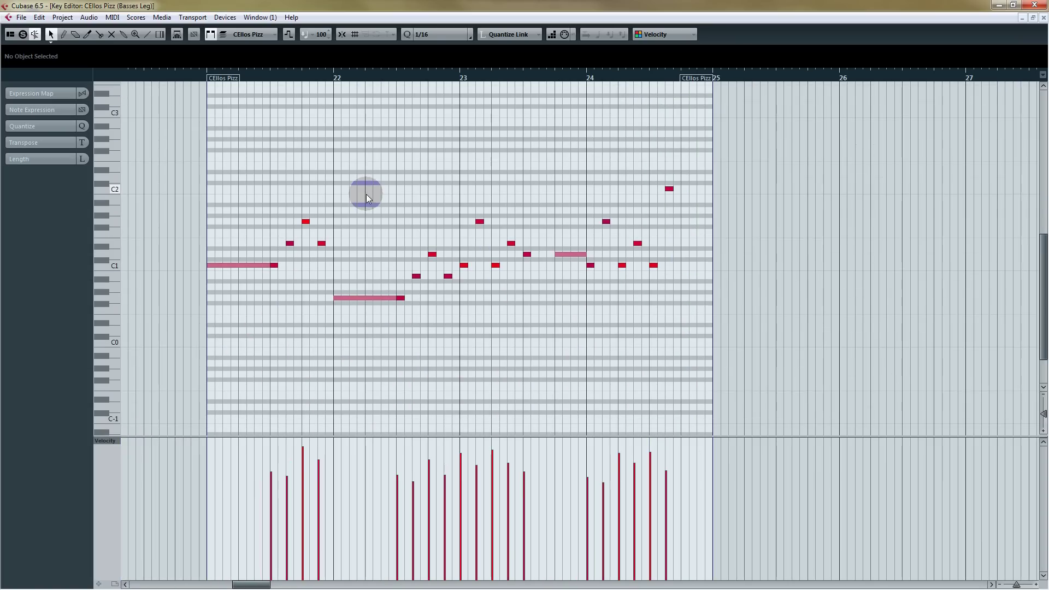
left_click(195, 80)
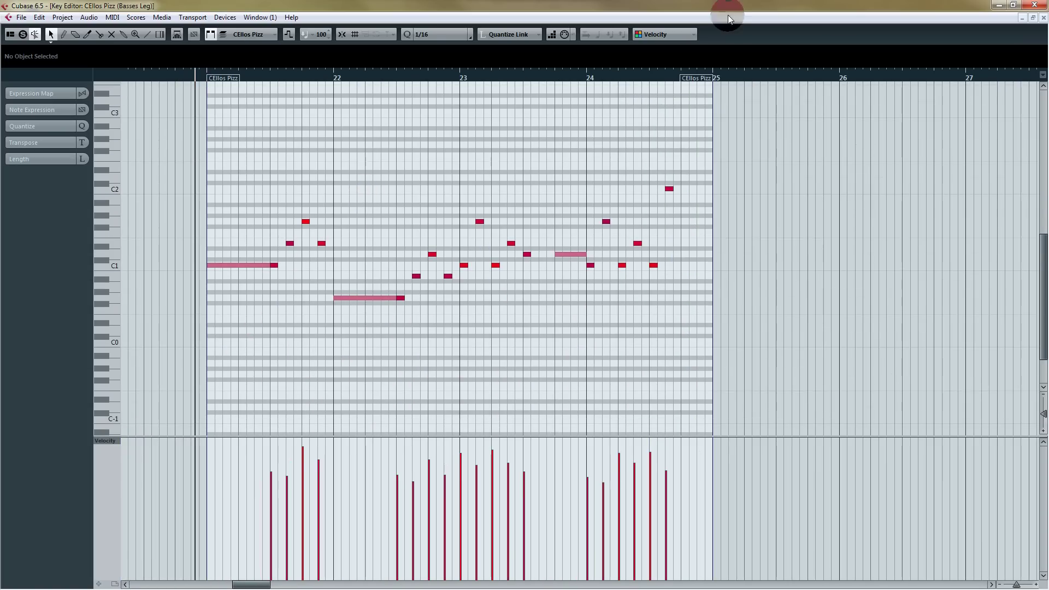
left_click(1043, 17)
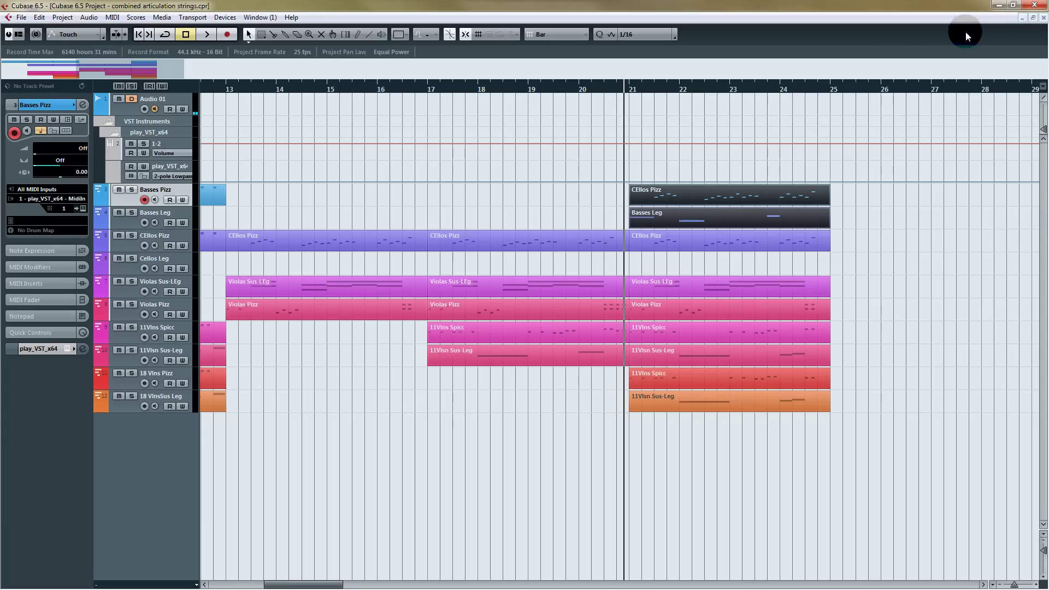
Step: Solo Basses Pizz and Basses Leg and audition their bar 21 parts together in the Key Editor
left_click(131, 190)
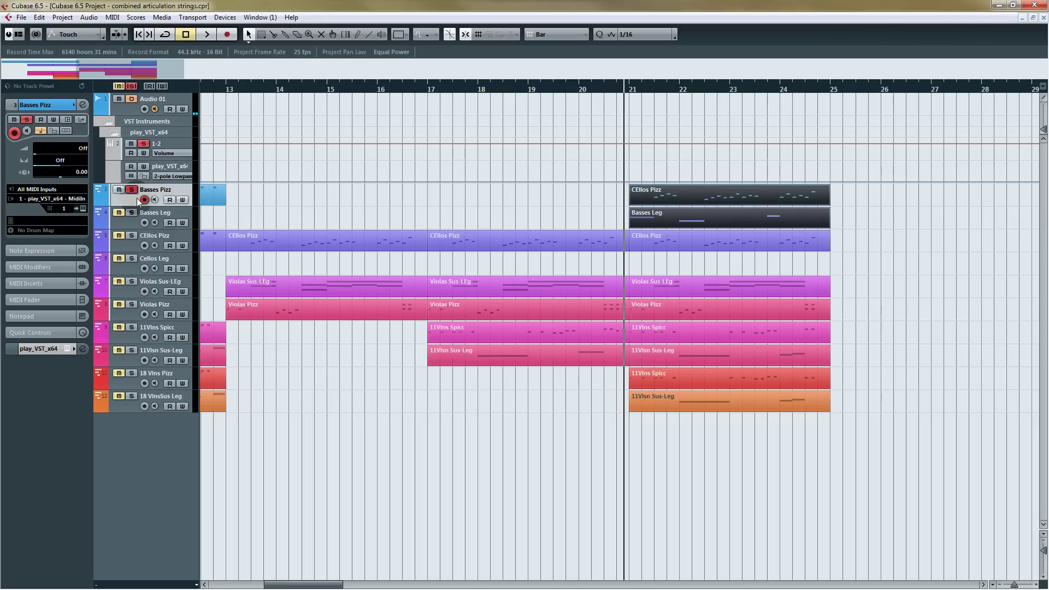
left_click(718, 201)
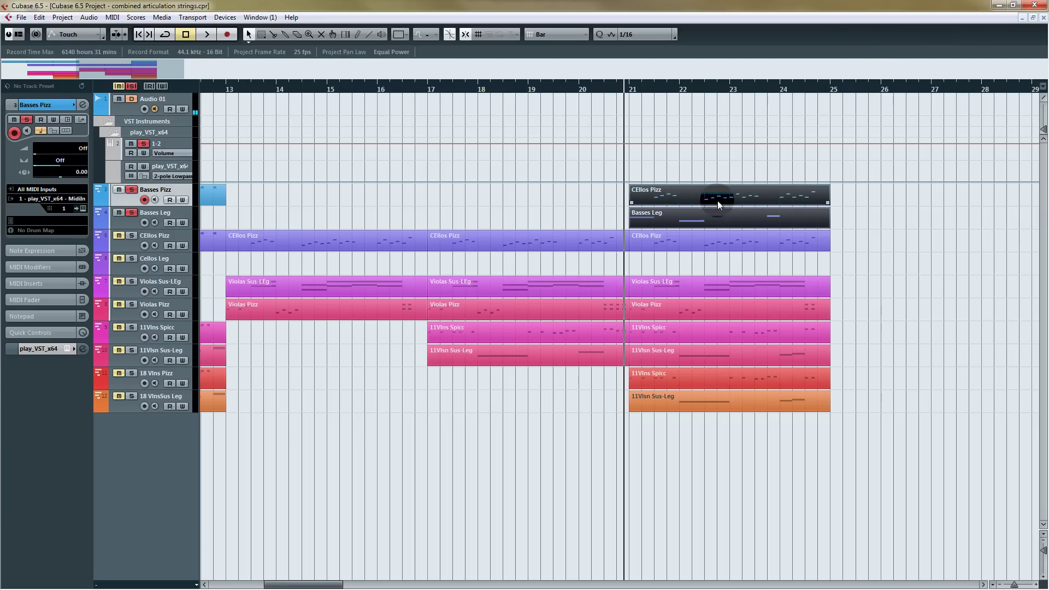
double_click(704, 201)
left_click_drag(178, 83, 116, 82)
key("space")
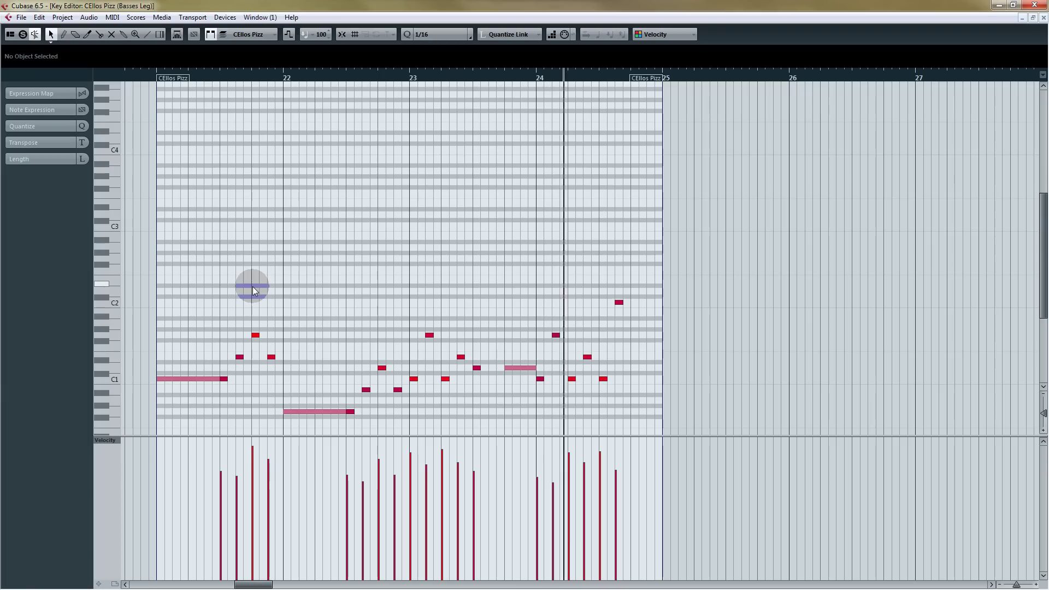
key("space")
Step: Reshape the velocities of the pizzicato bass notes in bars 21 and 22, audition them, and raise the first ones in bar 24
mouse_move(358, 462)
left_mouse_down()
mouse_move(348, 452)
mouse_move(399, 444)
left_mouse_up()
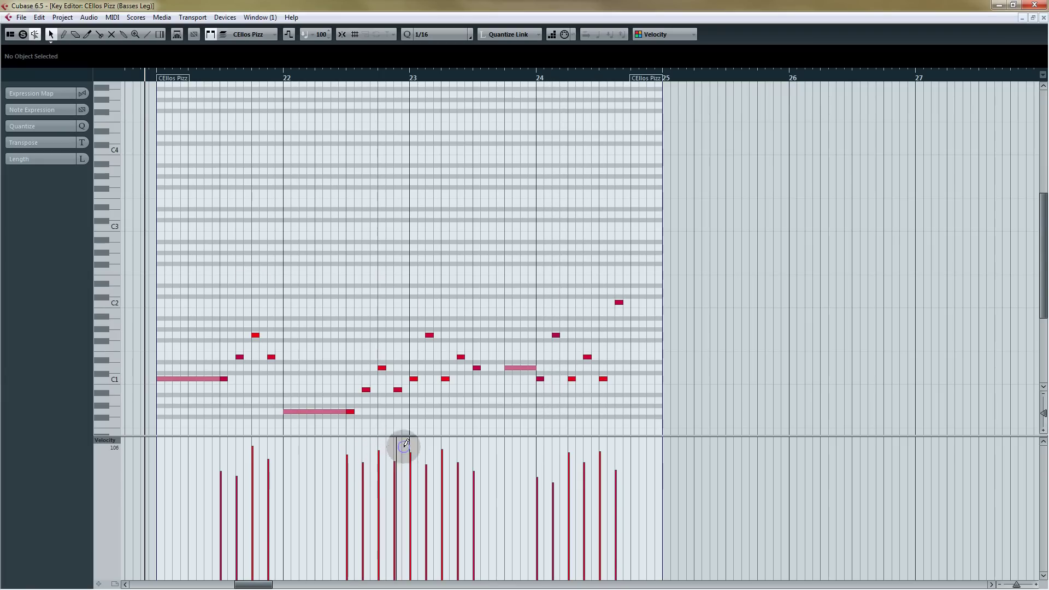
mouse_move(242, 435)
left_mouse_down()
mouse_move(225, 452)
mouse_move(237, 465)
left_mouse_up()
key("space")
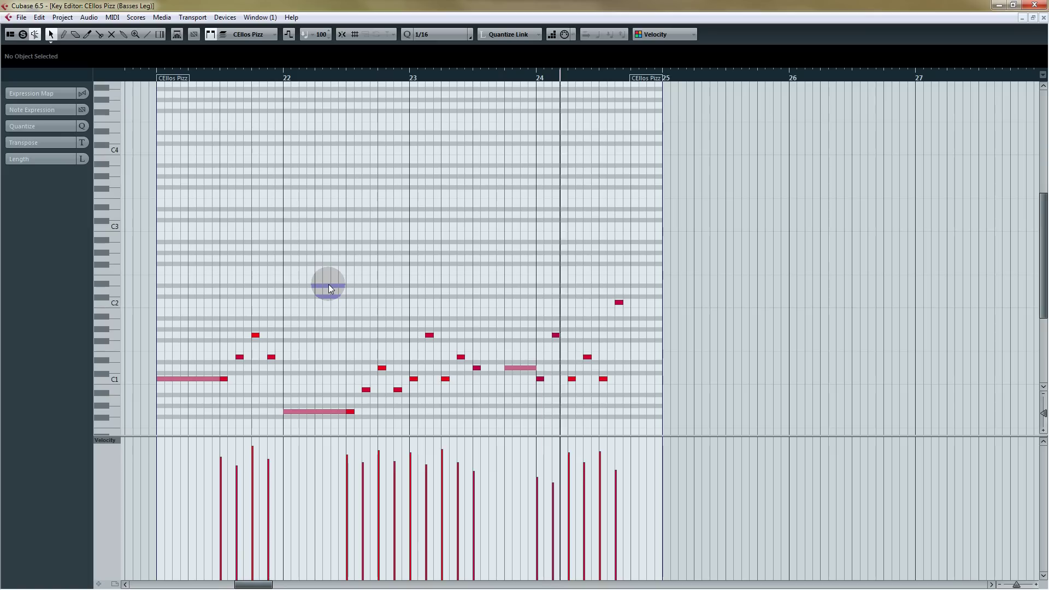
key("space")
mouse_move(566, 462)
left_mouse_down()
mouse_move(539, 461)
mouse_move(551, 466)
left_mouse_up()
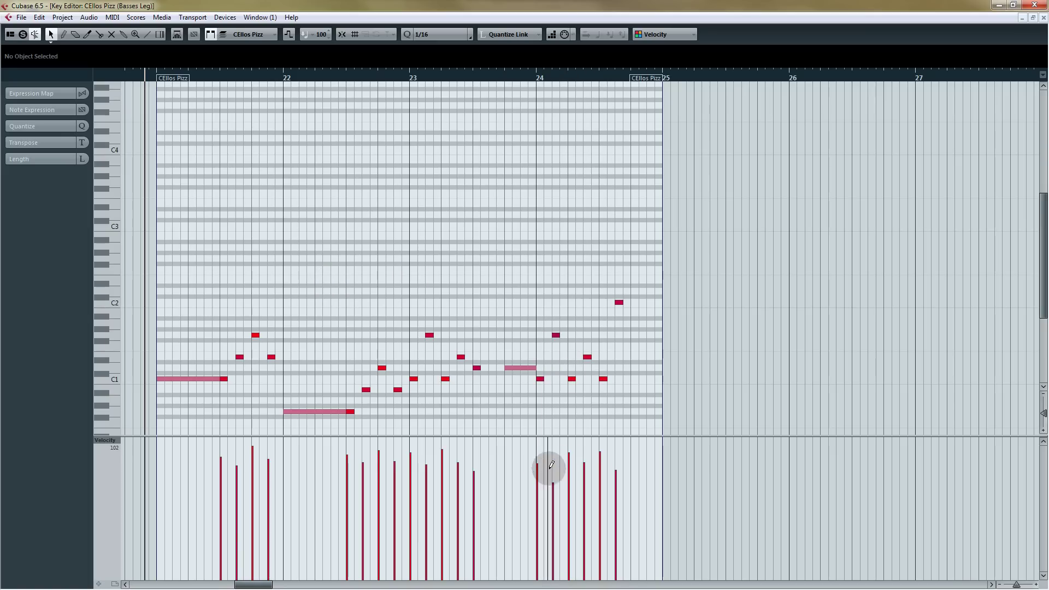
Step: Adjust the velocities of the three Basses Leg notes, setting the D1 note at 23.4.1 to 83, and play the passage
left_click_drag(518, 334, 514, 368)
left_click(513, 368)
left_click_drag(507, 474, 507, 487)
left_click_drag(345, 473, 157, 493)
key("space")
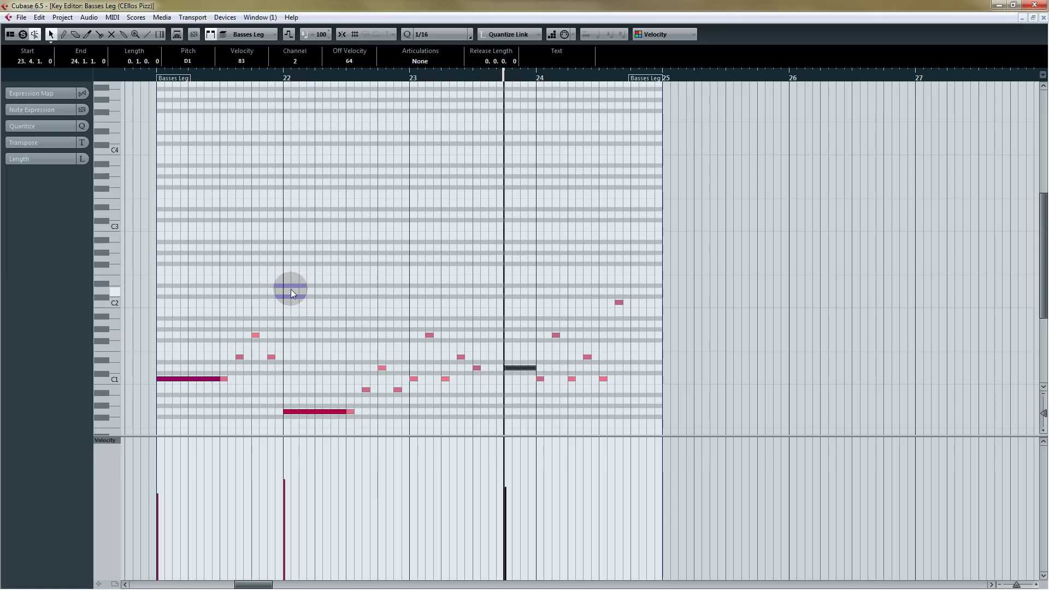
key("space")
Step: Set the D1 legato bass note's velocity to 75, fine-tune the bar 21 C1 note's velocity during playback, and close the editor
left_click_drag(505, 483, 505, 494)
left_click(159, 480)
key("space")
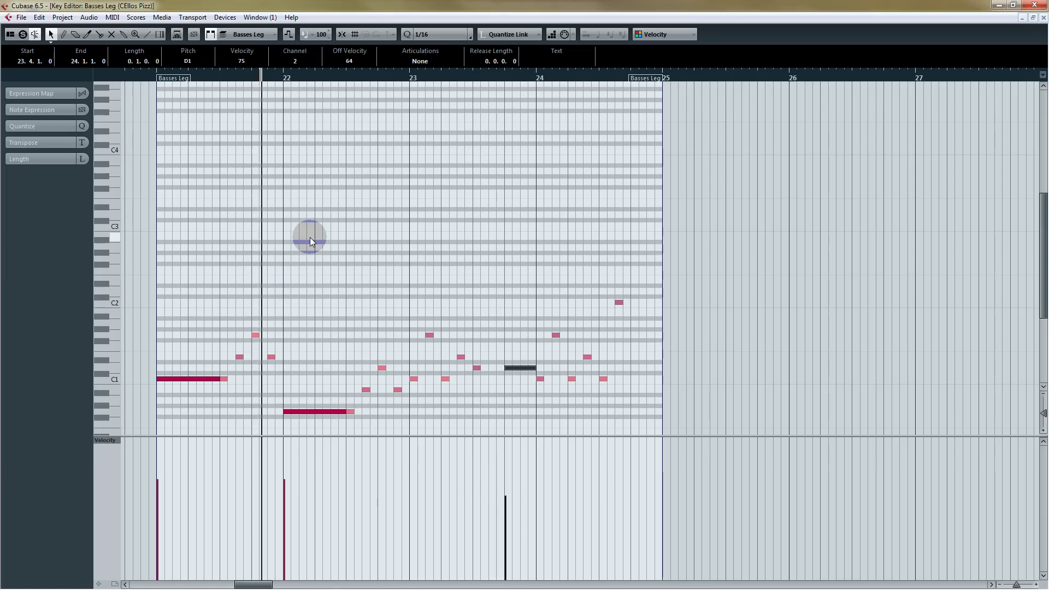
left_click(159, 490)
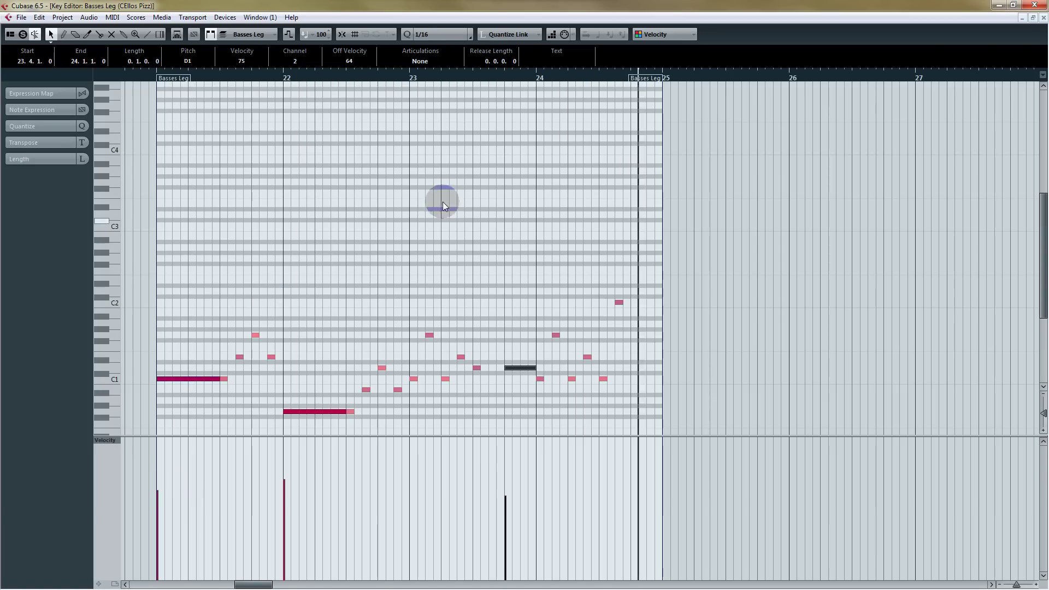
left_click(1043, 19)
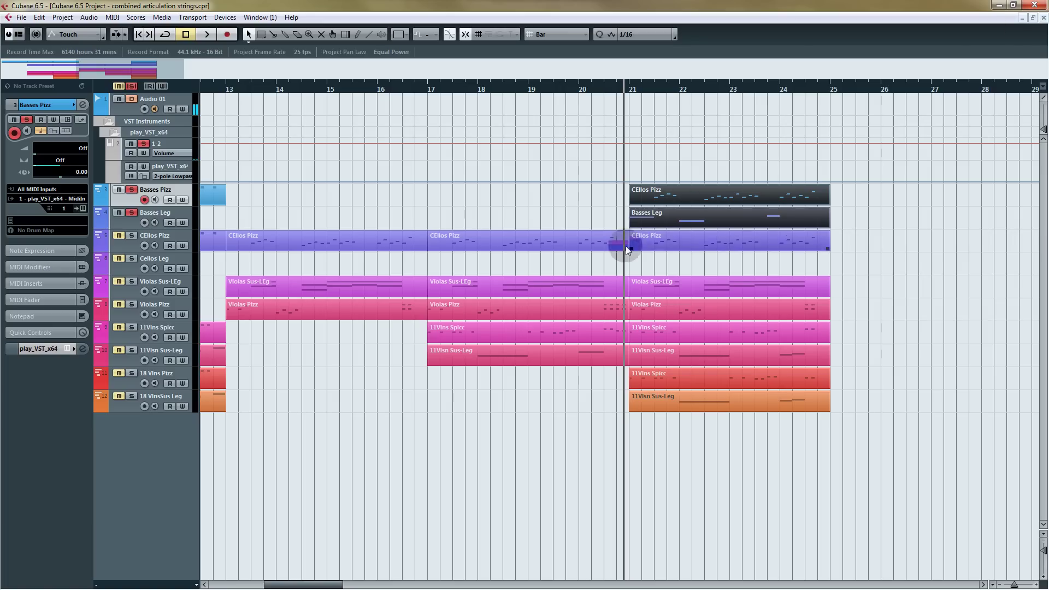
Step: Unsolo both basses tracks and solo Violas Sus-LEg and Violas Pizz instead
left_click(598, 263)
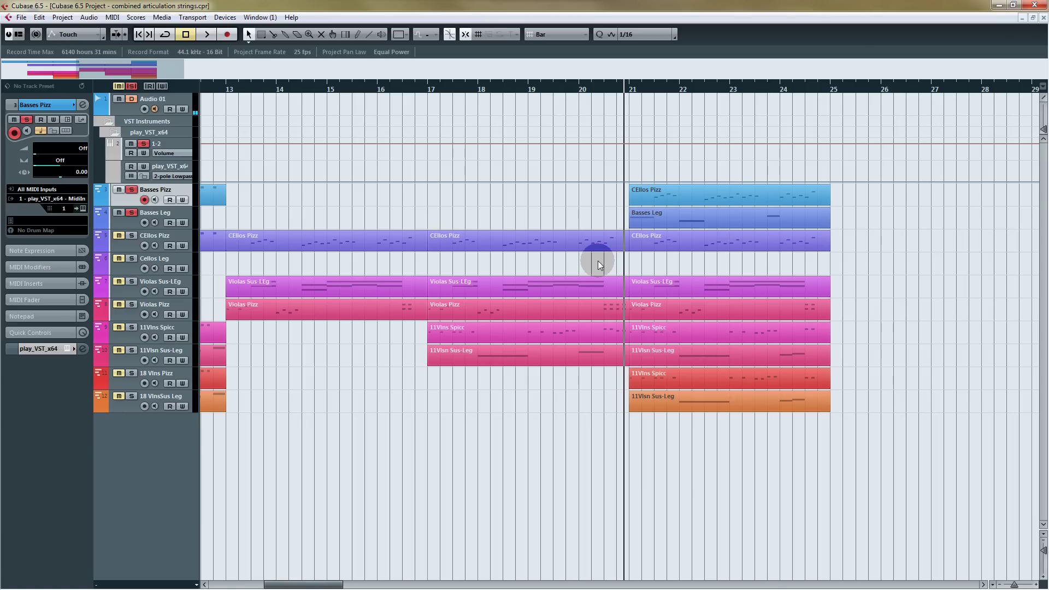
left_click(217, 376)
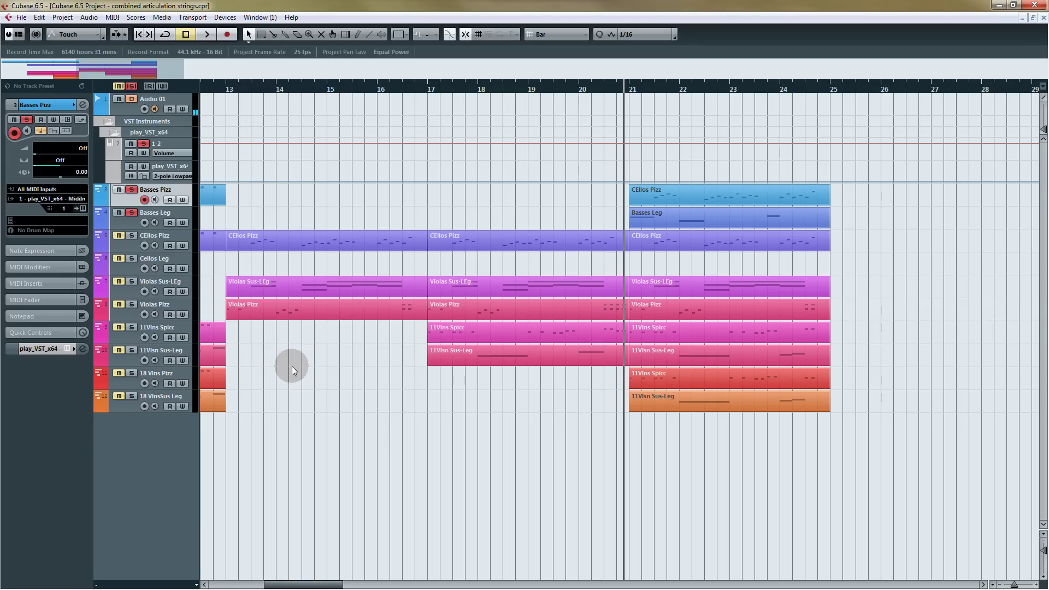
left_click(131, 189)
left_click(131, 213)
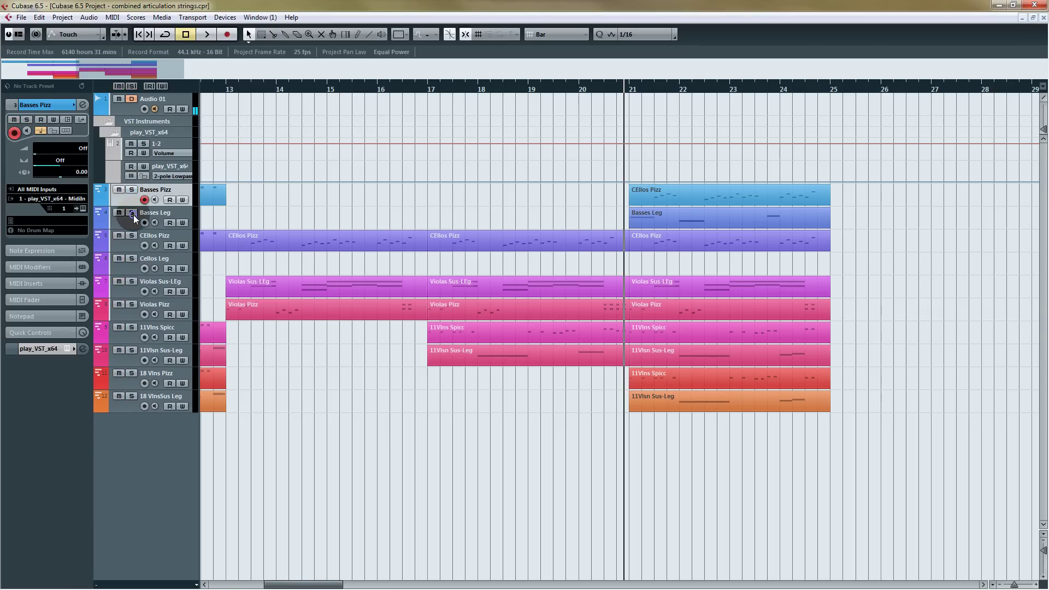
left_click(131, 277)
left_click(132, 300)
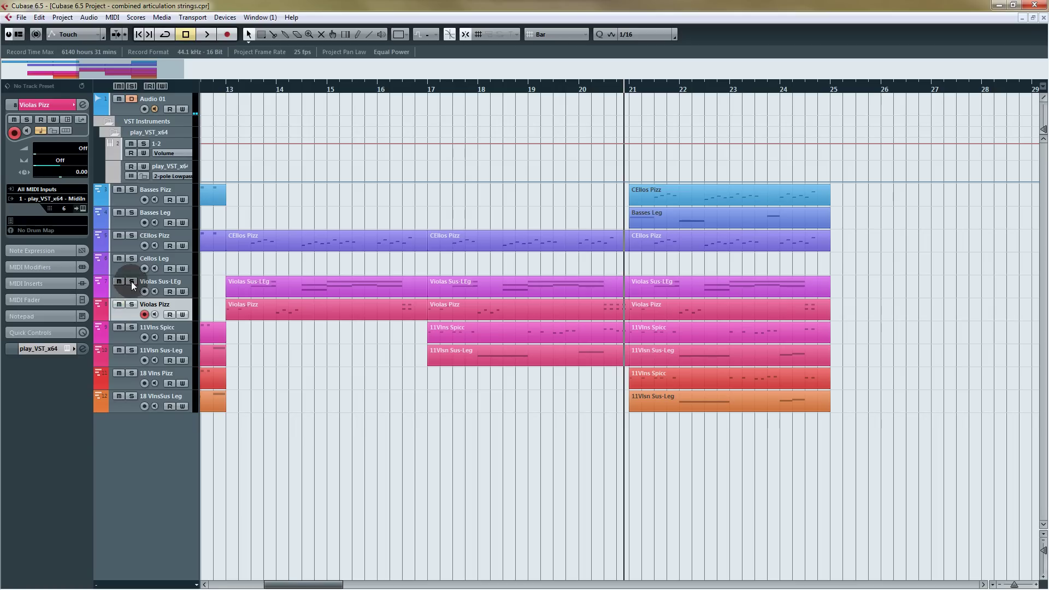
left_click(131, 281)
left_click(131, 305)
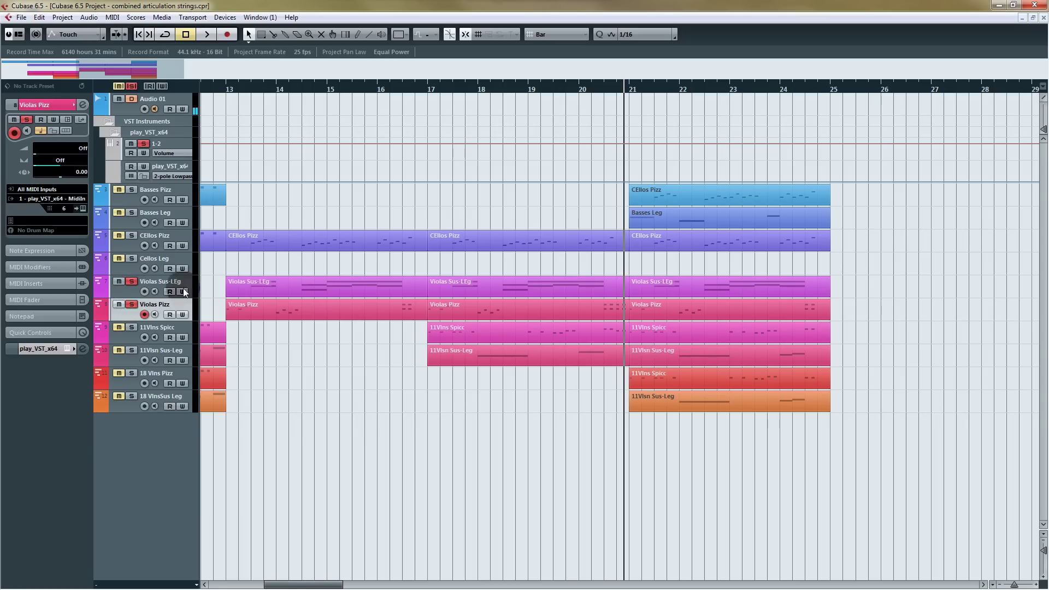
Step: Open the bar 13 Violas Sus-LEg and Violas Pizz parts together in the Key Editor and play them from just before bar 13
double_click(313, 281)
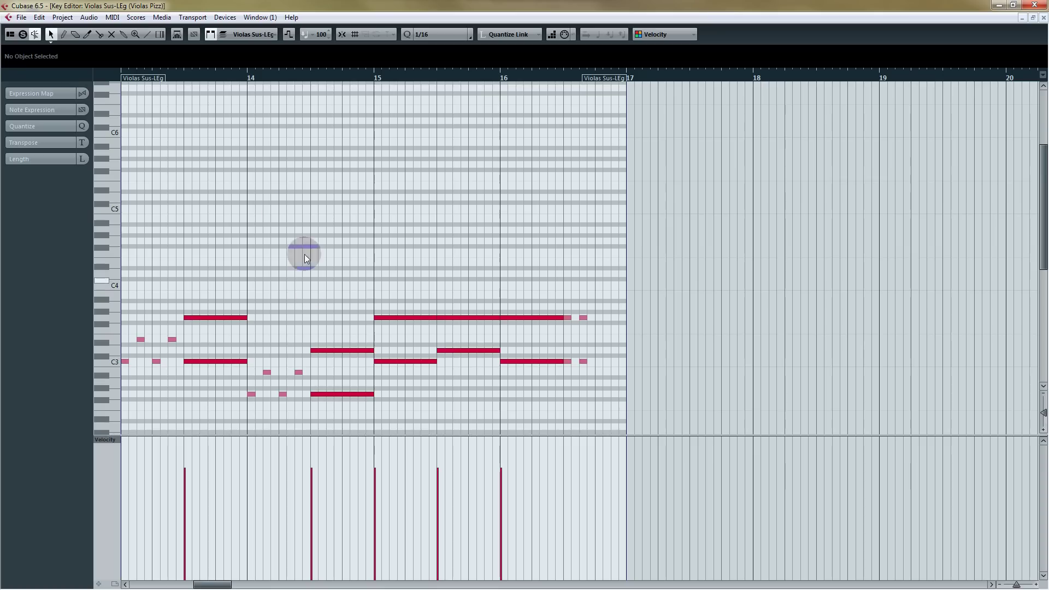
left_click_drag(271, 228, 307, 203)
left_click(151, 79)
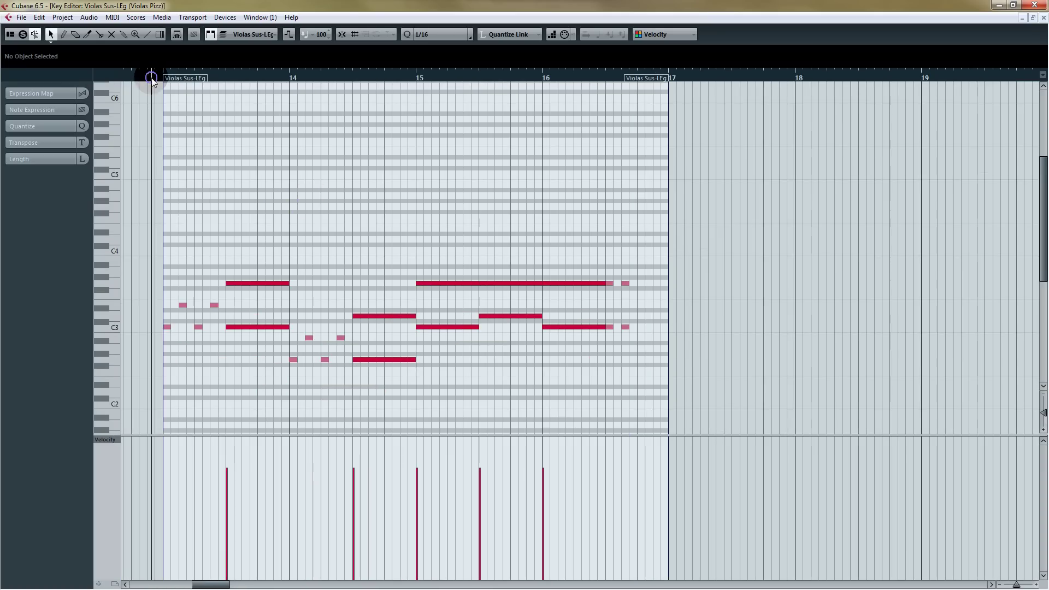
key("space")
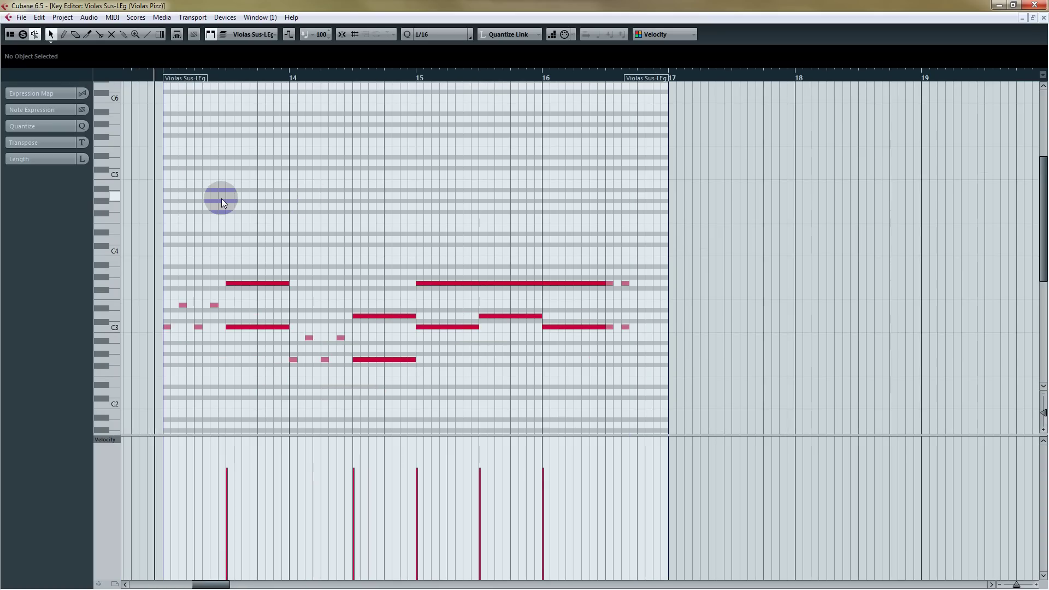
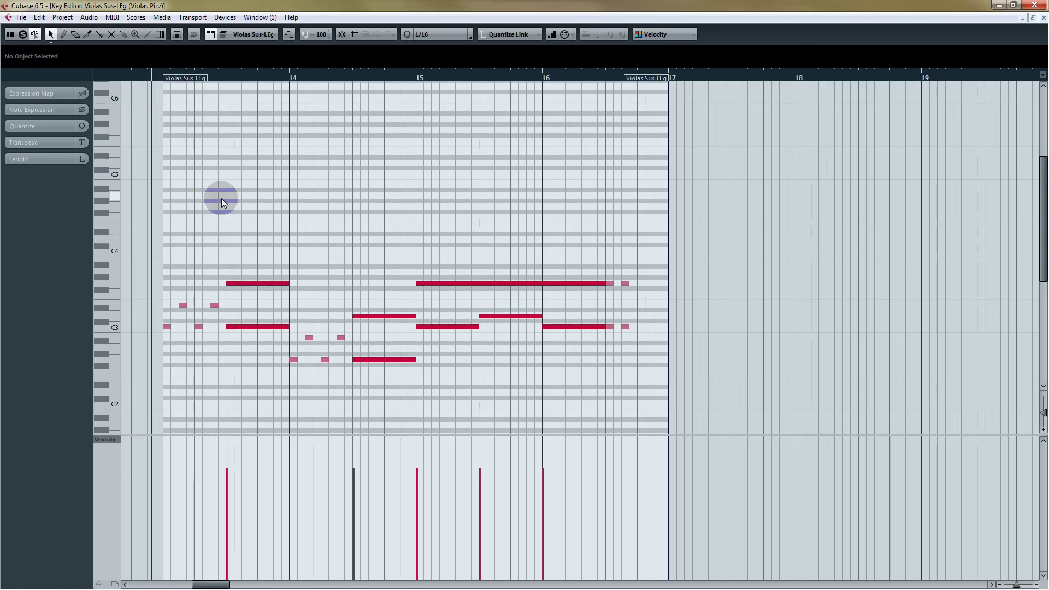
Step: Vary the velocities of the Violas Pizz notes in bars 13, 14 and 16, with the first C3 at 99, and play them
left_click(166, 326)
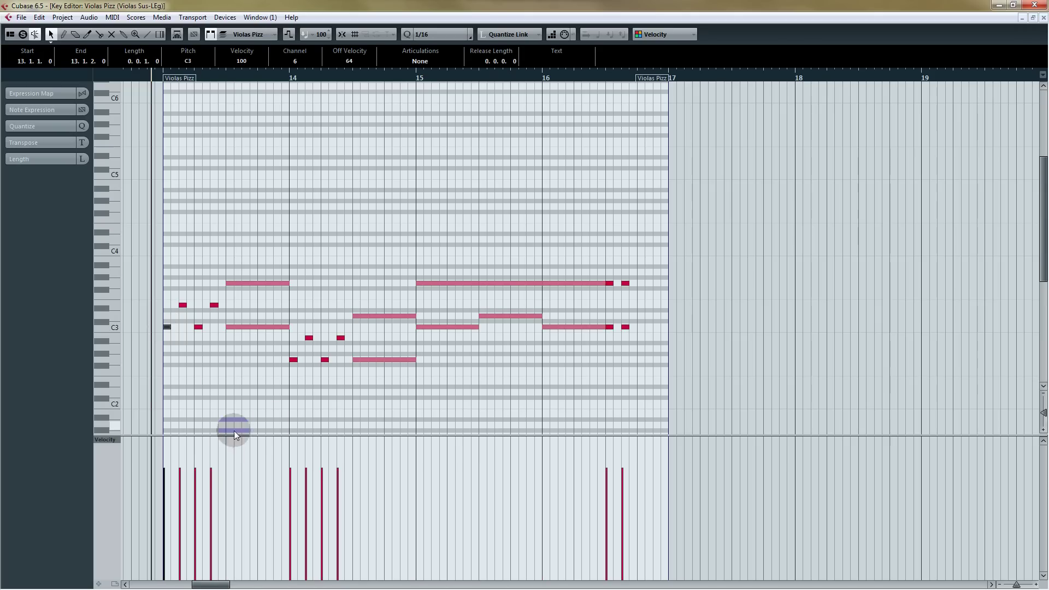
mouse_move(169, 484)
left_mouse_down()
mouse_move(228, 473)
mouse_move(169, 480)
mouse_move(180, 485)
mouse_move(202, 459)
left_mouse_up()
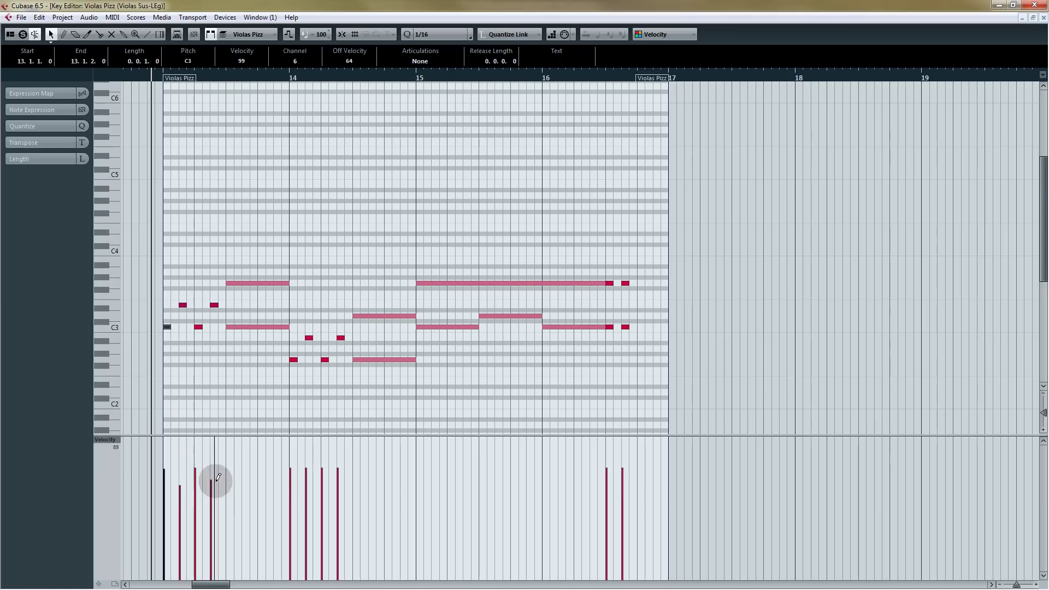
mouse_move(295, 468)
left_mouse_down()
mouse_move(318, 485)
mouse_move(319, 474)
mouse_move(375, 466)
mouse_move(539, 480)
mouse_move(611, 459)
mouse_move(588, 443)
left_mouse_up()
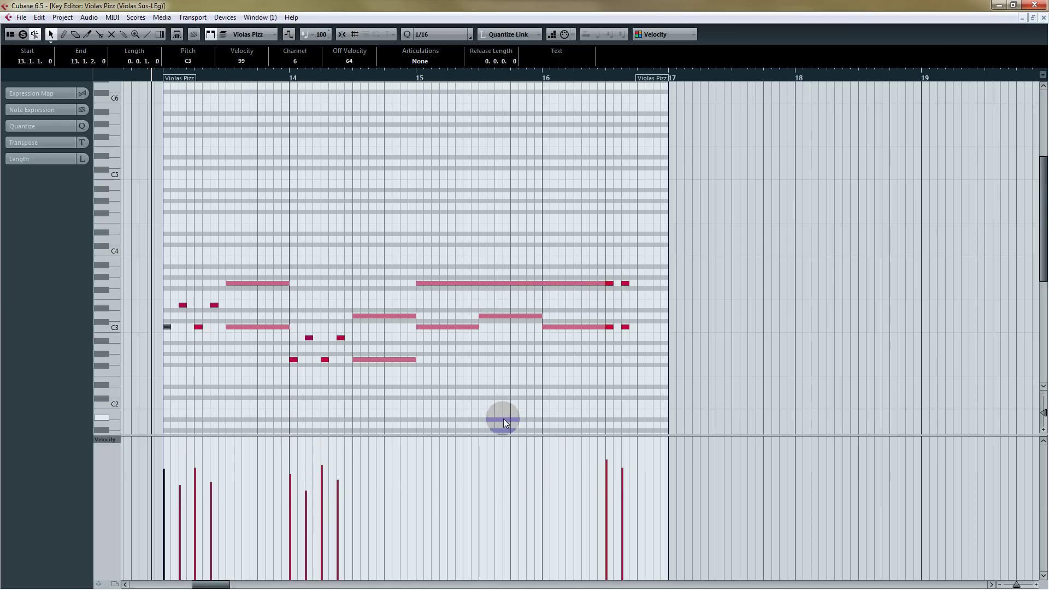
key("space")
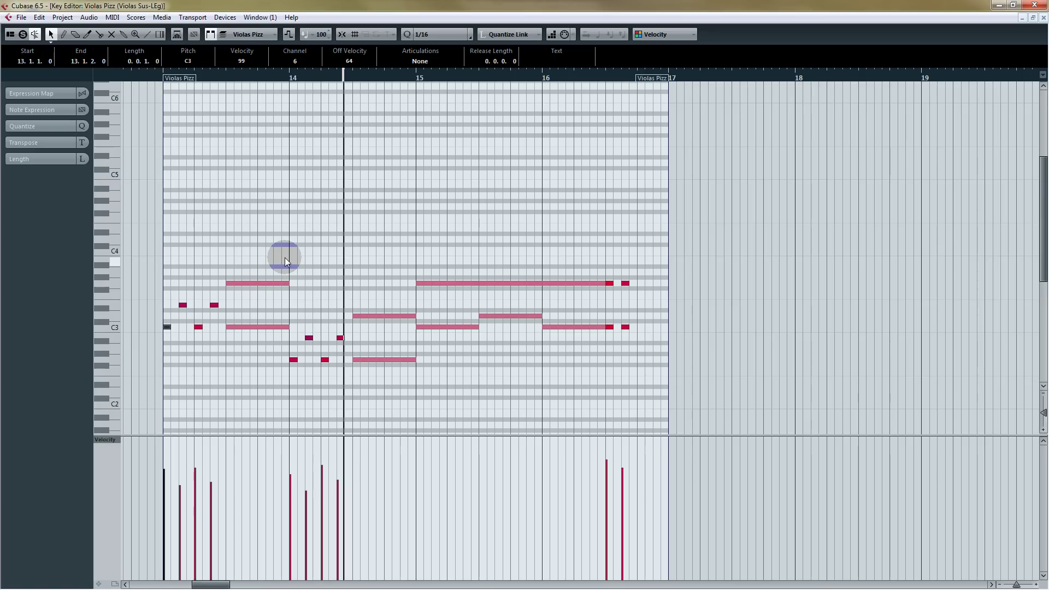
Step: Set the velocity of the sustained viola C3 at 13.3.1 to 80 and the G3 above it to 100
left_click_drag(270, 236, 266, 336)
left_click(254, 283)
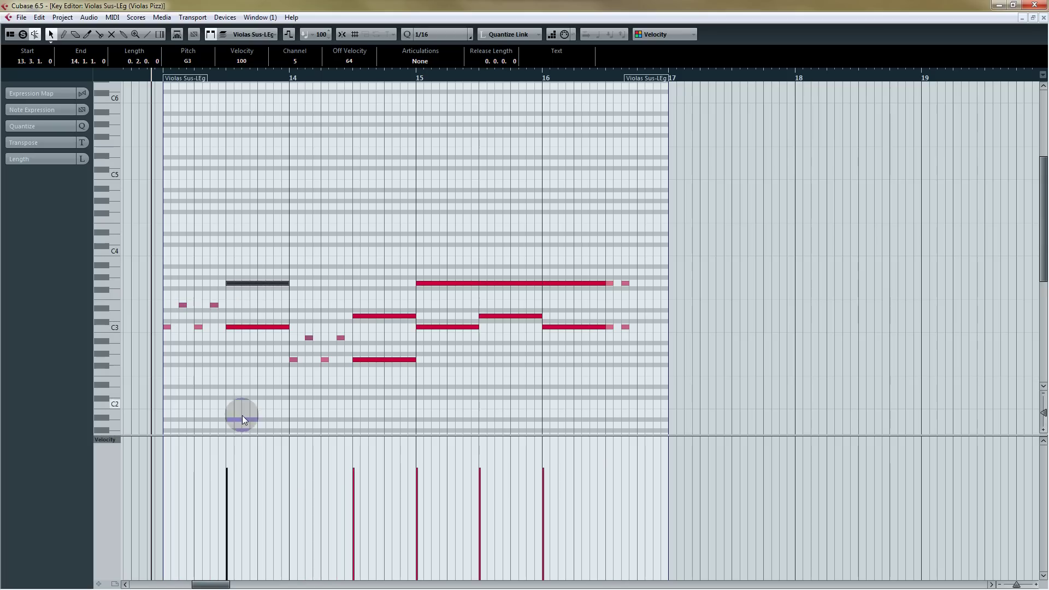
left_click(235, 395)
left_click(241, 327)
left_click_drag(227, 469, 232, 485)
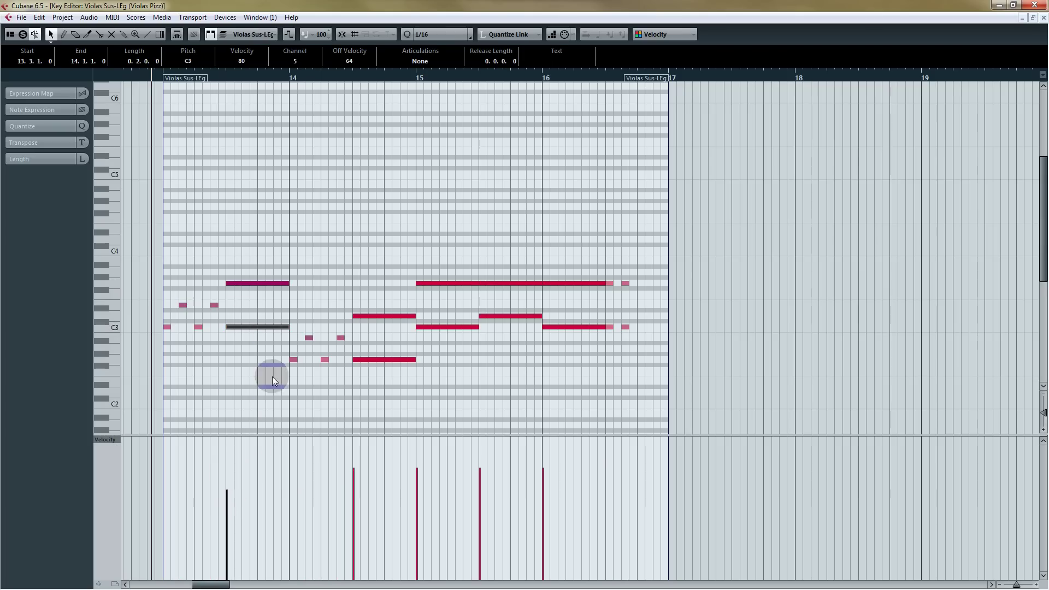
left_click(241, 350)
left_click(243, 284)
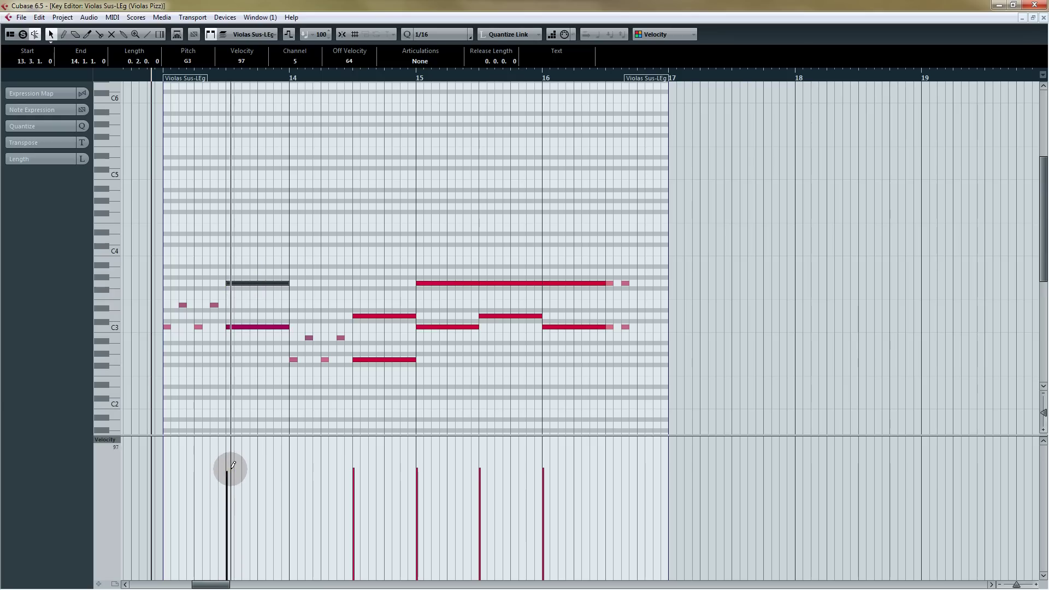
left_click(254, 358)
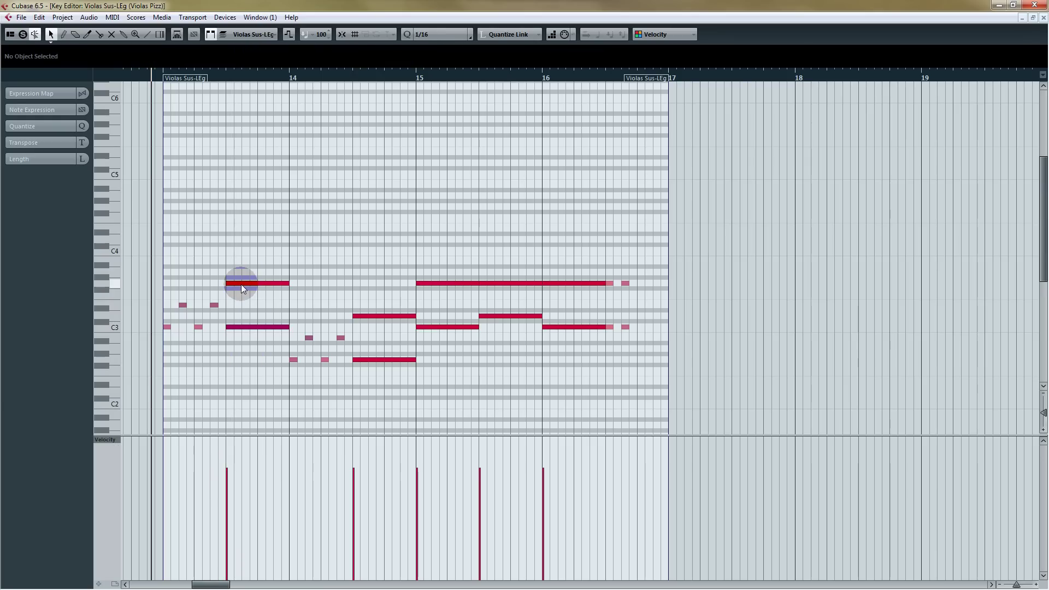
Step: Shift the sustained G3 to start at 13.3.1.116, set its velocity to 91, and lower the C3 note's velocity slightly
left_click_drag(240, 283, 248, 284)
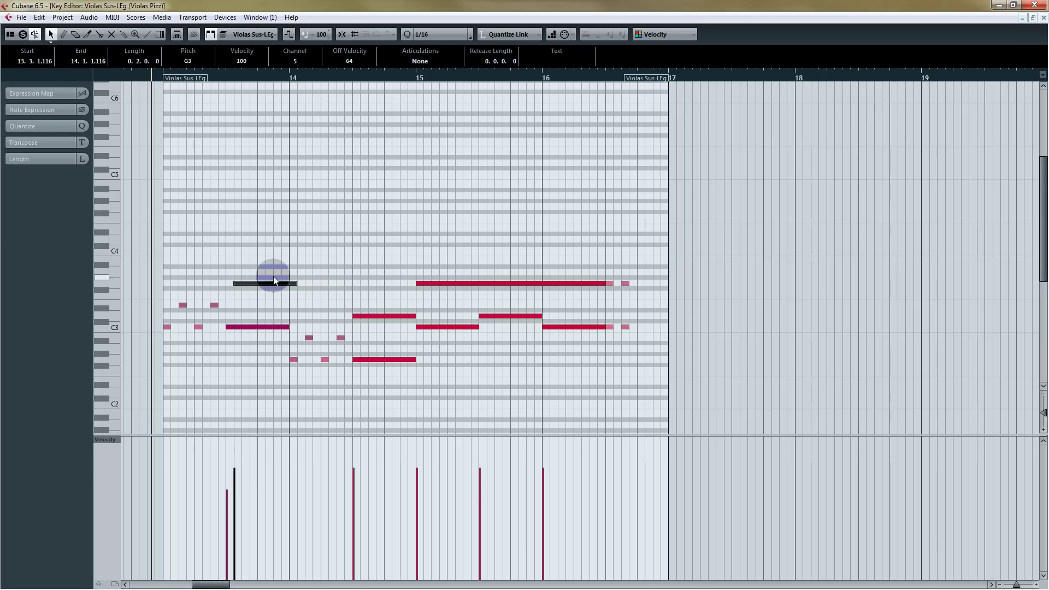
left_click(244, 328)
left_click_drag(228, 495, 236, 477)
left_click(266, 283)
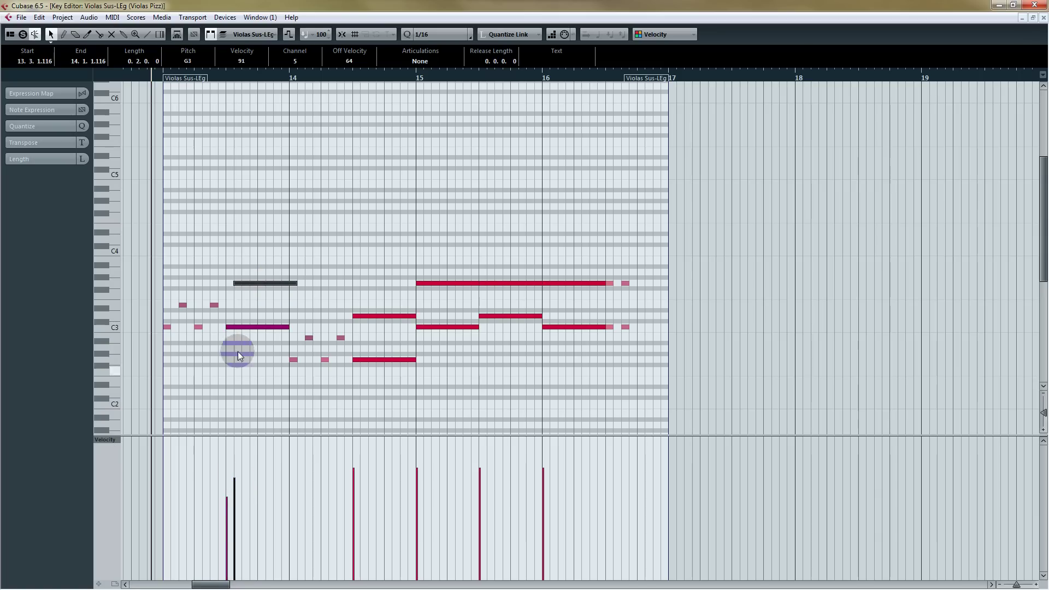
Step: Quantize the offset sustained viola G3 in bar 13 so it starts exactly at 13.3.1, with its velocity back at 100
left_click_drag(248, 283, 241, 283)
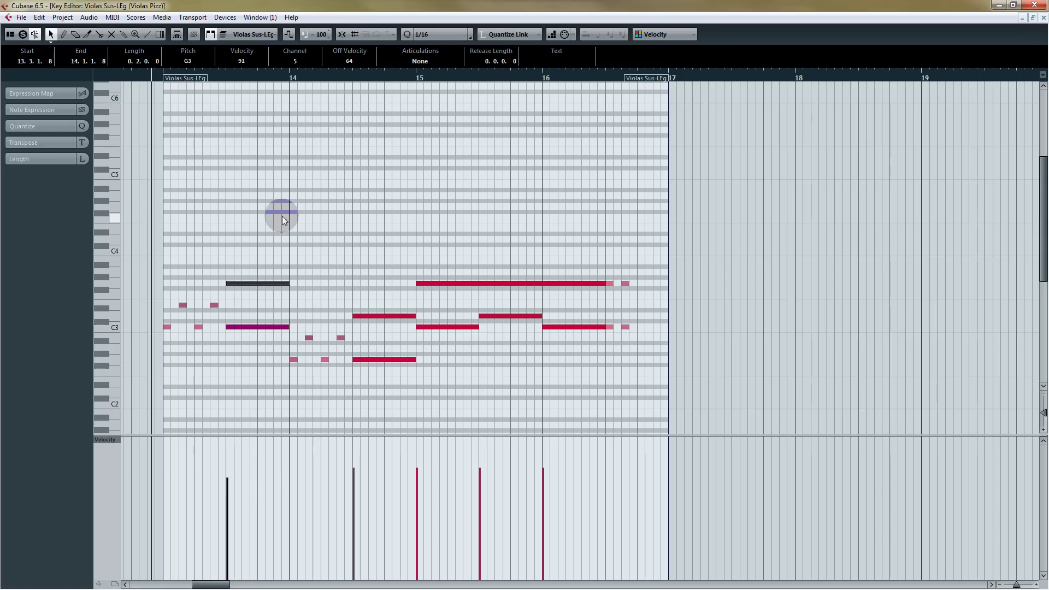
key("ctrl+z")
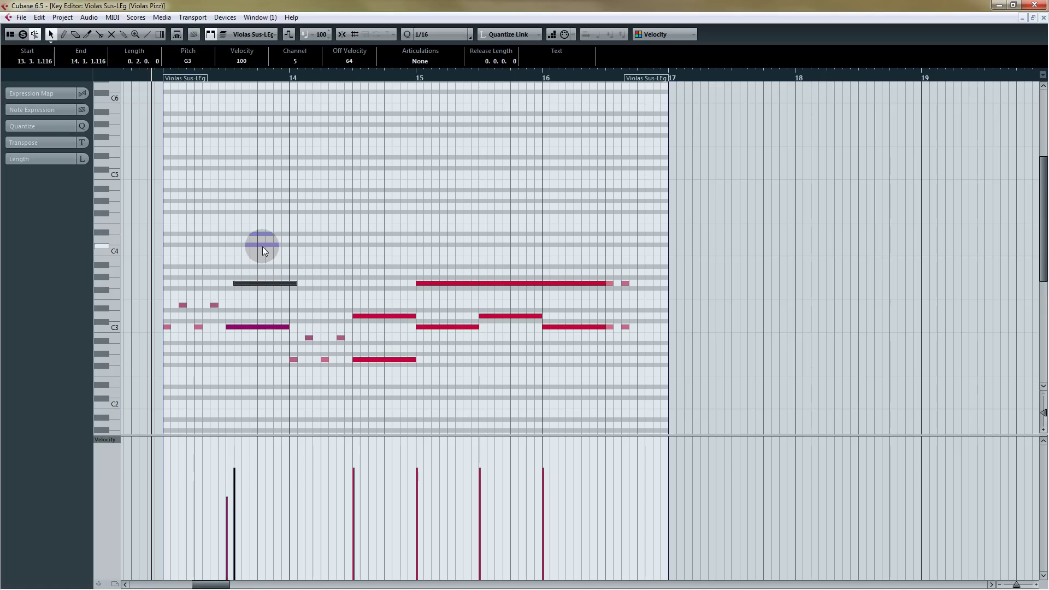
key("q")
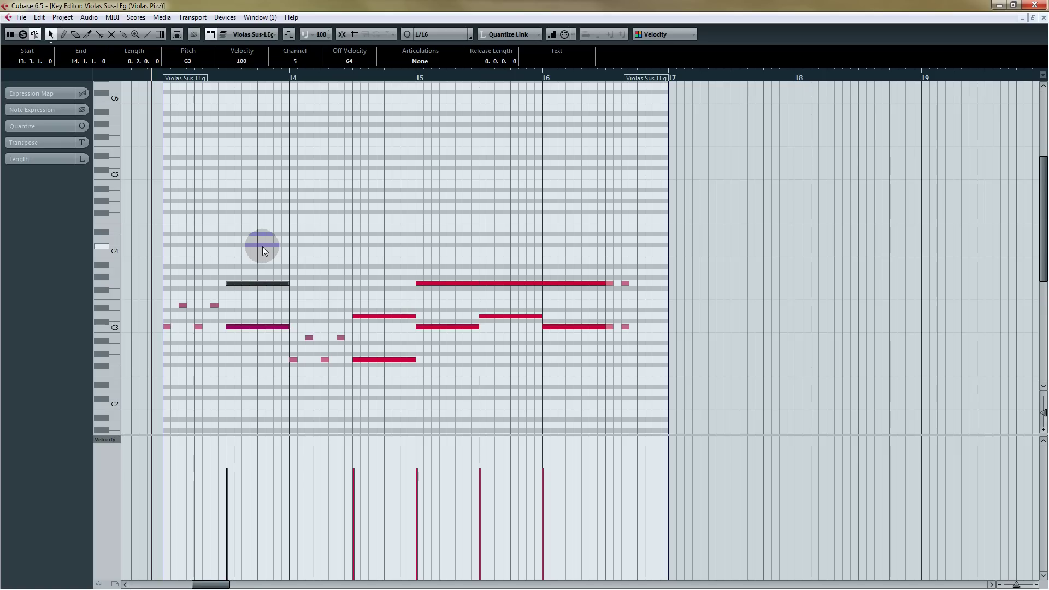
left_click(242, 364)
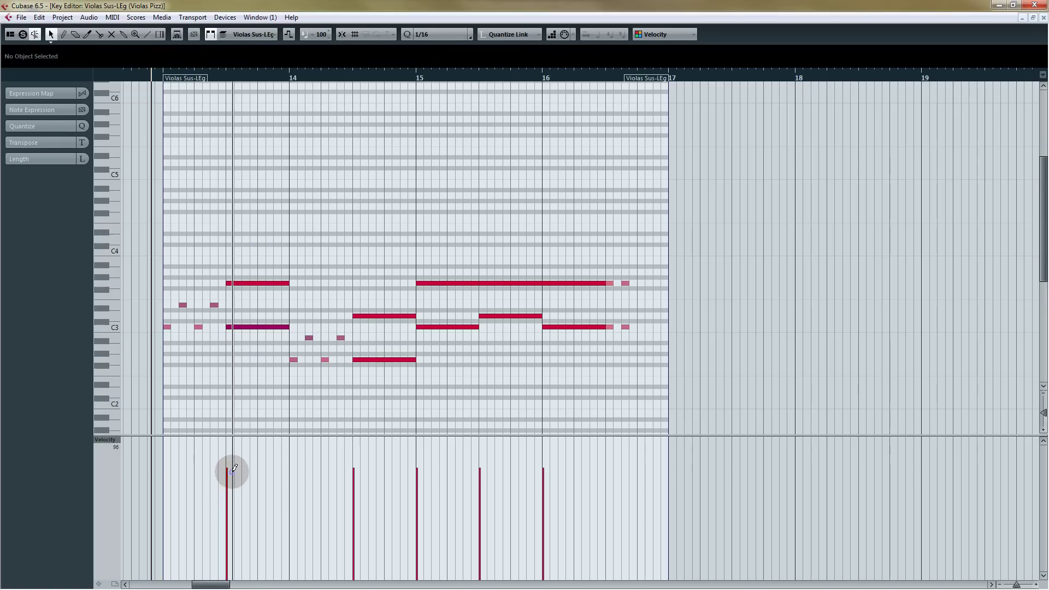
Step: Set the velocity of the sustained viola C3 at 13.3.1 to 83 and play the passage in bar 13
left_click(258, 326)
left_click_drag(238, 474, 236, 490)
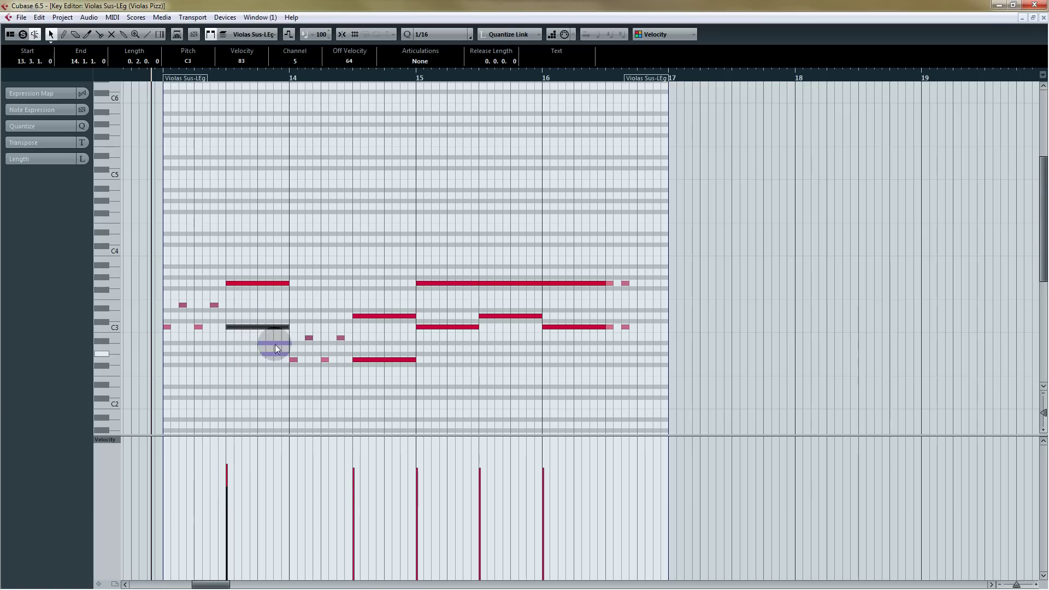
key("space")
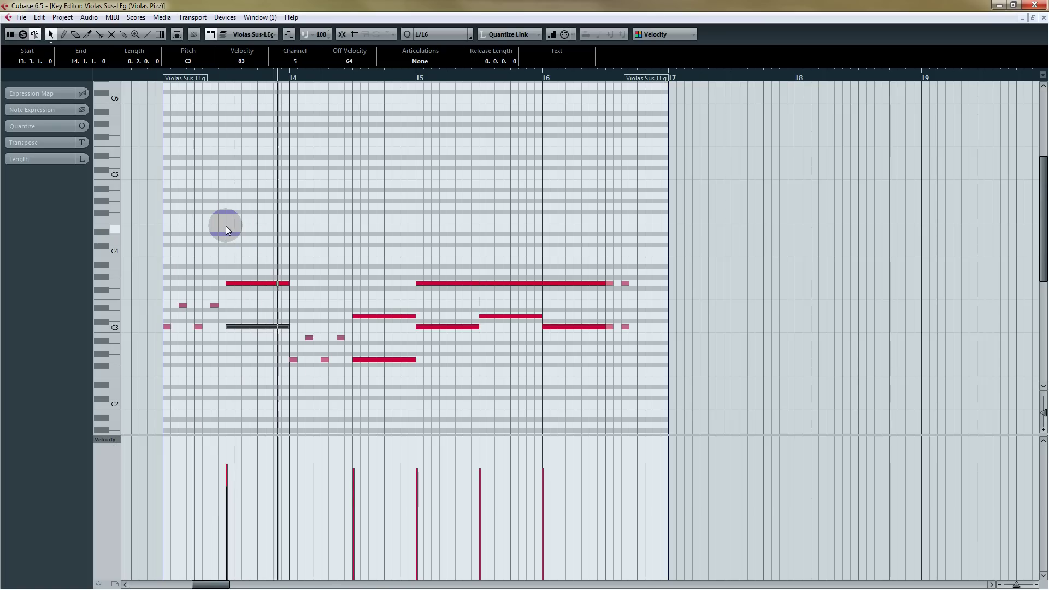
key("space")
Step: Lower the velocities of the sustained viola notes at 14.3.1, with the G2 at 89
left_click(357, 479)
left_click(377, 359)
left_click_drag(377, 359, 377, 358)
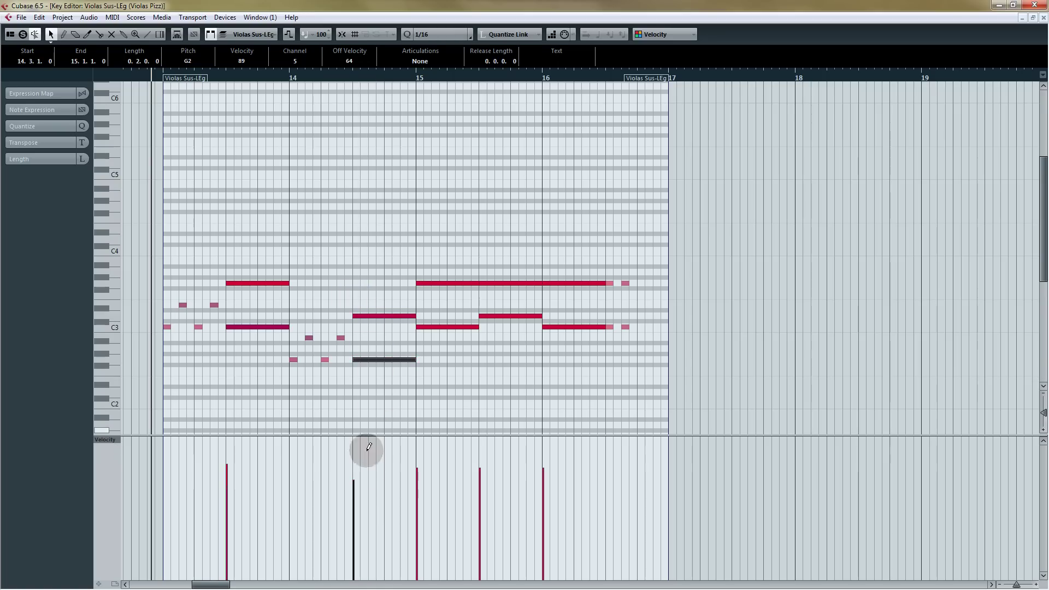
Step: Vary the velocities of the sustained viola notes in bar 15, keeping the G3 at 15.3.1 softer than the D3 below it
left_click_drag(441, 360, 446, 284)
mouse_move(423, 442)
left_mouse_down()
mouse_move(420, 469)
mouse_move(454, 473)
mouse_move(493, 458)
mouse_move(555, 475)
mouse_move(546, 484)
mouse_move(541, 469)
left_mouse_up()
left_click(497, 316)
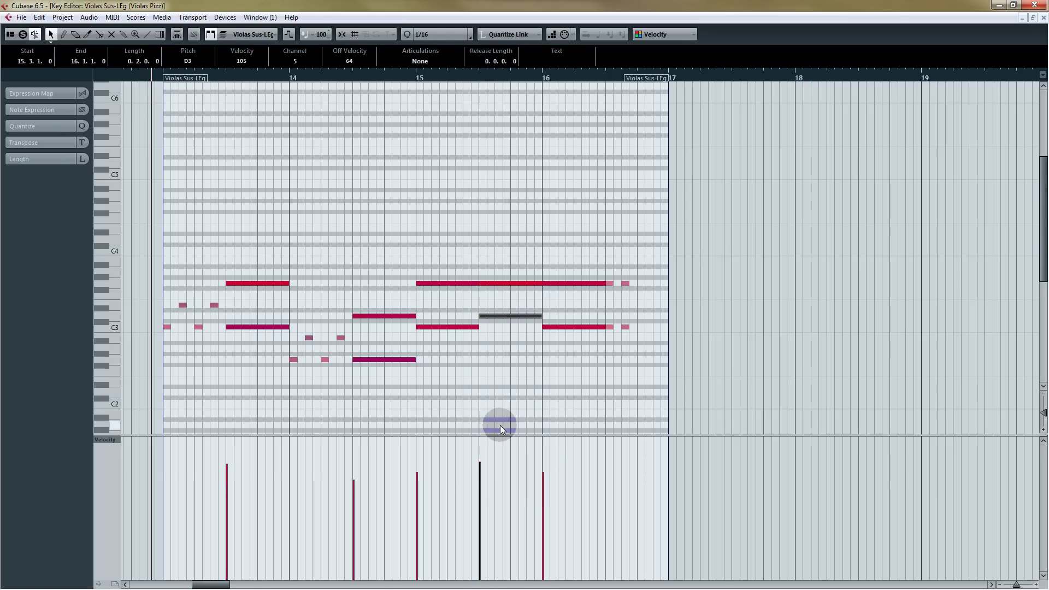
left_click(502, 282)
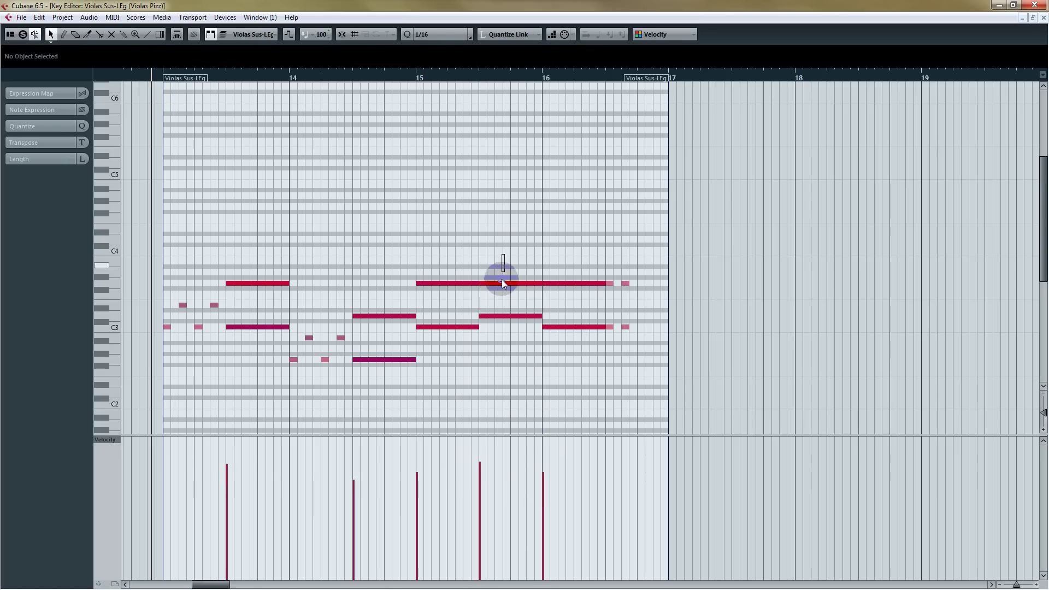
left_click_drag(487, 474, 490, 483)
left_click(501, 336)
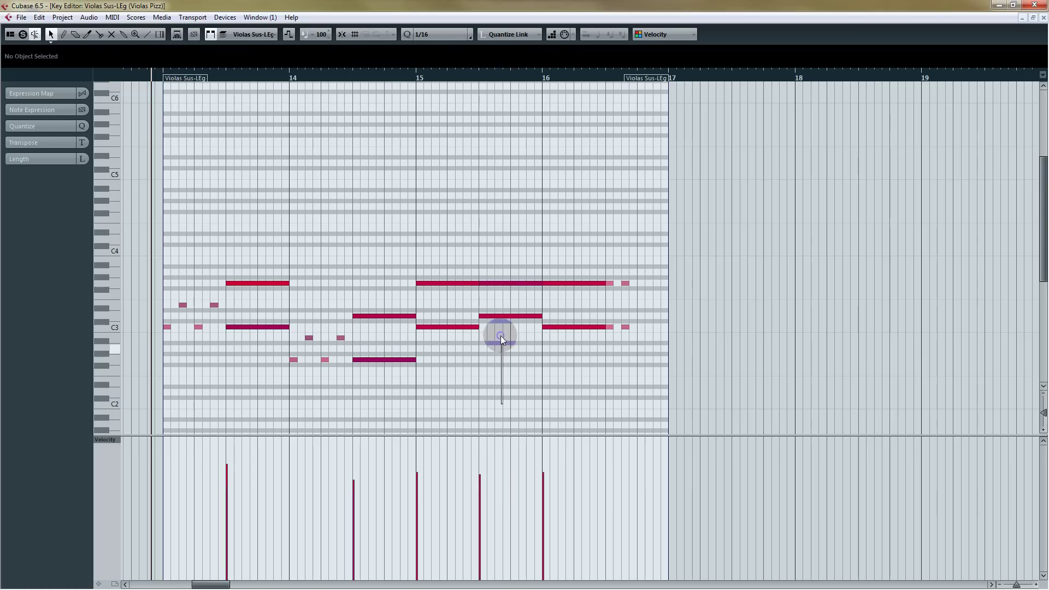
left_click_drag(480, 445, 483, 468)
Step: Set the velocity of the sustained viola G3 at 16.1.1 to 82 and play the whole viola passage
left_click(551, 344)
left_click(574, 283)
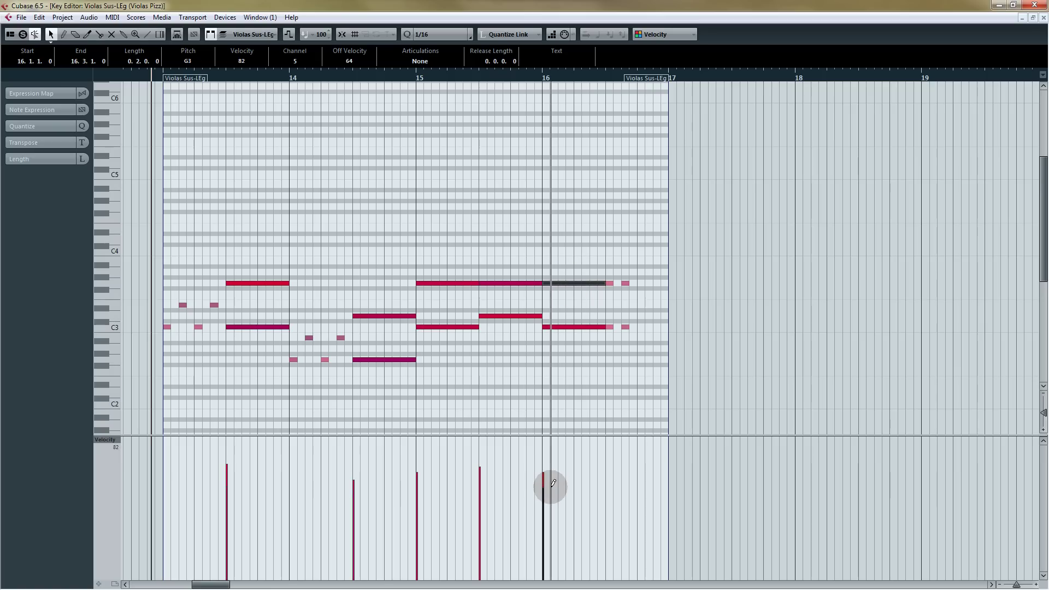
key("space")
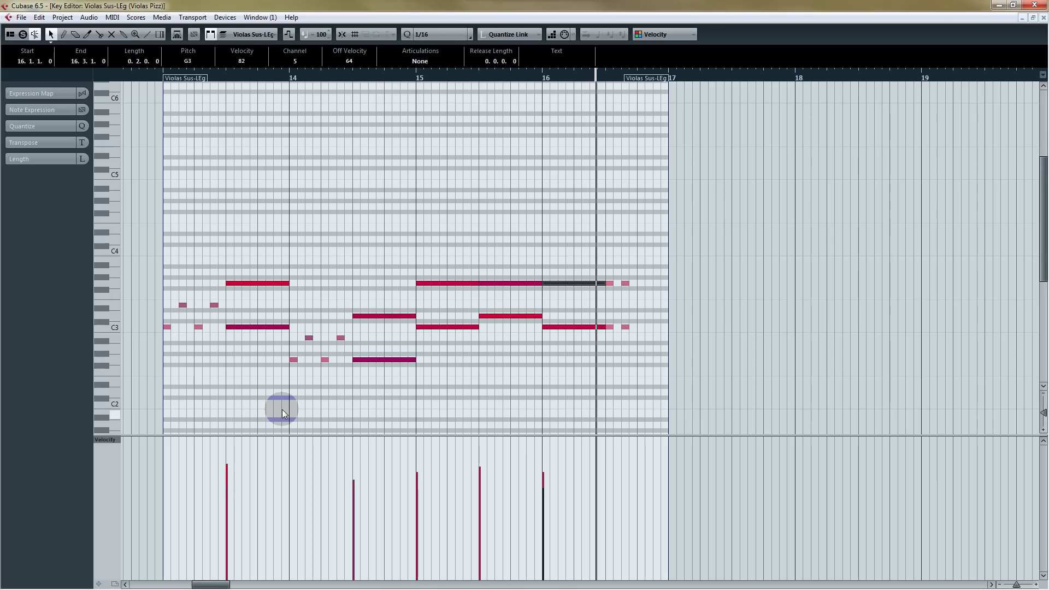
key("space")
left_click(714, 171)
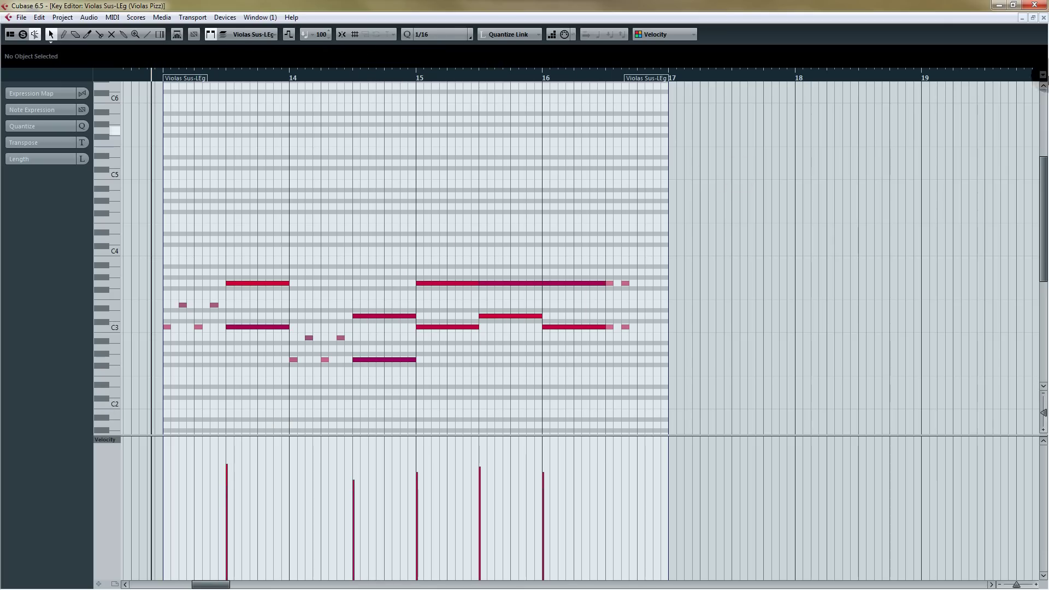
Step: Replace the Violas Sus-LEg and Violas Pizz parts at bar 17 with duplicates of the edited bar 13 parts
left_click(1043, 18)
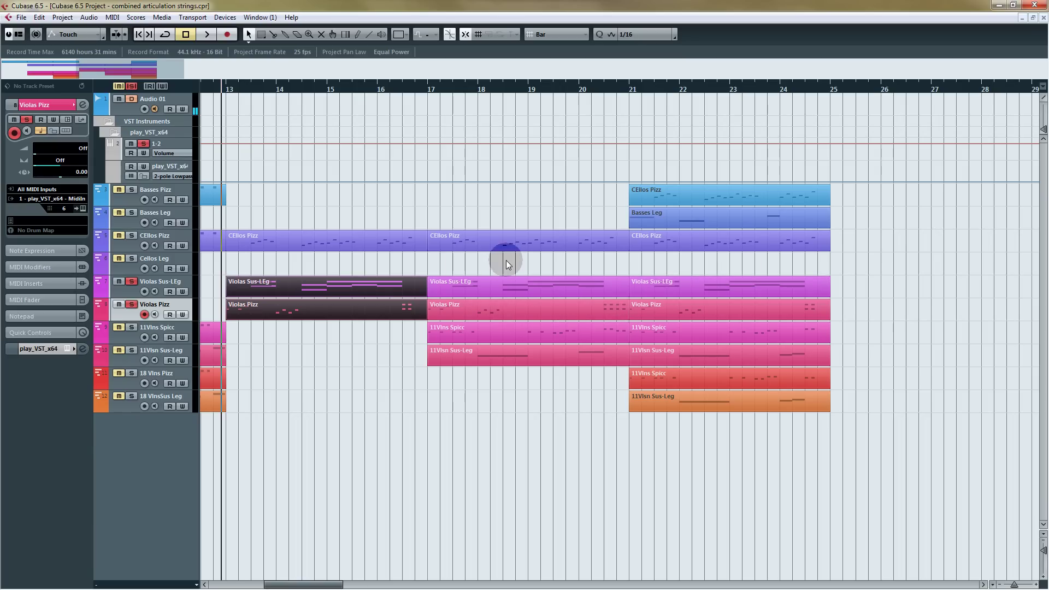
double_click(606, 317)
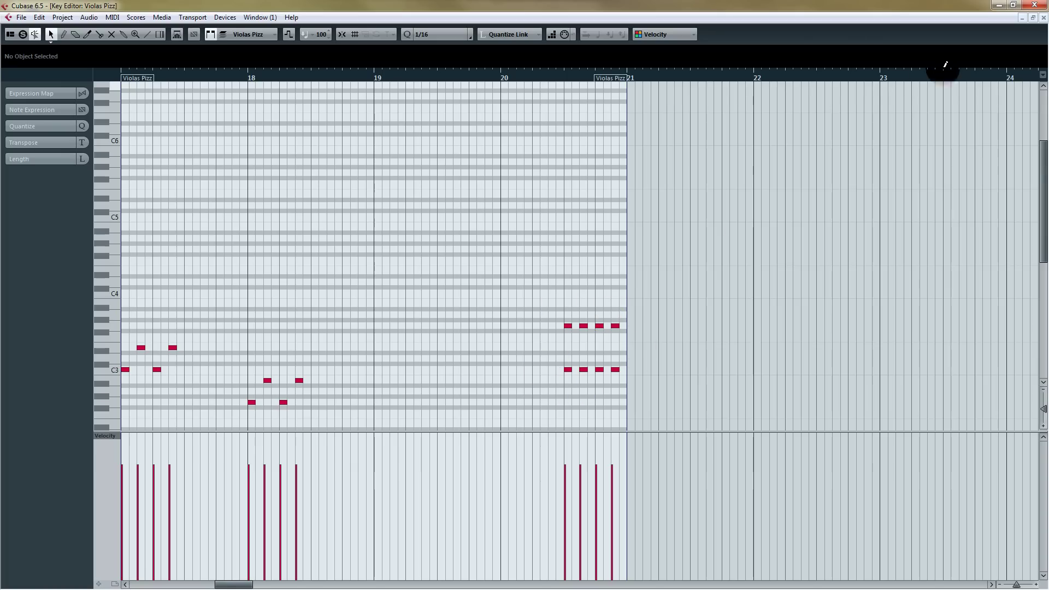
left_click(1044, 18)
left_click(589, 276)
left_click(575, 311, "shift")
key("Delete")
left_click_drag(474, 273, 261, 321)
key("ctrl+d")
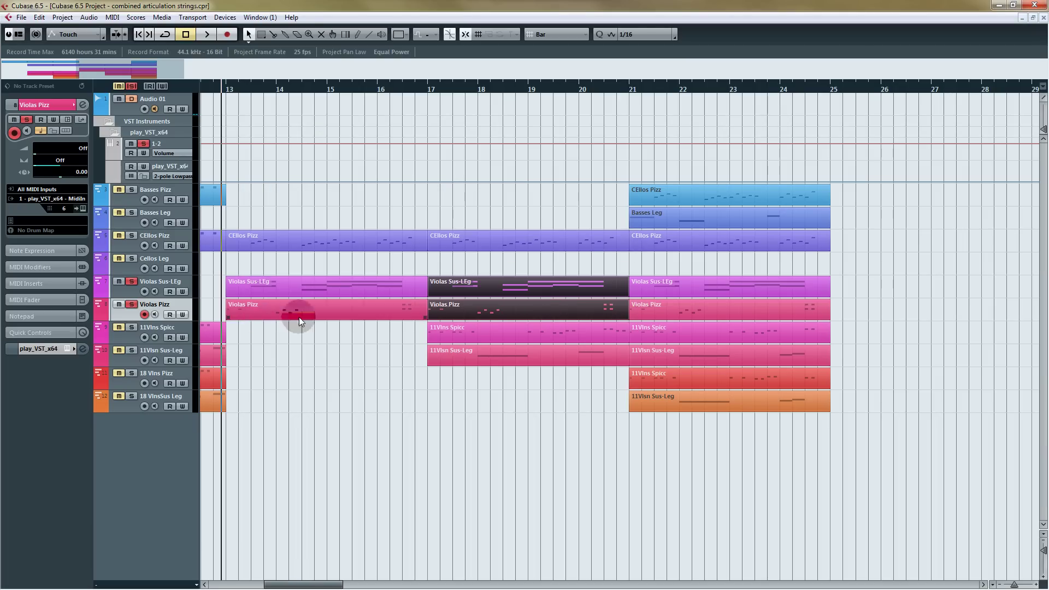
Step: Open the duplicated bar 17 viola parts together and copy the last pizzicato C3 and G3 pairs to 20.4.1 with snap on
double_click(597, 304)
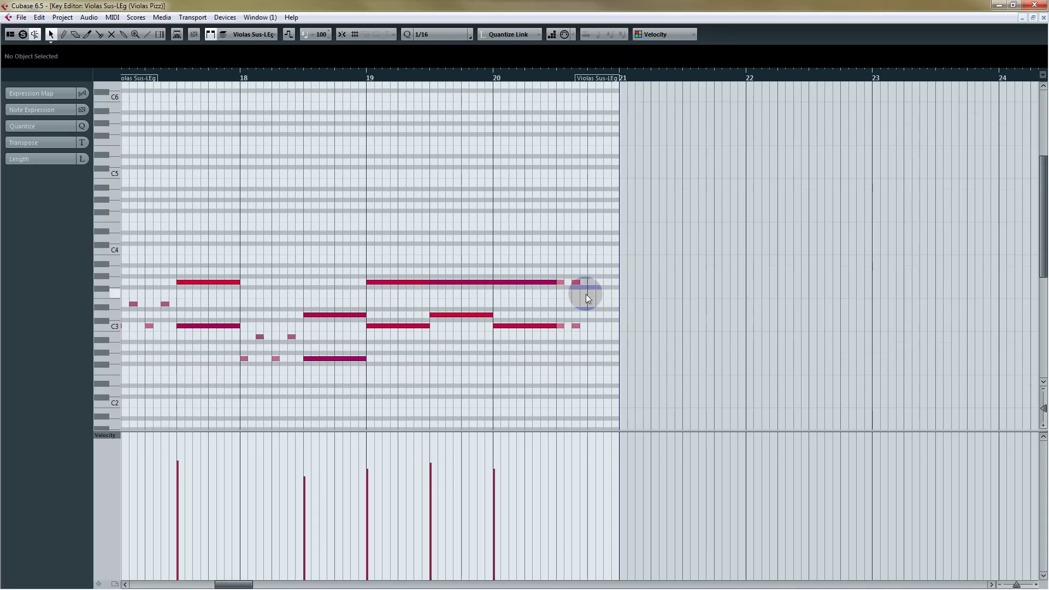
left_click_drag(565, 327, 592, 327)
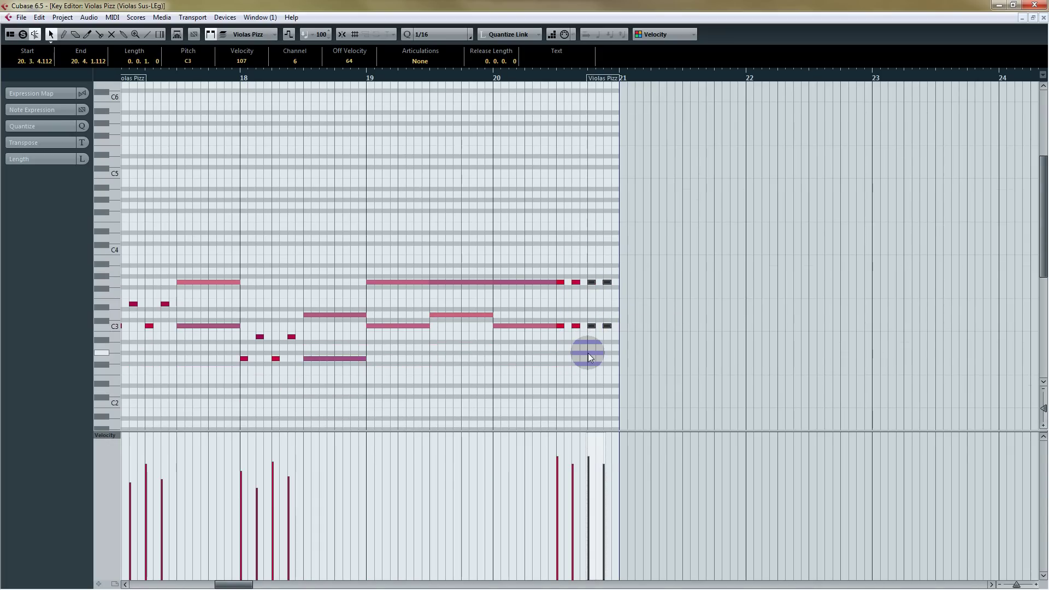
key("Delete")
left_click(326, 35)
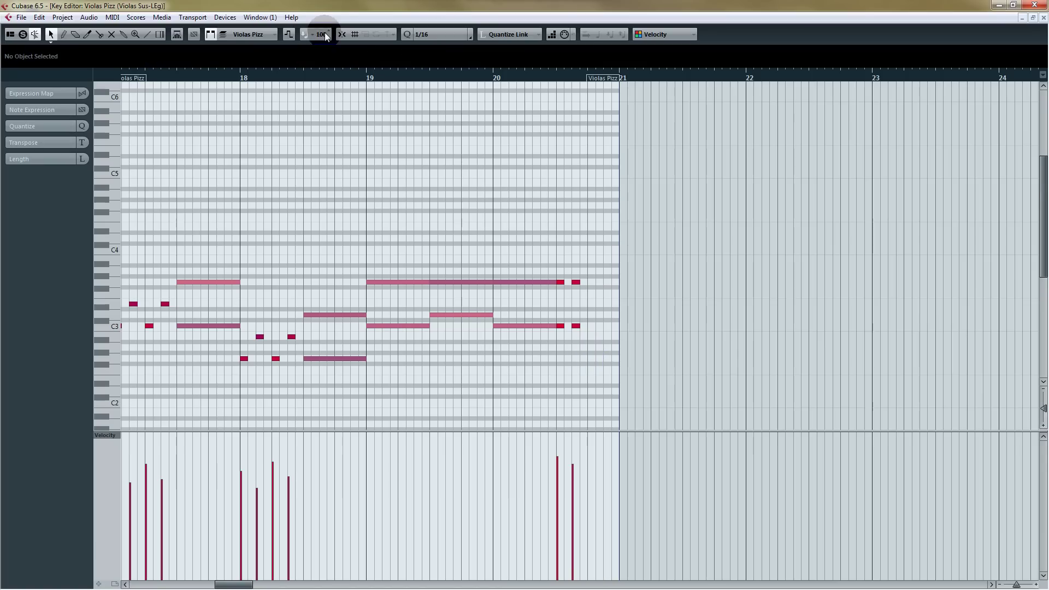
left_click_drag(602, 248, 592, 328)
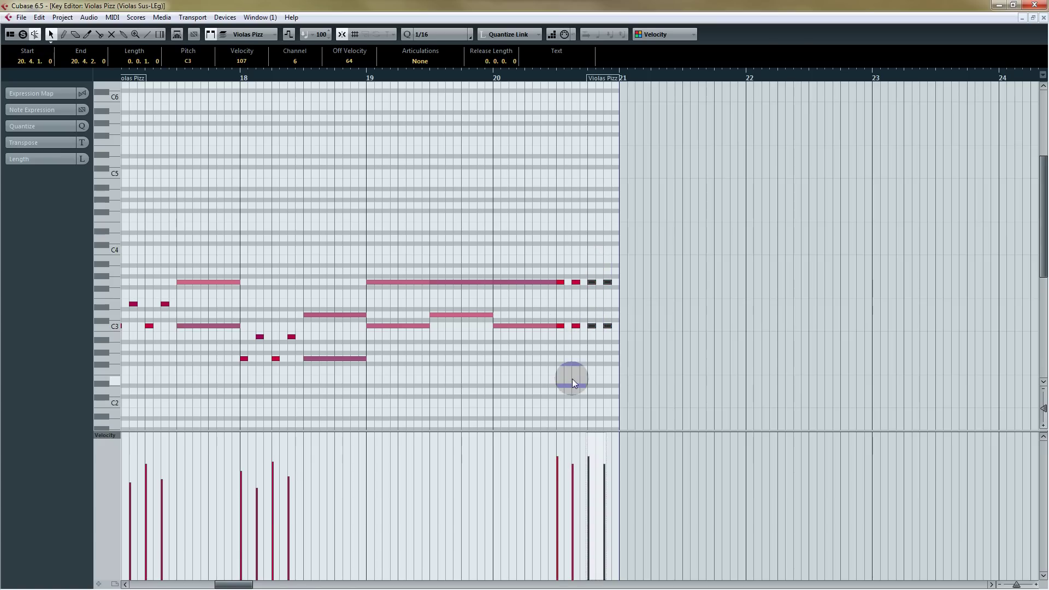
Step: Vary the velocities of the bar 20 Violas Pizz notes, with the C3 at 20.4.1 at 100, and play the ending
left_click(572, 470)
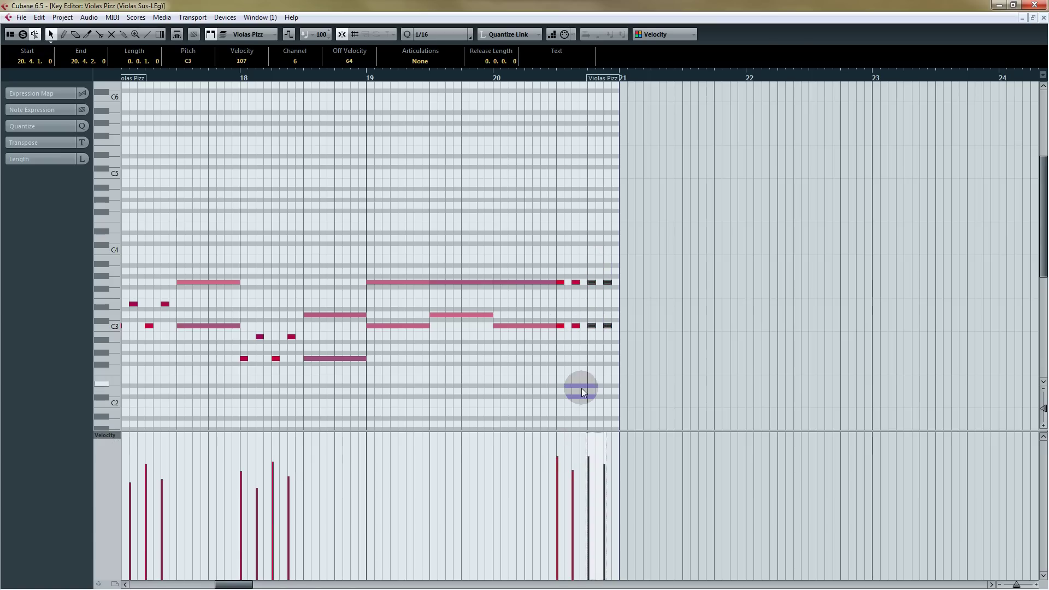
mouse_move(569, 445)
left_mouse_down()
mouse_move(559, 452)
mouse_move(614, 471)
left_mouse_up()
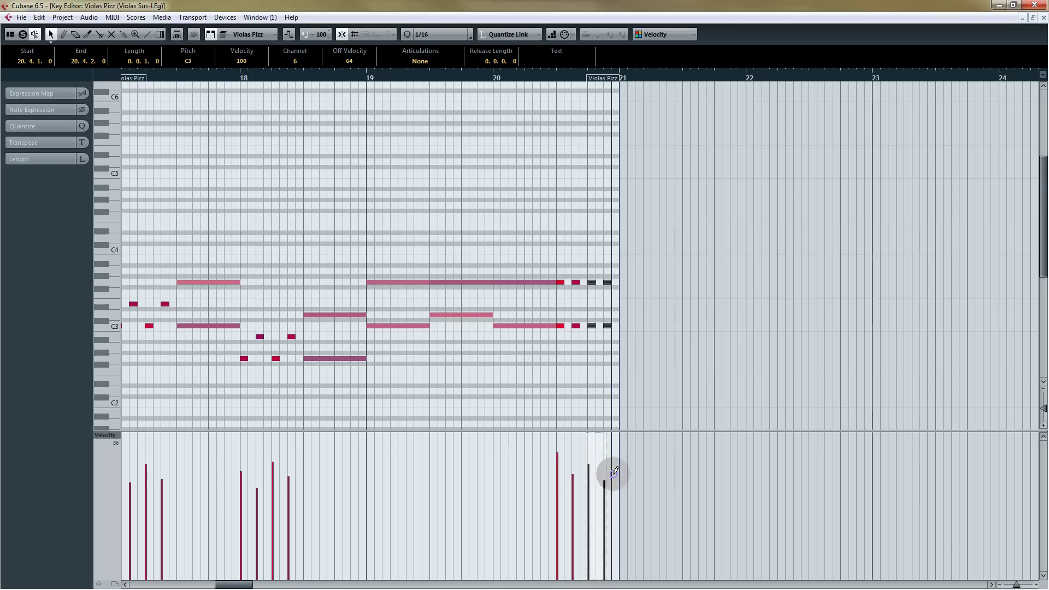
left_click(458, 82)
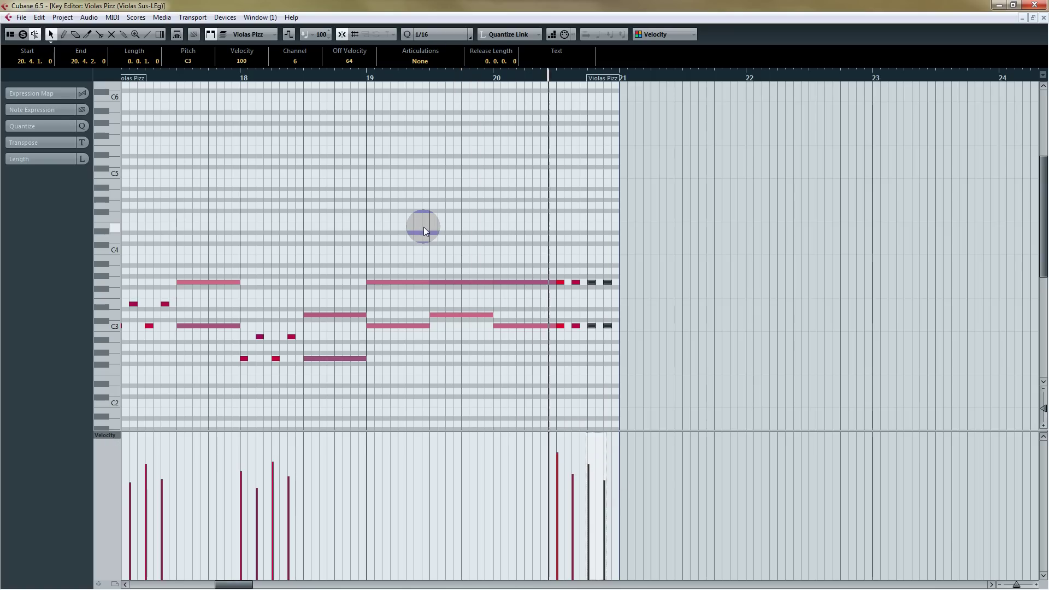
Step: Stop playback and replace the viola parts at bar 21 with copies of the edited bar 13 parts
left_click(1043, 19)
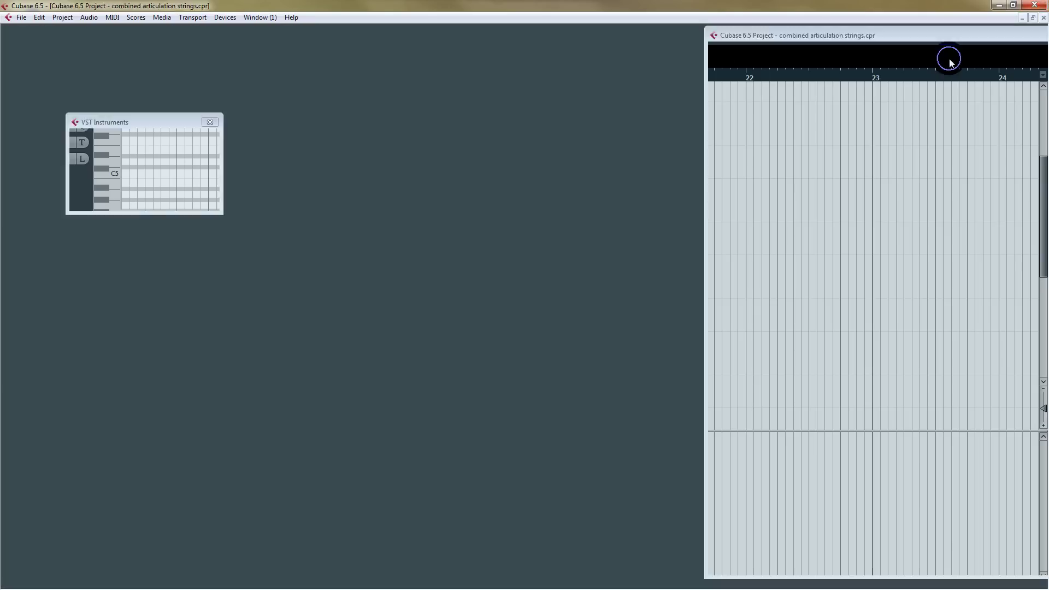
key("space")
left_click_drag(892, 274, 672, 313)
key("Delete")
left_click_drag(294, 311, 683, 307)
left_click(488, 423)
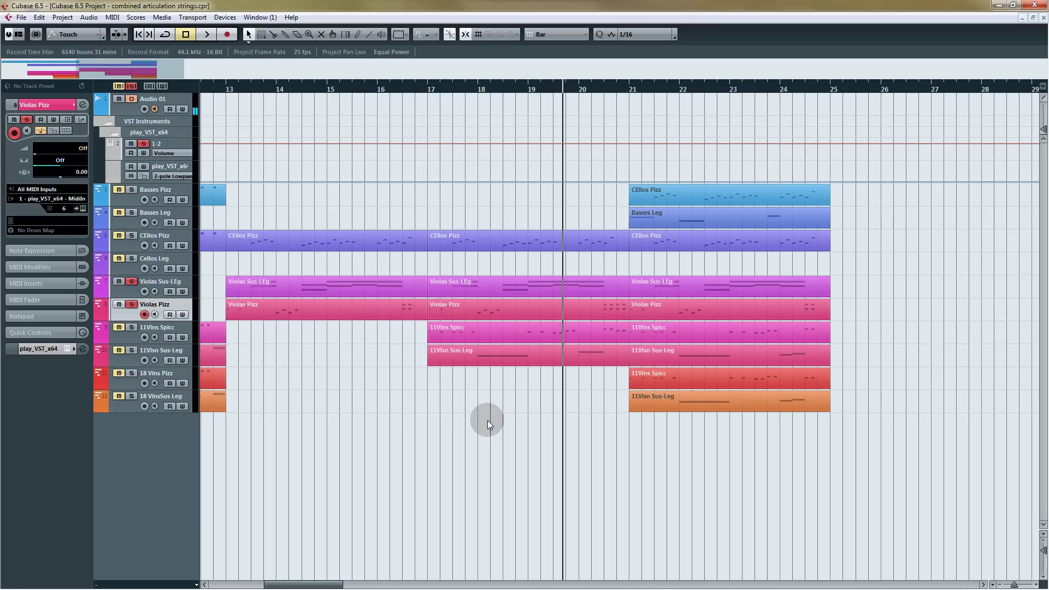
Step: Unsolo both viola tracks, select the 11Vlns Spicc and 11Vlsn Sus-Leg parts at bar 17, and solo their tracks
left_click(131, 304)
left_click(131, 287)
left_click(131, 304)
left_click_drag(512, 399, 560, 338)
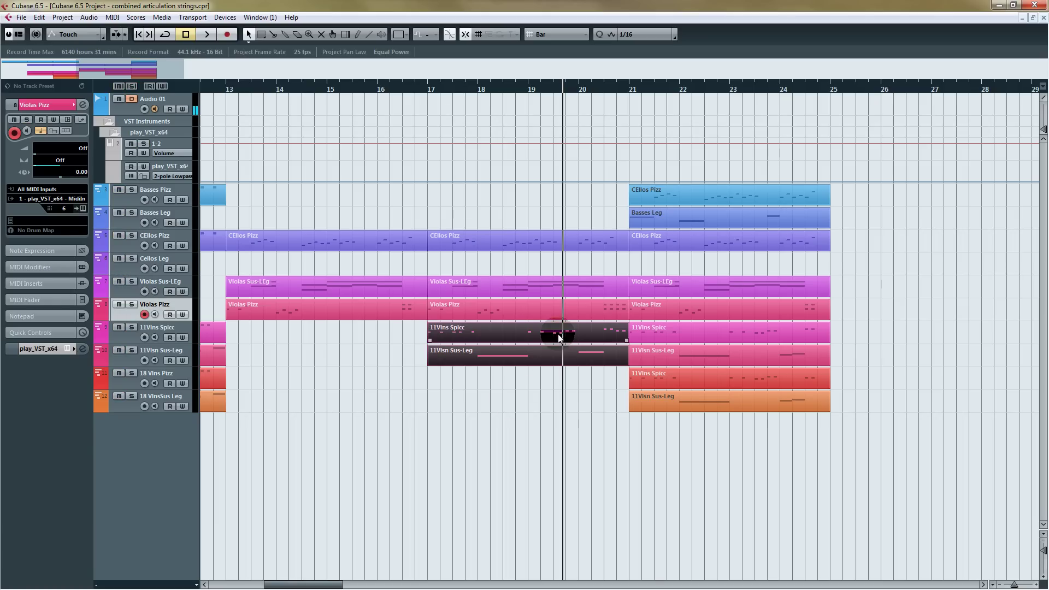
left_click(131, 327)
left_click(131, 350)
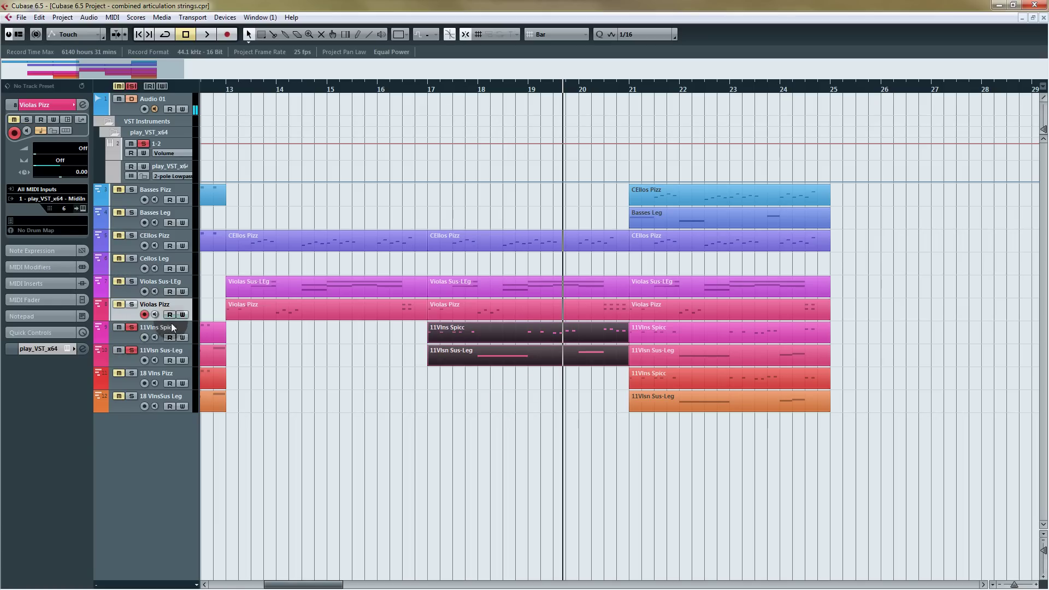
Step: Open the selected 11-violin parts together in the Key Editor and vary the velocities of the five spiccato notes in bar 17
double_click(545, 356)
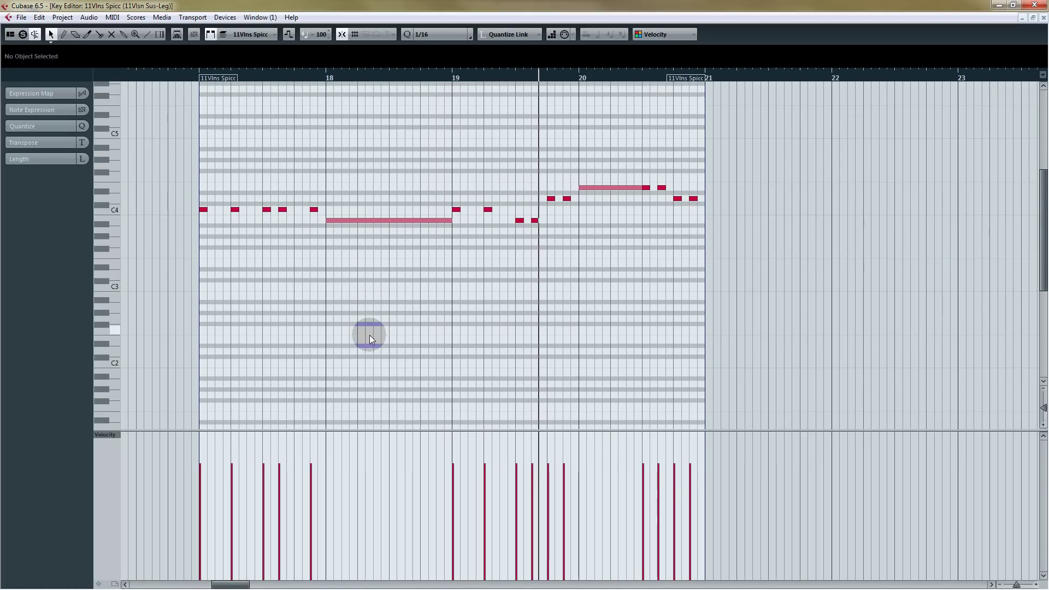
left_click(205, 453)
left_click(234, 447)
left_click(266, 442)
left_click(284, 451)
left_click(314, 459)
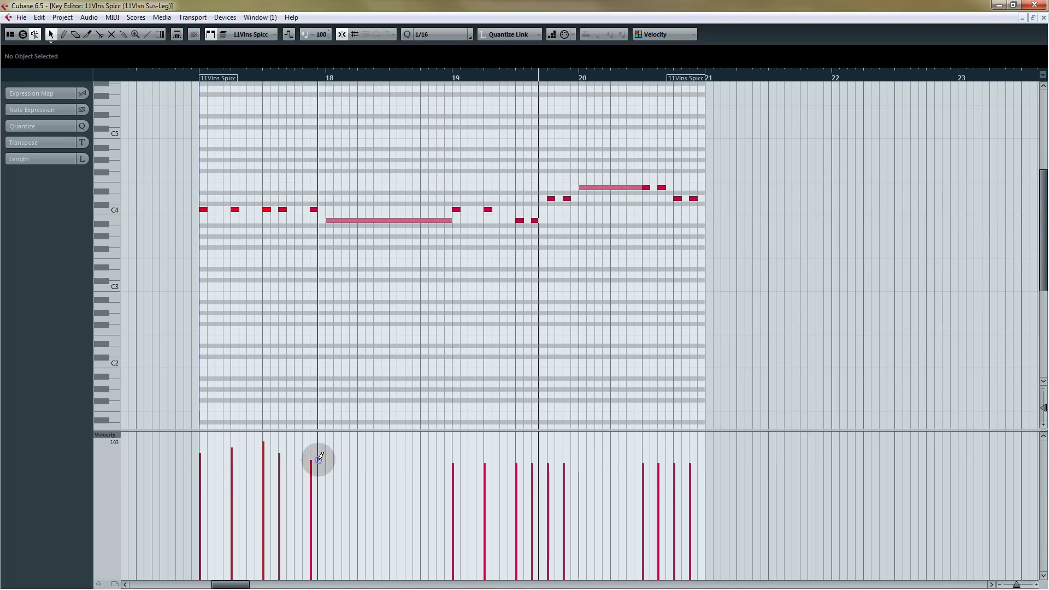
Step: Set the sustained violin B3 at 18.1.1 to velocity 106 and vary the bar 19 spiccato velocities, with the first C4 at 109
left_click(381, 221)
left_click(327, 457)
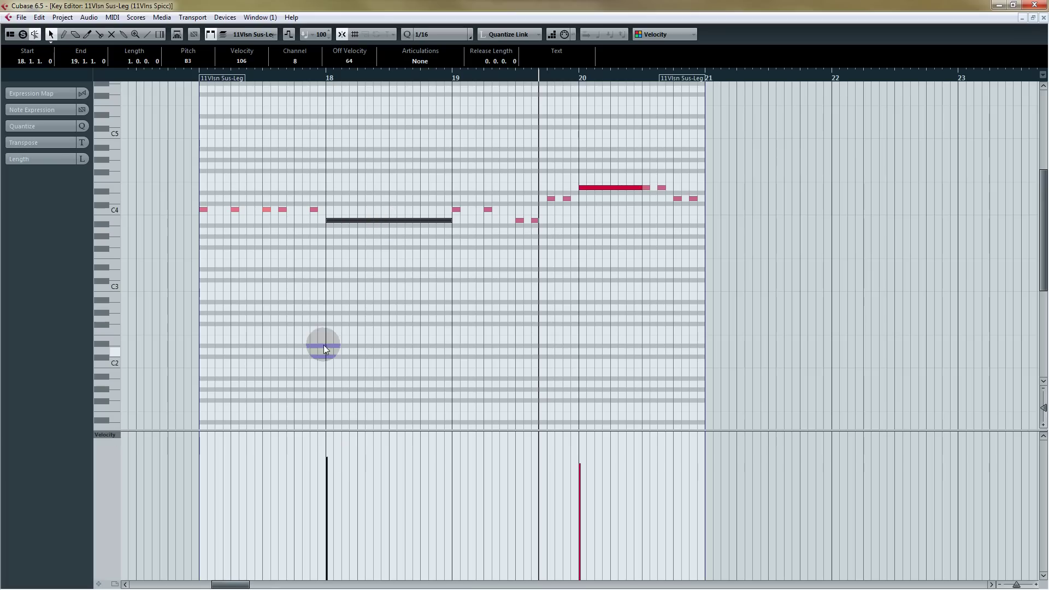
left_click(458, 210)
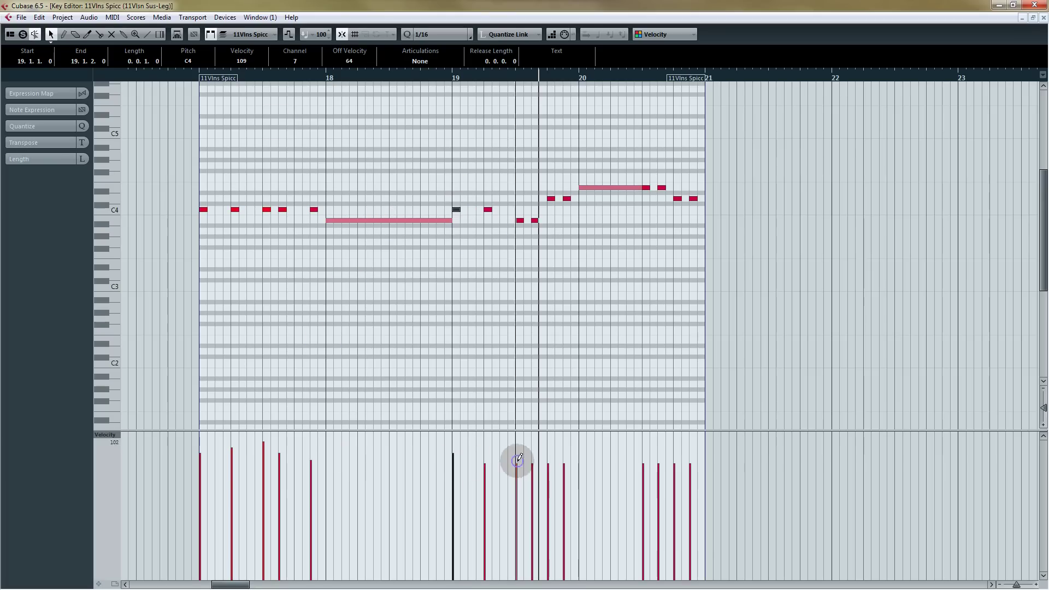
left_click(532, 474)
left_click(548, 438)
left_click(565, 454)
Step: Set the velocity of the sustained violin E4 at 20.1.1 to 111 and check it against the neighbouring spiccato notes
left_click(594, 187)
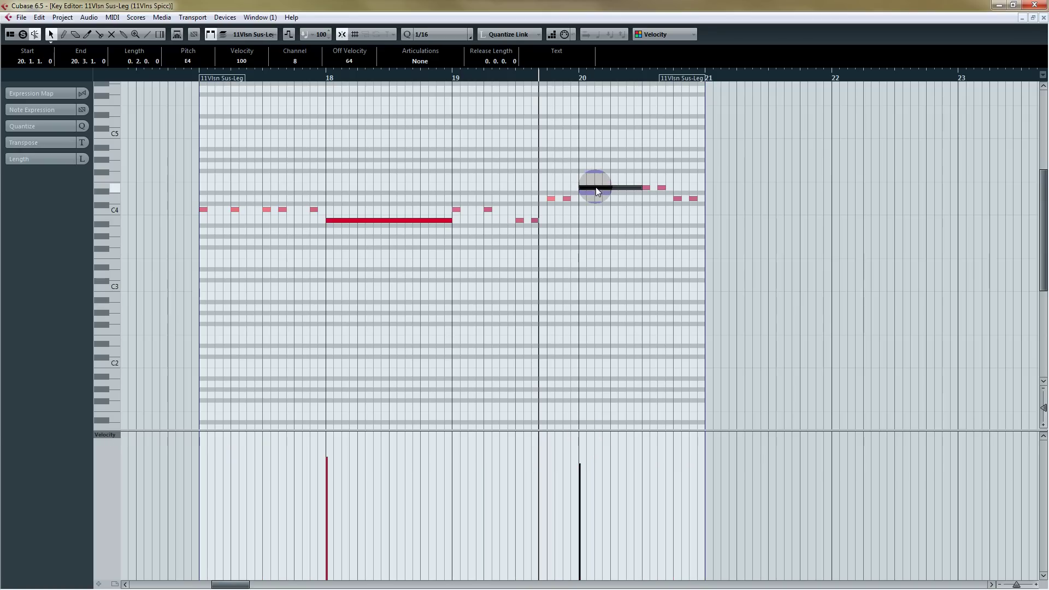
left_click(581, 452)
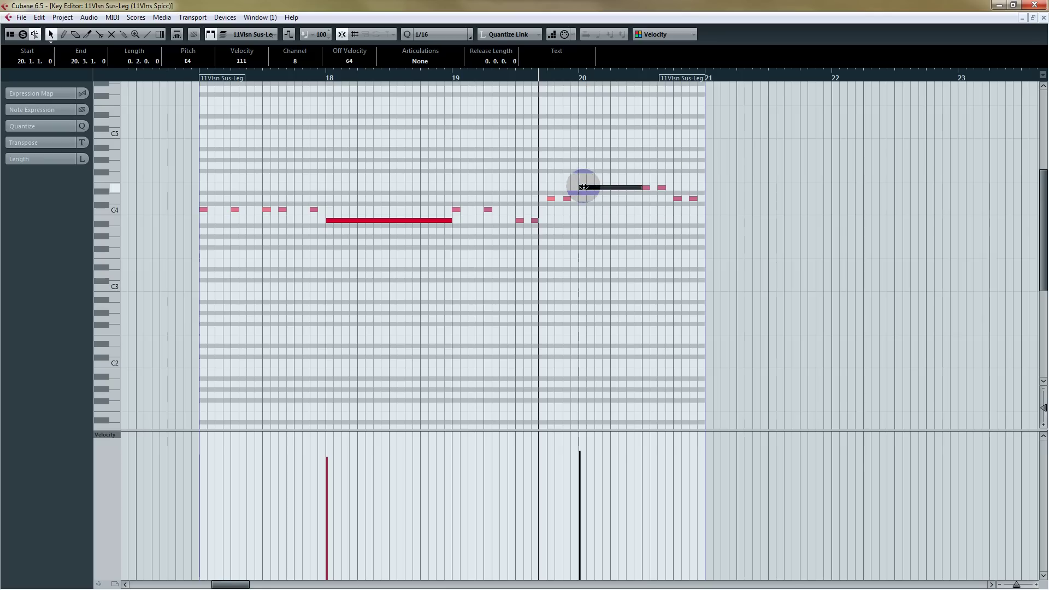
left_click(568, 198)
left_click(586, 189)
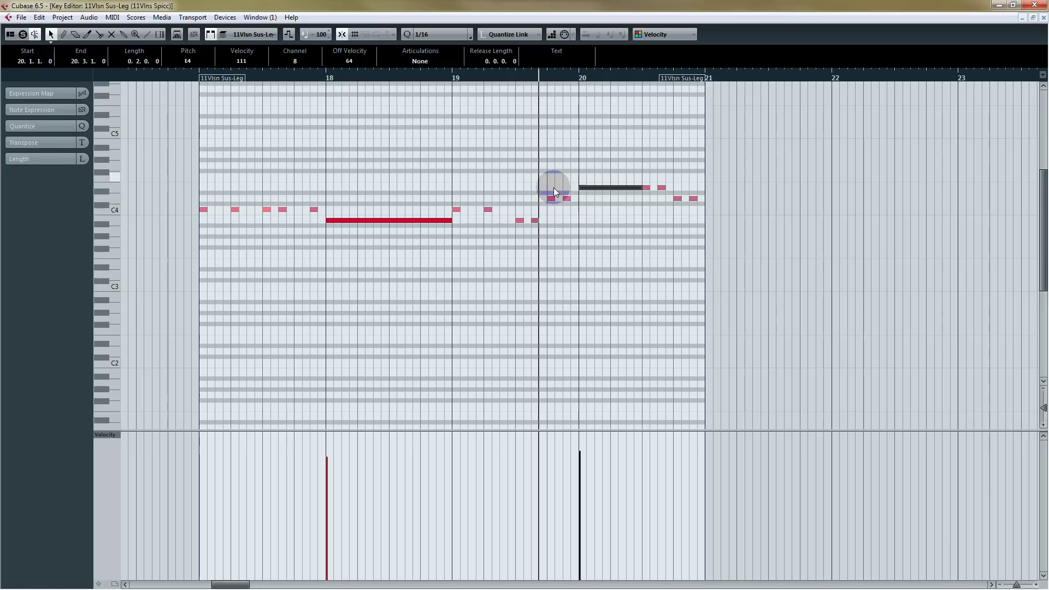
left_click(647, 188)
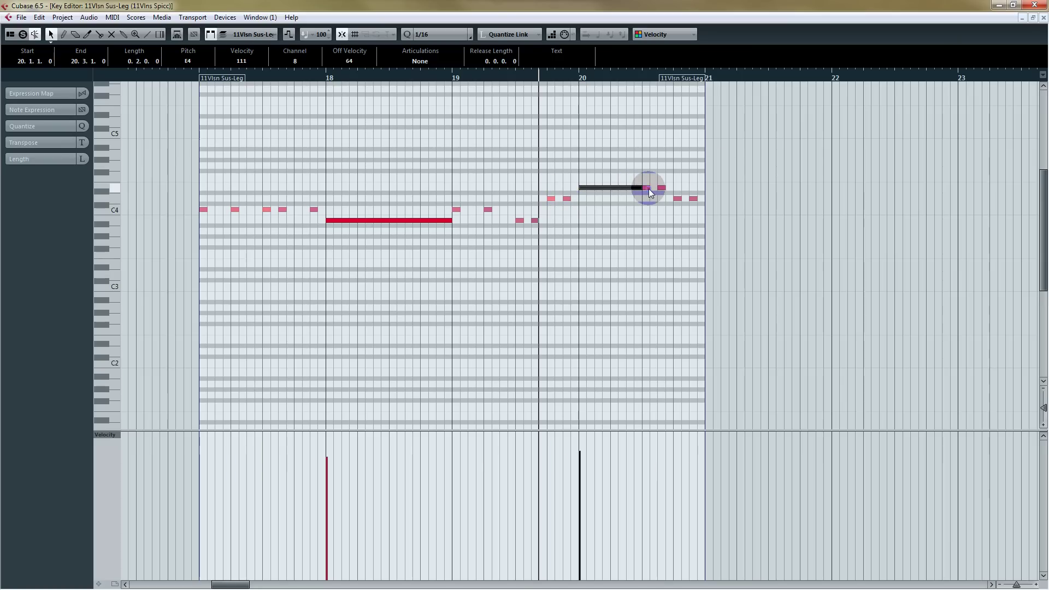
Step: Vary the velocities of the four spiccato notes in bar 20 and audition the violin section from before bar 17
mouse_move(650, 453)
left_mouse_down()
mouse_move(676, 468)
mouse_move(677, 459)
mouse_move(703, 459)
left_mouse_up()
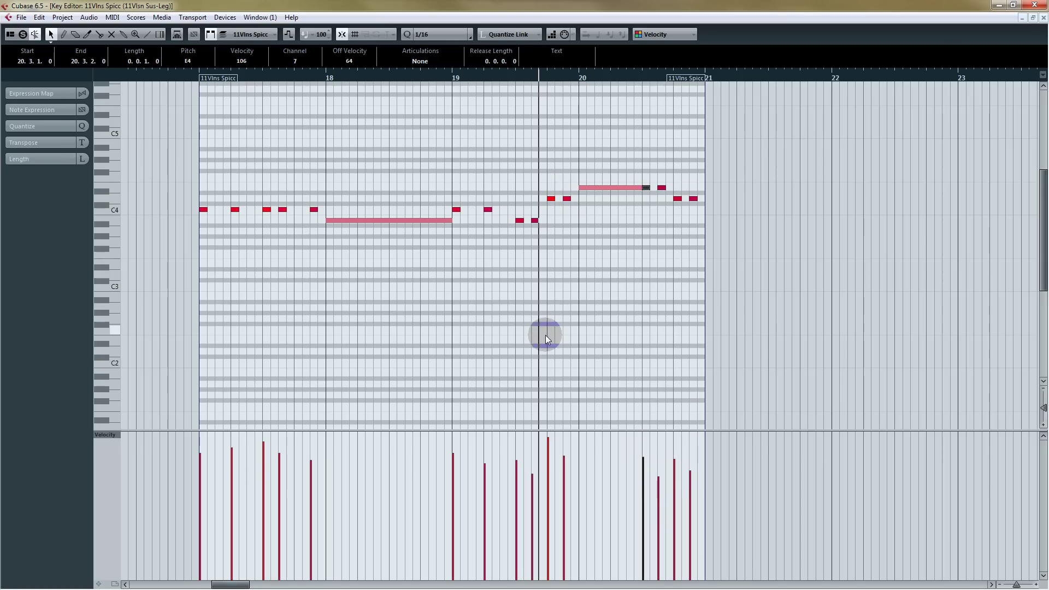
left_click(169, 73)
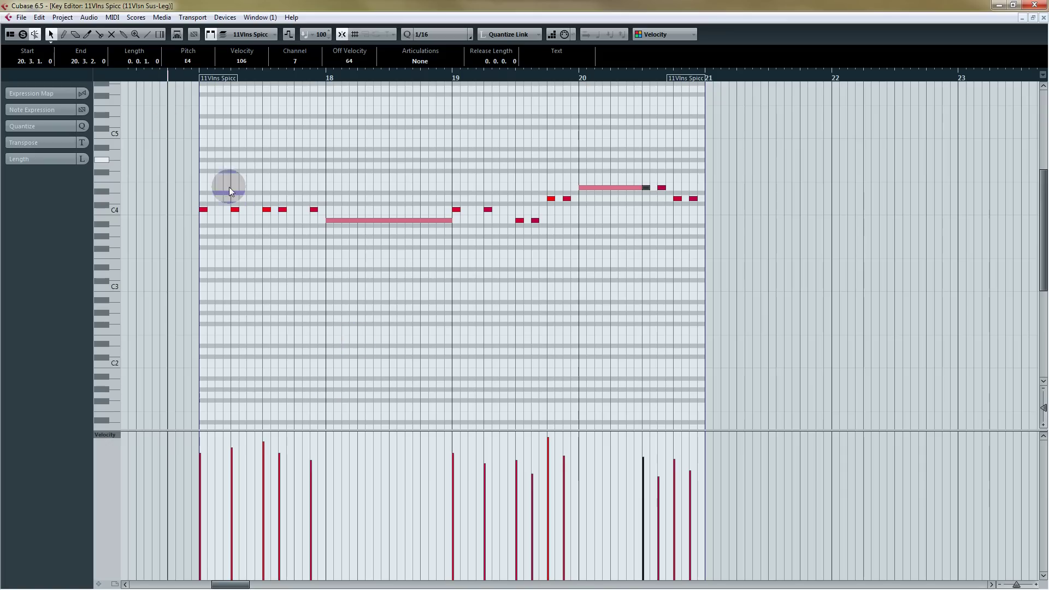
key("space")
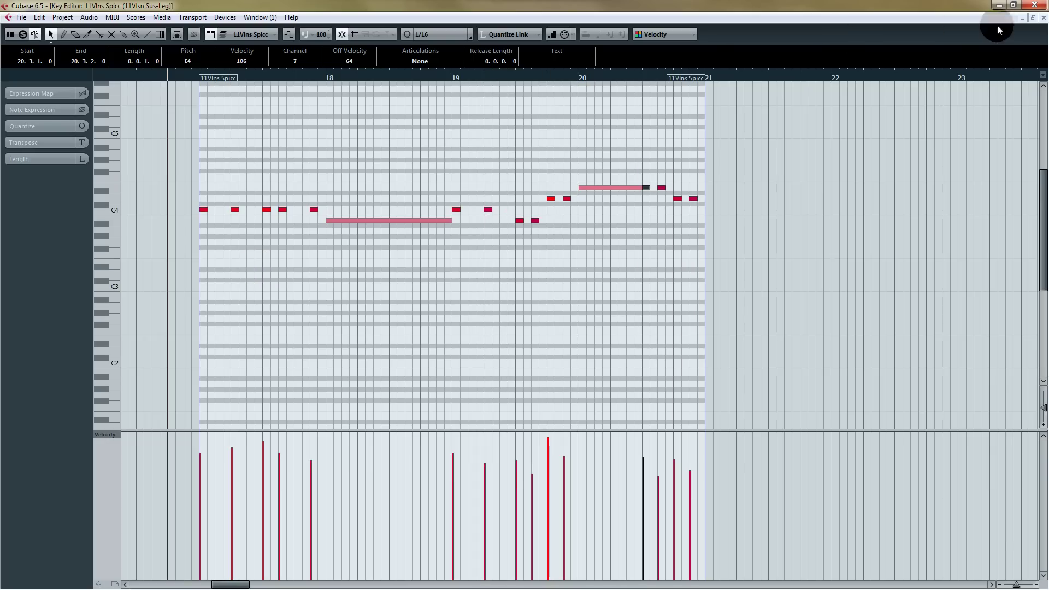
left_click(1043, 19)
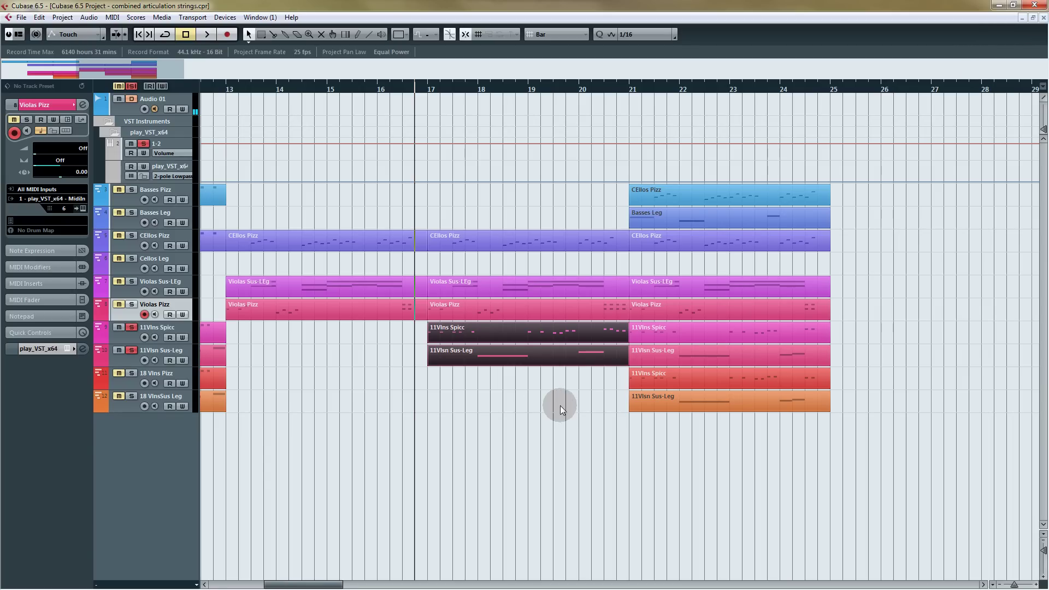
Step: Replace the 11Vlns Spicc and 11Vlsn Sus-Leg parts at bar 21 with duplicates of the edited bar 17 parts
left_click_drag(870, 329, 464, 353)
key("Delete")
key("ctrl+d")
Step: Delete the last two D4 spiccato notes in bar 24 from the duplicated 11Vlns Spicc part
left_click(839, 333)
double_click(821, 332)
left_click_drag(662, 350, 598, 399)
key("Delete")
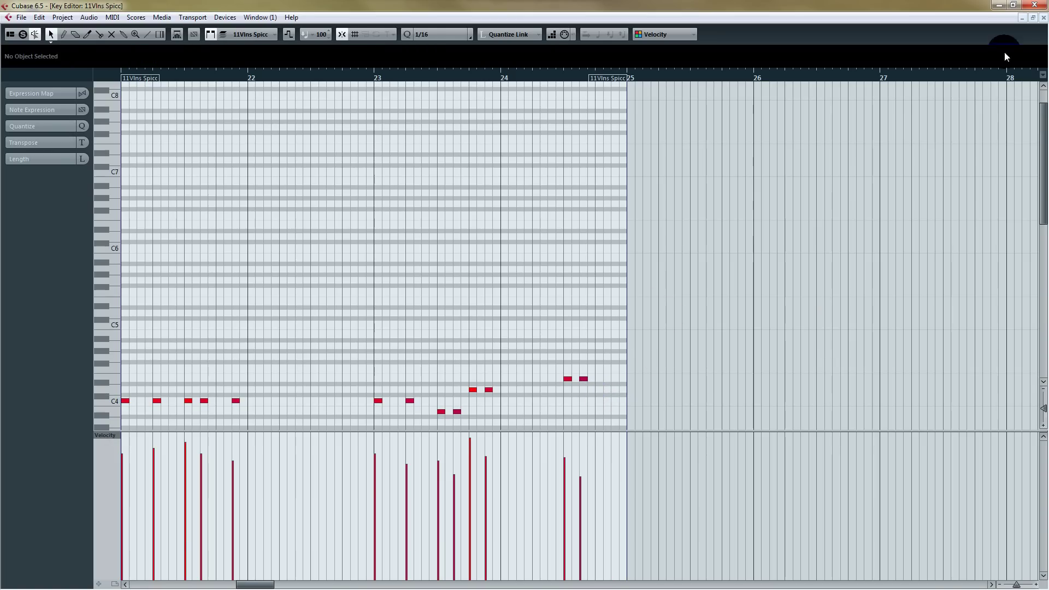
left_click(1044, 18)
Step: Check the note pitches of the 18-violin sustained part at bar 21 in the Key Editor
left_click(875, 345)
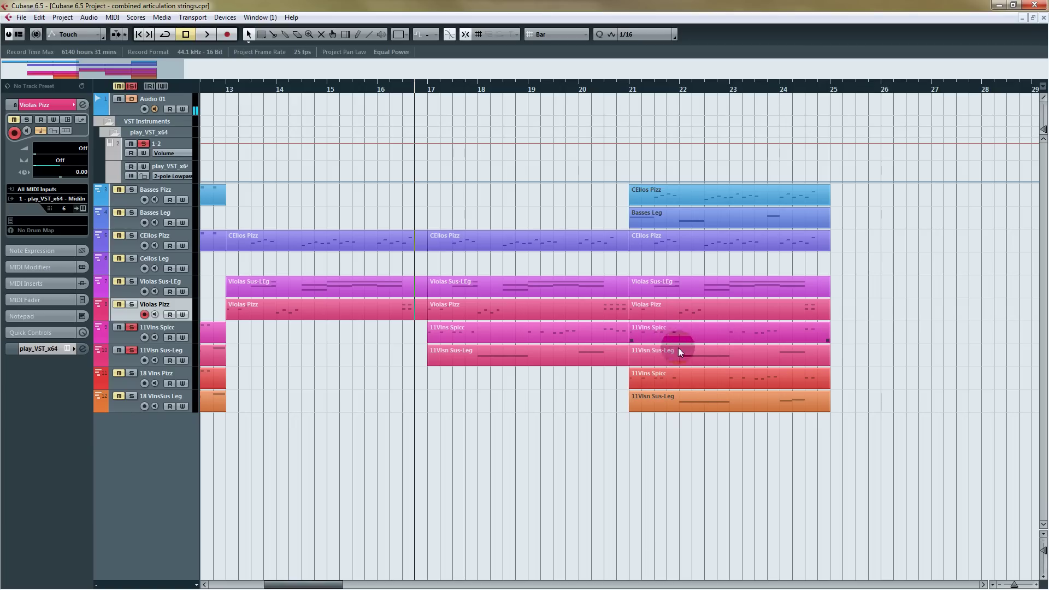
double_click(785, 408)
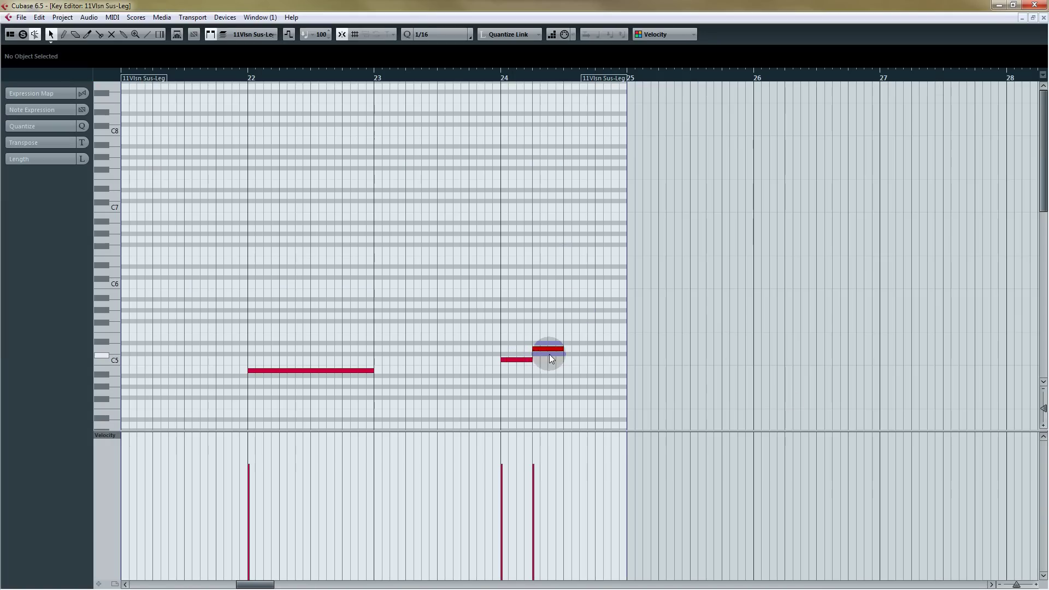
left_click(1044, 19)
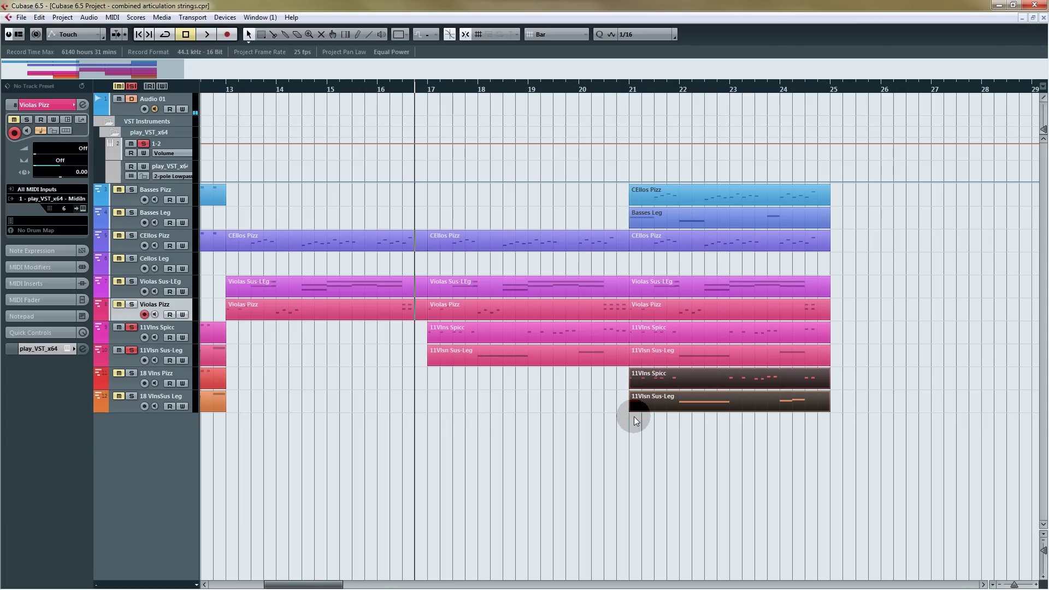
Step: Try replacing the 18-violin parts at bar 21 with copies of the 11-violin parts, transposed up one octave
key("Delete")
mouse_move(668, 377)
left_mouse_down()
mouse_move(680, 335)
mouse_move(679, 381)
left_mouse_up()
double_click(667, 356)
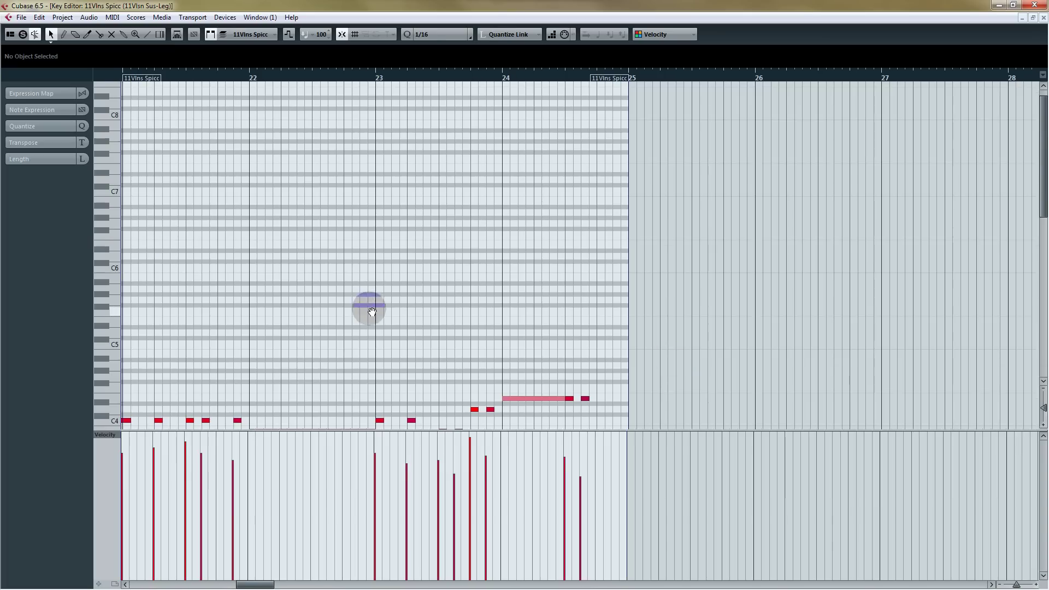
key("ctrl+a")
key("shift+Up")
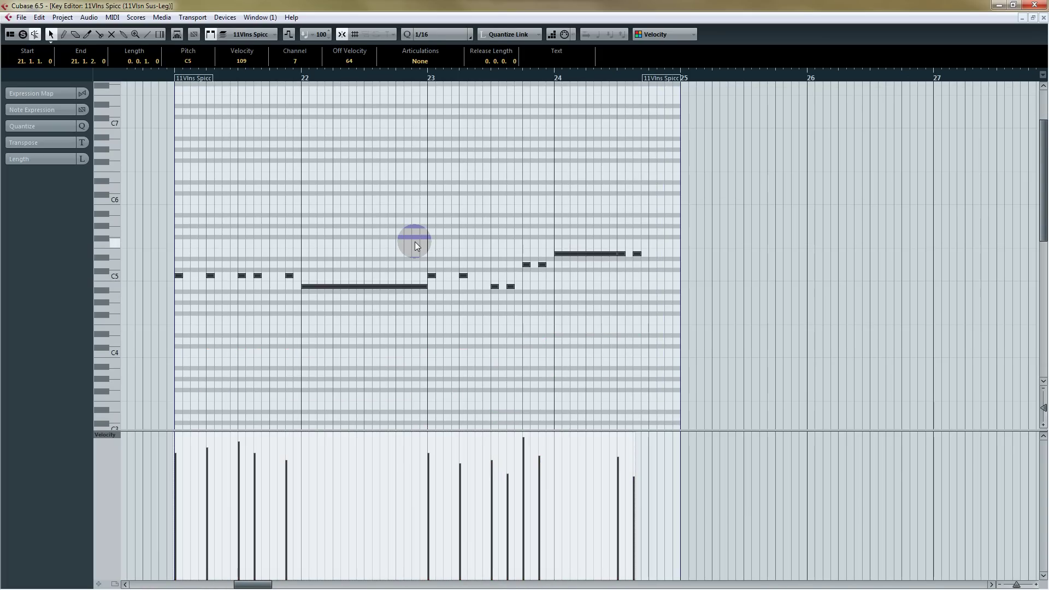
left_click(509, 198)
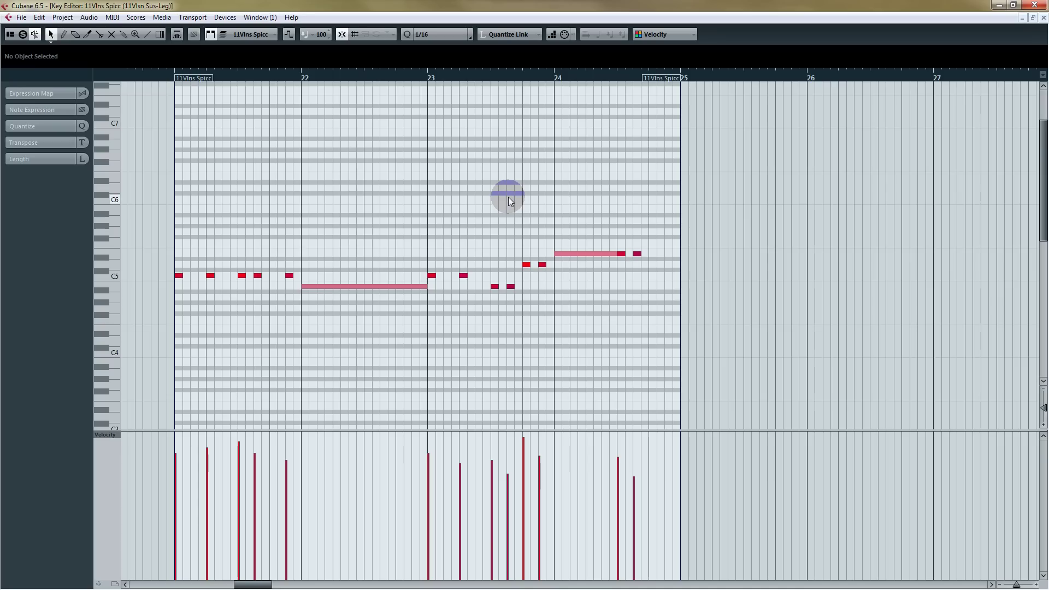
scroll(499, 202, "down", 3)
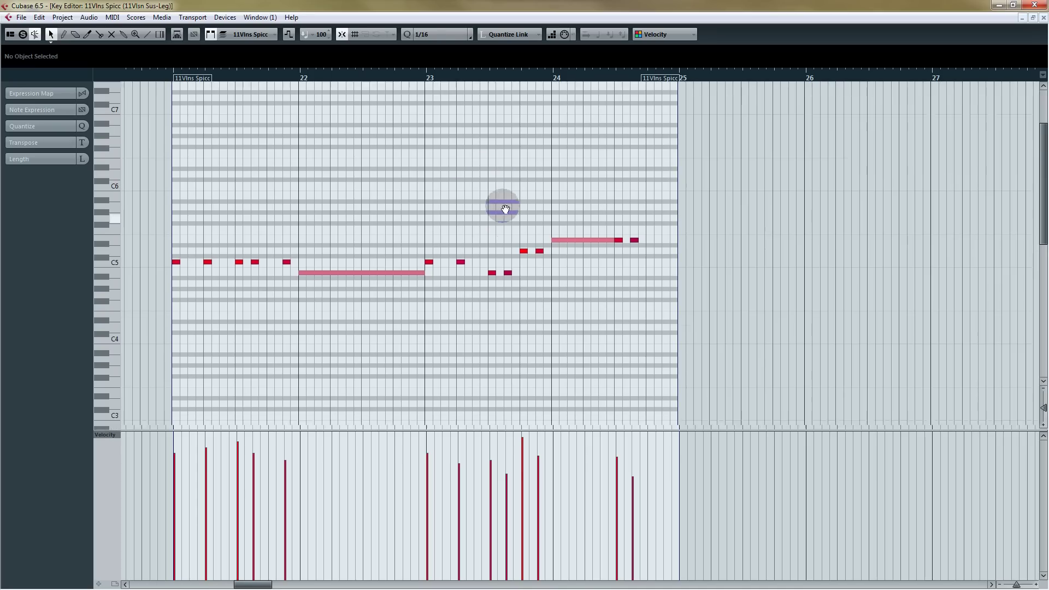
left_click(1044, 18)
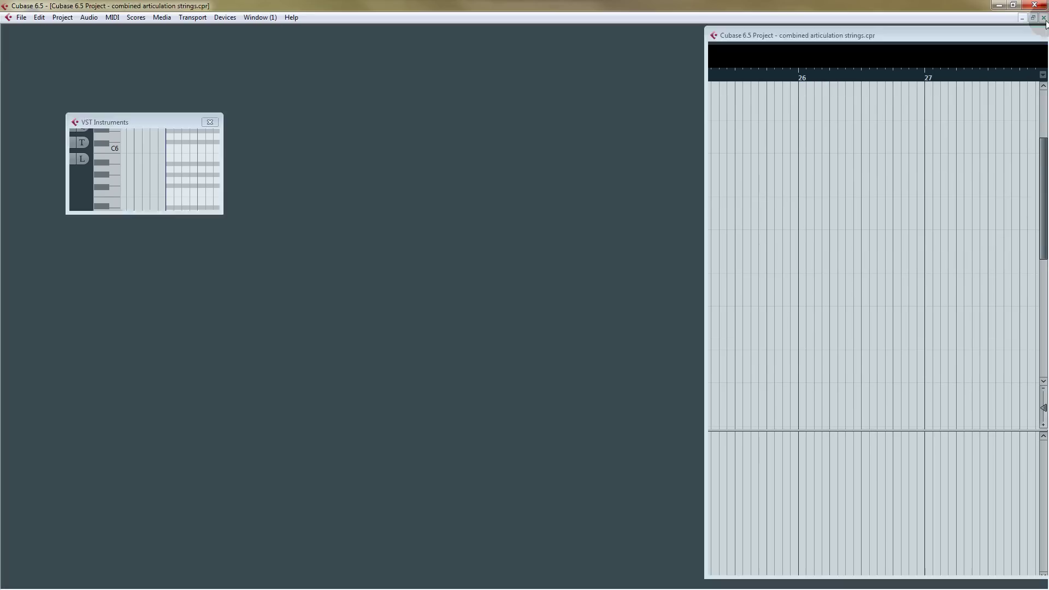
Step: Reopen the copied 18-violin parts and examine the sustained note at 24.1.1
double_click(778, 403)
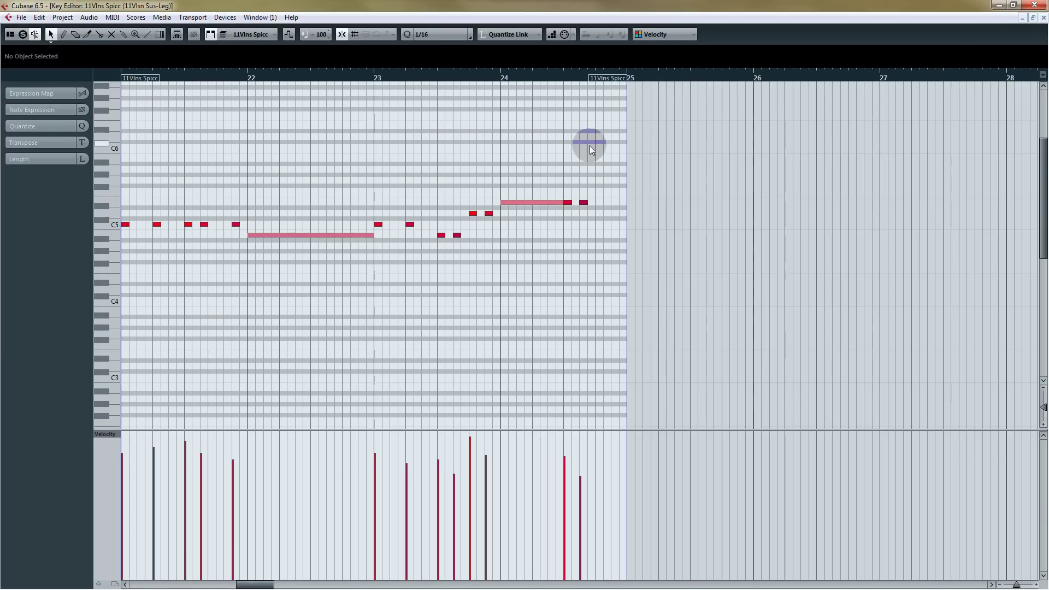
left_click(554, 204)
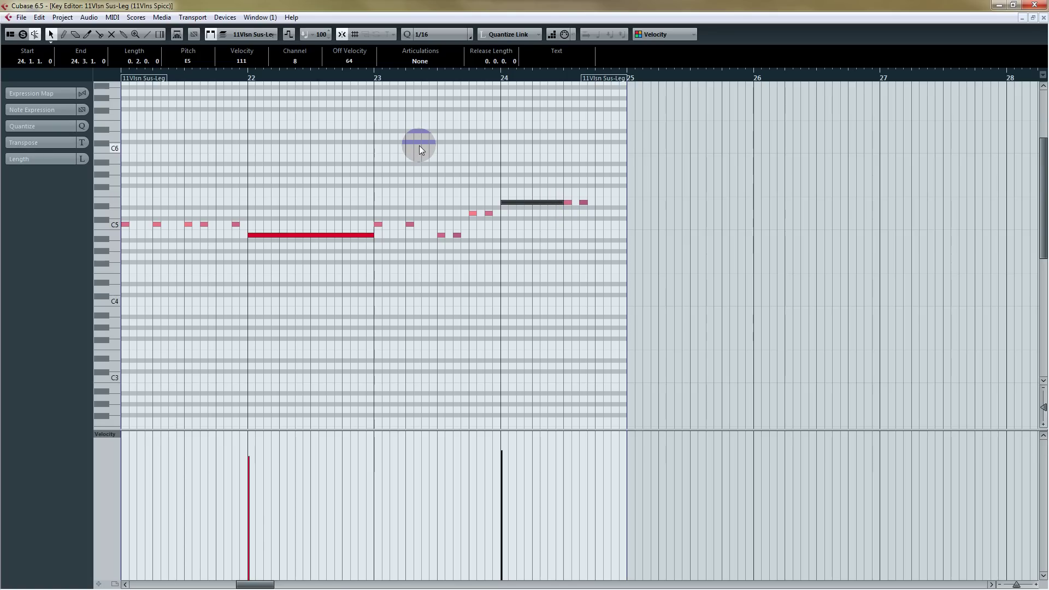
scroll(399, 185, "left", 2)
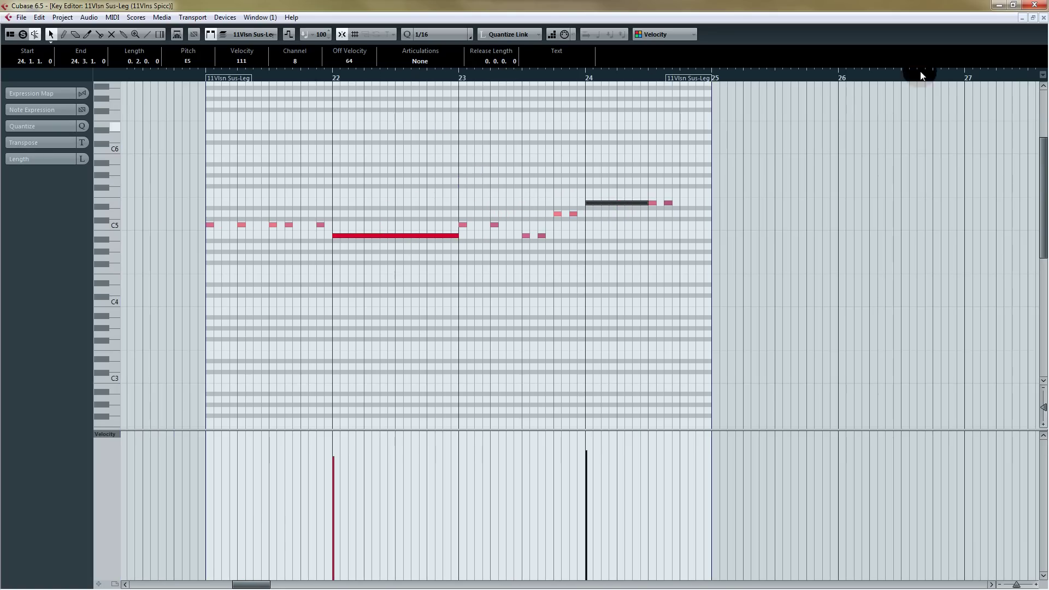
left_click(1044, 17)
Step: Delete the copied 18-violin parts at bar 21, and undo the edits back to the original 18-violin parts
left_click_drag(656, 445, 703, 381)
key("Delete")
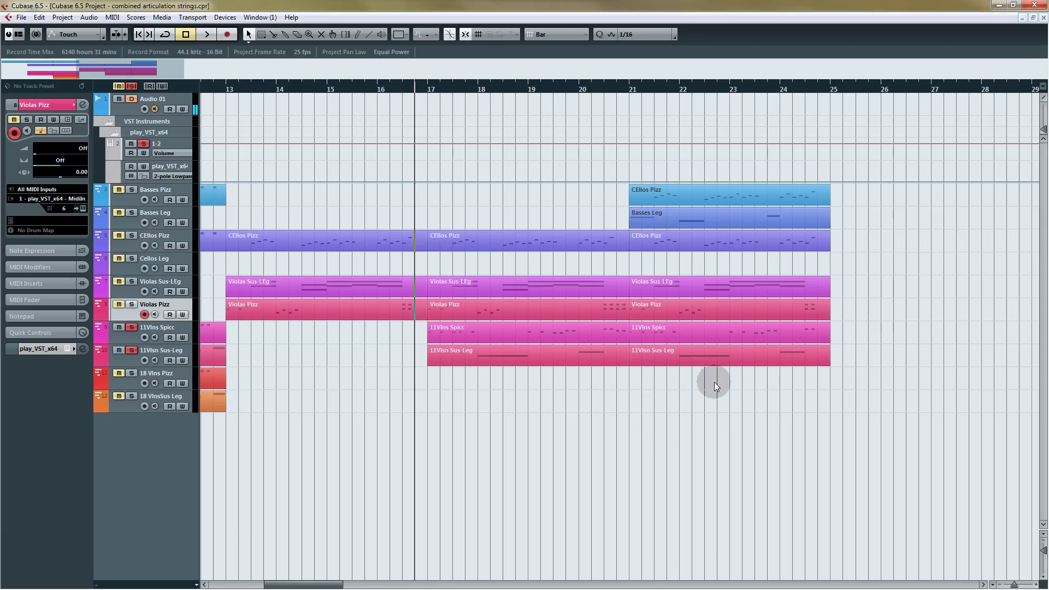
key("ctrl+z")
key("ctrl+z")
key("ctrl+z")
Step: Open the 11-violin and 18-violin parts at bar 21 together and compare their sustained notes in bar 24
left_click(706, 394)
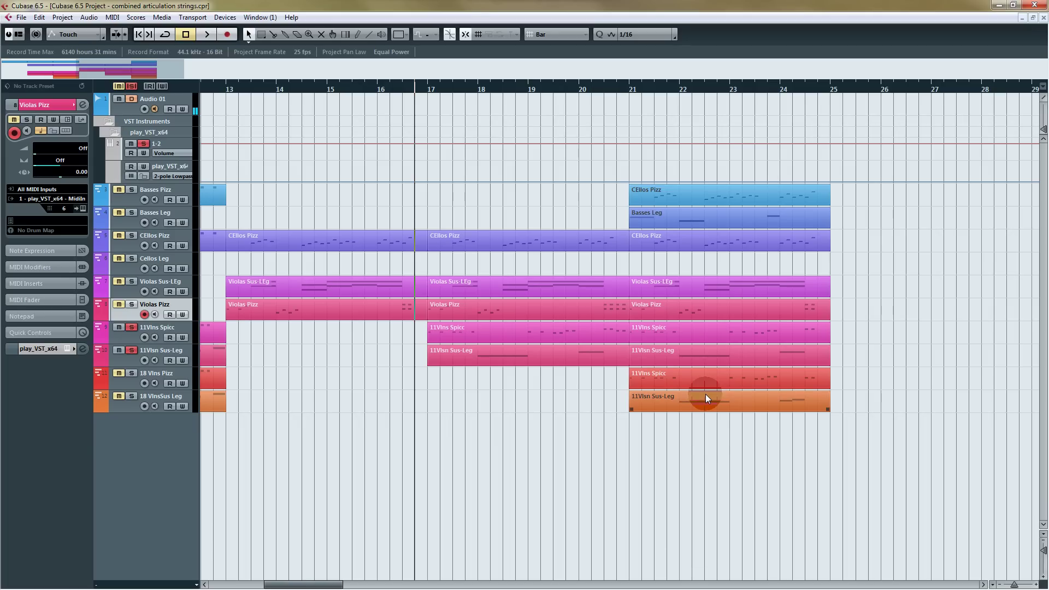
left_click(714, 438)
left_click(661, 380)
left_click_drag(661, 445, 694, 330)
double_click(694, 330)
left_click_drag(305, 258, 381, 165)
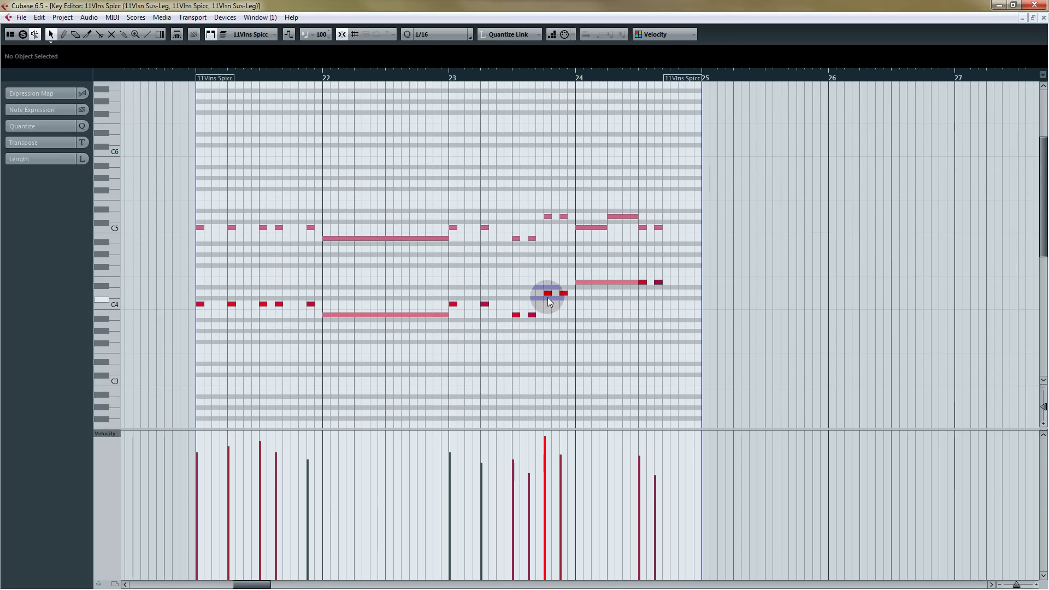
left_click(594, 282)
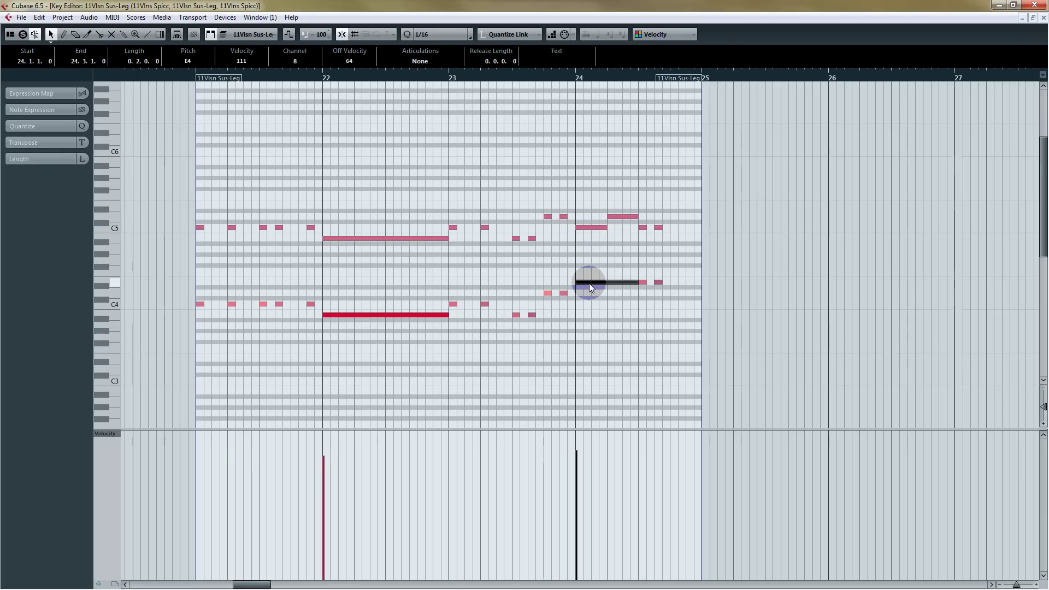
left_click(588, 229)
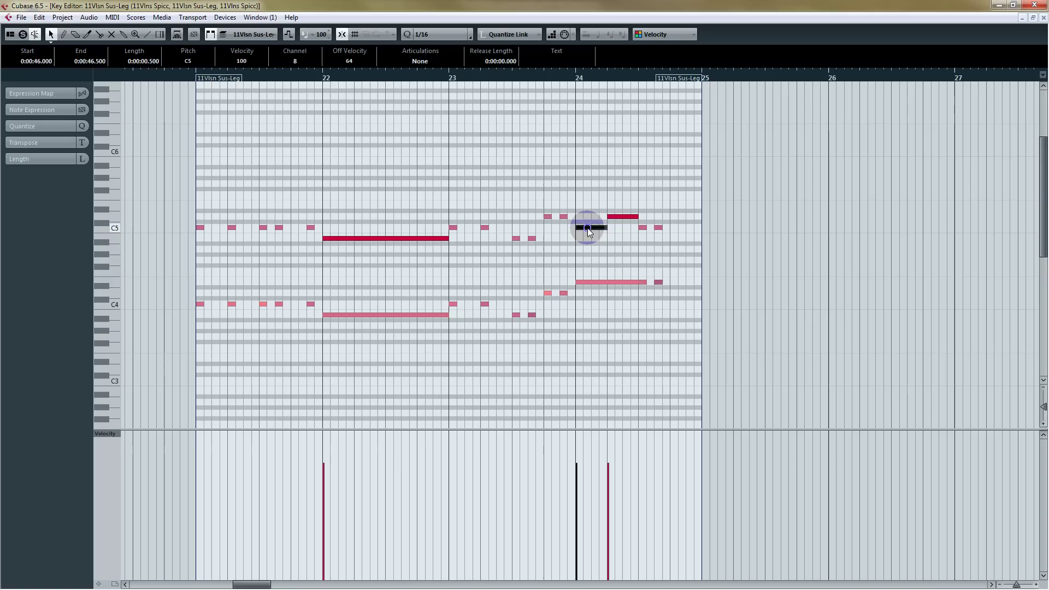
left_click(615, 217)
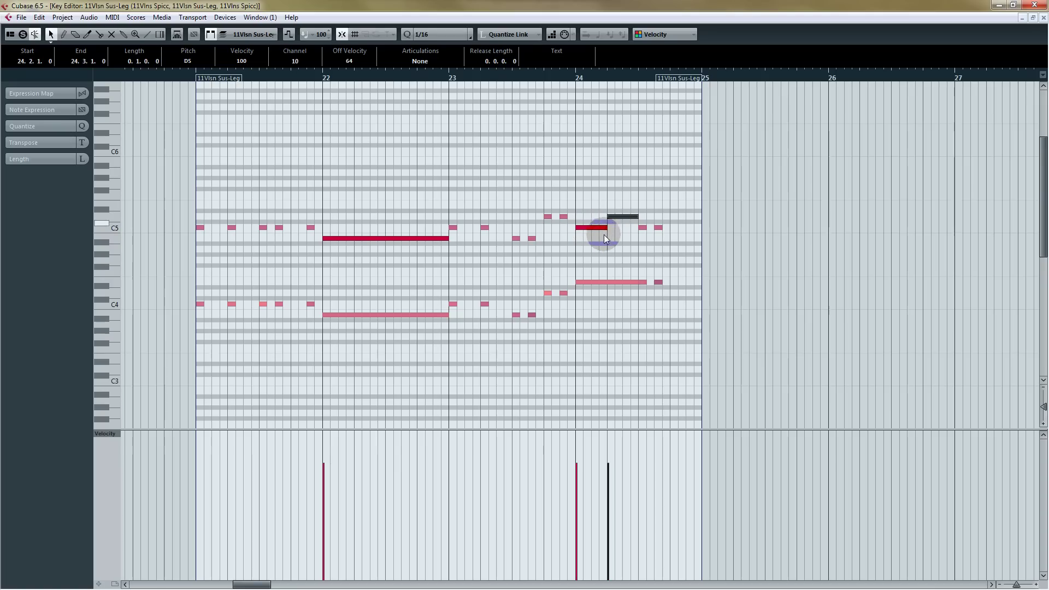
left_click(1043, 18)
Step: Replace both 18-violin parts at bar 21 with copies of the 11-violin parts and transpose all their notes up one octave
left_click_drag(762, 436, 687, 382)
double_click(685, 381)
key("ctrl+a")
left_click(417, 344)
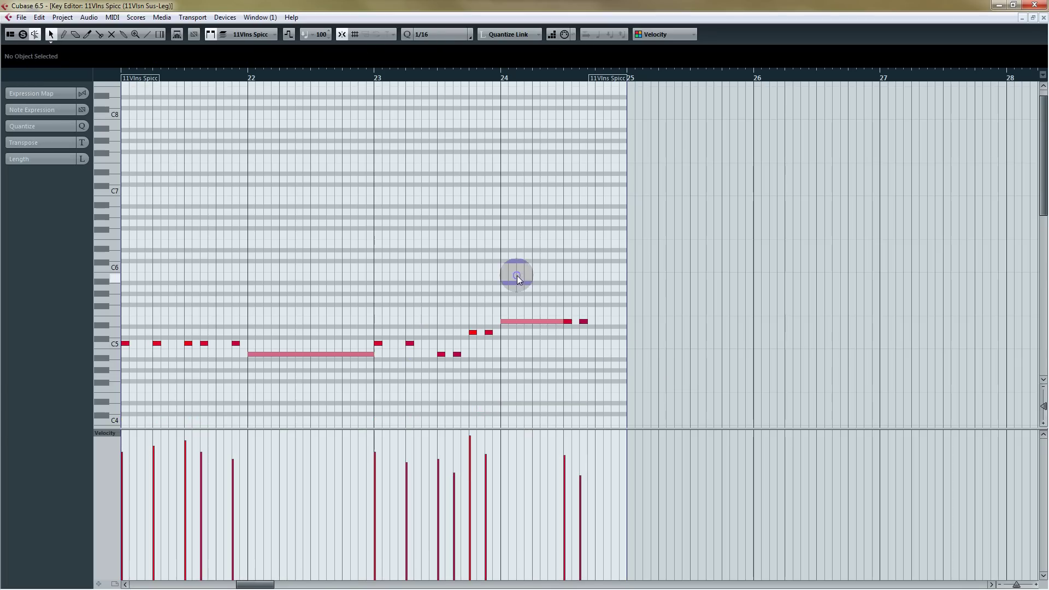
Step: Replace the sustained E5 in bar 24 with a one-beat C5 at 24.1.1 and a one-beat D5 at 24.2.1
mouse_move(526, 321)
left_mouse_down()
mouse_move(527, 348)
mouse_move(563, 332)
left_mouse_up()
right_click(539, 326)
left_click(553, 327)
right_click(542, 282)
left_click(542, 282)
Step: Set the sustained D5 at 24.2.1 to velocity 118 and the spiccato E5 at 24.3.1 to velocity 109
left_click_drag(534, 462, 534, 459)
left_click(567, 322)
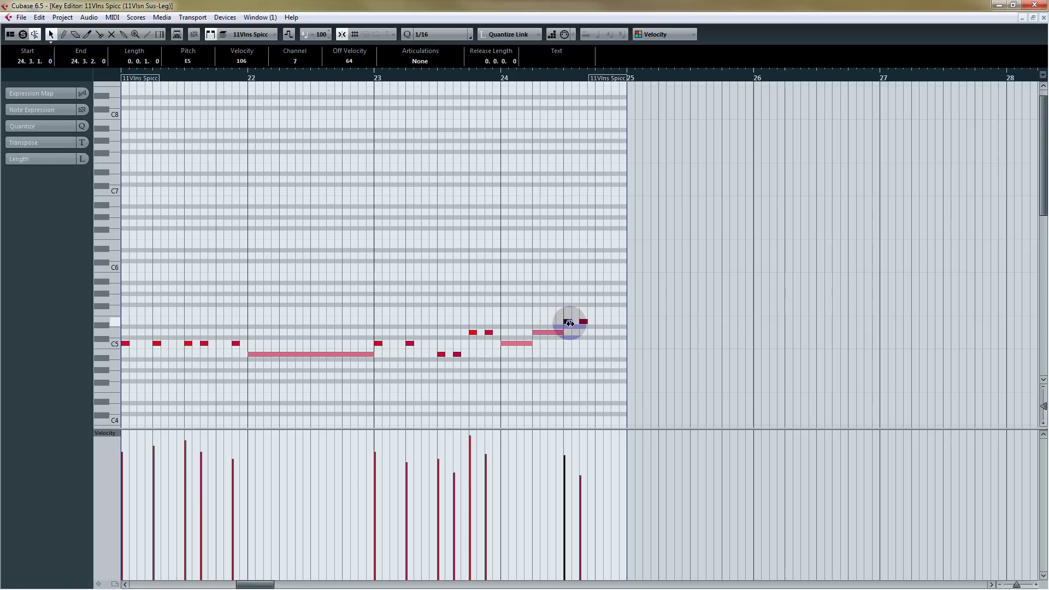
left_click(549, 332)
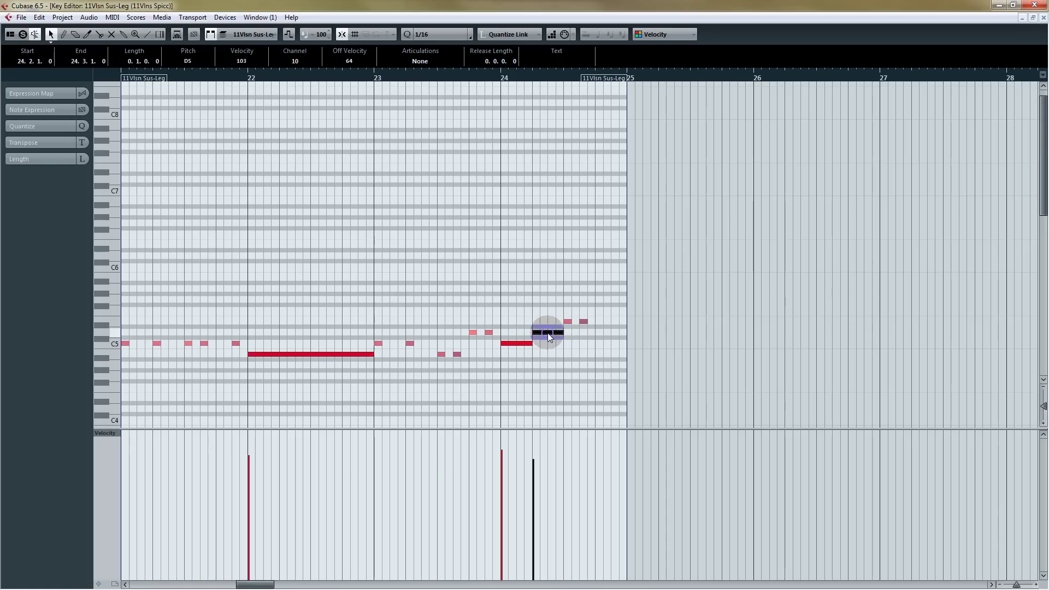
left_click(567, 322)
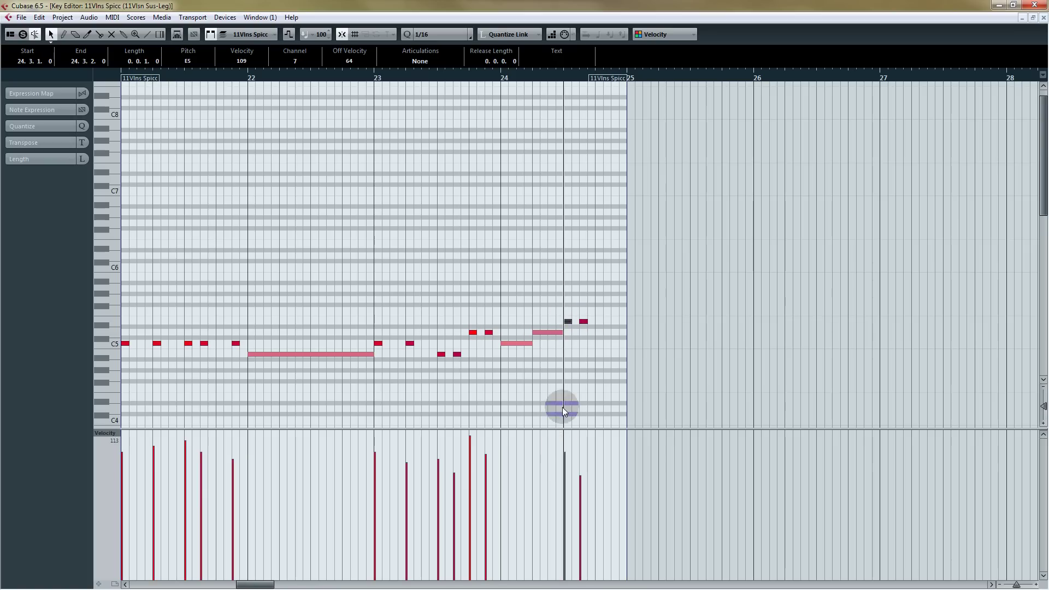
left_click(546, 333)
left_click(534, 441)
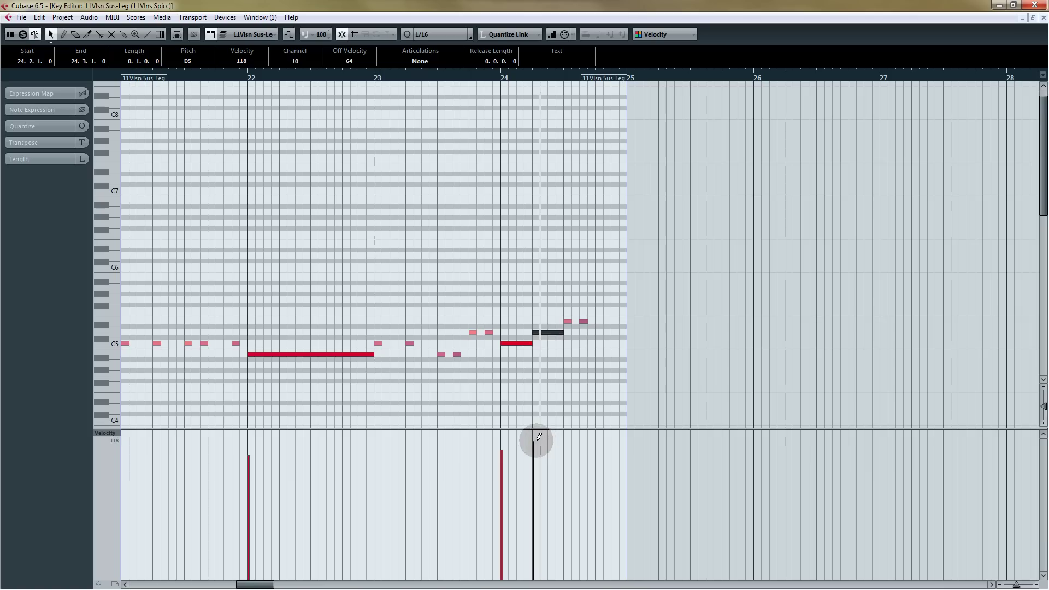
left_click(567, 322)
Step: Solo the 18 Vlns Pizz and 18 VlnsSus Leg tracks instead of the 11-violin tracks and play from before bar 21
left_click_drag(397, 153, 445, 157)
left_click(146, 76)
left_click(1000, 5)
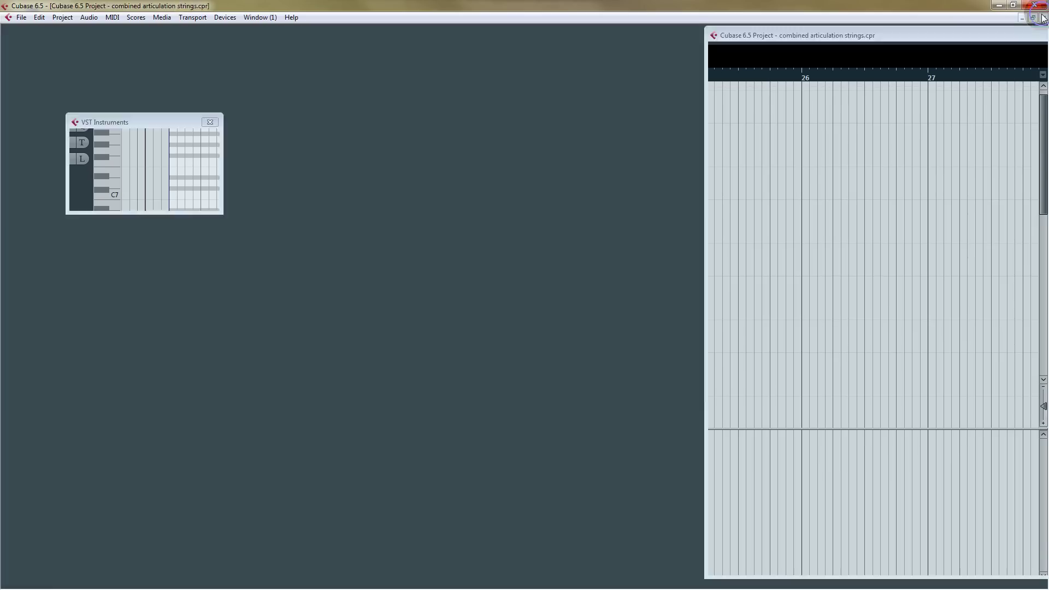
left_click(131, 374)
left_click(131, 396)
left_click(131, 351)
left_click(131, 327)
key("space")
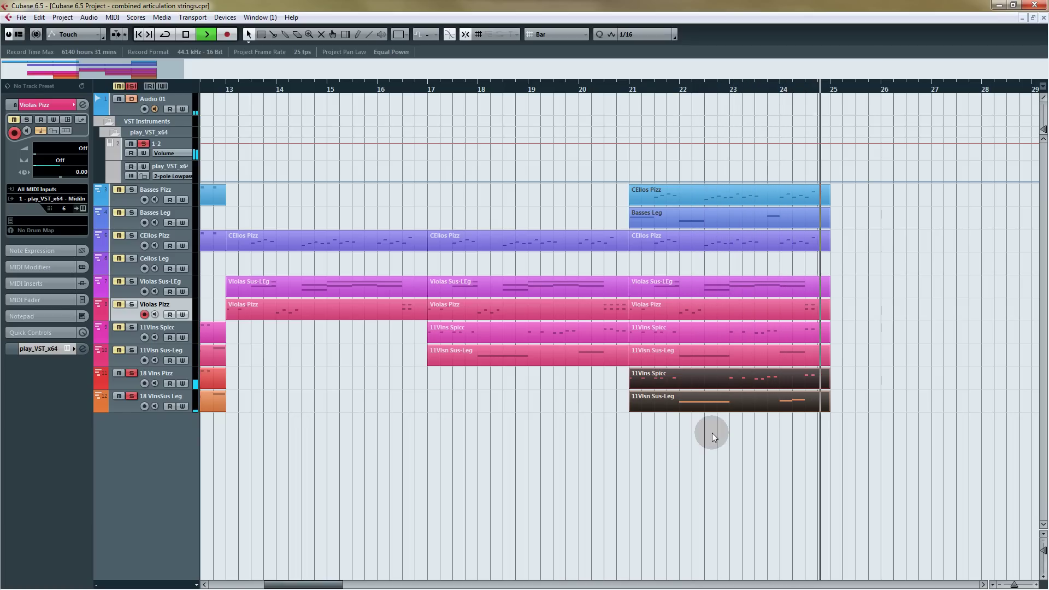
key("space")
Step: Reopen the 18-violin parts at bar 21 and set the sustained B4 at 22.1.1 to velocity 97
left_click(691, 405)
double_click(691, 405)
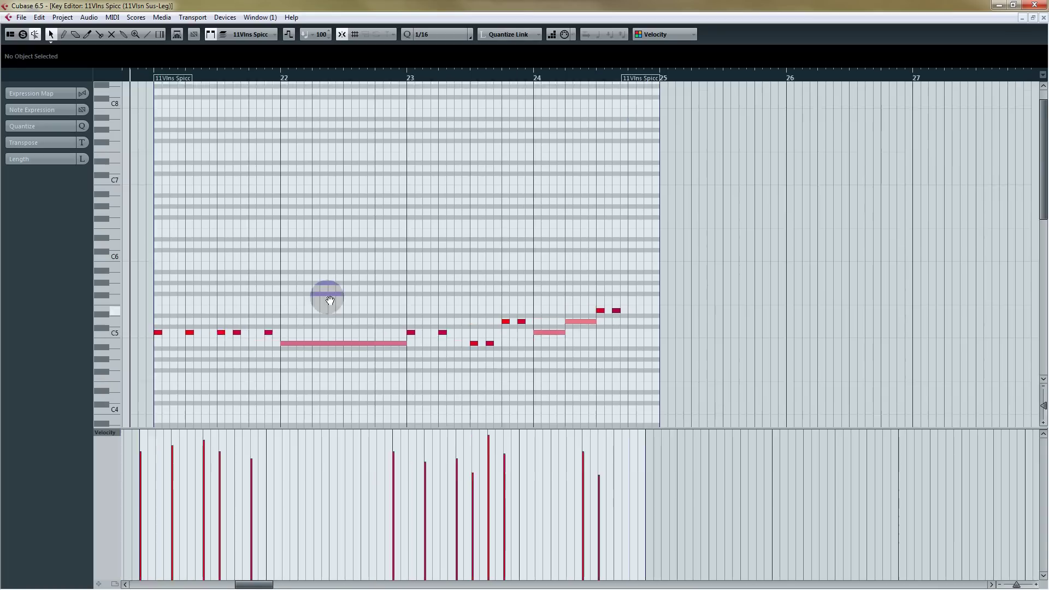
left_click(315, 328)
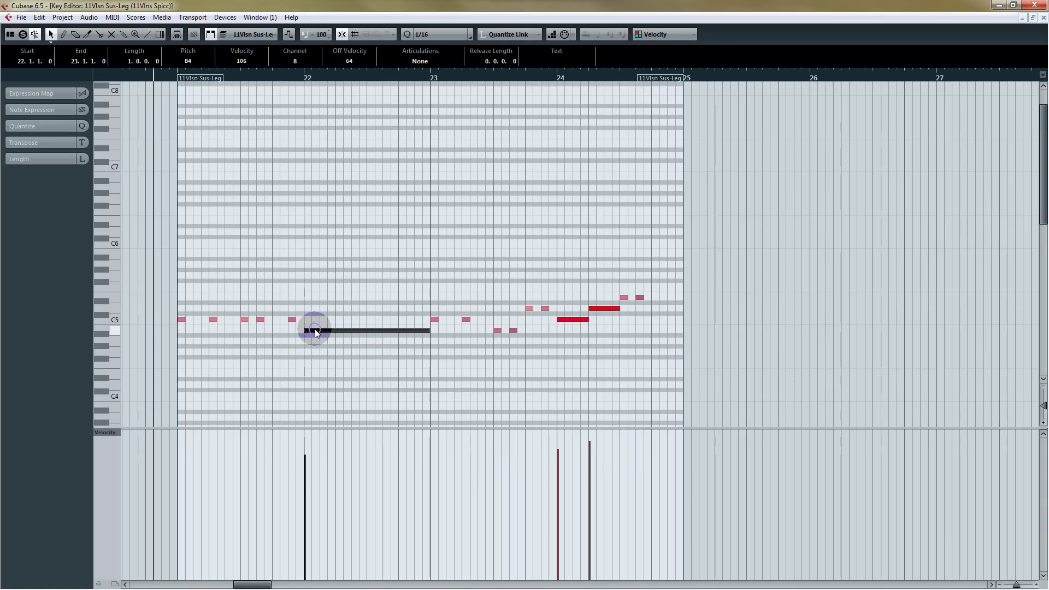
left_click_drag(309, 463, 305, 462)
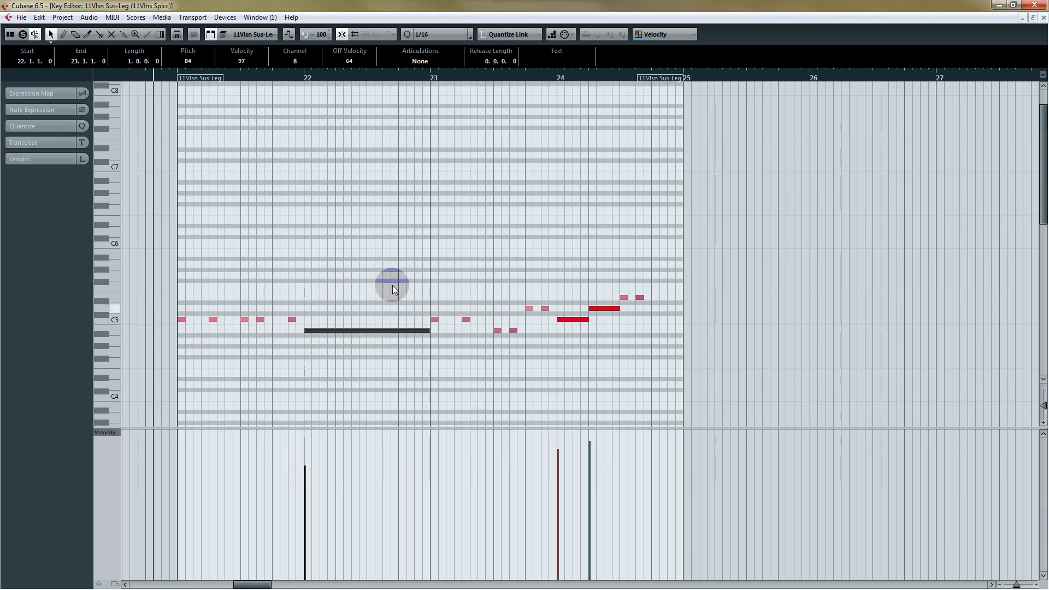
Step: Set the sustained C5 at 24.1.1 to velocity 98 and audition the 18-violin parts
left_click(569, 319)
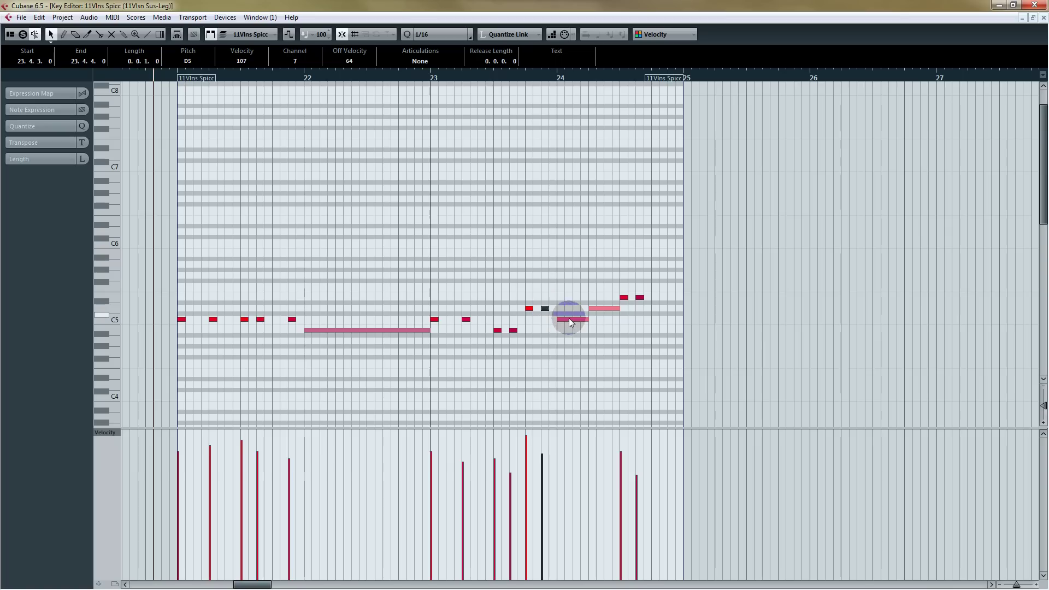
left_click_drag(559, 453, 558, 465)
key("space")
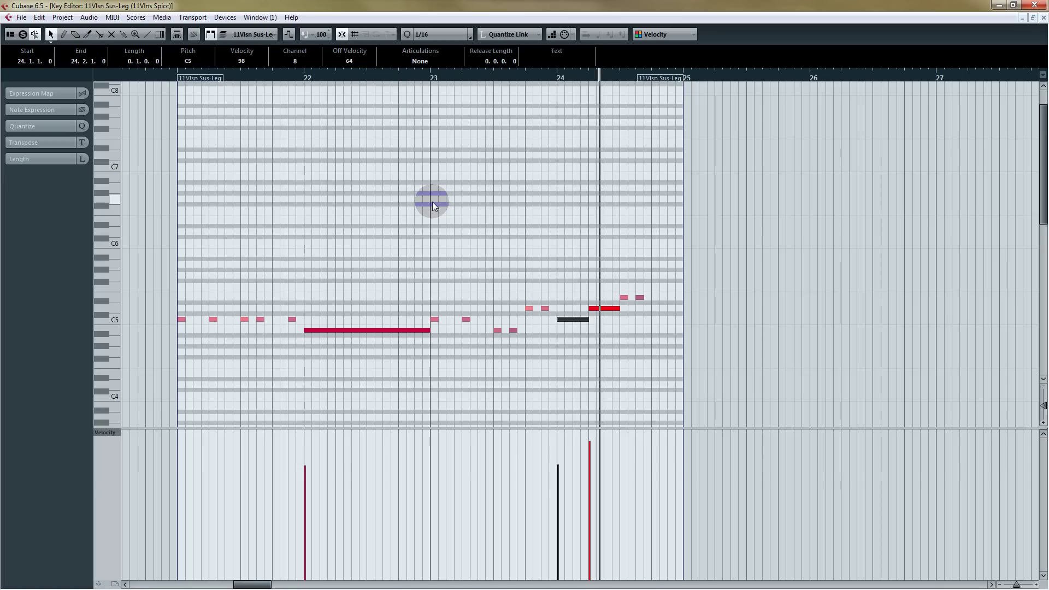
key("space")
left_click(558, 251)
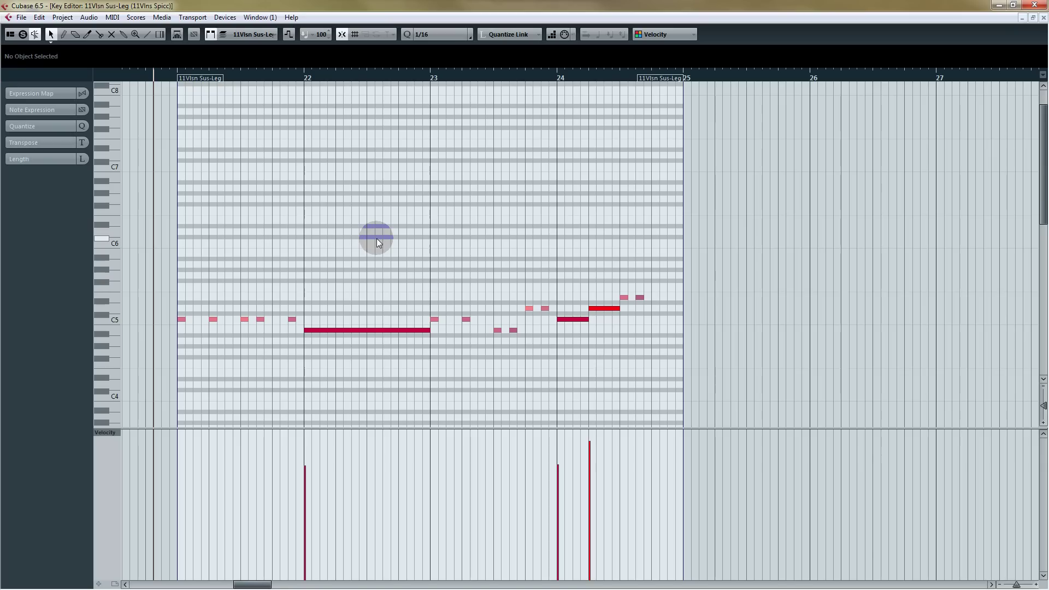
Step: Close the note editor and unsolo the 18 Vlns Pizz and 18 VlnsSus Leg tracks
left_click(1043, 18)
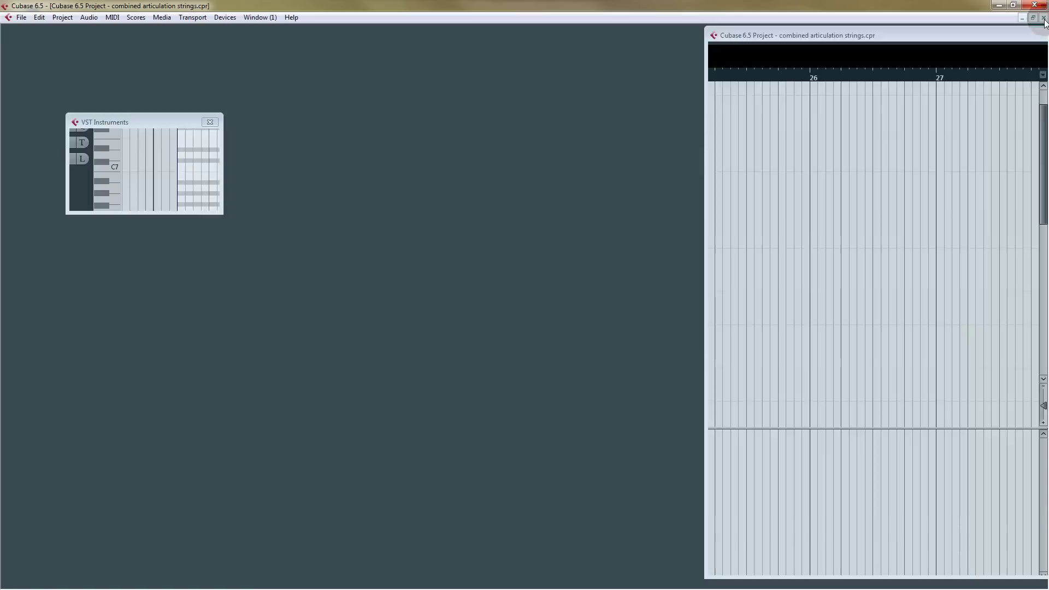
left_click(543, 462)
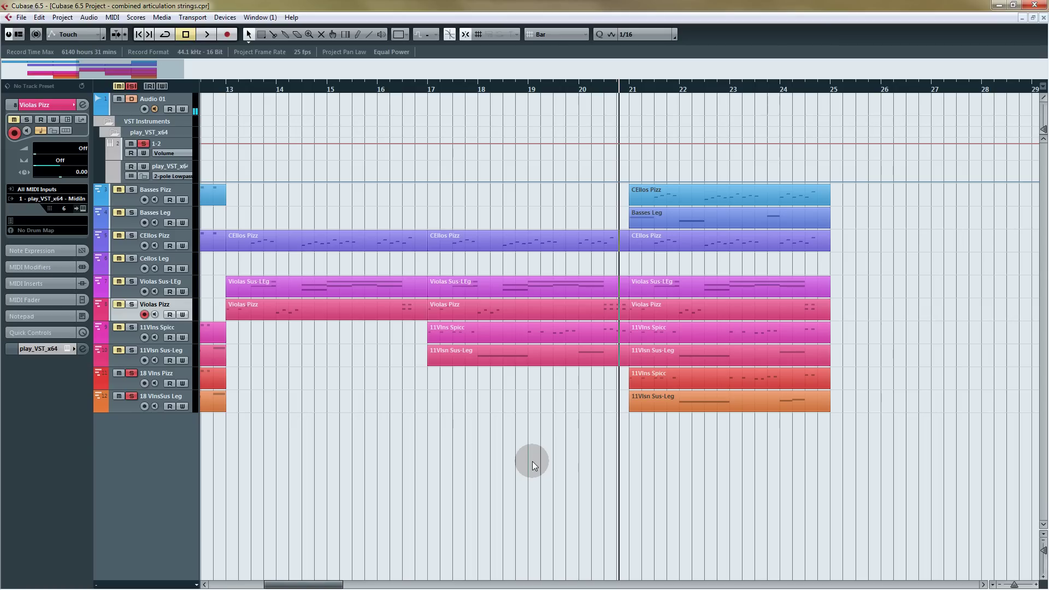
left_click(131, 373)
left_click(132, 397)
left_click_drag(301, 453, 933, 440)
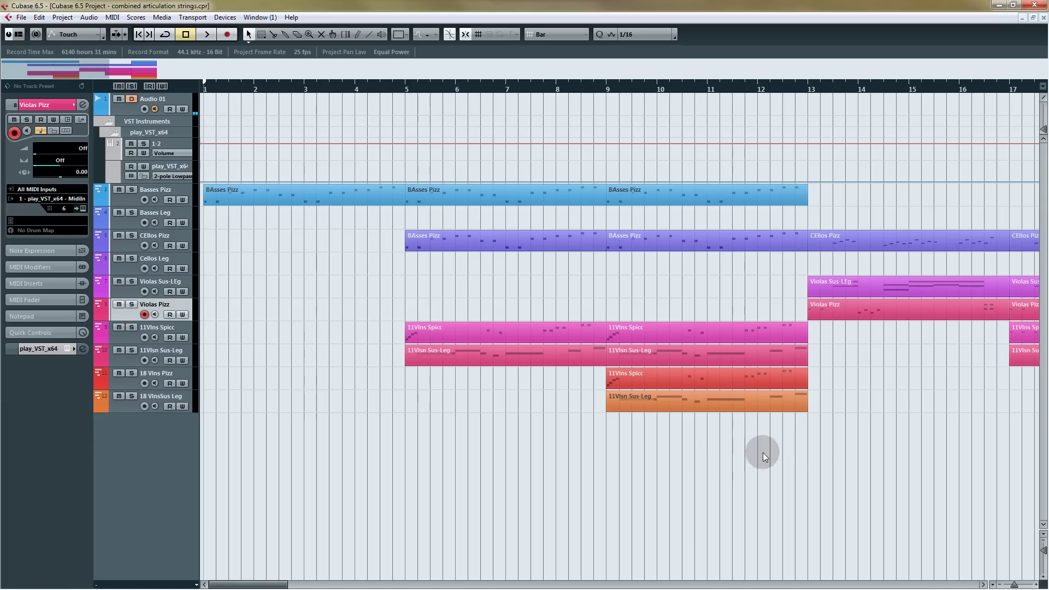
left_click_drag(848, 437, 880, 421)
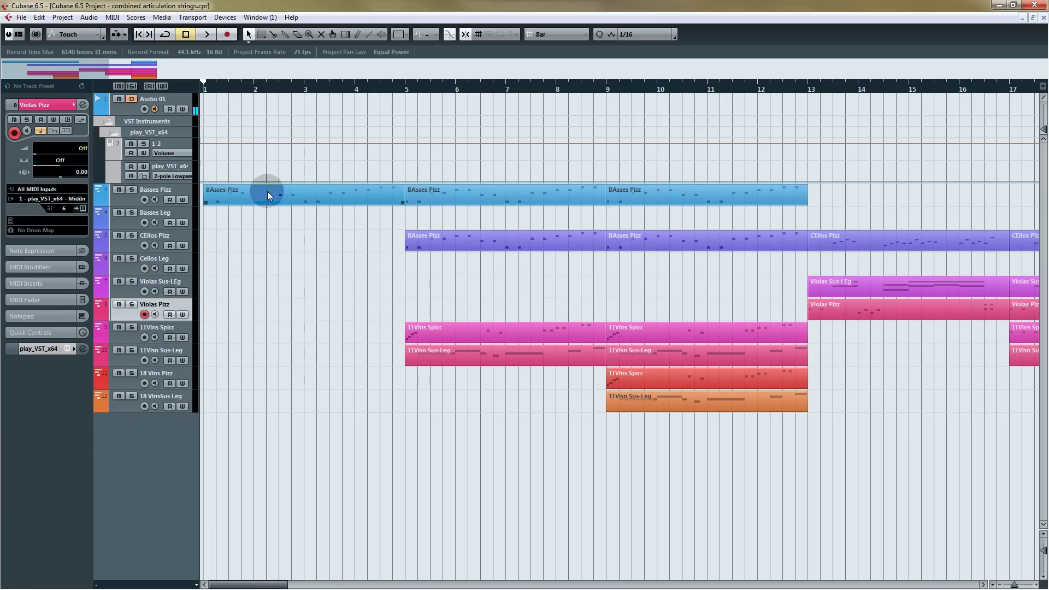
Step: Open the Violas Sus-LEg and Violas Pizz parts at bar 13 together for note editing
left_click_drag(559, 265, 384, 262)
left_click_drag(694, 329, 716, 289)
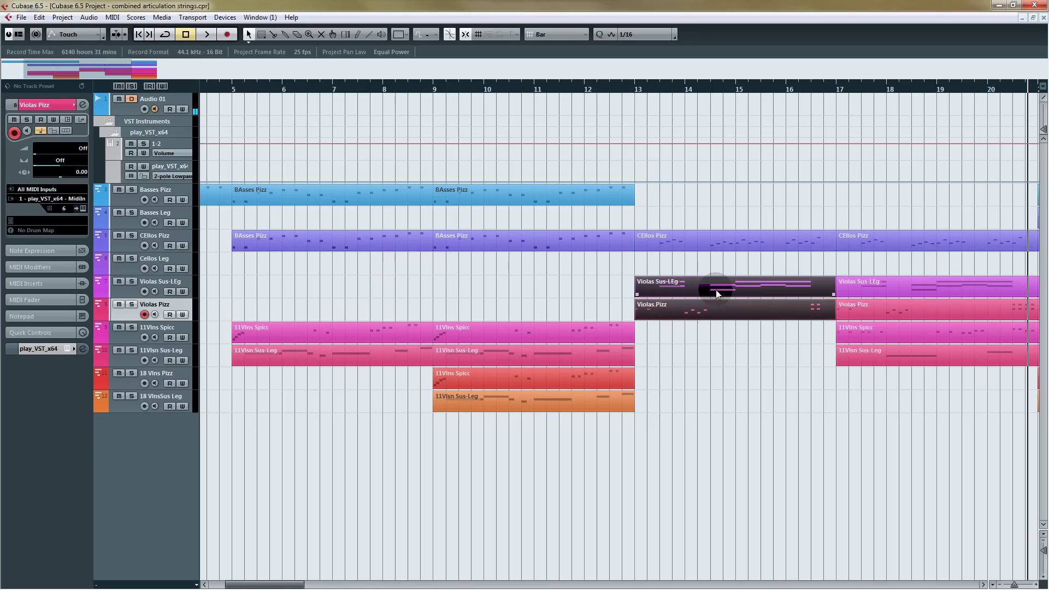
double_click(718, 293)
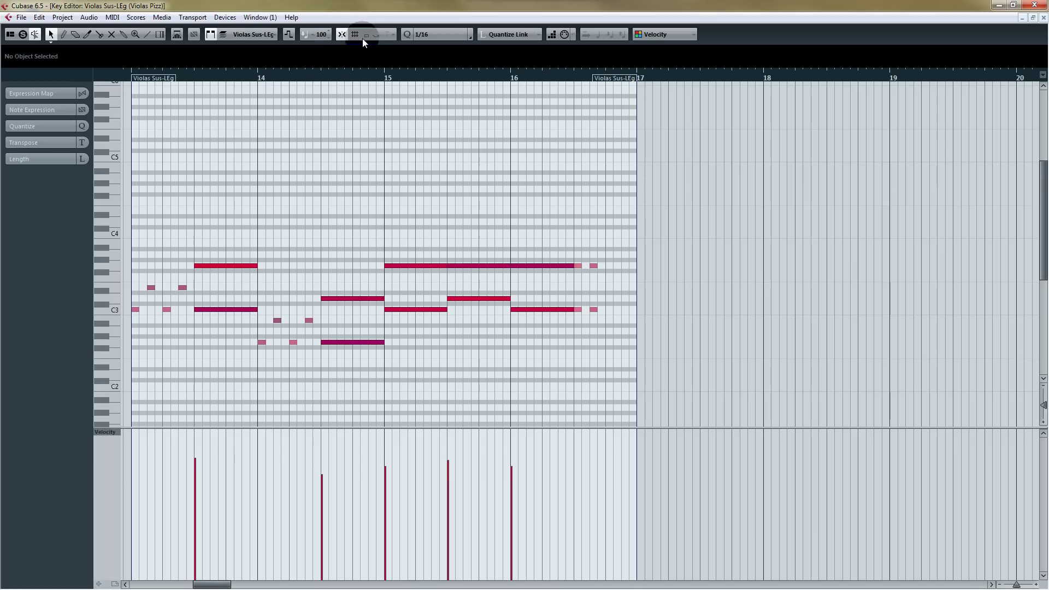
left_click_drag(125, 75, 126, 88)
left_click_drag(139, 130, 282, 199)
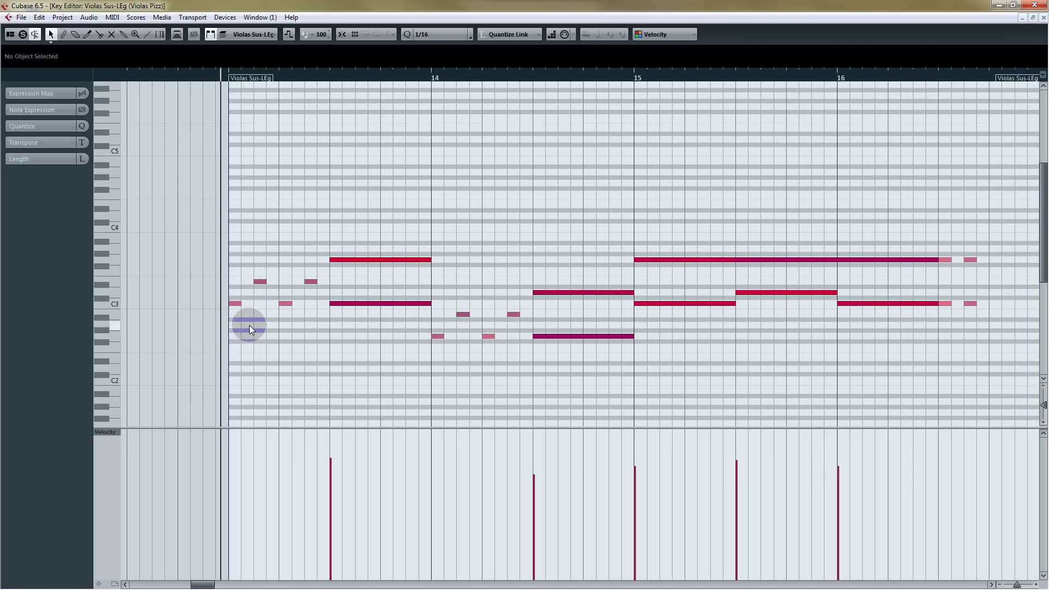
left_click_drag(206, 77, 207, 81)
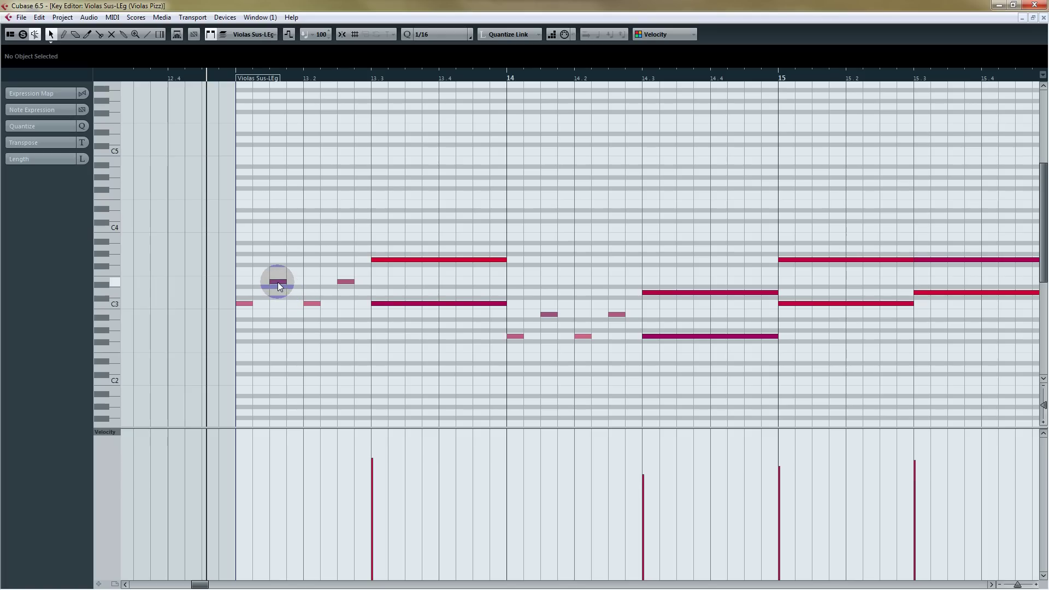
Step: Nudge bar 13's short viola notes off the grid and make the sustained G3 run from 13.3.1.12 to 13.4.4.100
left_click_drag(278, 282, 346, 282)
mouse_move(222, 81)
left_mouse_down()
mouse_move(224, 92)
mouse_move(223, 81)
left_mouse_up()
left_click_drag(507, 260, 509, 260)
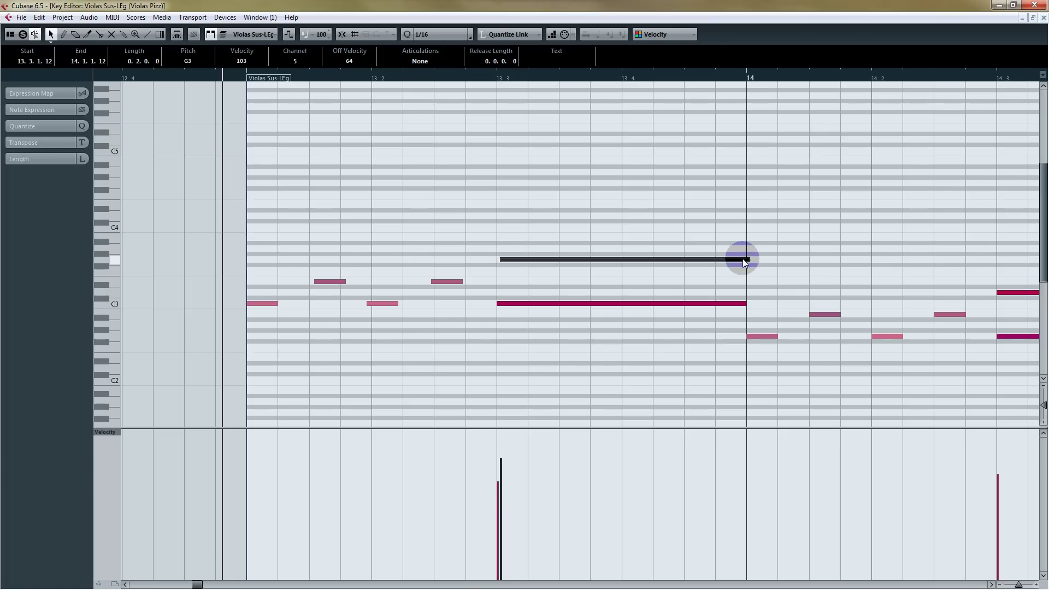
left_click_drag(745, 257, 741, 258)
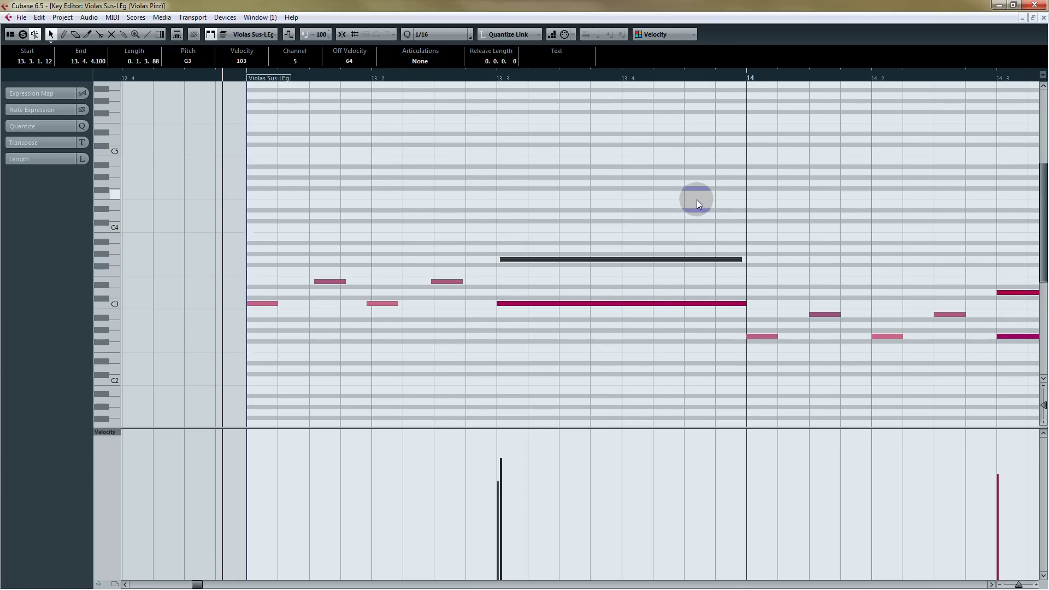
Step: Nudge the sustained D3 at 14.3 and the last pizzicato note before it slightly early, and start the second pizzicato G2 at 14.1.4.111
left_click_drag(762, 208, 611, 204)
left_click_drag(648, 253, 428, 254)
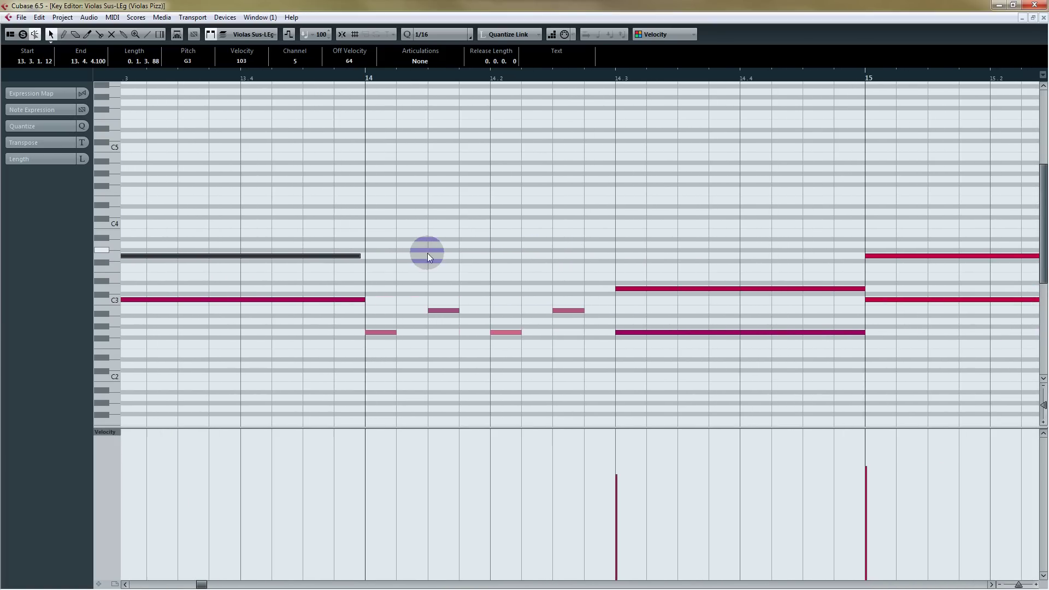
left_click_drag(613, 291, 567, 310)
left_click(499, 332)
left_click_drag(502, 337, 498, 331)
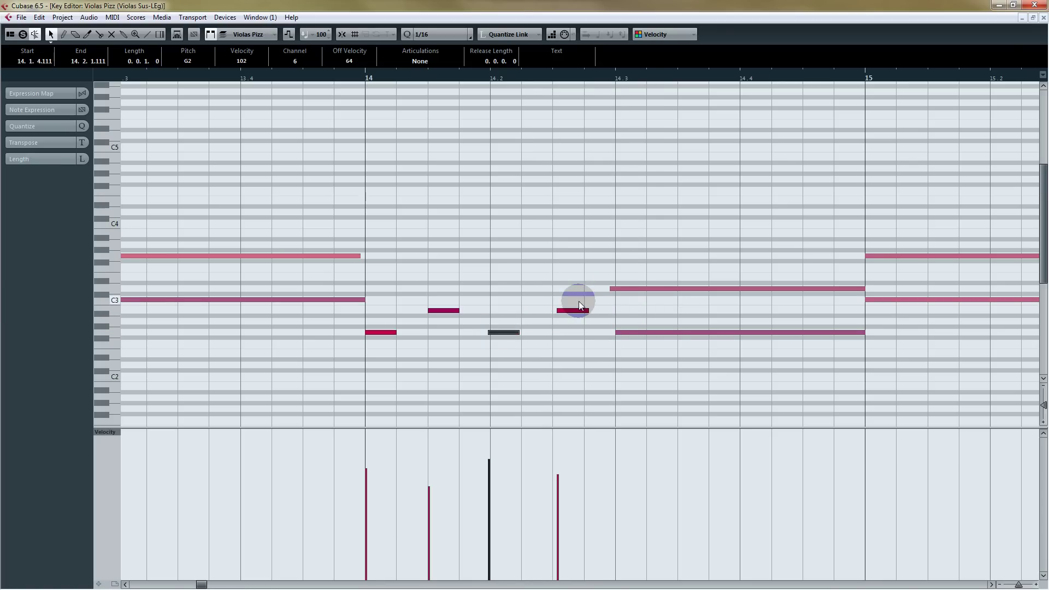
Step: Set the quantize value to 1/128 and move the second pizzicato G2 of bar 14 to 14.1.4.107
left_click(427, 35)
left_click(427, 35)
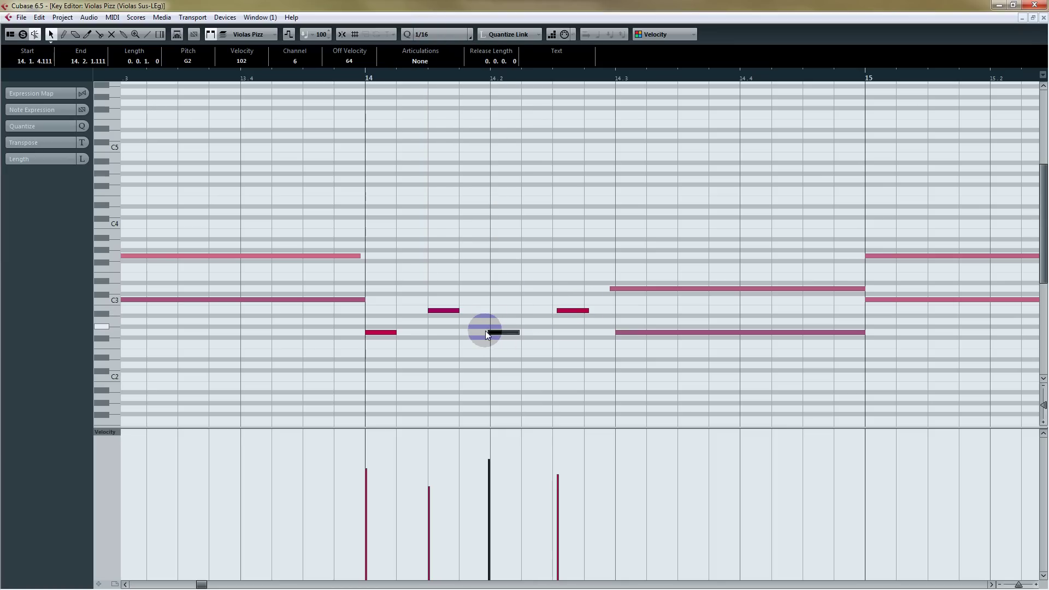
left_click(429, 33)
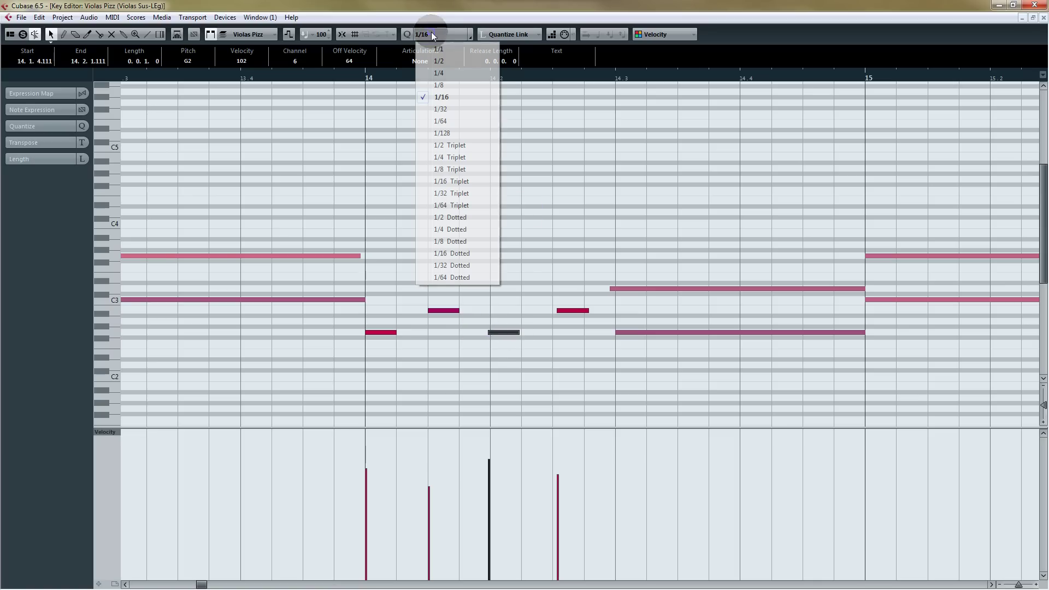
left_click(458, 133)
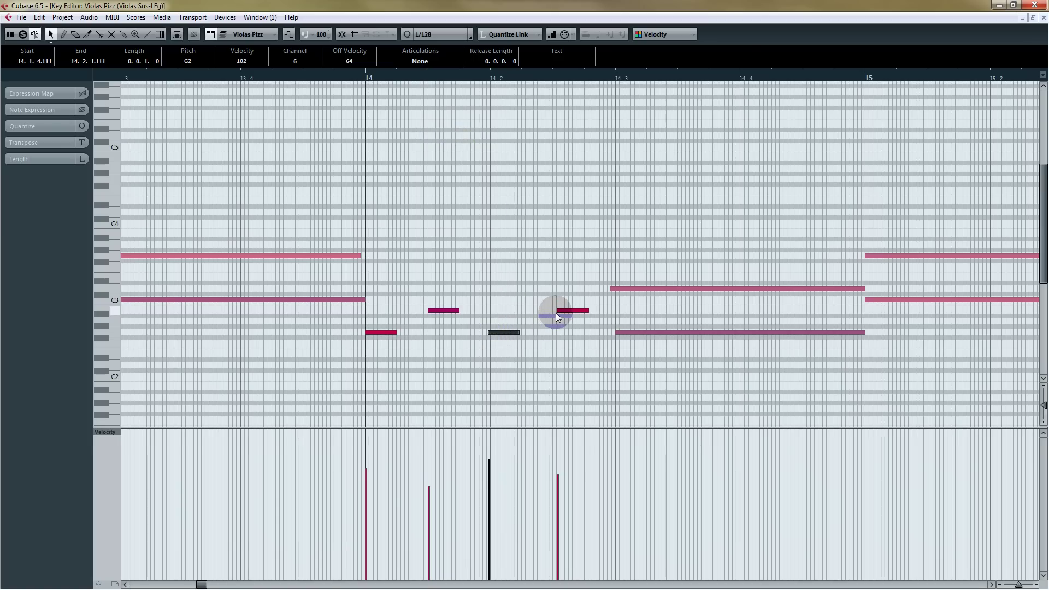
left_click_drag(496, 337, 497, 337)
Step: Set the quantize value to 1/16 and nudge the second pizzicato note of bar 14 slightly earlier
left_click(433, 37)
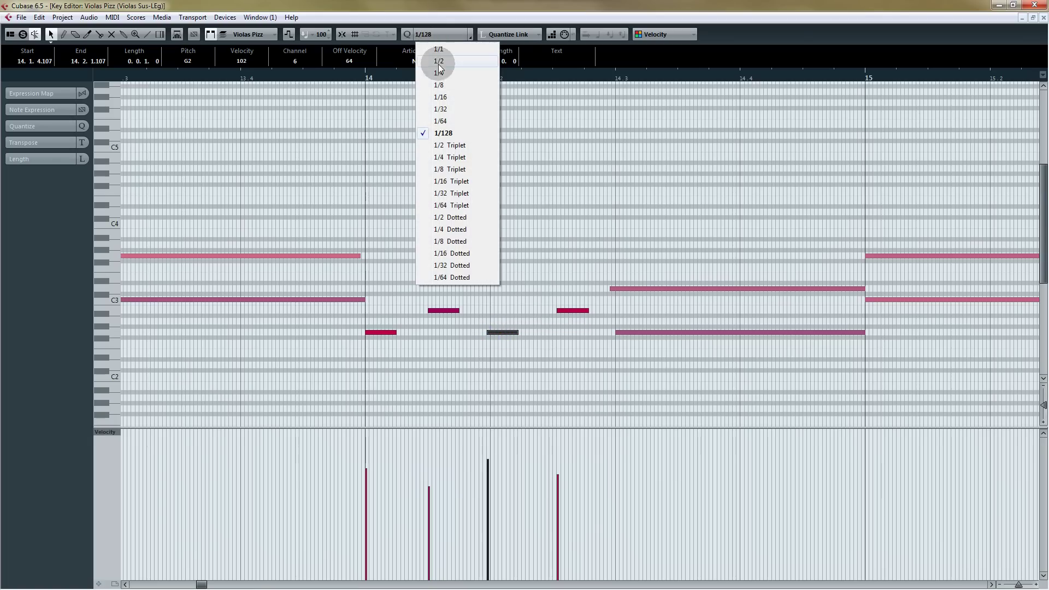
left_click(441, 93)
left_click_drag(438, 310, 436, 311)
Step: Delay the starts of bar 15's sustained viola notes, with the first G3 at 15.1.1.16 and the D3 at 15.3.1.13
left_click_drag(764, 189, 270, 195)
left_click_drag(373, 262, 378, 264)
left_click_drag(761, 183, 519, 185)
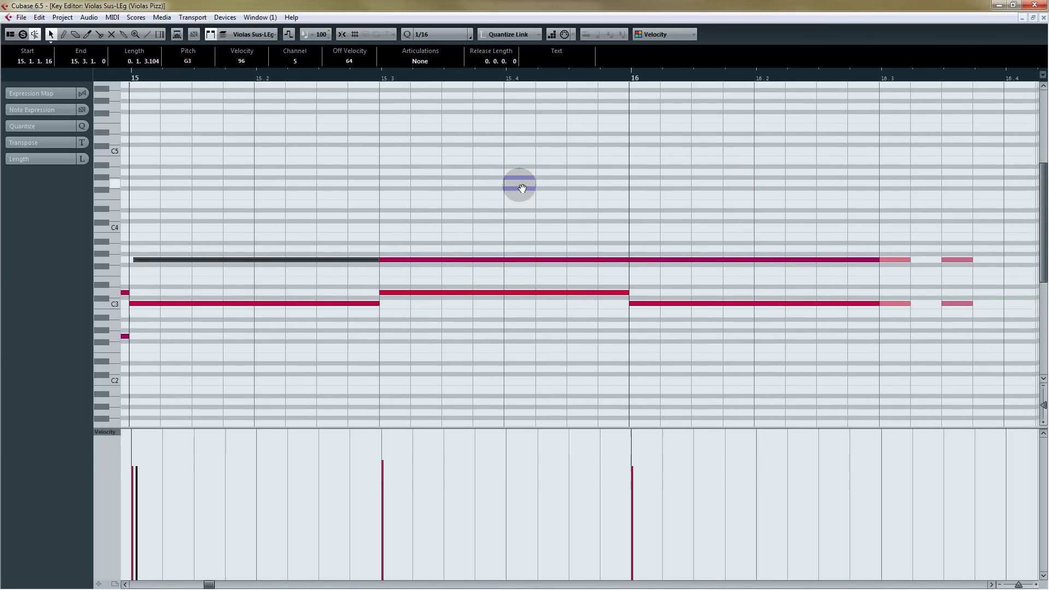
left_click_drag(379, 261, 381, 292)
Step: Start bar 16's sustained viola notes slightly ahead of the bar line, the C3 at 15.4.4.105 and the G3 at 15.4.4.111
scroll(545, 288, "right", 3)
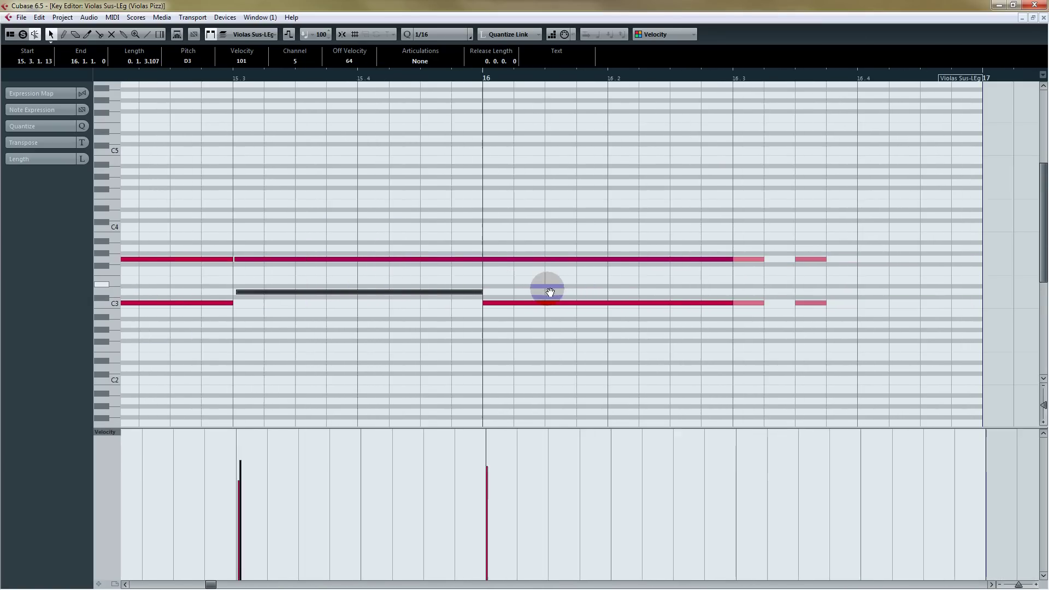
left_click_drag(479, 293, 476, 303)
left_click_drag(479, 260, 479, 260)
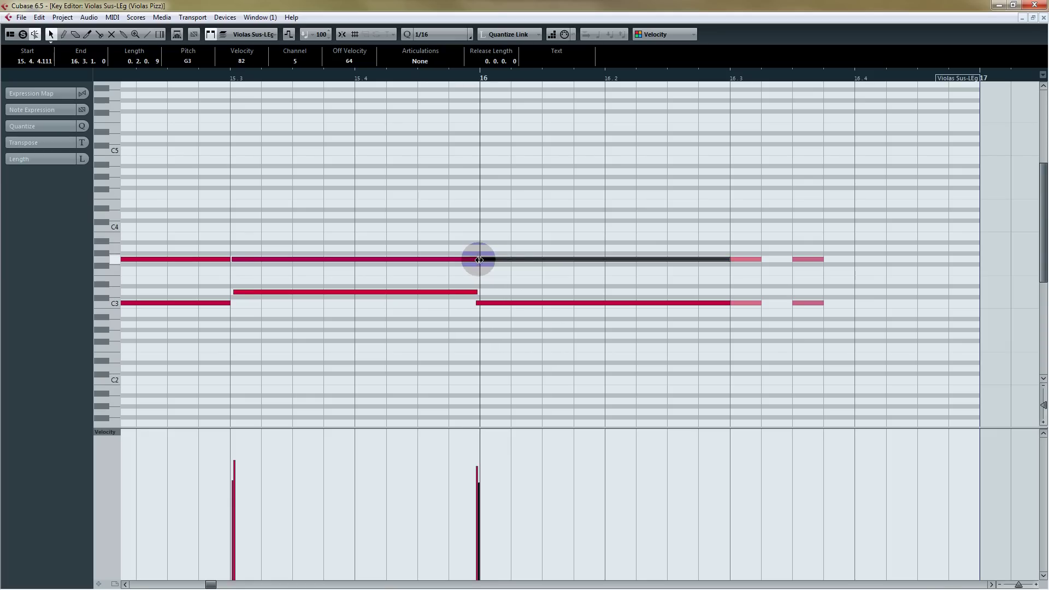
Step: Shorten the final sustained G3 to end at 16.2.4.110 and the C3 at about 16.2.4.116, and close the note editor
scroll(628, 204, "right", 4)
left_click_drag(560, 268, 557, 266)
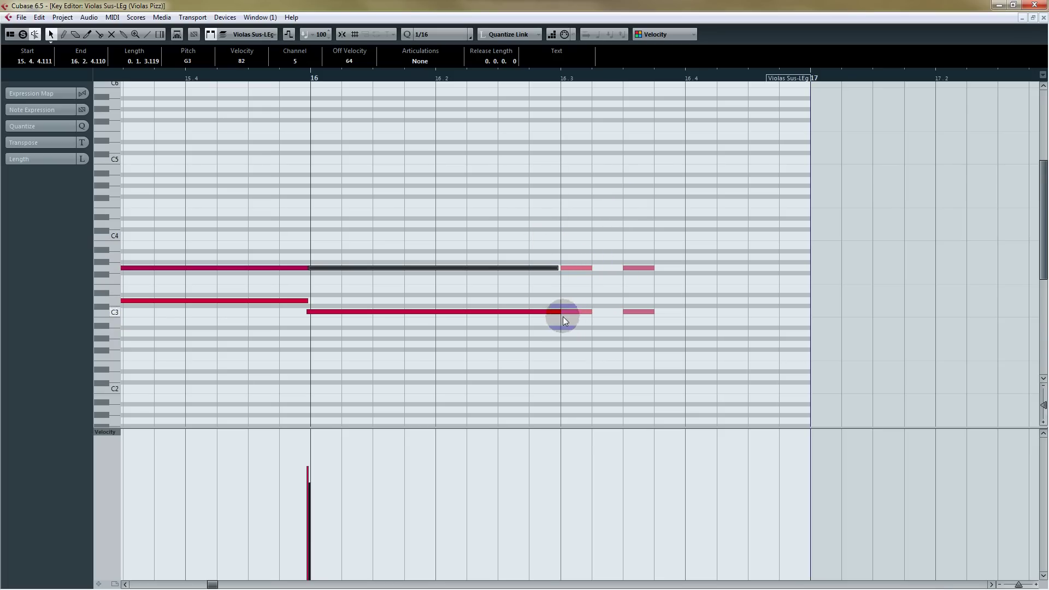
left_click_drag(560, 311, 557, 311)
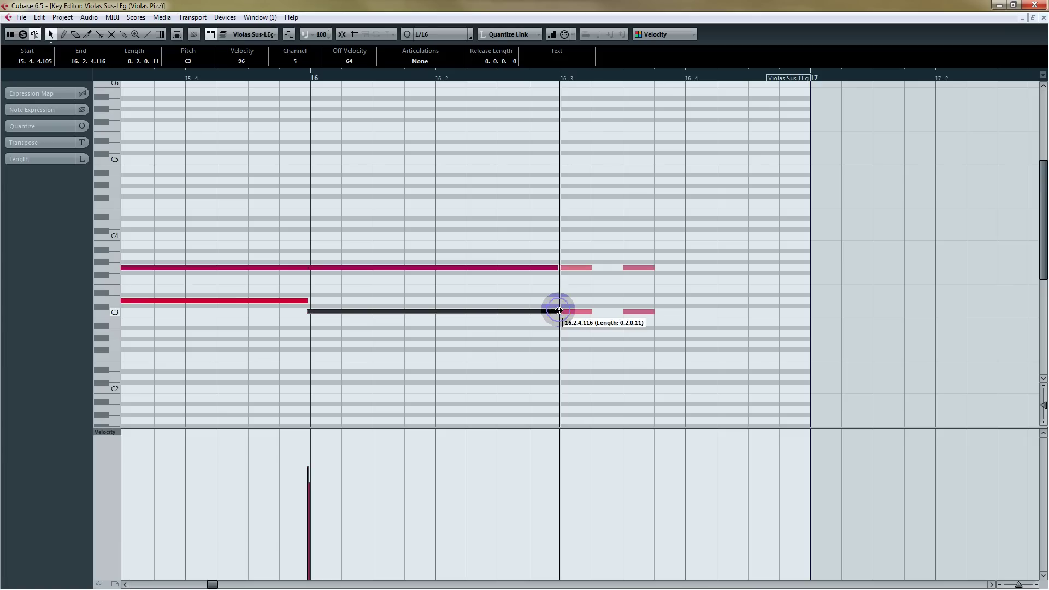
left_click(556, 268)
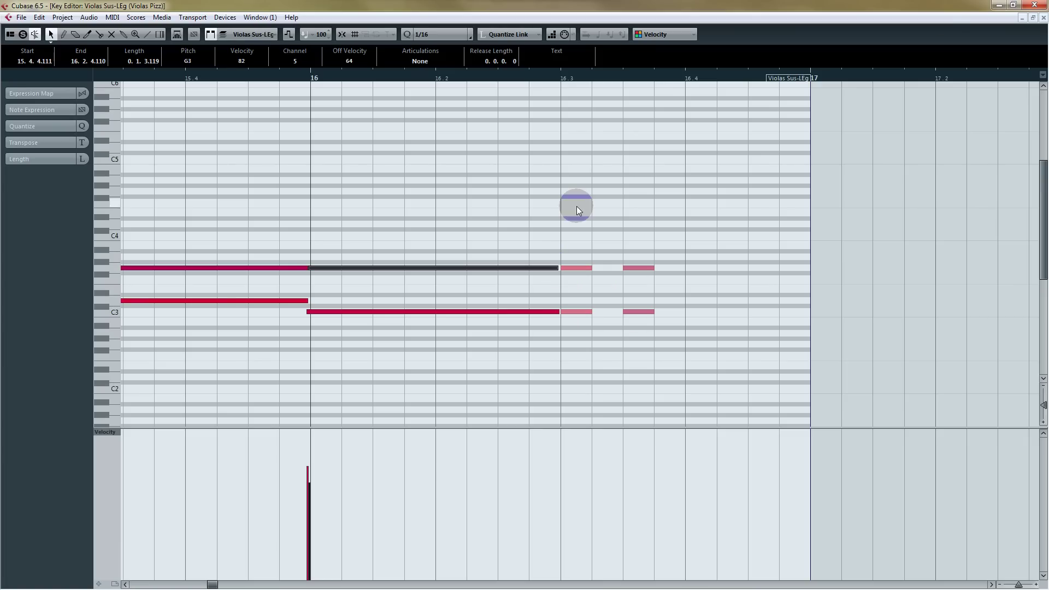
left_click(1043, 18)
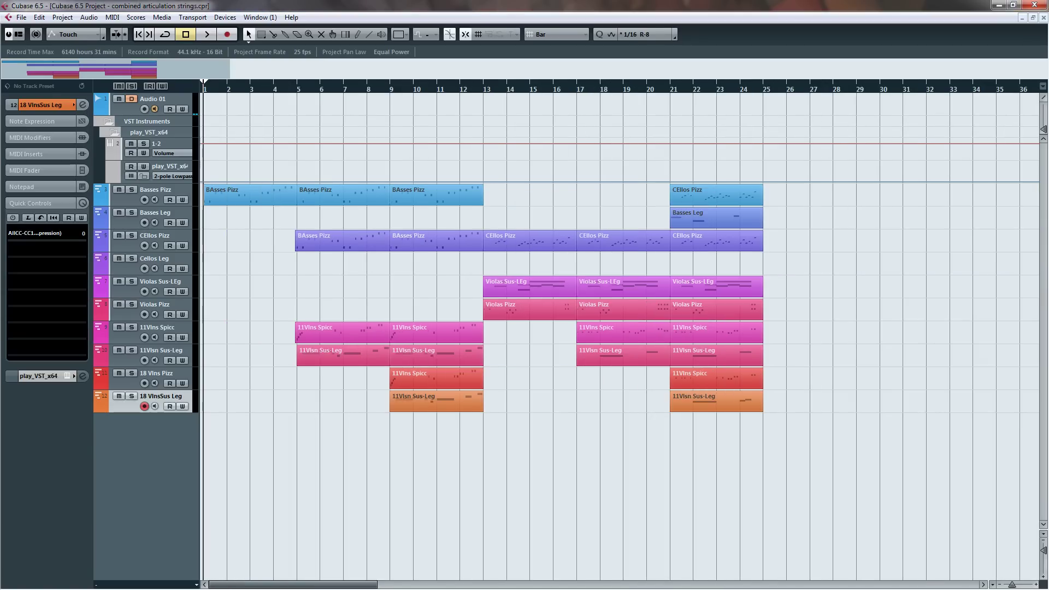
Step: Reopen the viola parts at bar 13 to review their notes and the quantize settings, and close the editor again
left_click(356, 358)
left_click(491, 462)
left_click_drag(502, 346, 538, 288)
double_click(538, 288)
left_click_drag(217, 262, 336, 206)
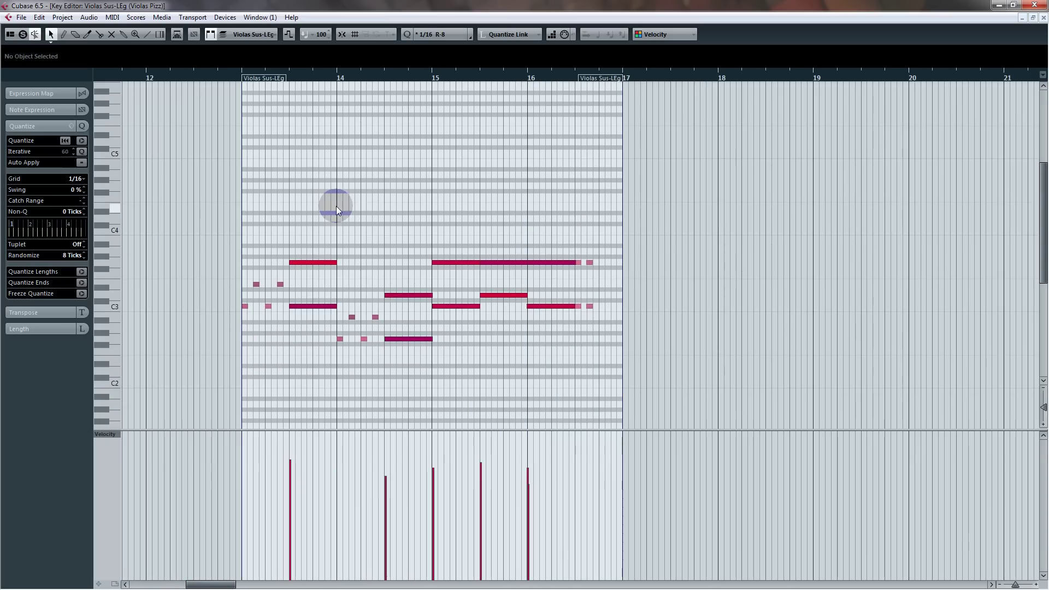
left_click(275, 75)
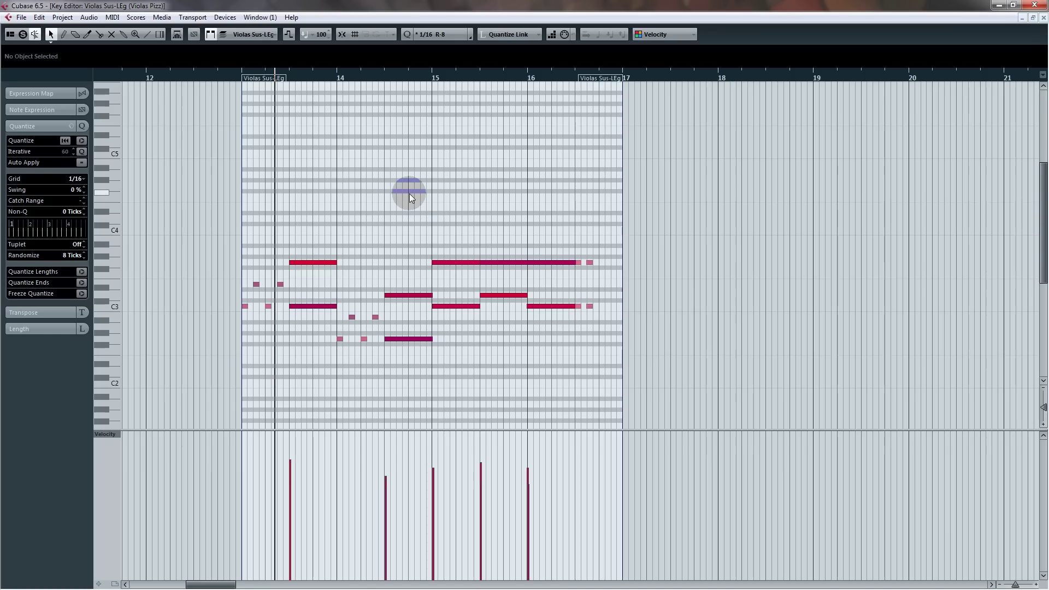
left_click(1043, 17)
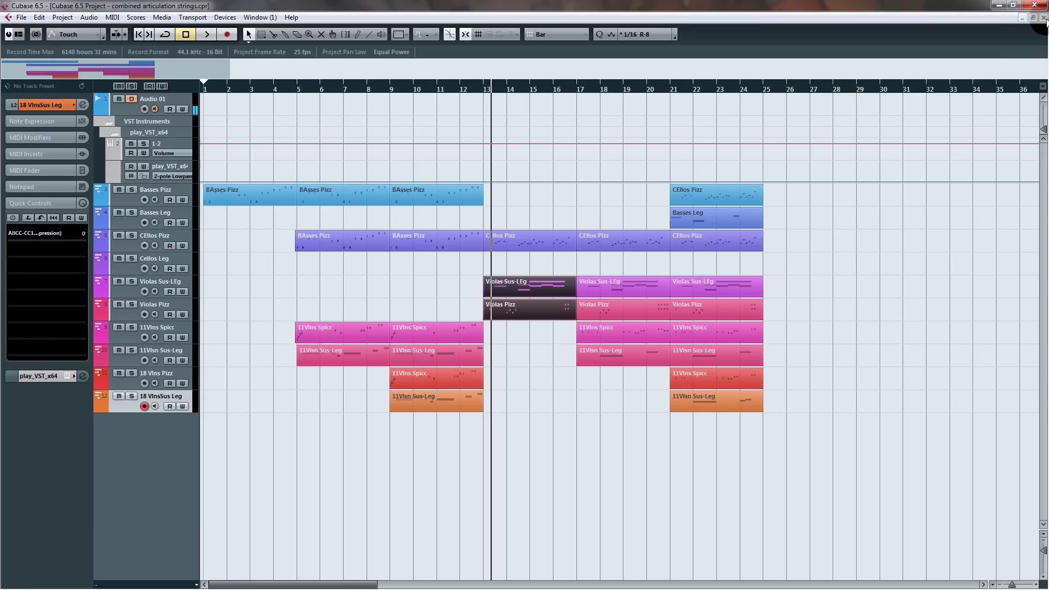
Step: Solo the Violas Sus-LEg and Violas Pizz tracks and audition them from bar 13
left_click(131, 280)
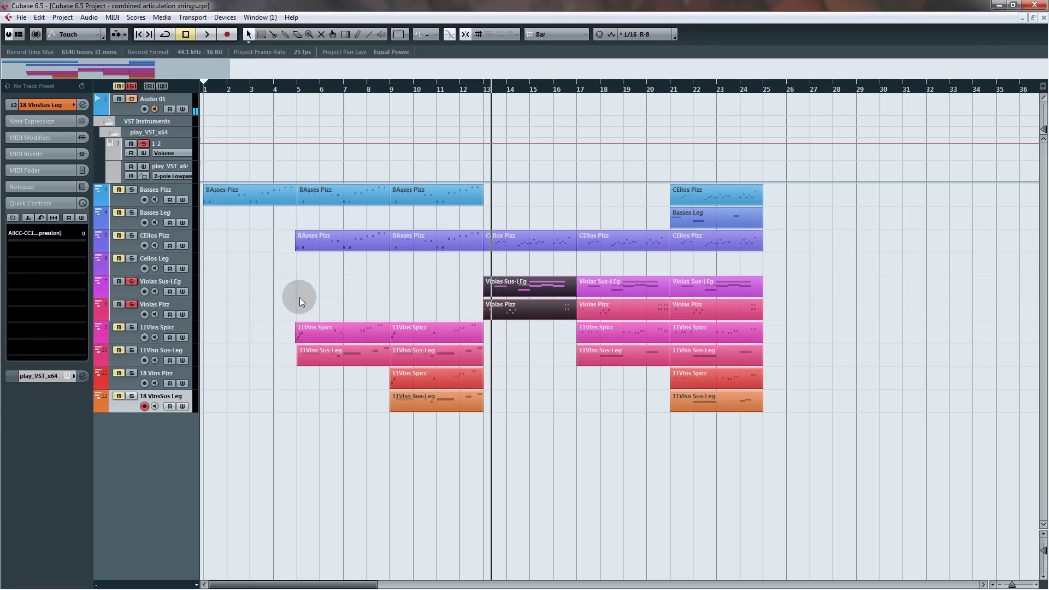
left_click(481, 96)
key("space")
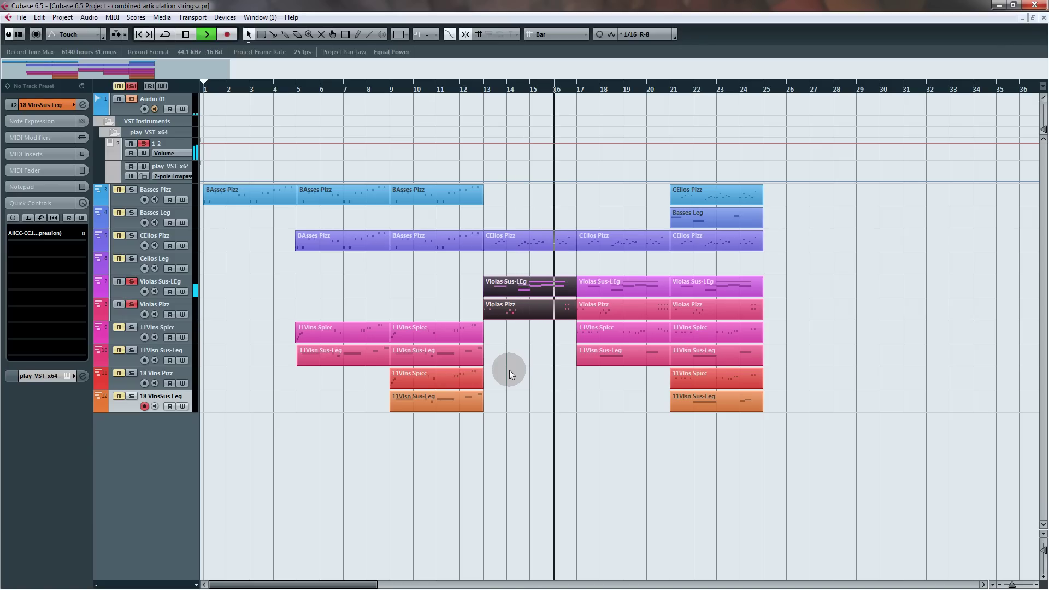
key("space")
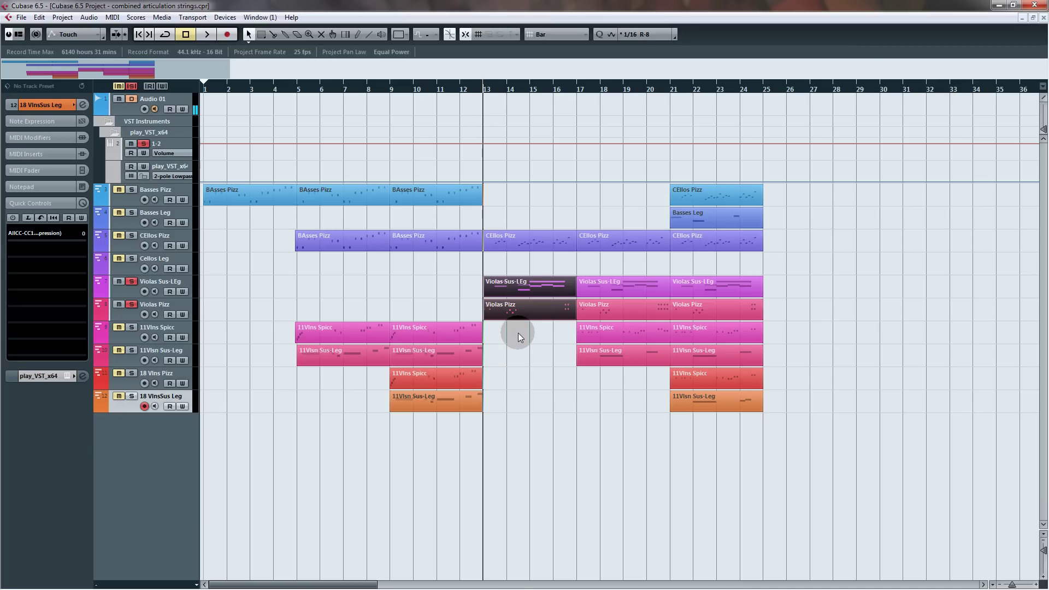
Step: Enable automation reading and writing on the Violas Sus-LEg track and show its automation lane
left_click(187, 283)
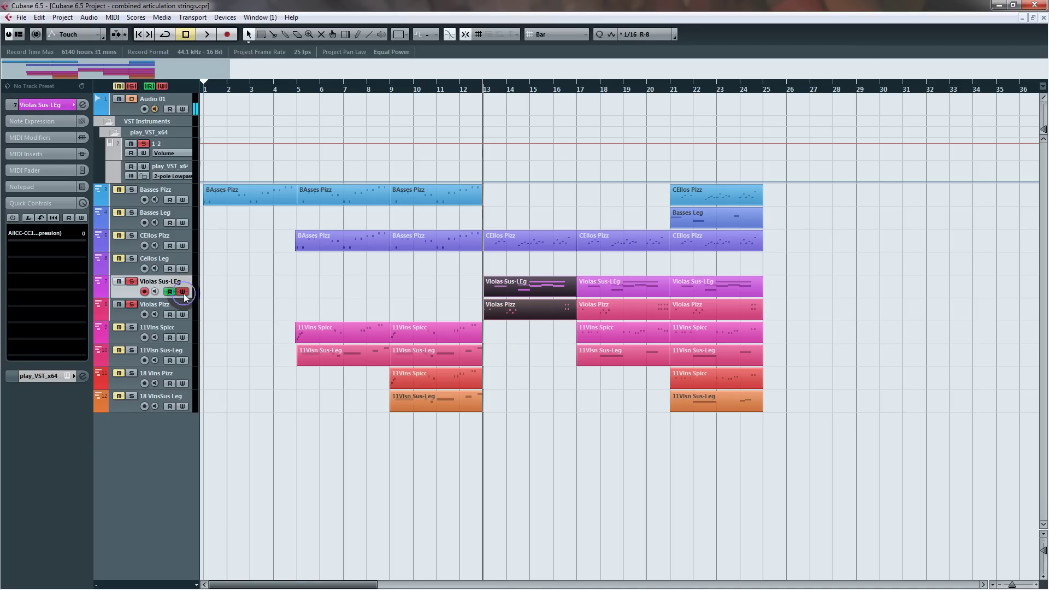
left_click(100, 291)
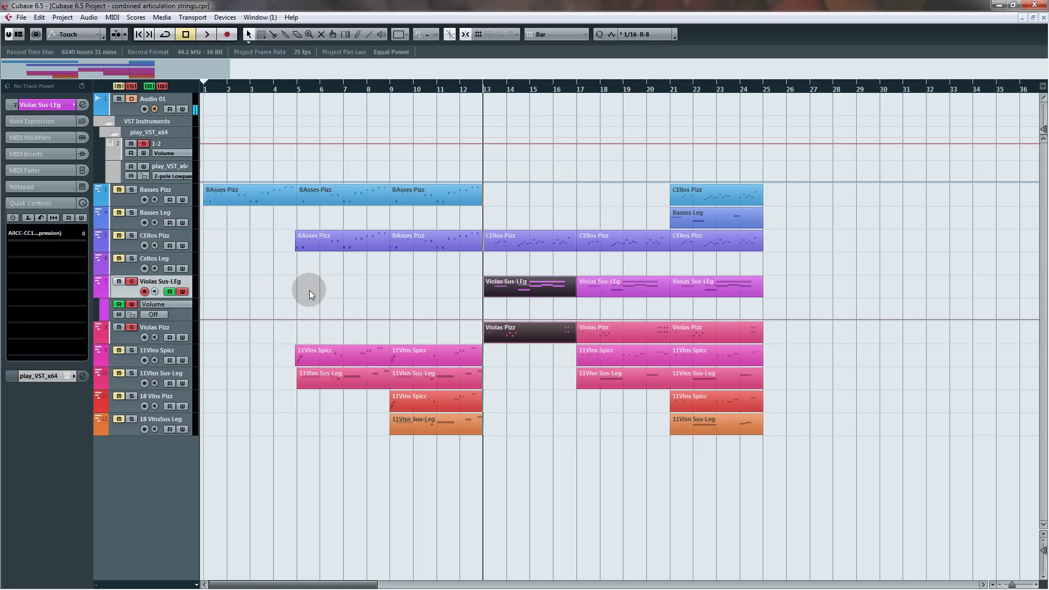
Step: Play from bar 12 and ride the expression Quick Control of Violas Sus-LEg between about 92 and 84, and stop playback
left_click(462, 91)
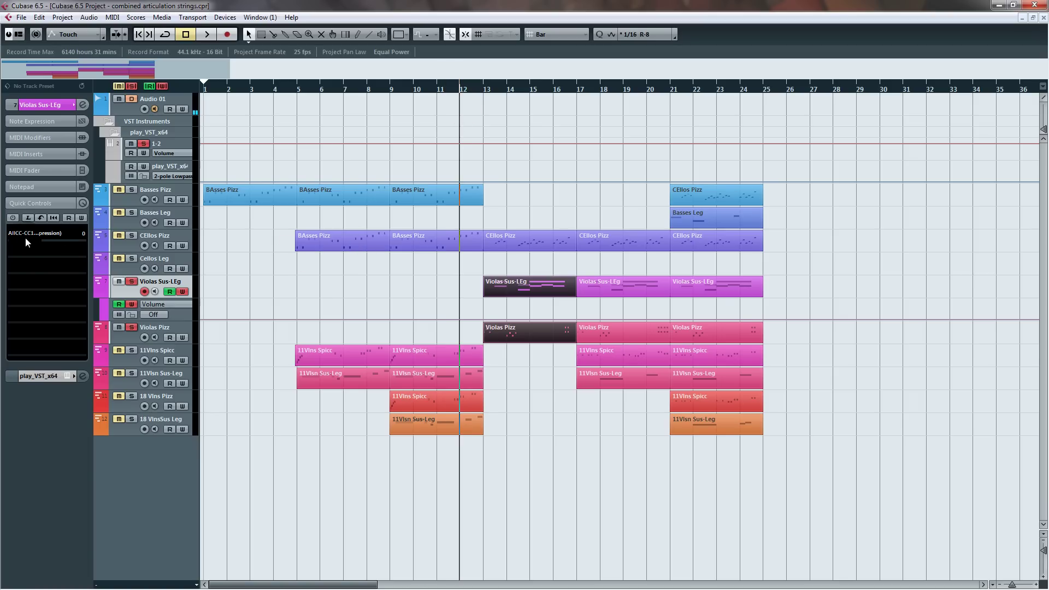
left_click(67, 242)
key("space")
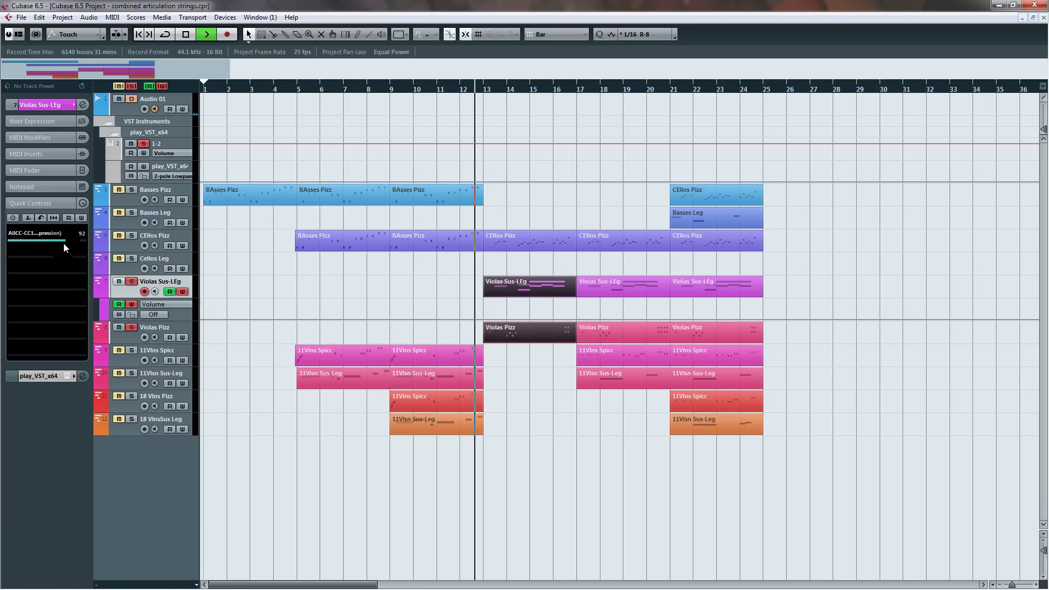
mouse_move(63, 244)
left_mouse_down()
mouse_move(45, 247)
mouse_move(78, 248)
mouse_move(61, 249)
left_mouse_up()
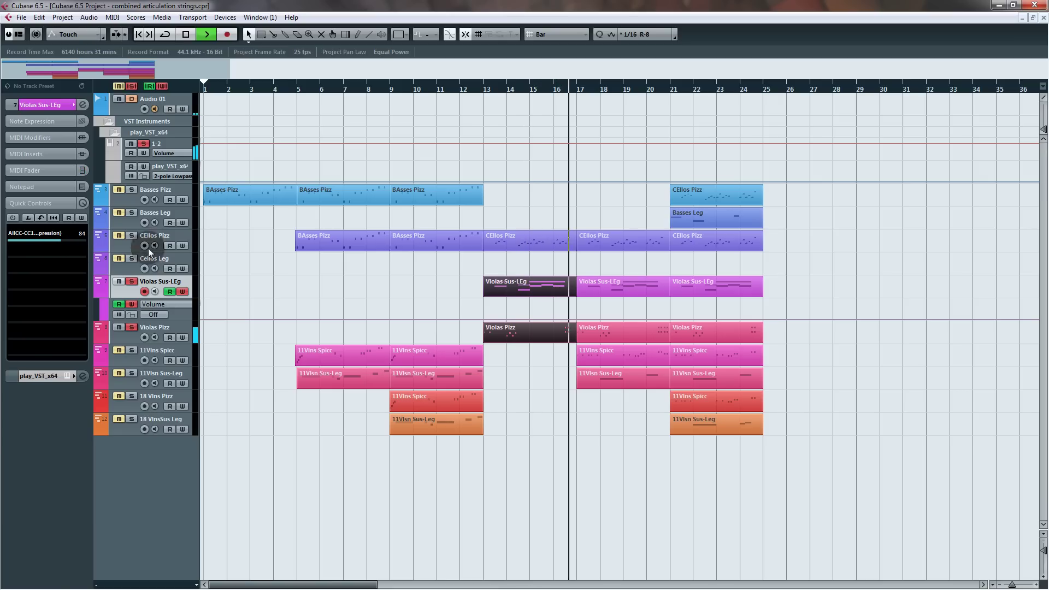
left_click(254, 269)
key("space")
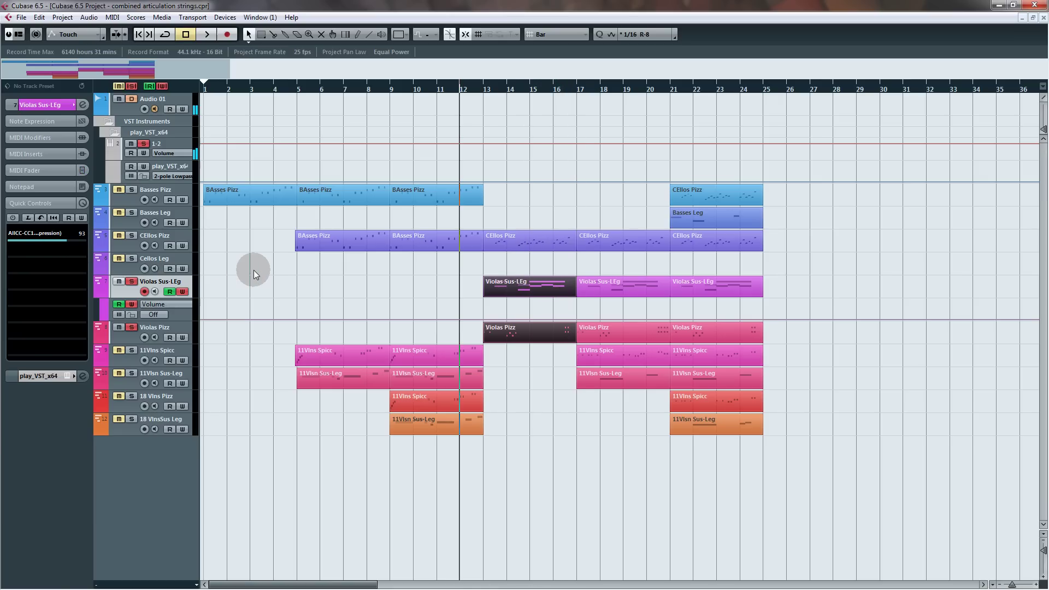
Step: Show the expression automation lane of Violas Sus-LEg and shift the automation point just before bar 14 slightly later
left_click(105, 316)
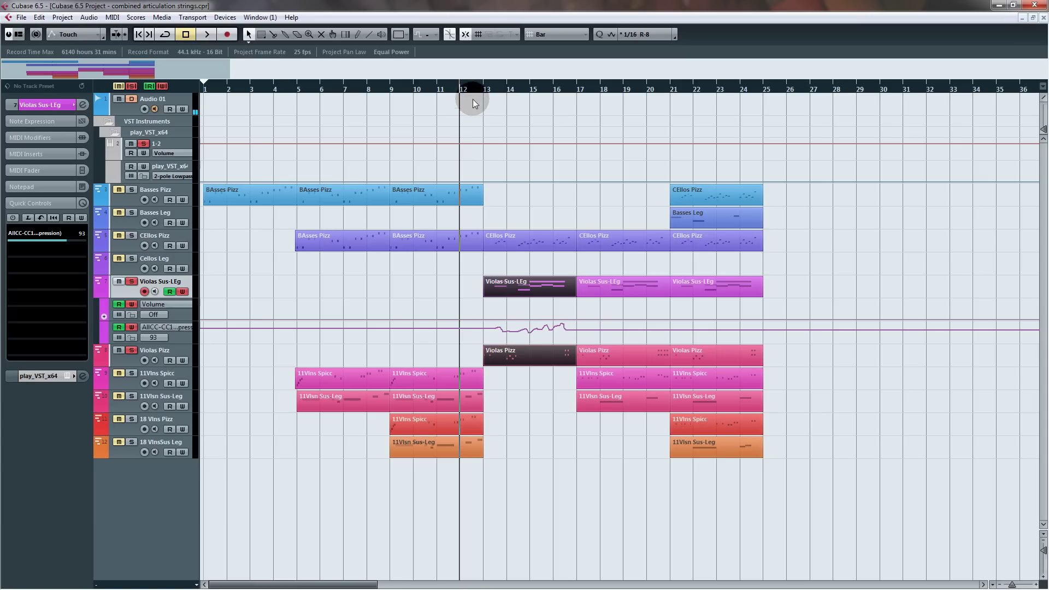
left_click_drag(476, 86, 480, 98)
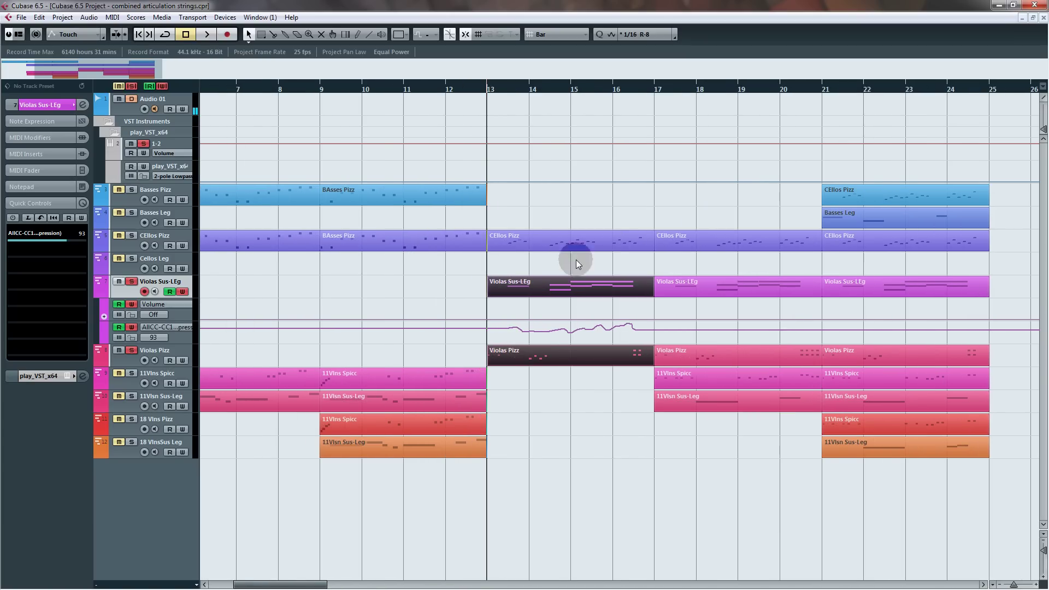
left_click(522, 334)
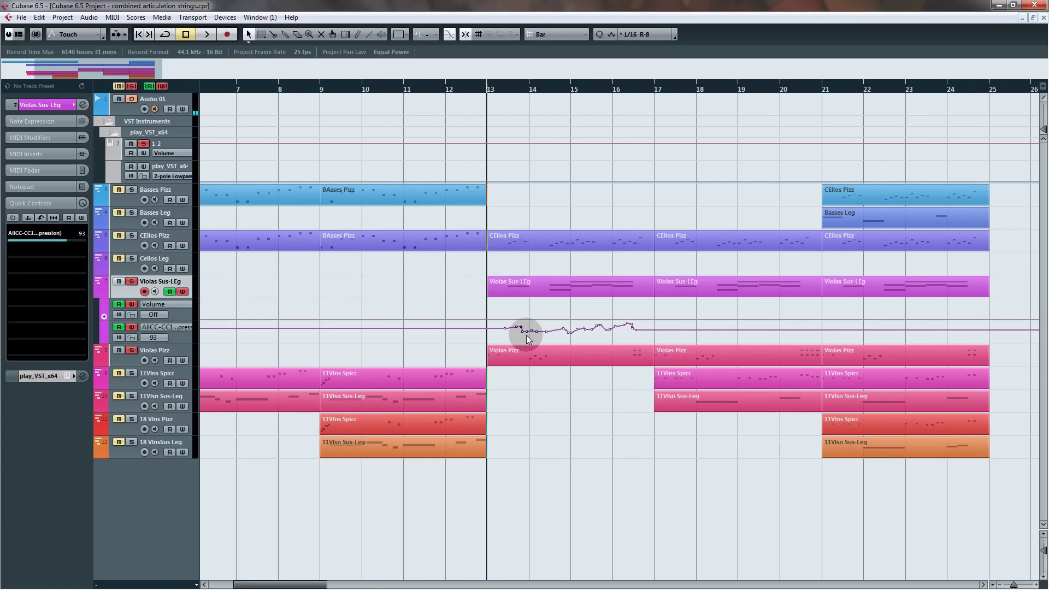
left_click_drag(523, 333, 525, 329)
Step: Audition the viola parts with the expression automation from bar 13 and again from just before bar 15
key("space")
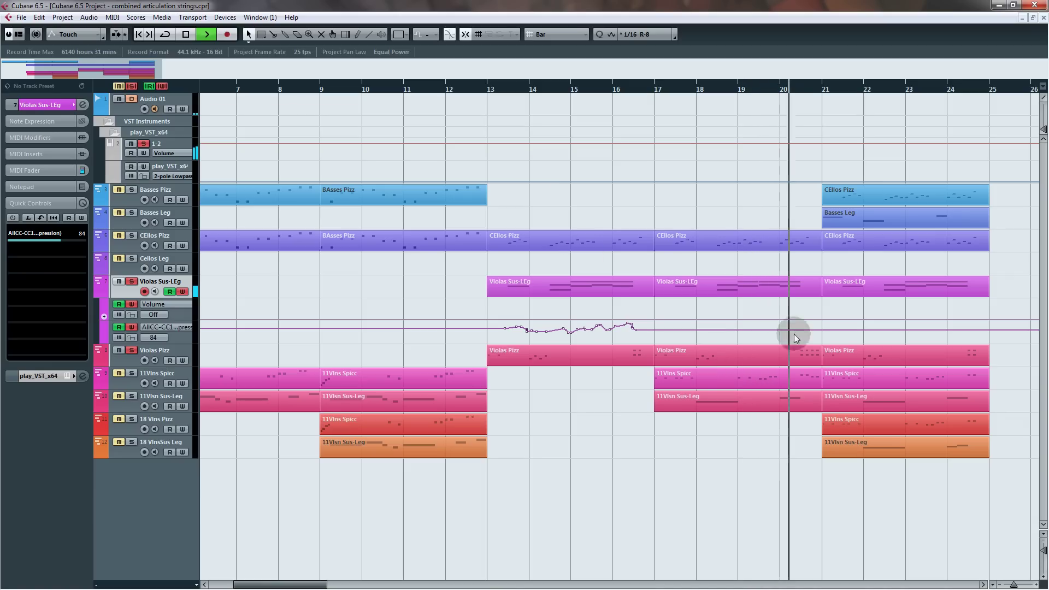
key("space")
left_click(562, 87)
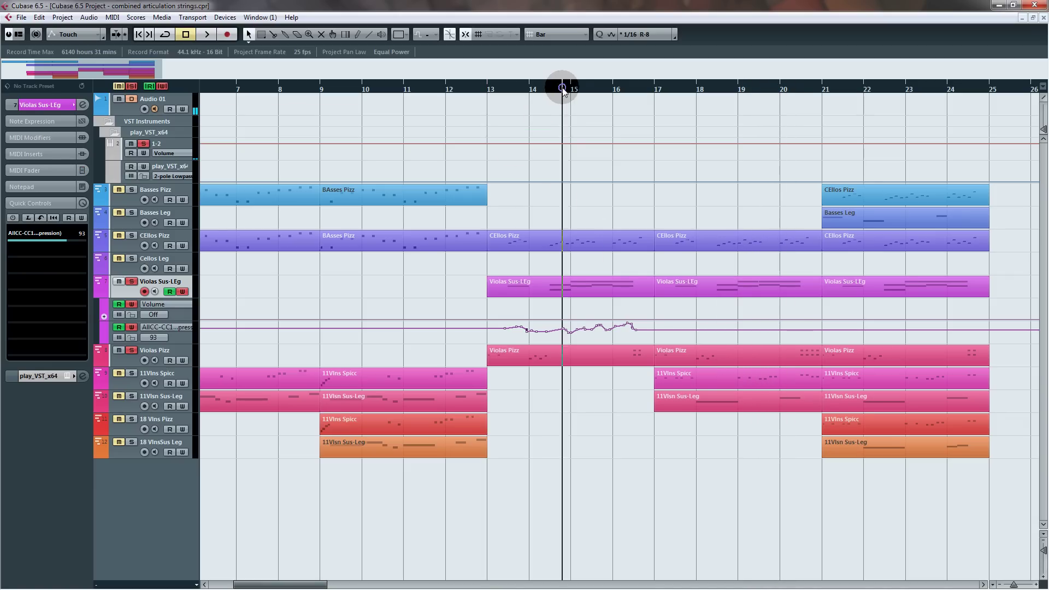
key("space")
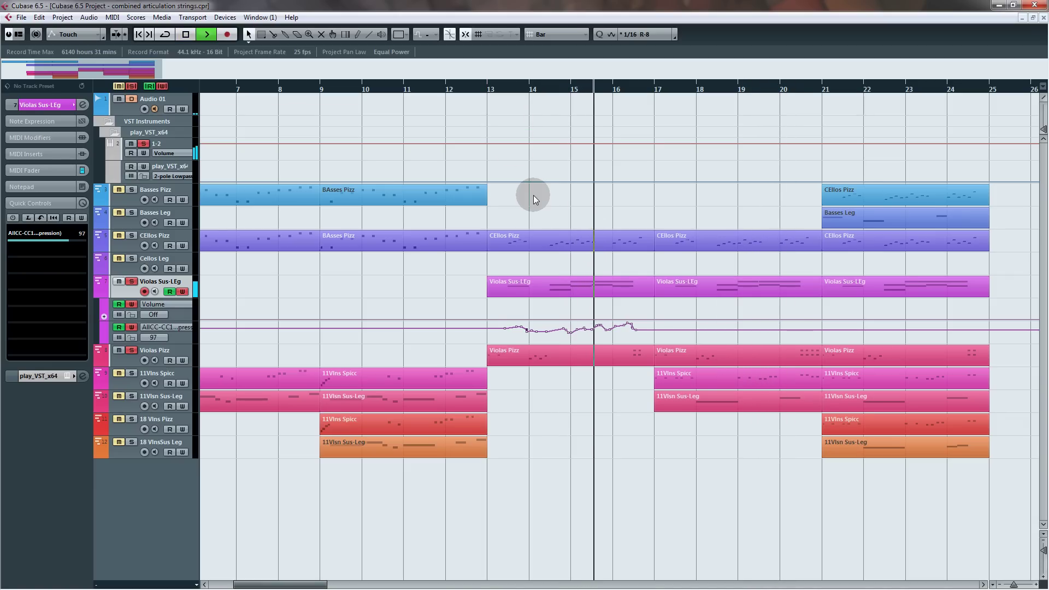
key("space")
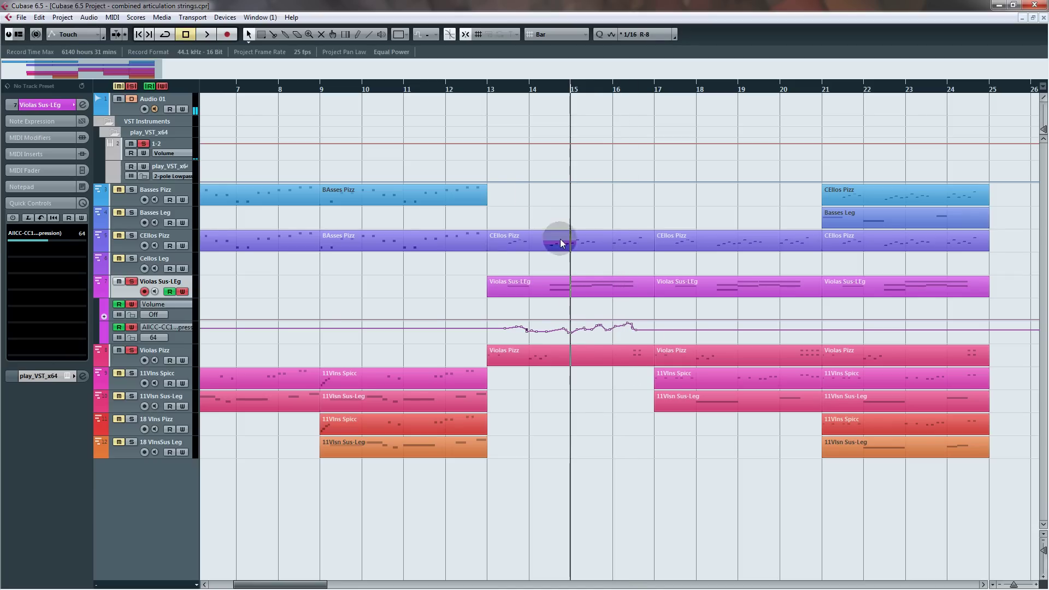
Step: Adjust the Violas Sus-LEg expression points between bars 15 and 16, turn off snapping, and audition from bar 15
left_click_drag(570, 87, 571, 113)
left_click_drag(827, 214, 735, 217)
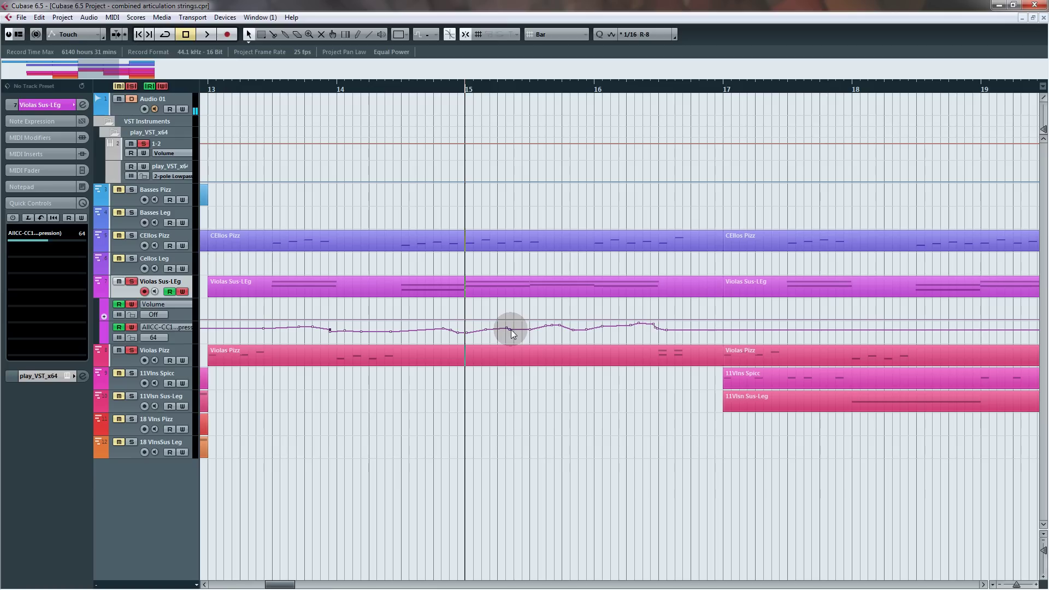
left_click_drag(509, 329, 598, 332)
left_click(464, 35)
key("space")
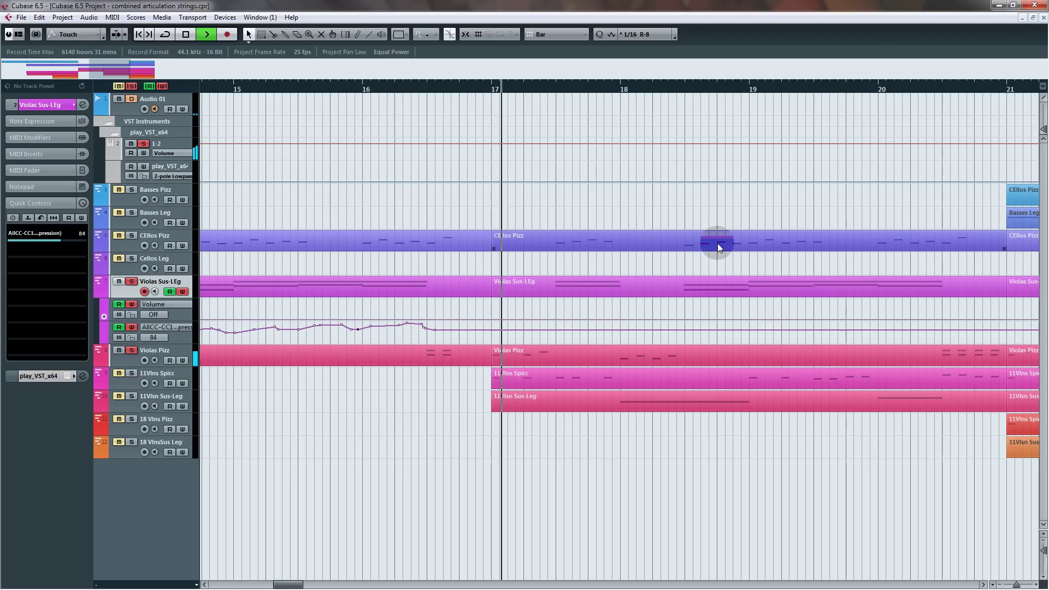
key("space")
Step: Copy the Violas Sus-LEg expression curve of bars 13 to 16, paste it just before the middle of bar 17, and audition it
left_click_drag(534, 309, 443, 333)
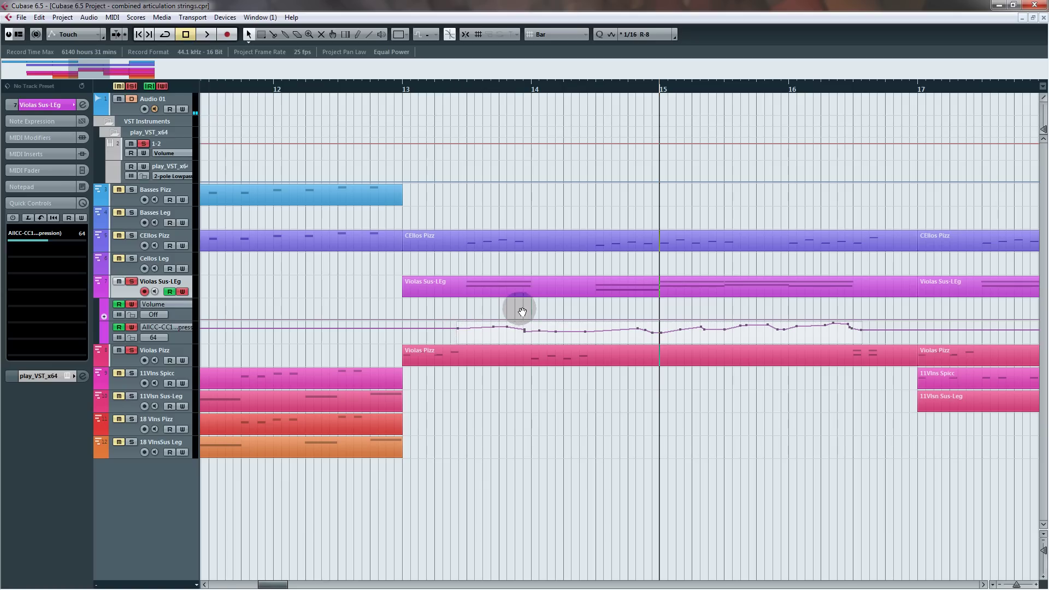
scroll(521, 309, "right", 2)
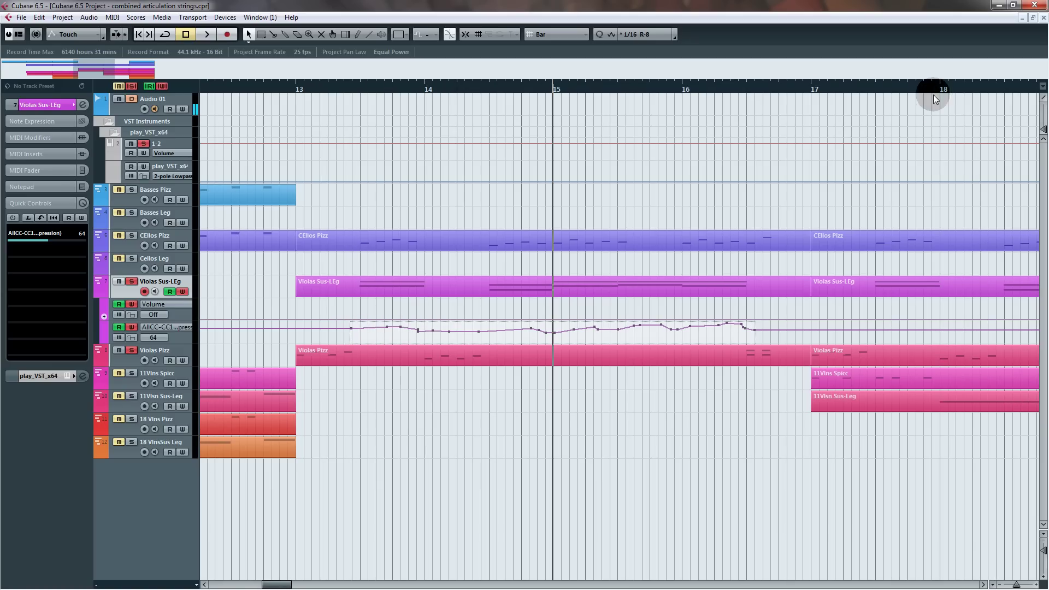
left_click(873, 89)
key("ctrl+v")
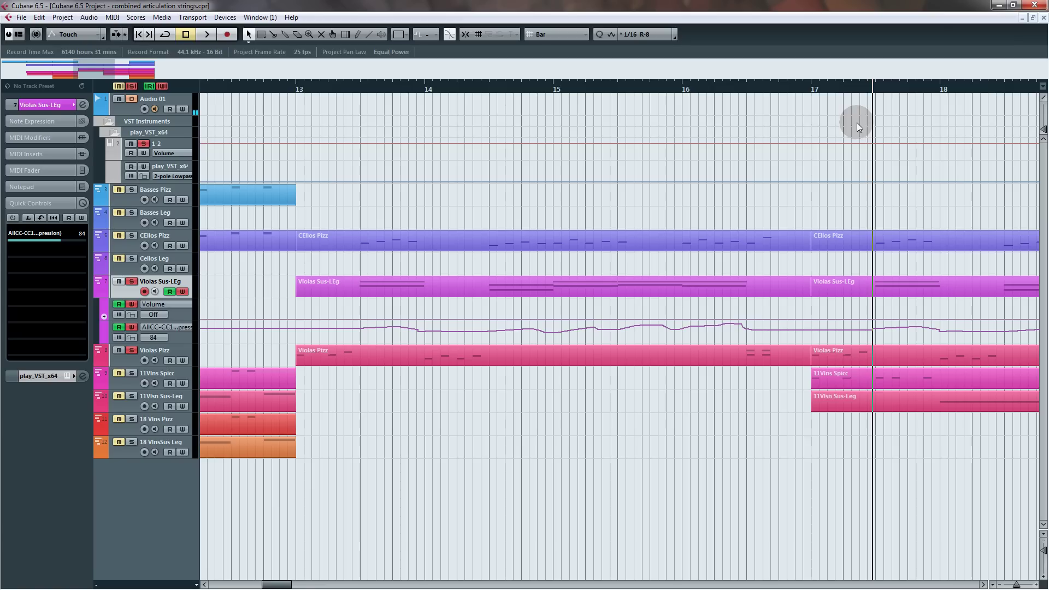
left_click_drag(956, 244, 515, 273)
key("space")
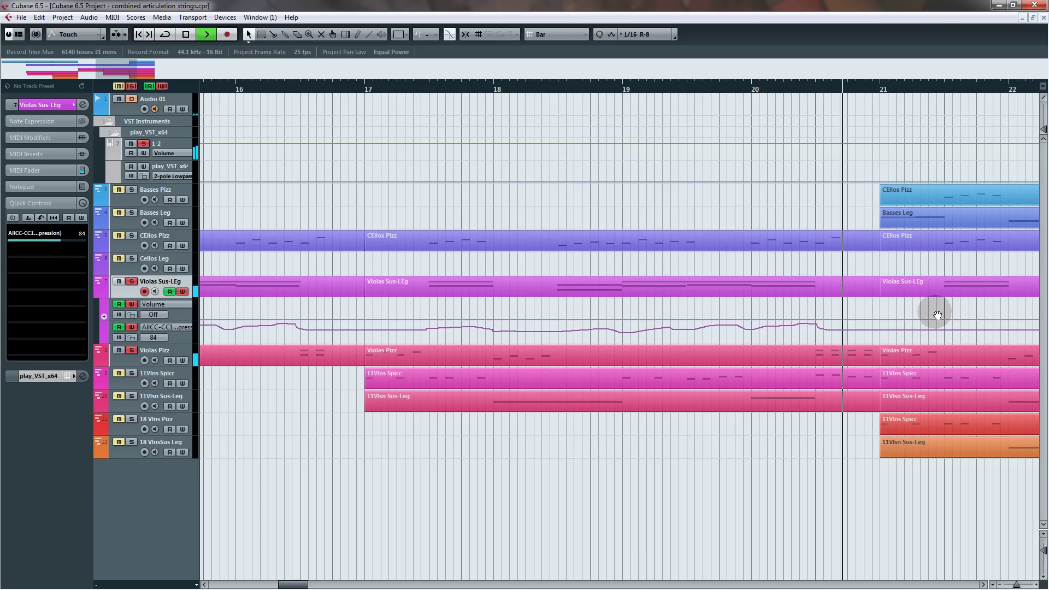
key("space")
Step: Paste the same expression curve again just before the middle of bar 21 on Violas Sus-LEg
left_click_drag(585, 357, 747, 356)
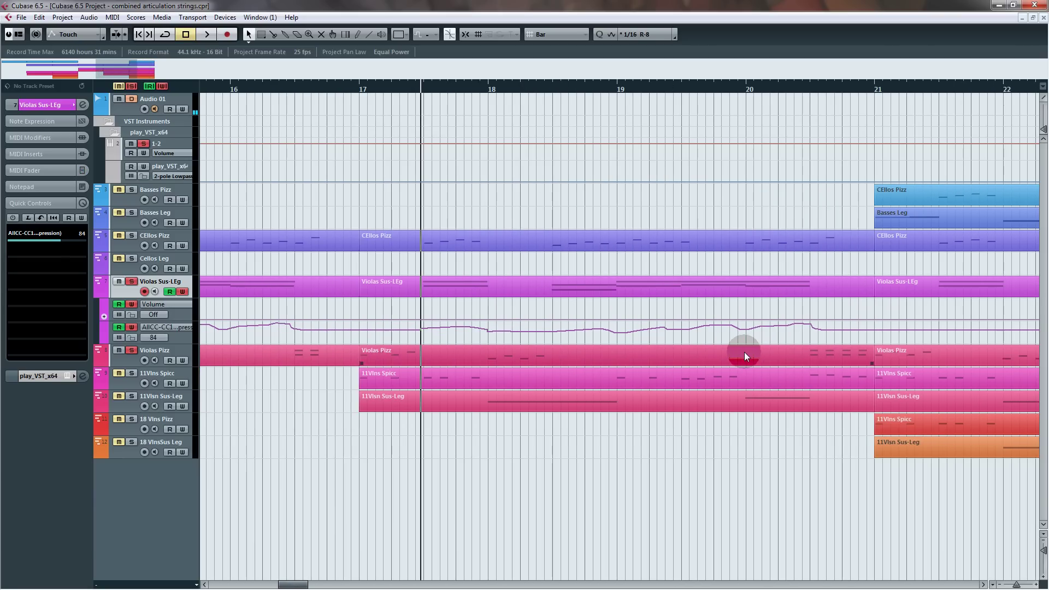
left_click(825, 313)
left_click_drag(762, 325, 606, 335)
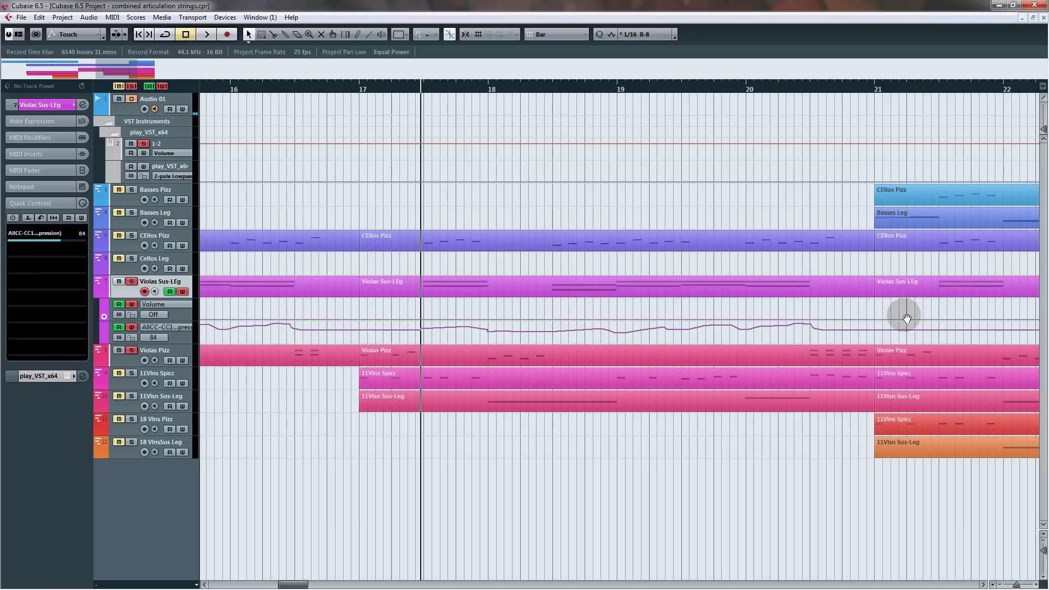
scroll(902, 314, "right", 3)
scroll(724, 326, "left", 1)
mouse_move(692, 323)
left_mouse_down()
mouse_move(268, 345)
mouse_move(685, 324)
left_mouse_up()
left_click(262, 336)
left_click(390, 338)
left_click_drag(729, 90, 771, 92)
key("ctrl+v")
Step: Audition the pasted expression curve from bar 21 and check the last Violas Sus-LEg part and its volume lane
left_click_drag(923, 313, 641, 314)
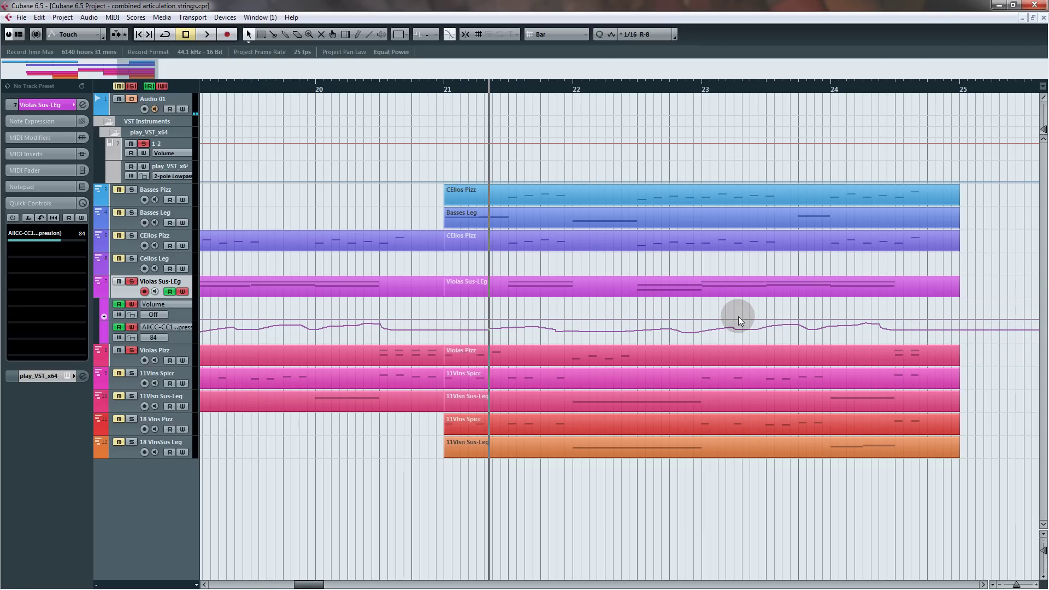
key("space")
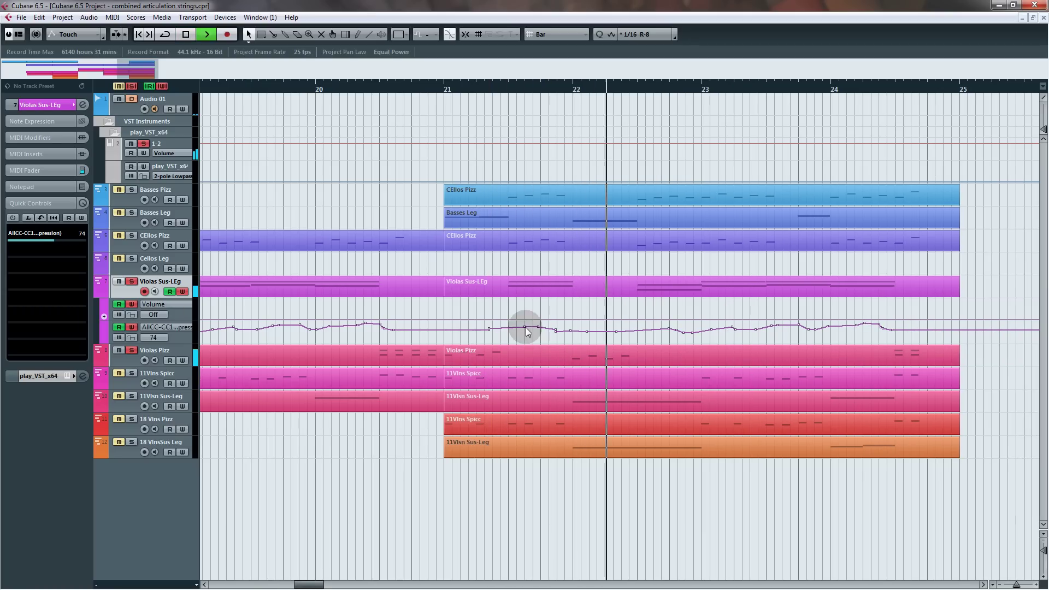
key("space")
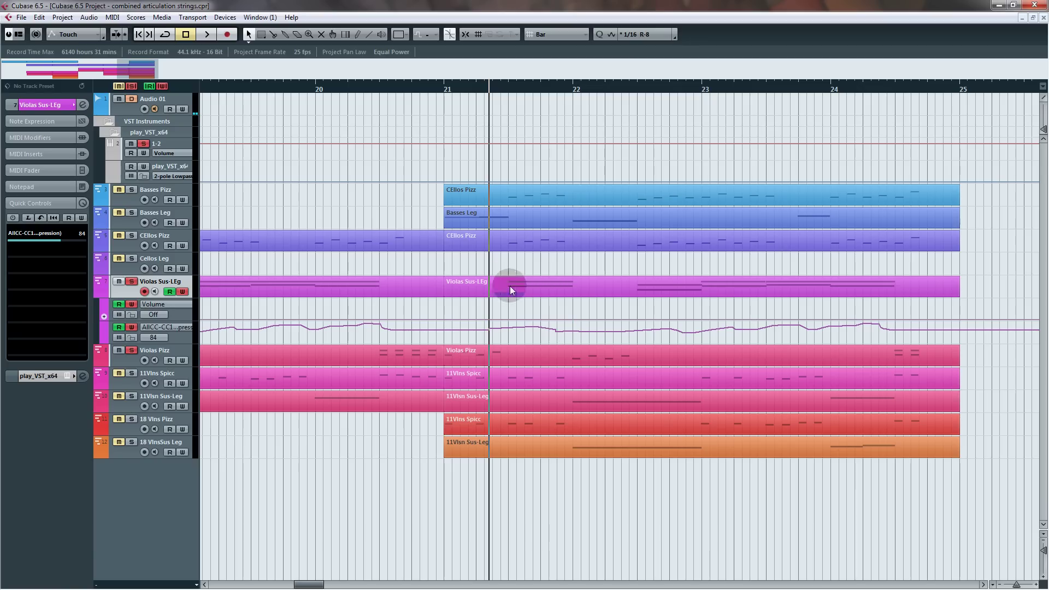
left_click(464, 288)
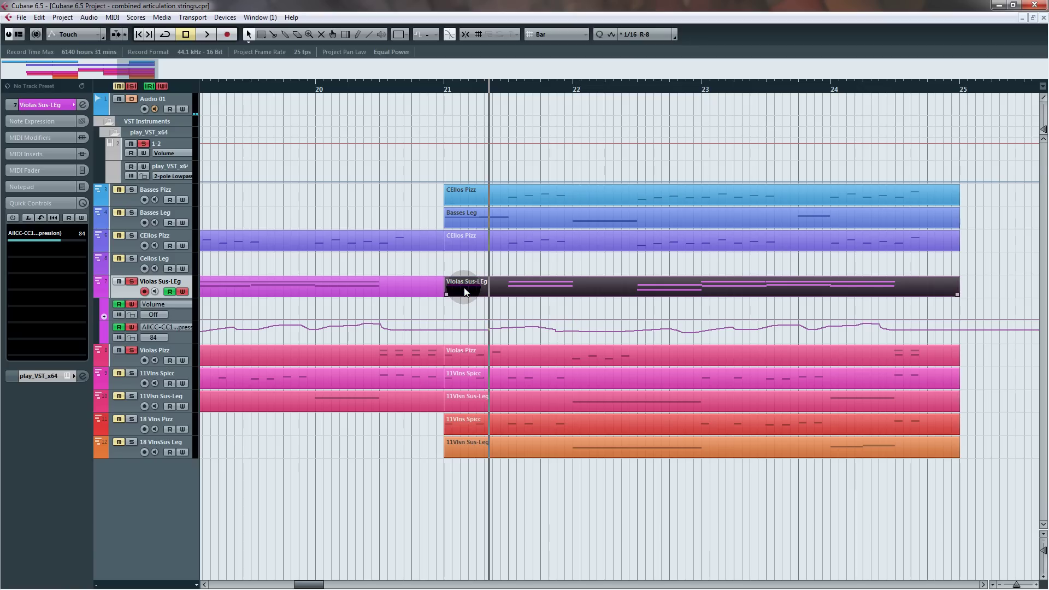
left_click(131, 304)
left_click(131, 303)
left_click(378, 306)
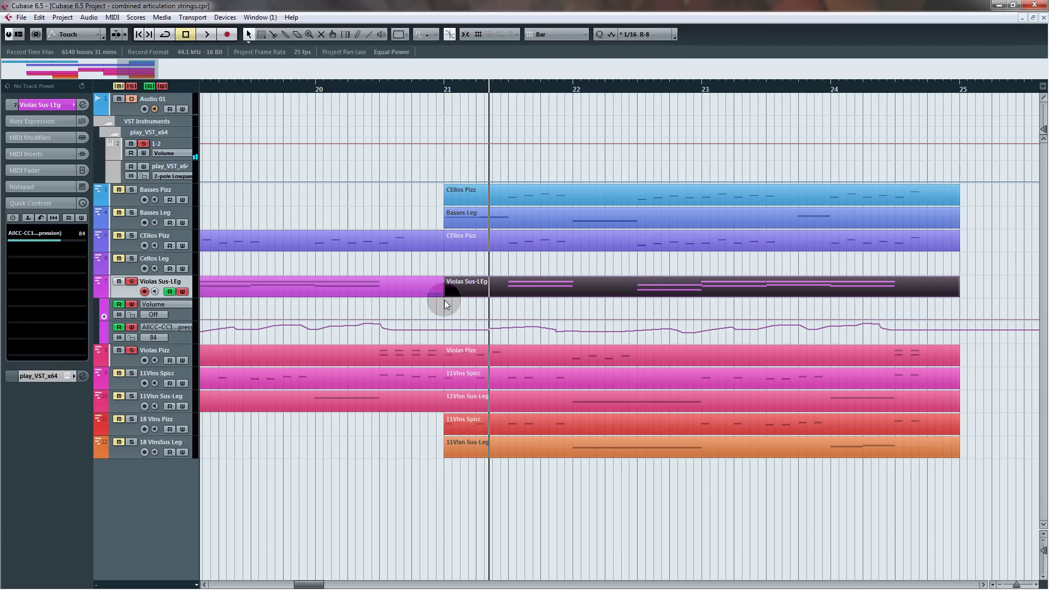
Step: Raise the Volume automation of Violas Sus-LEg to 127 at the start of the project
scroll(248, 308, "left", 10)
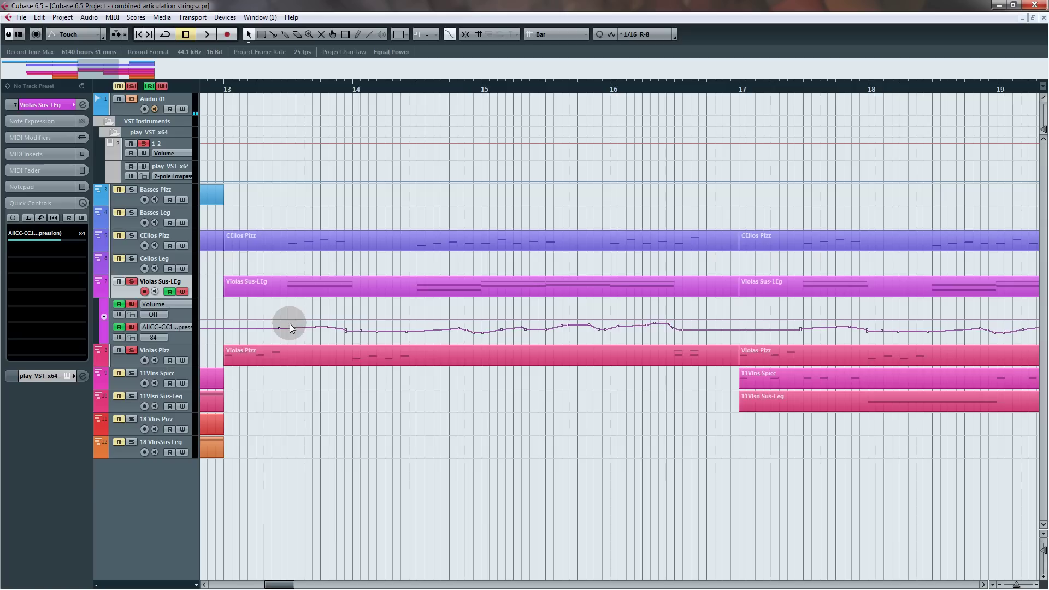
scroll(557, 316, "left", 12)
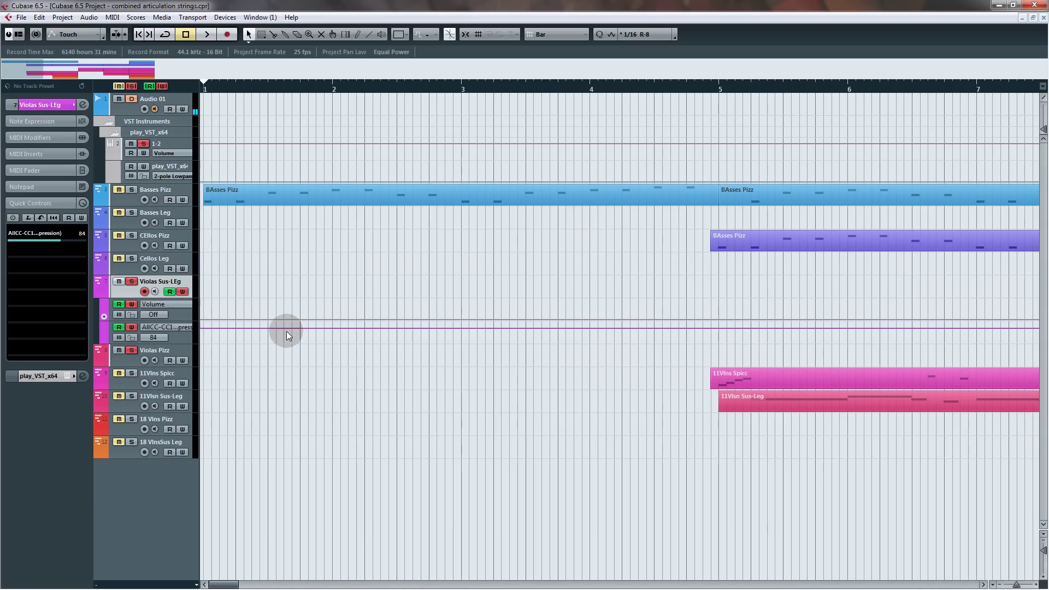
left_click_drag(201, 321, 199, 294)
Step: Audition the viola parts from the middle of bar 13 with the volume and expression automation
scroll(444, 269, "right", 4)
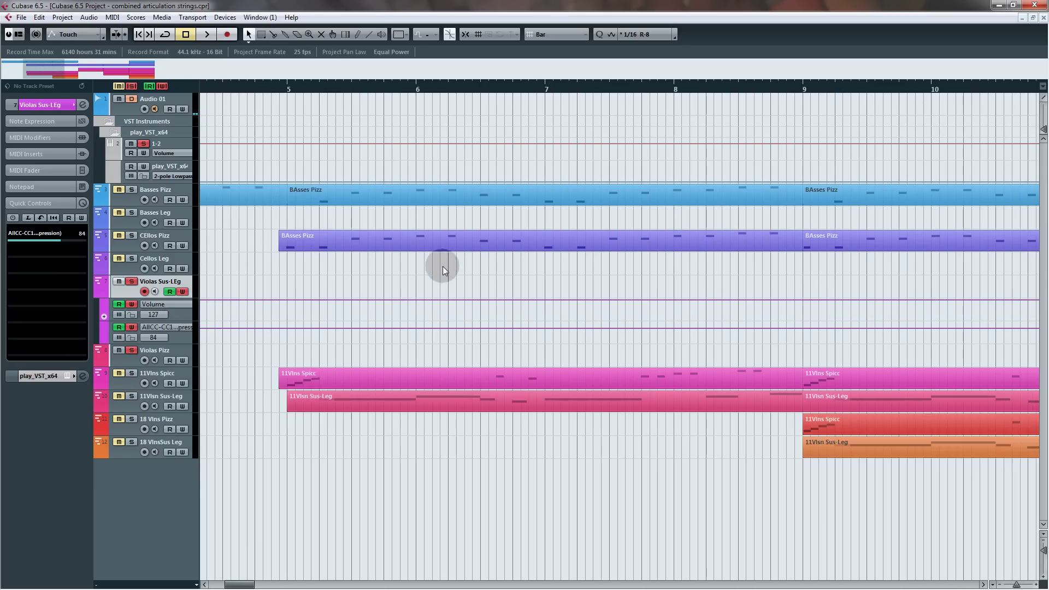
scroll(444, 268, "right", 8)
left_click(250, 90)
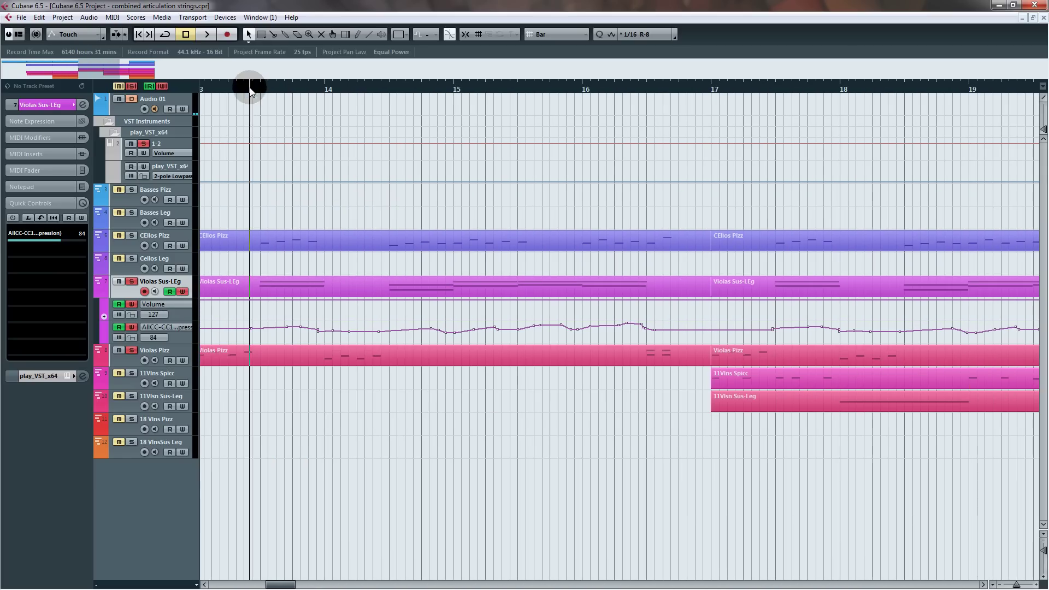
key("space")
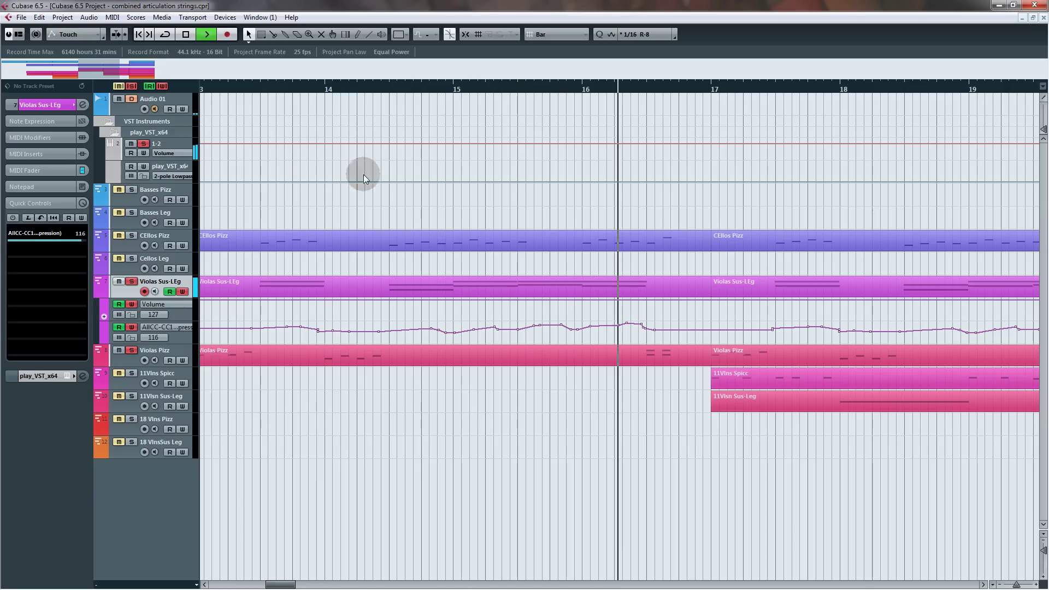
key("space")
Step: Select the Violas Pizz track, play from bar 13 while riding its expression Quick Control from about 75 to 127, and stop
left_click(411, 427)
key("g")
scroll(620, 351, "right", 7)
left_click_drag(391, 90, 387, 93)
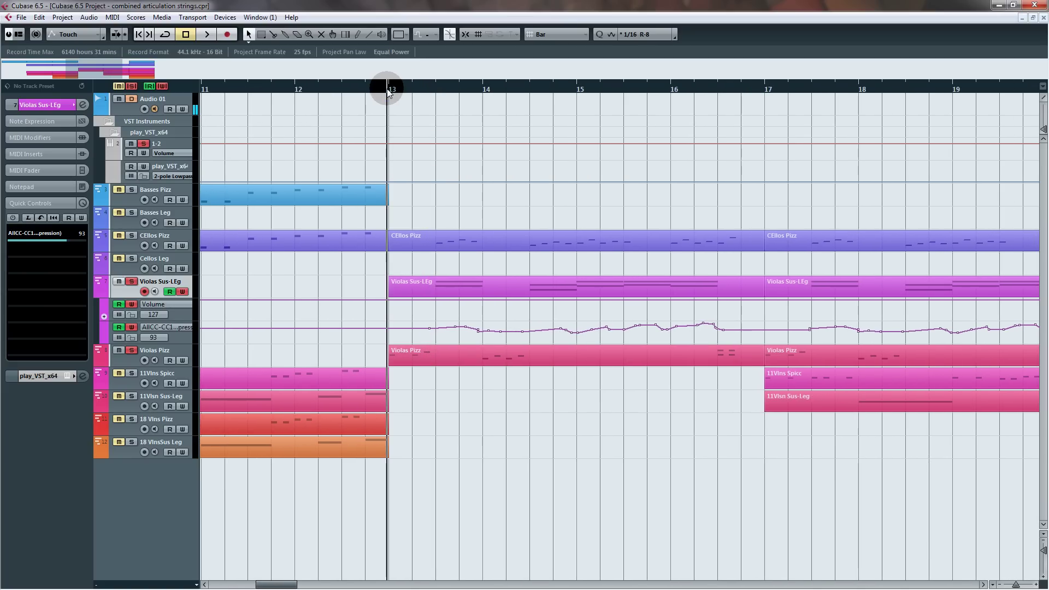
left_click(177, 346)
mouse_move(45, 241)
left_mouse_down()
mouse_move(80, 240)
mouse_move(53, 241)
left_mouse_up()
key("space")
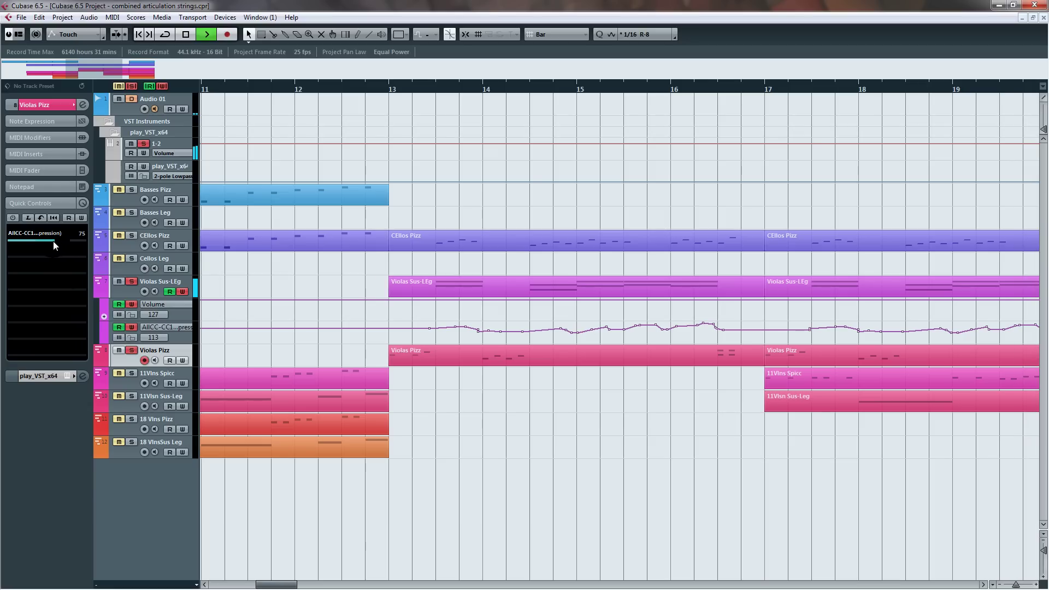
key("space")
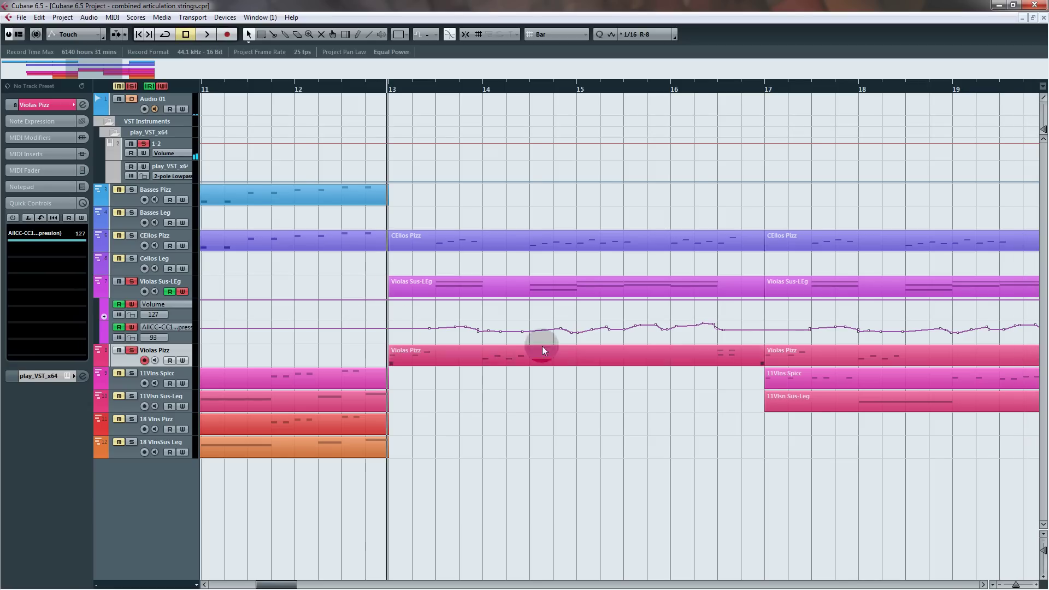
Step: Audition the repeated notes of Violas Pizz together with Violas Sus-LEg from bar 20
scroll(657, 316, "right", 17)
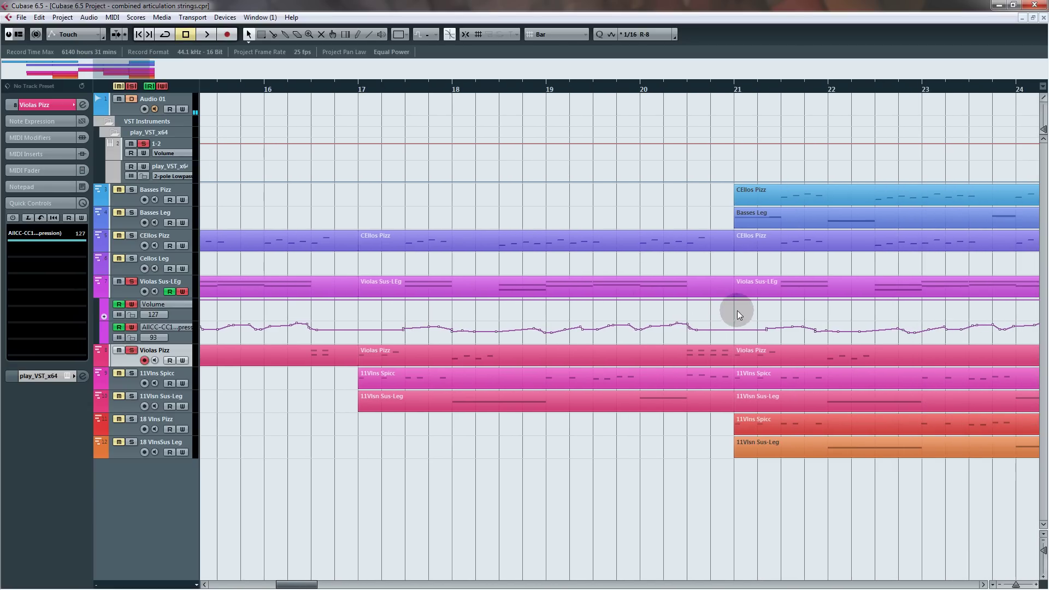
left_click_drag(683, 89, 640, 89)
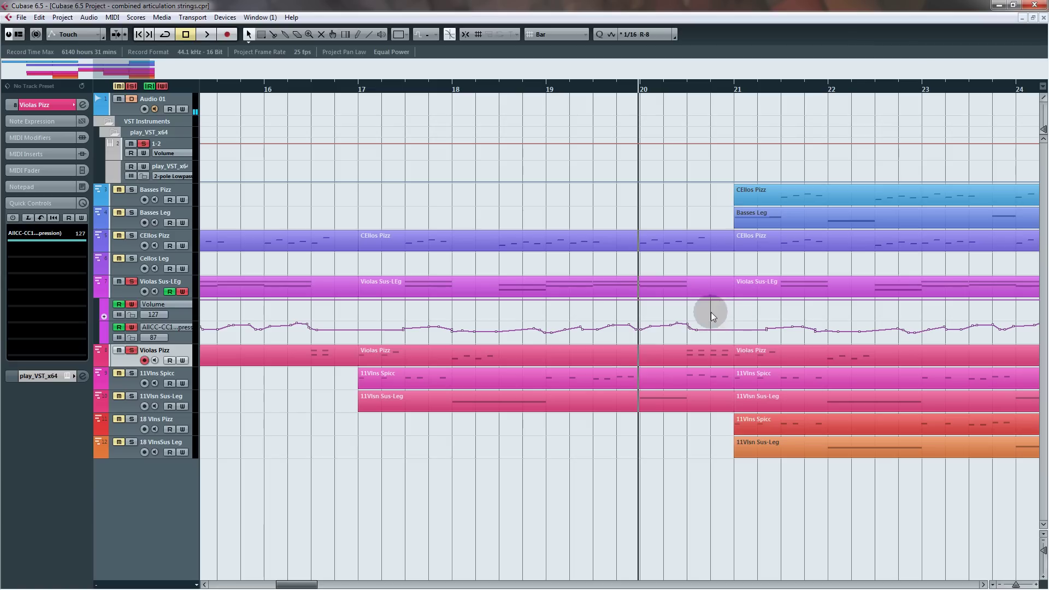
left_click(687, 363)
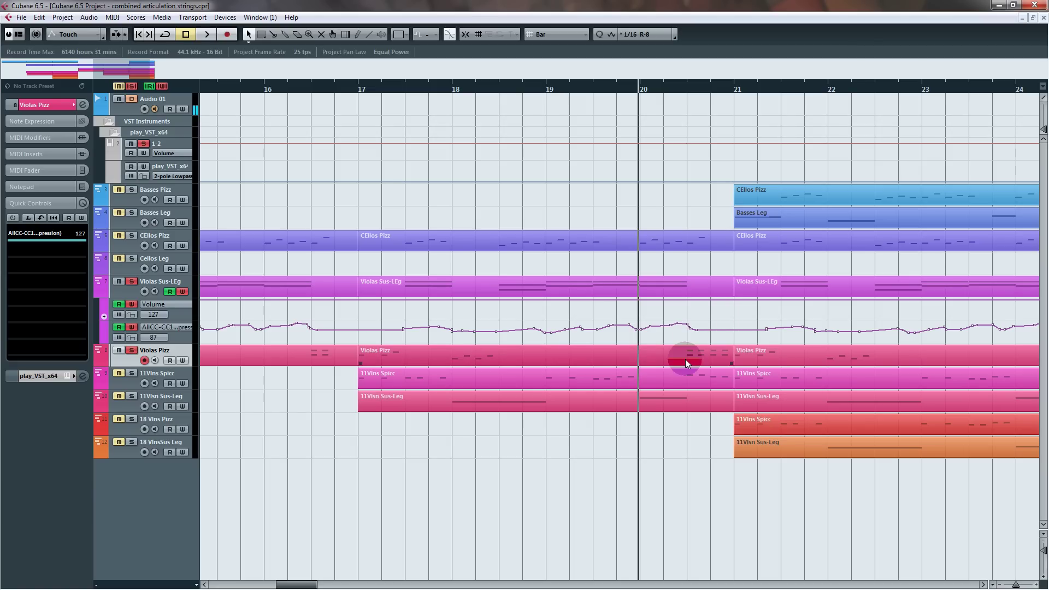
left_click(416, 212)
key("space")
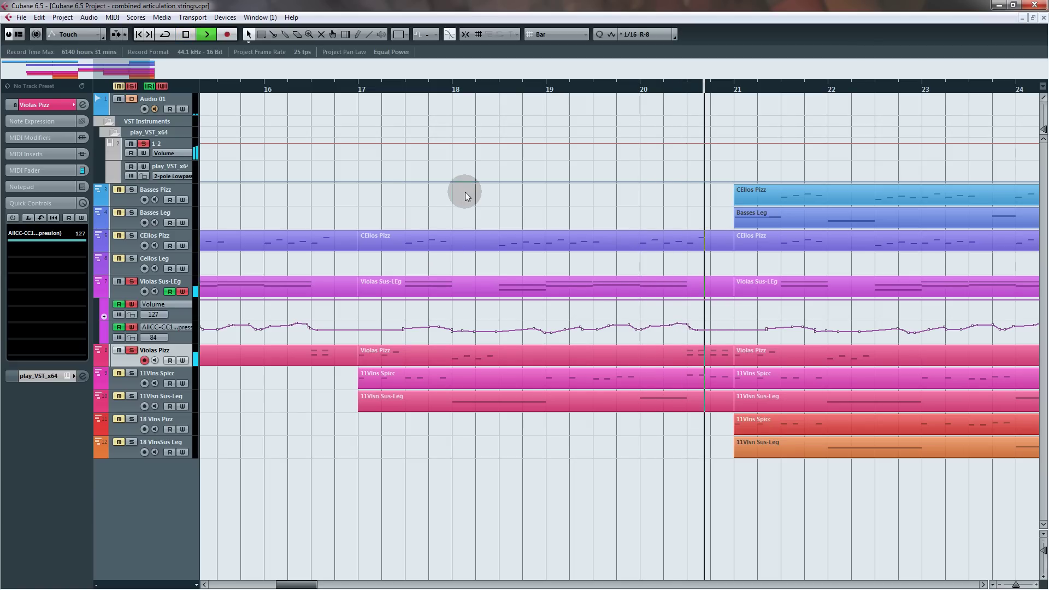
key("space")
Step: Replay the viola parts several times from bar 20 while testing the expression Quick Control of Violas Pizz, ending at 127
left_click_drag(85, 240, 569, 100)
key("space")
left_click(374, 159)
key("space")
left_click(237, 176)
key("space")
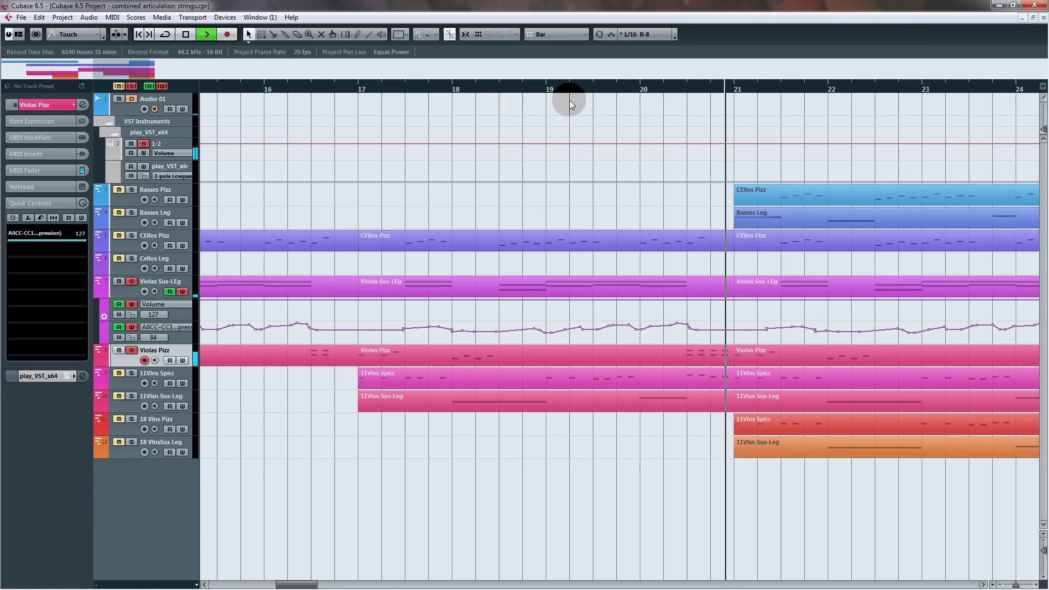
key("space")
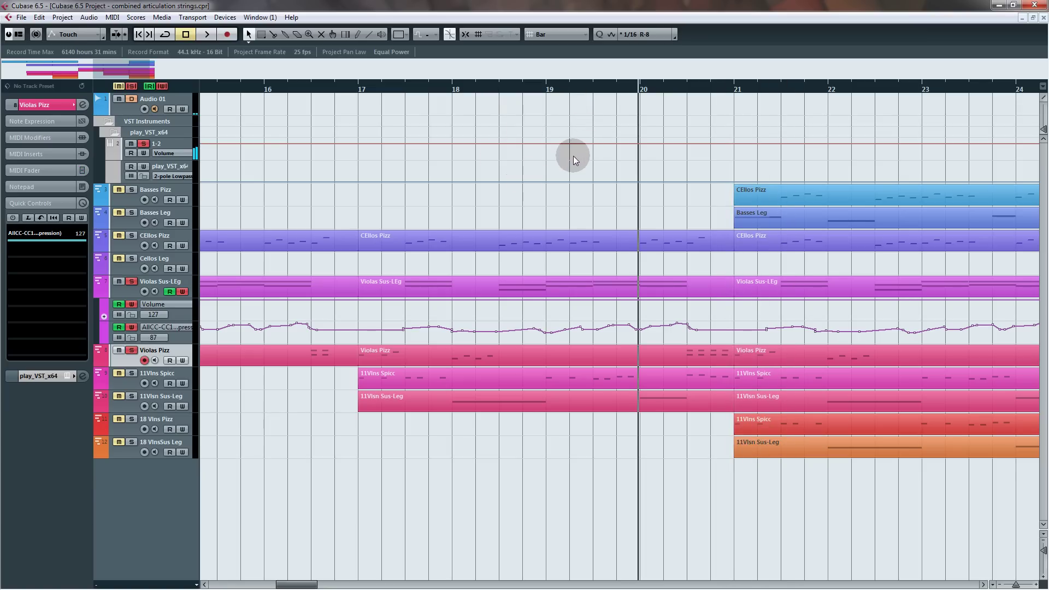
left_click(467, 281)
key("g")
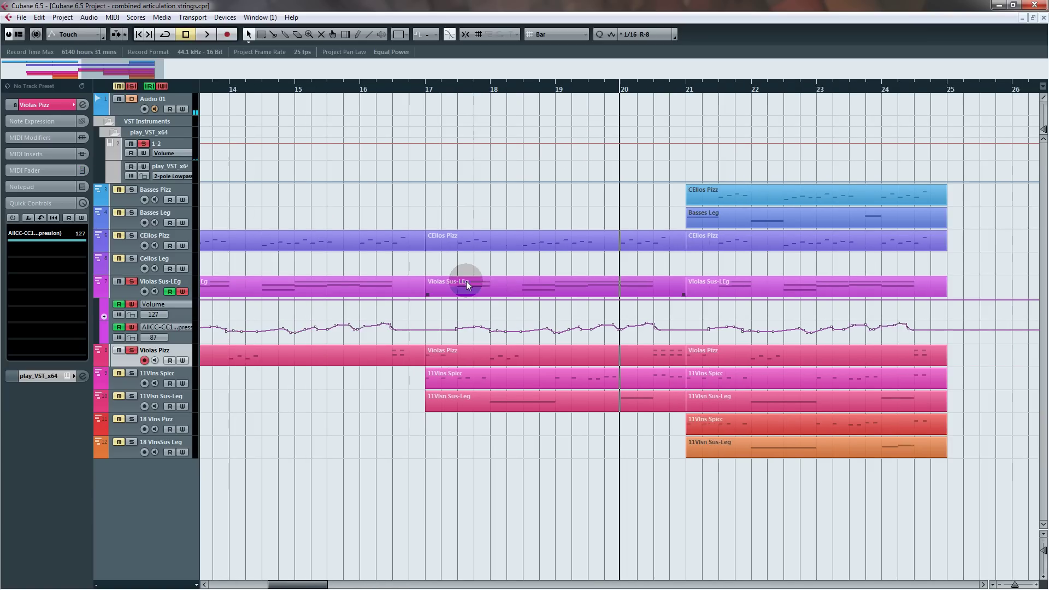
Step: Place the playback position shortly before bar 5, solo 11VIsn Sus-Leg and show its automation lane
key("g")
key("g")
left_click_drag(474, 397, 648, 352)
left_click(321, 96)
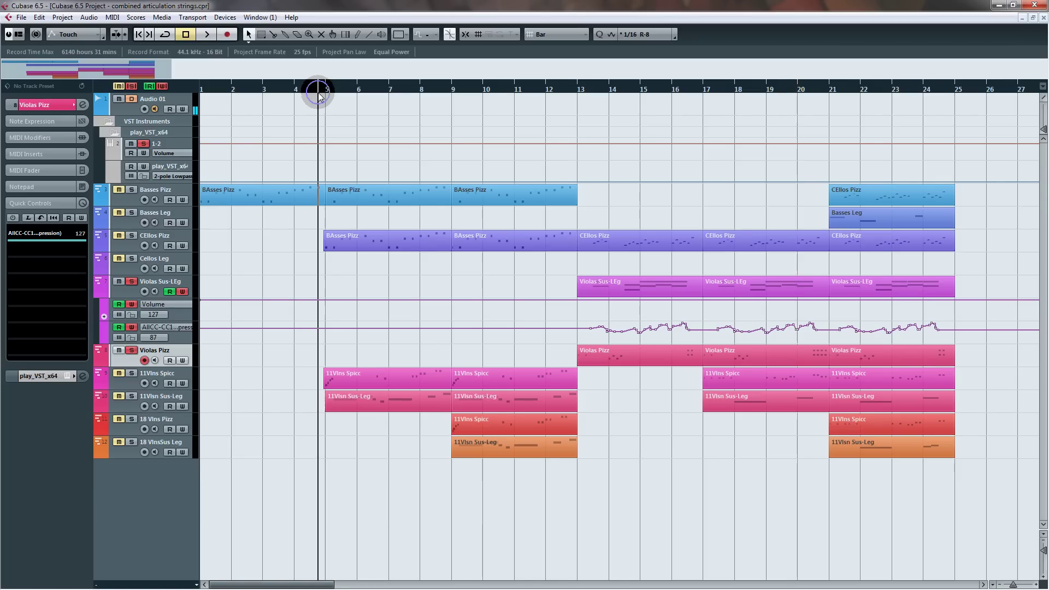
key("h")
key("h")
left_click(125, 403)
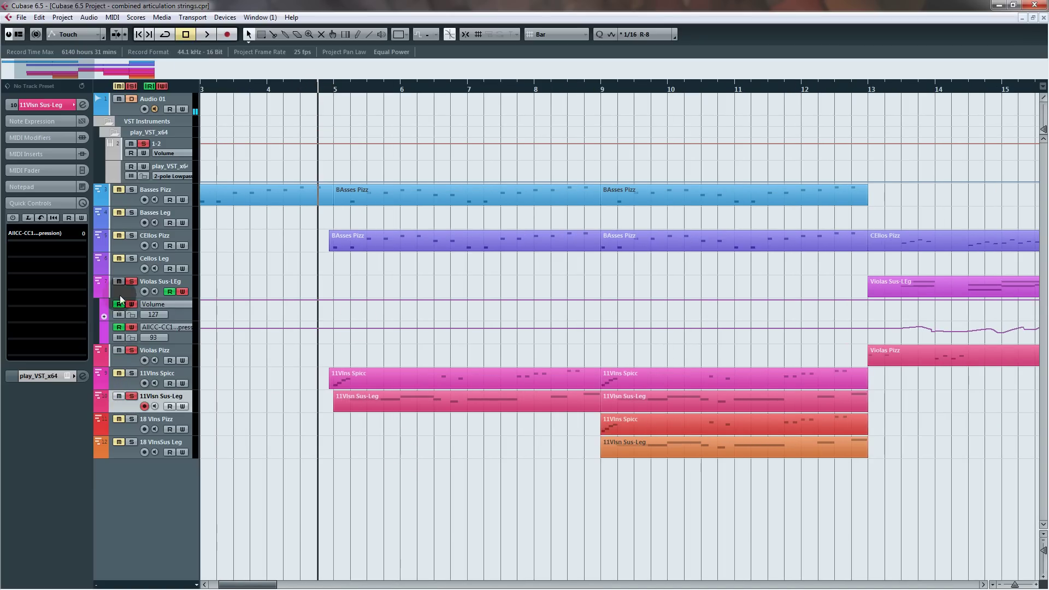
left_click(131, 420)
left_click(352, 420)
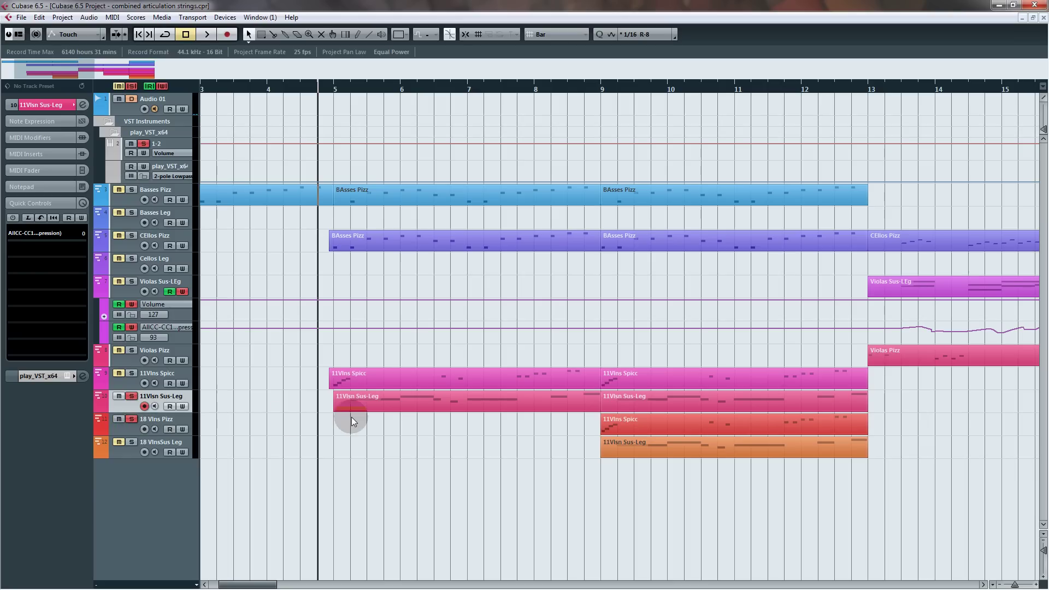
left_click(100, 407)
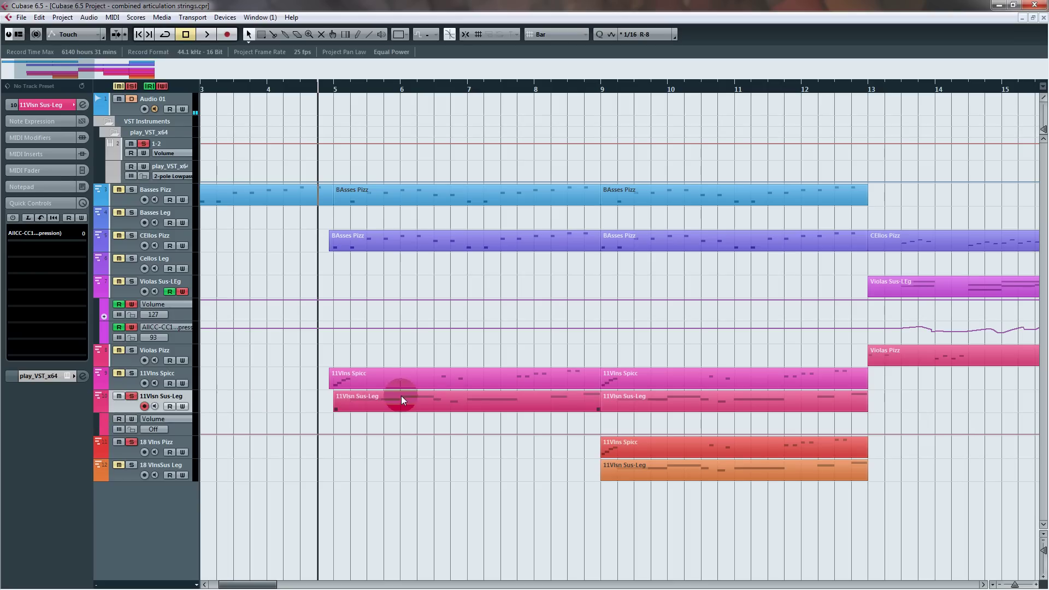
Step: Solo 11VIns Spicc together with 11VIsn Sus-Leg and take 18 VIns Pizz out of solo
left_click(71, 234)
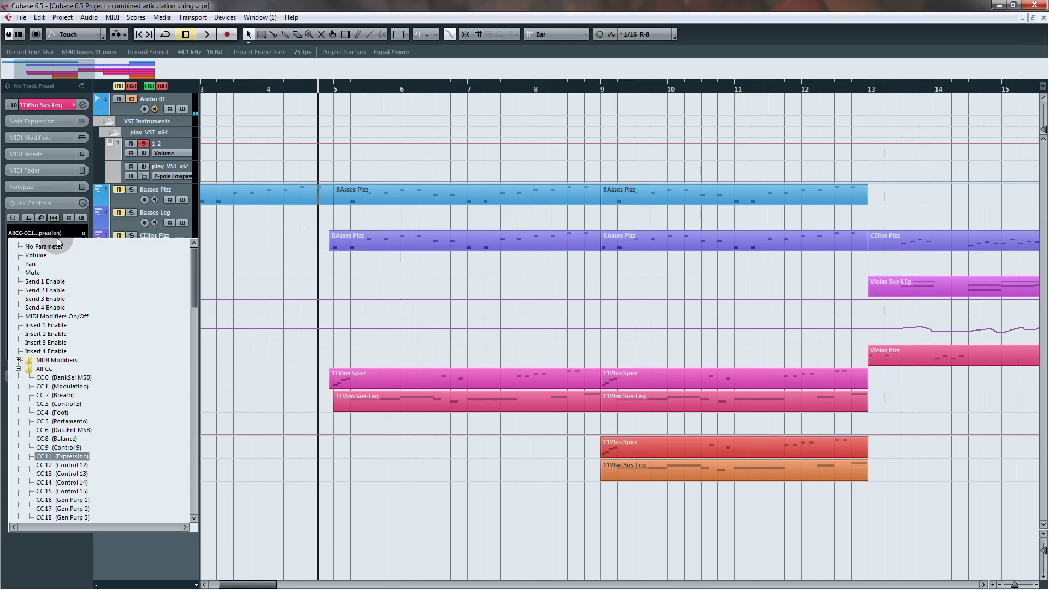
left_click(119, 221)
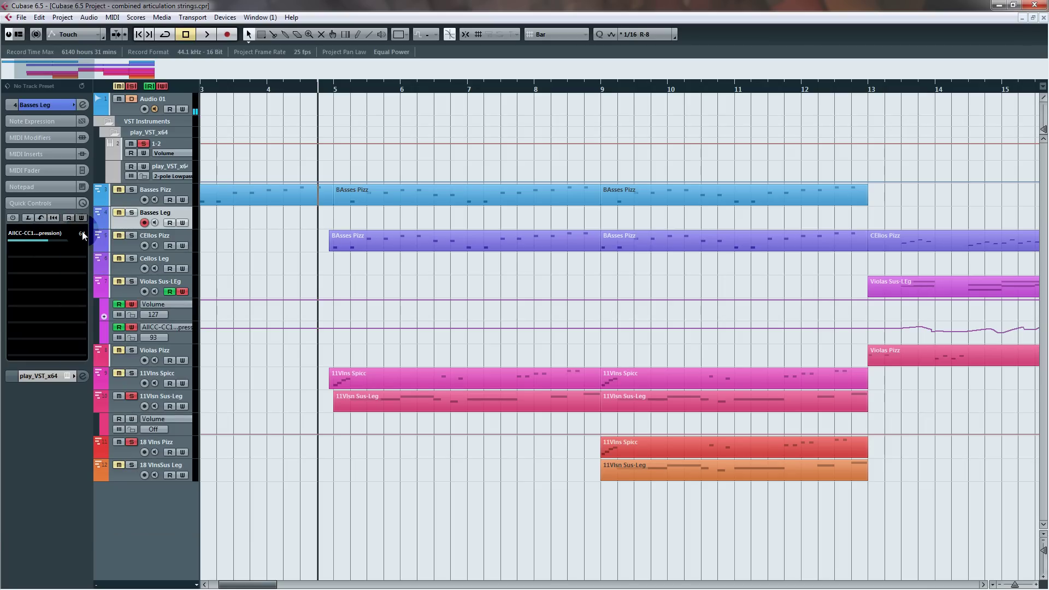
left_click(375, 328)
left_click(132, 442)
left_click(355, 289)
Step: Play the soloed violins from shortly before bar 5 while raising the Basses Leg expression Quick Control from about 76 to 127, and stop
key("space")
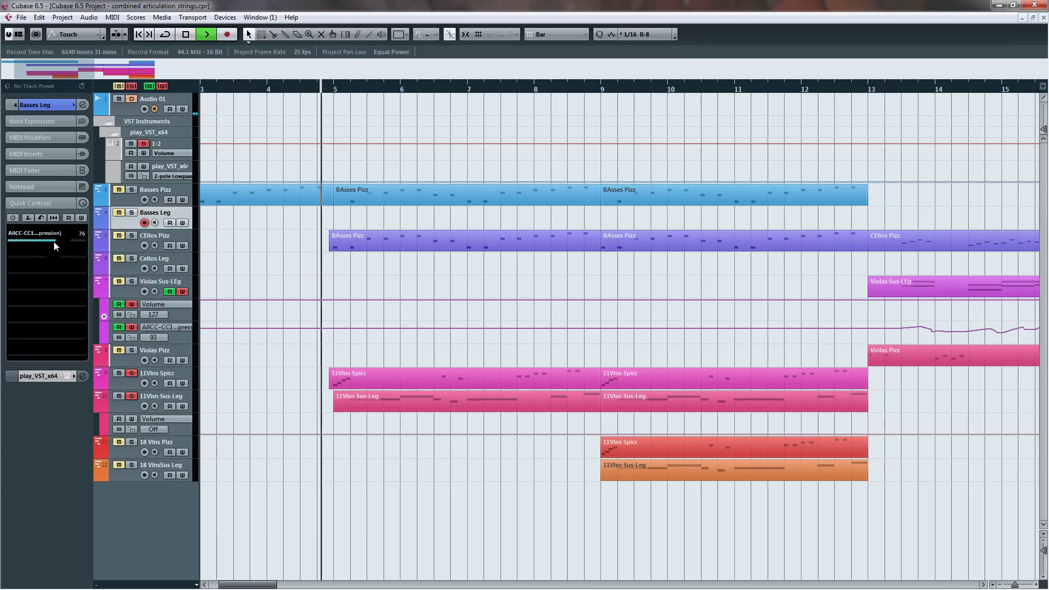
left_click_drag(50, 243, 310, 274)
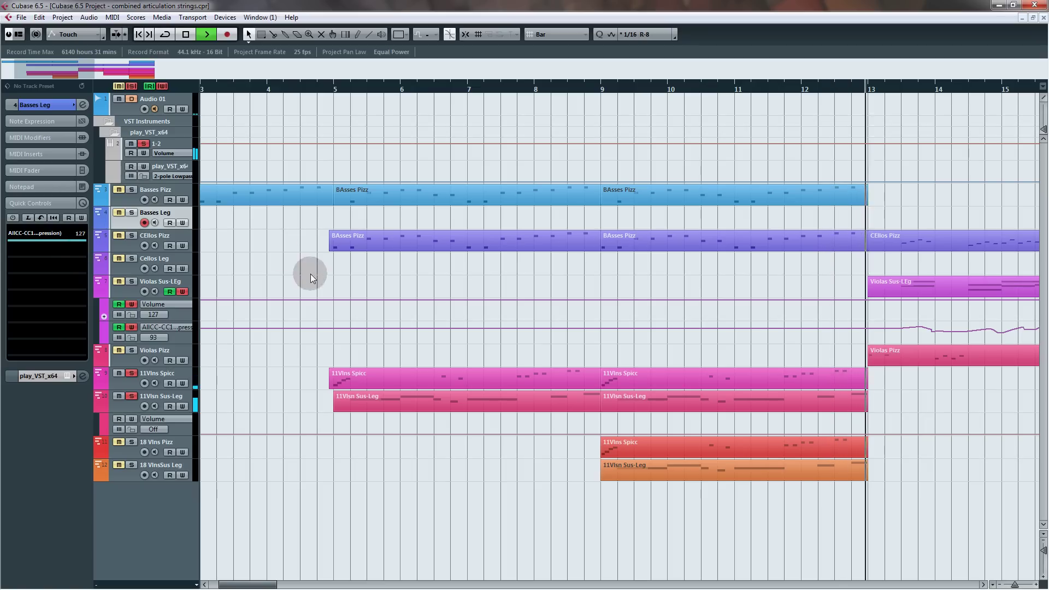
key("space")
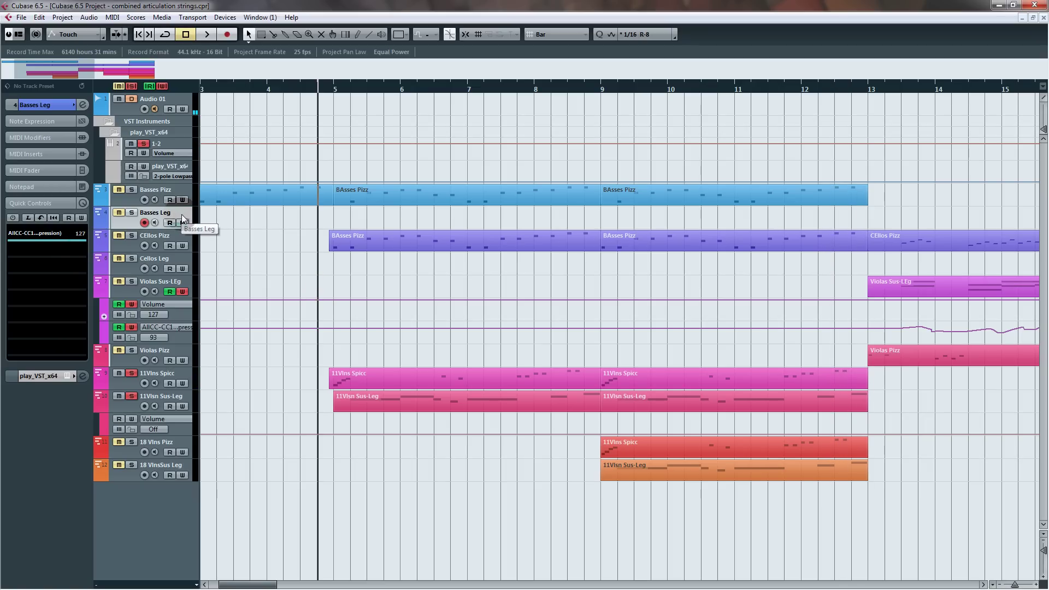
Step: Enable automation writing on 11VIsn Sus-Leg and record its expression Quick Control ride over bars 5 to 12
left_click(119, 405)
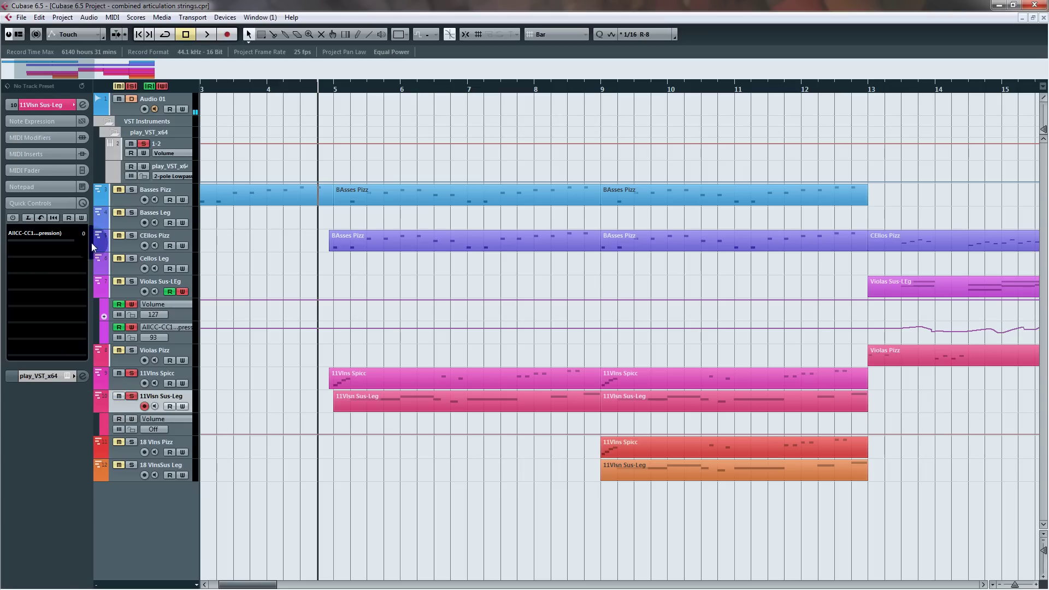
left_click(81, 218)
key("space")
left_click_drag(38, 239, 81, 243)
key("space")
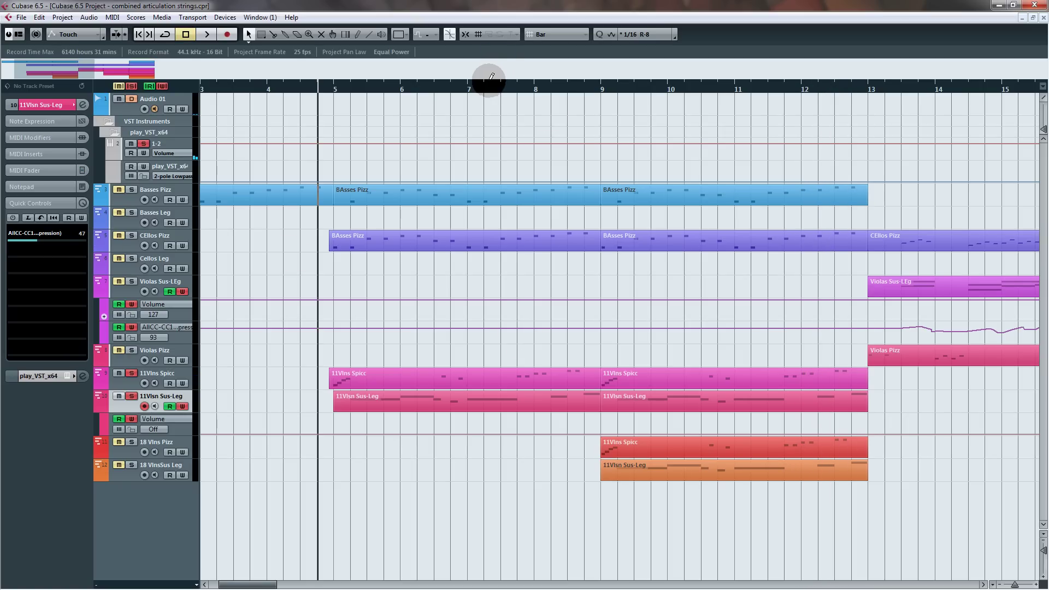
Step: Show the CC 11 (Expression) automation lane of 11VIsn Sus-Leg and audition the violins from bar 7
left_click_drag(493, 89, 491, 92)
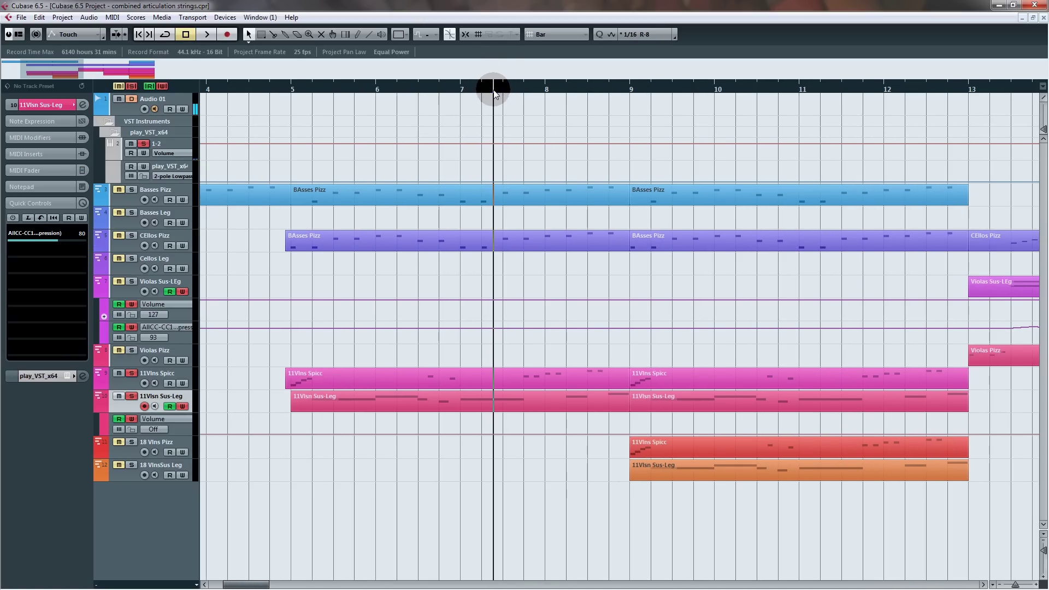
left_click(104, 432)
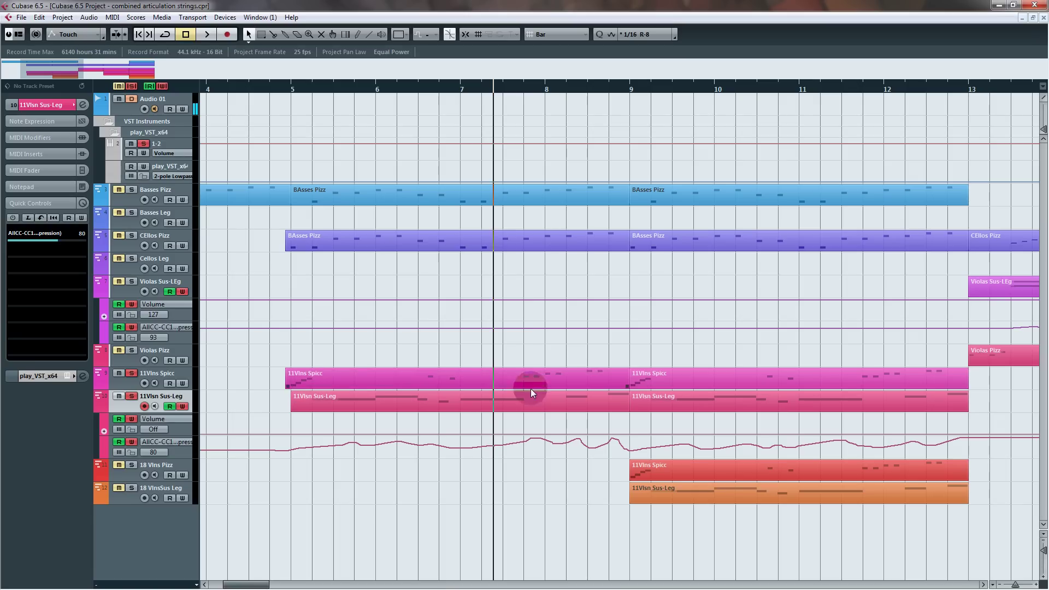
key("space")
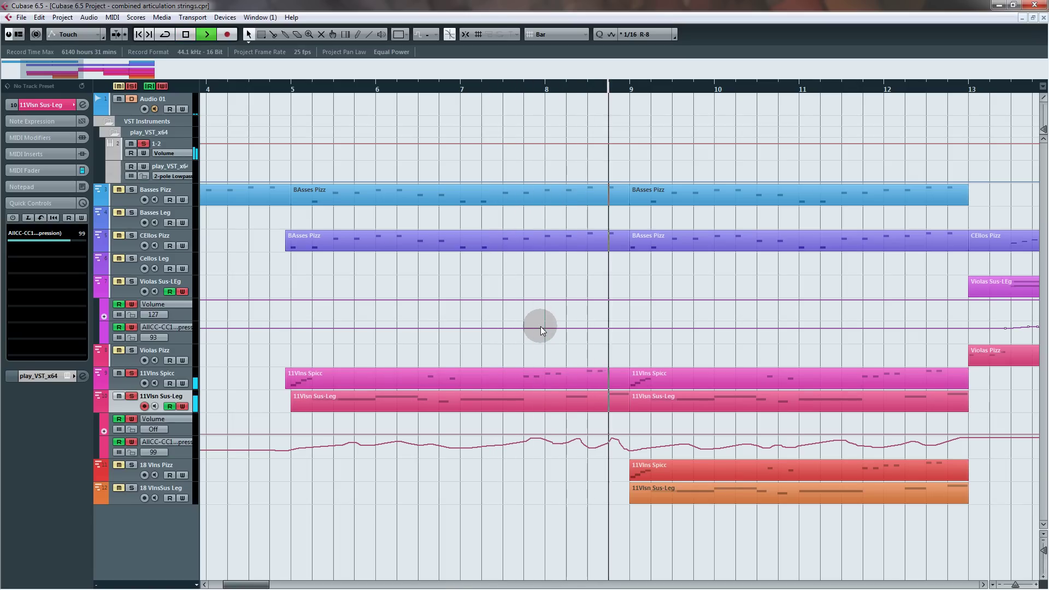
key("space")
Step: Pull an expression point in the second half of bar 7 down into a dip on 11VIsn Sus-Leg and audition it
left_click(514, 445)
left_click_drag(514, 445, 519, 451)
key("space")
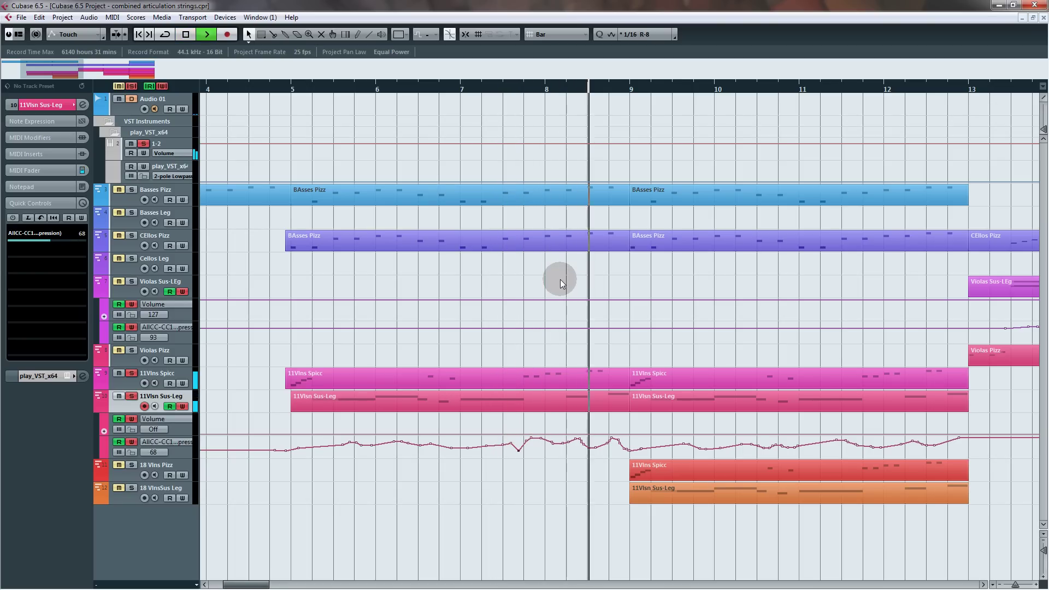
key("space")
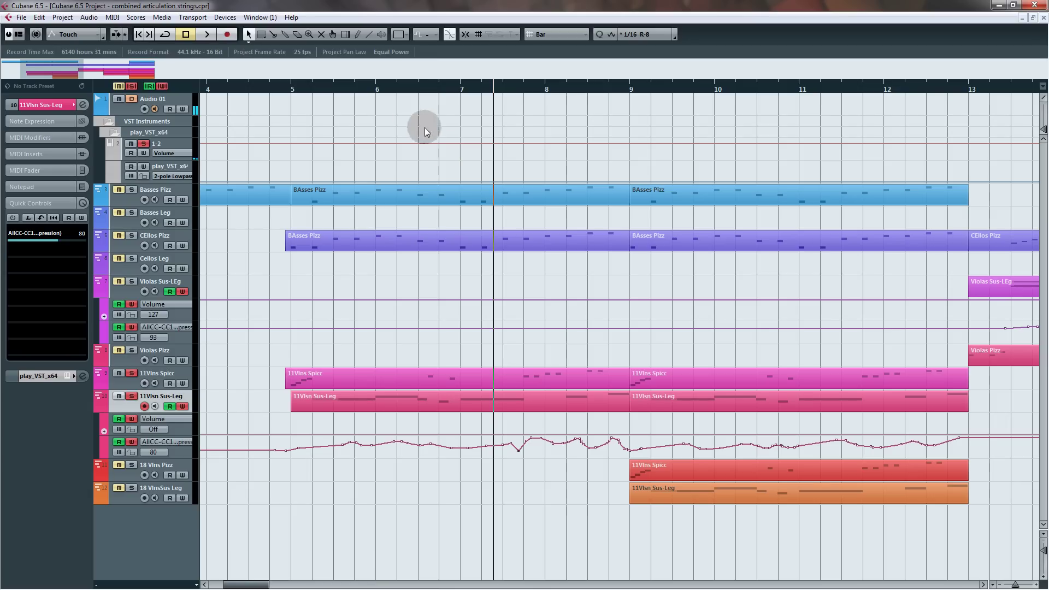
Step: Audition the soloed violins with the edited expression curve from the middle of bar 6 into bar 8
left_click(413, 89)
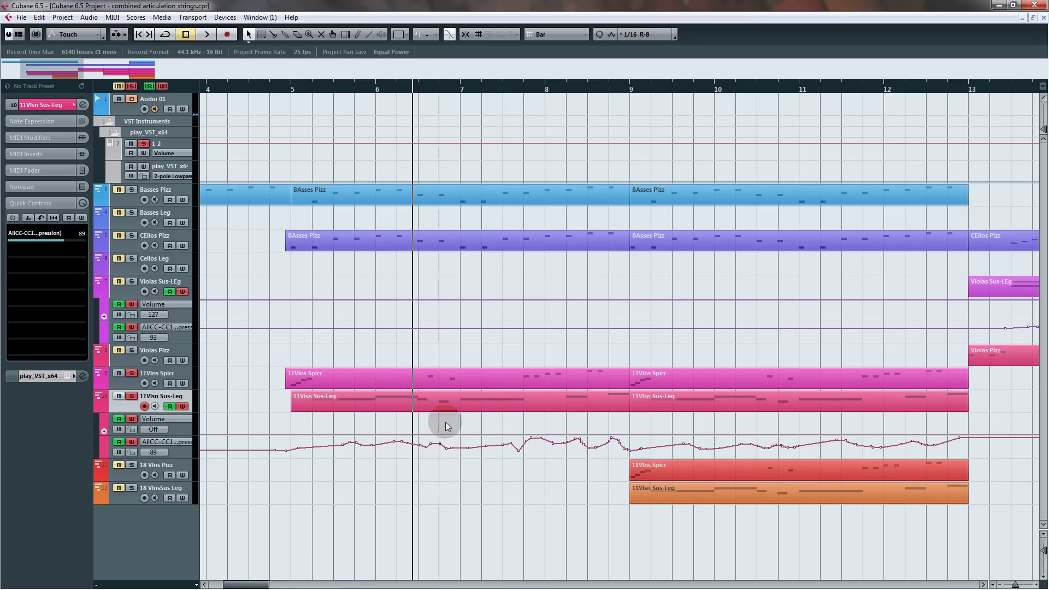
key("space")
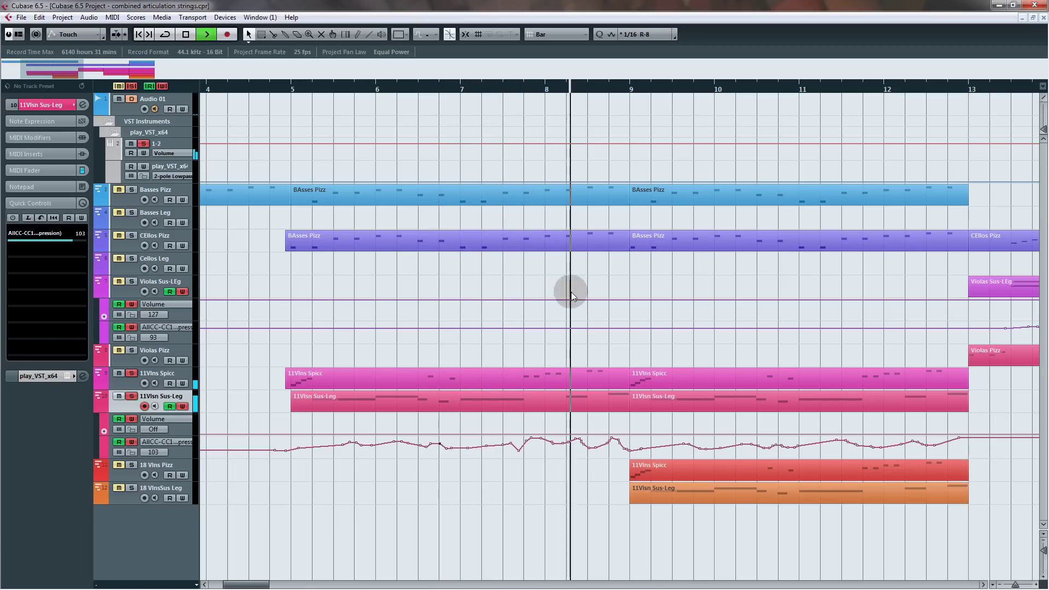
key("space")
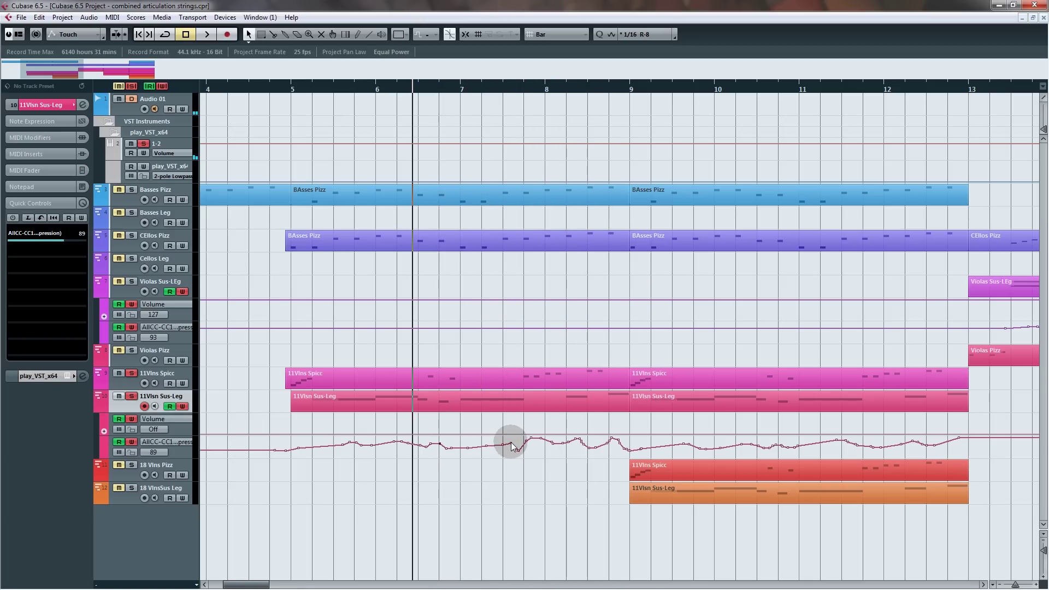
Step: Sharpen the expression dip in bar 7 of 11VIsn Sus-Leg and play the violins through to the end of bar 12
left_click_drag(509, 454, 519, 451)
key("space")
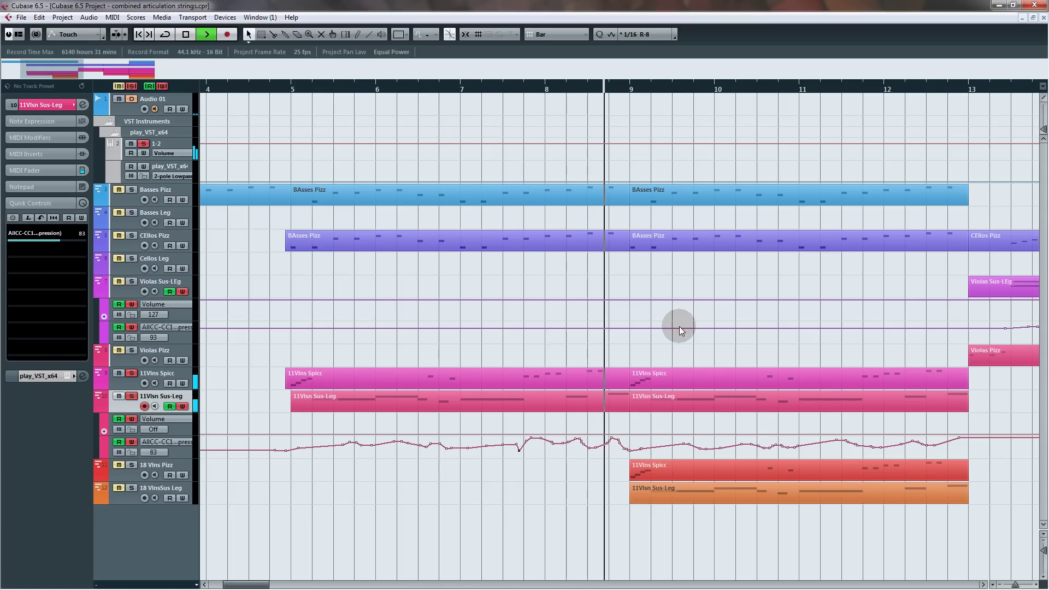
left_click_drag(765, 327, 474, 326)
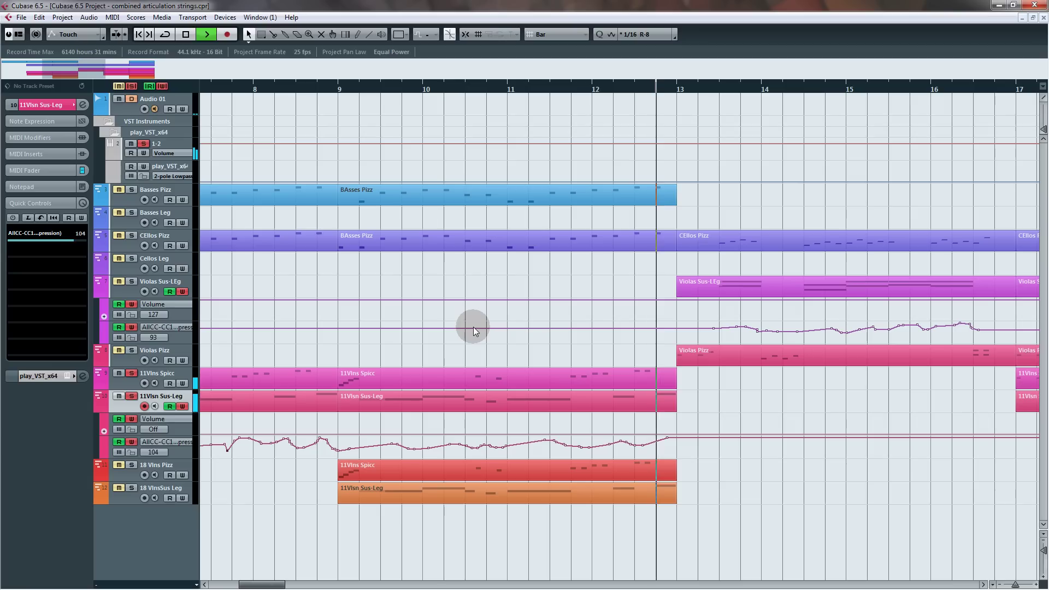
key("space")
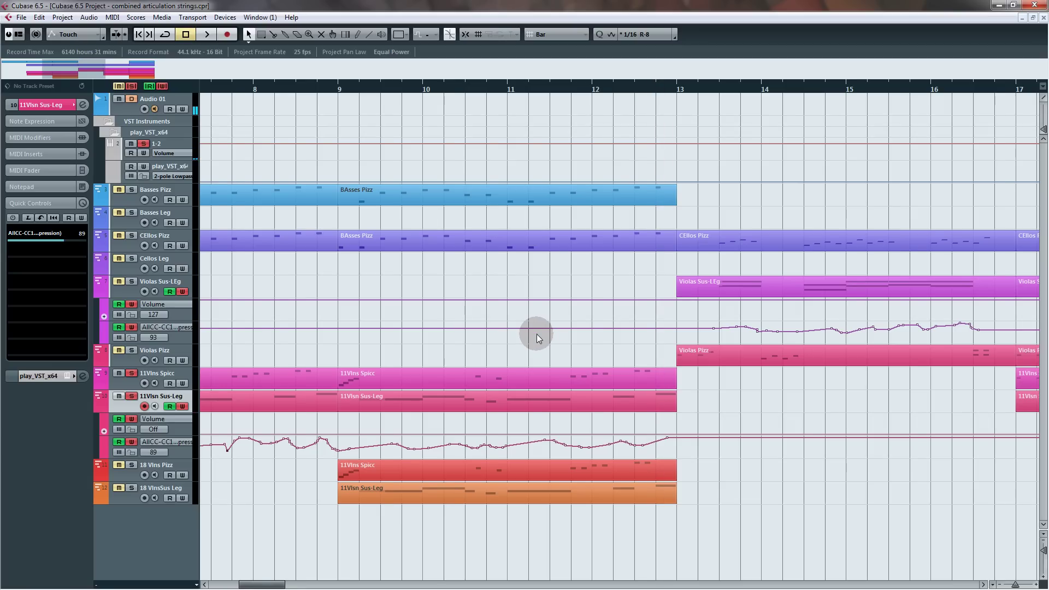
Step: Select the 11VIns Spicc track and place the playback position shortly before bar 5
key("g")
key("g")
key("g")
key("g")
key("g")
key("g")
key("g")
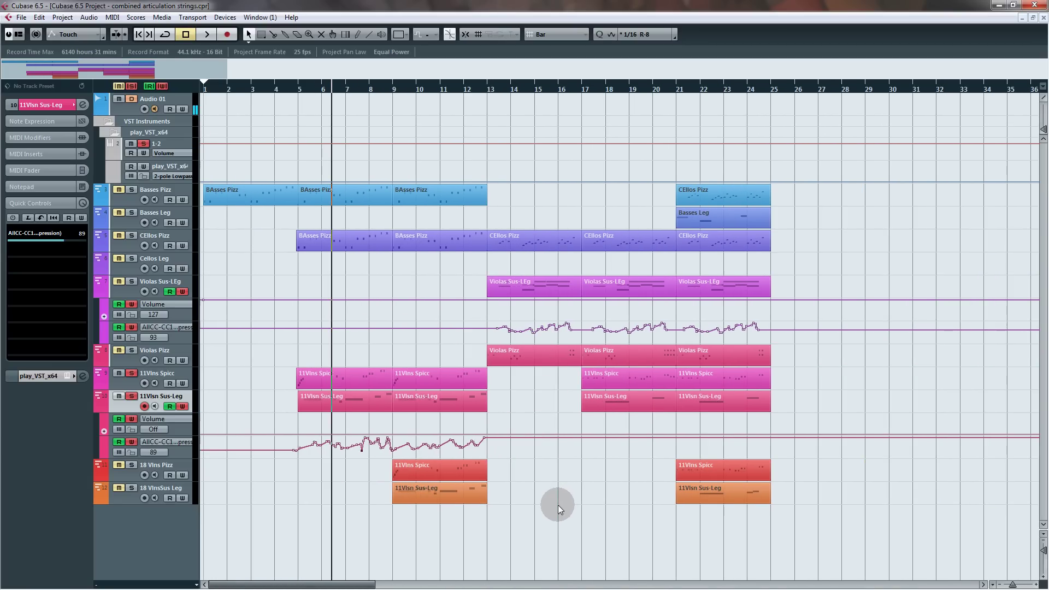
left_click(126, 386)
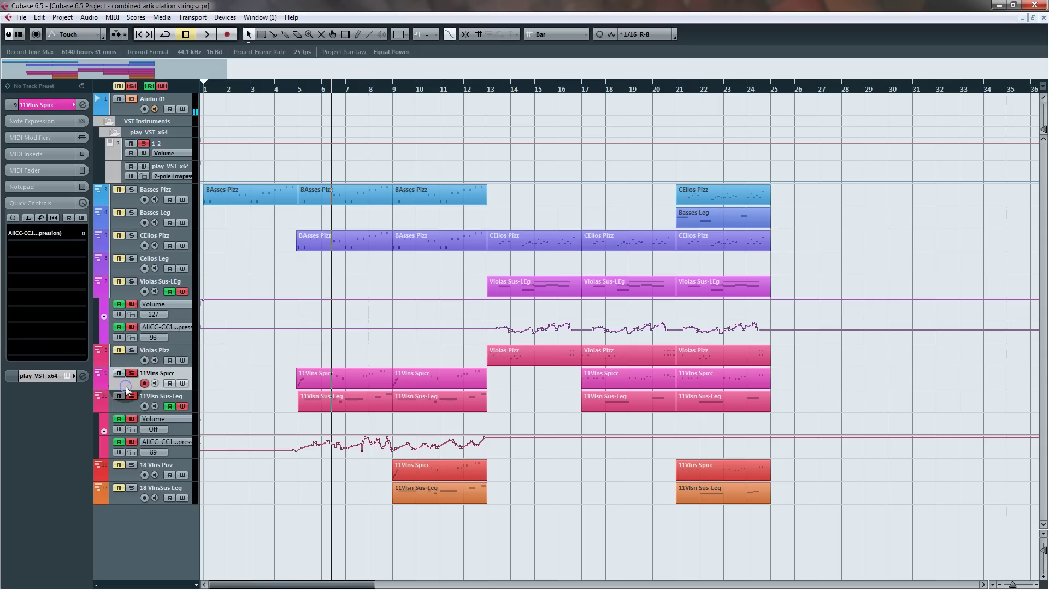
left_click_drag(292, 89, 372, 321)
left_click(373, 383)
left_click(262, 383)
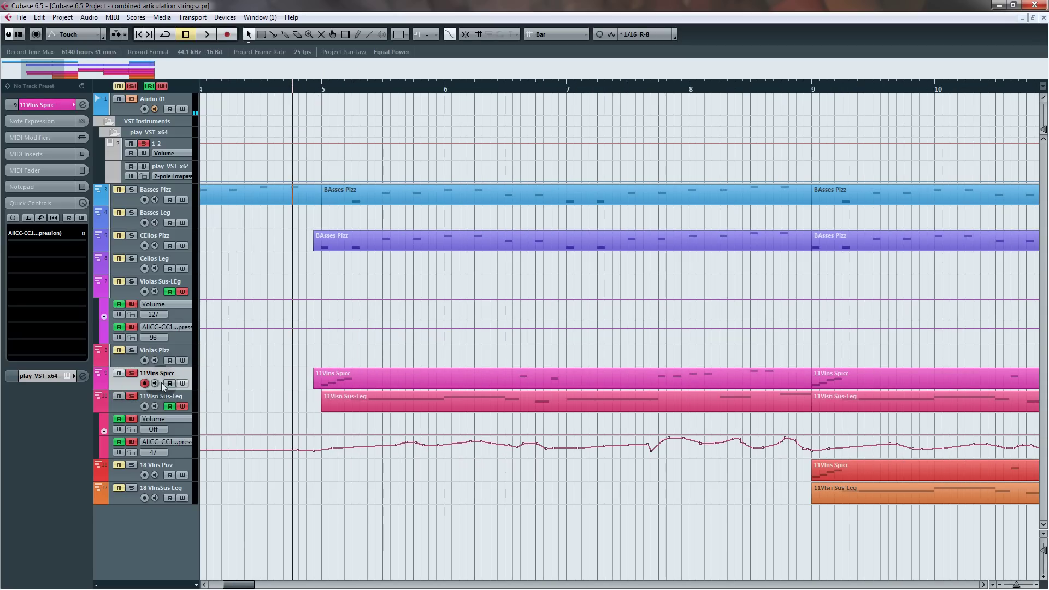
Step: Play from shortly before bar 5 while riding the expression Quick Control of 11VIns Spicc up to 127, and stop
left_click(383, 378)
left_click(427, 346)
key("space")
left_click_drag(37, 240, 143, 238)
key("space")
left_click(372, 317)
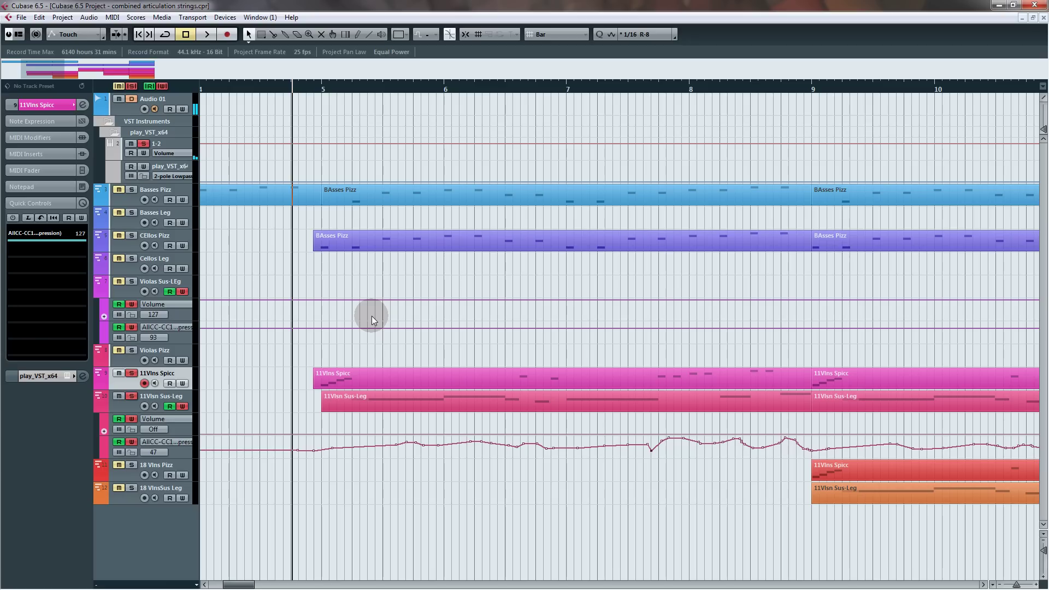
Step: Show the Volume and Pan automation lanes of 11VIns Spicc and enable automation writing on the track
left_click(100, 384)
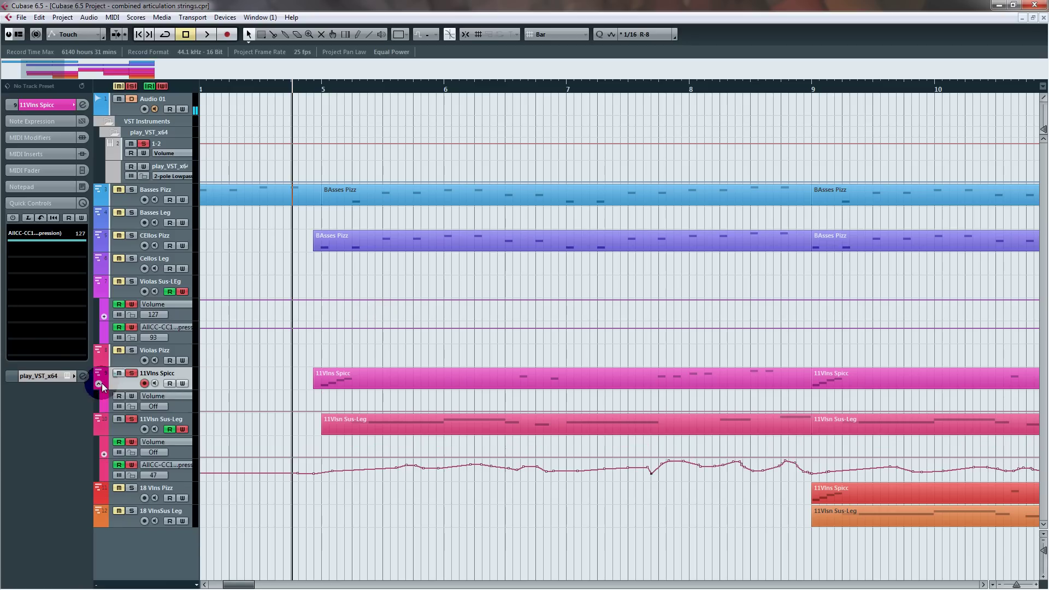
left_click(104, 409)
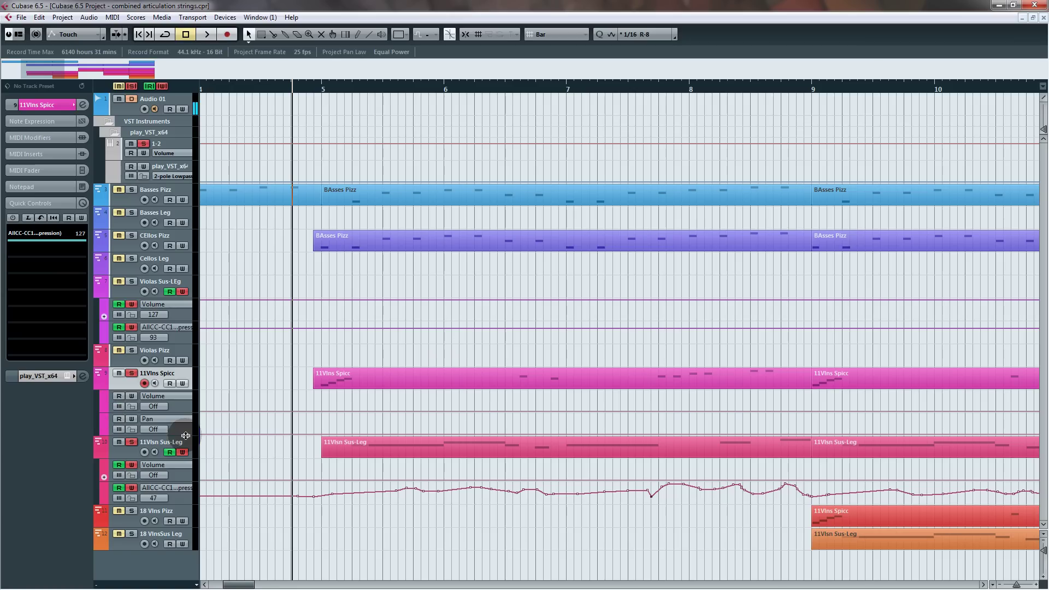
left_click(183, 384)
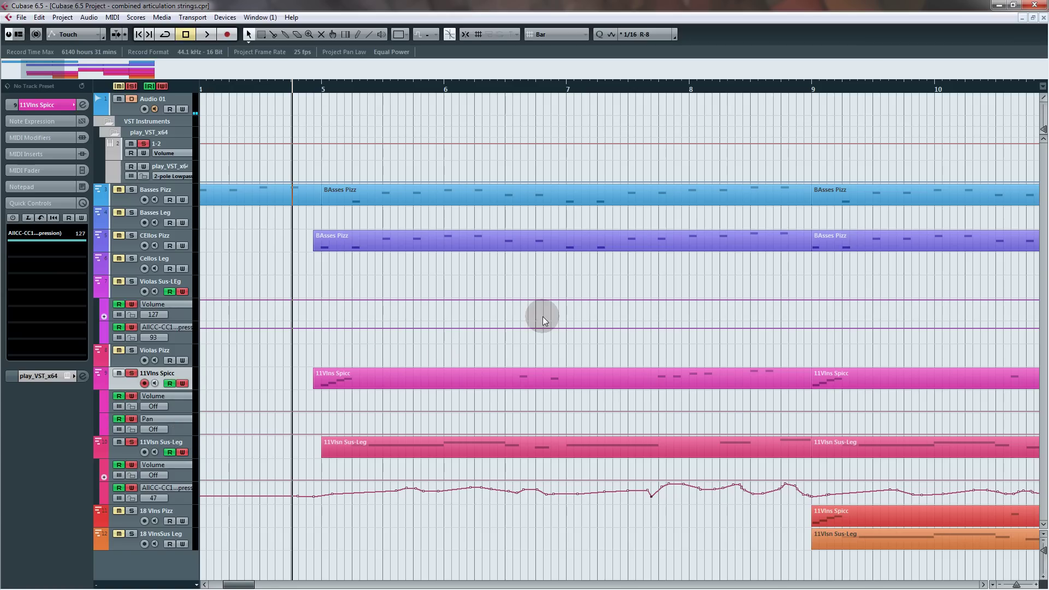
Step: Examine the violin parts and their expression curve within the whole arrangement from bar 1 to bar 25
key("g")
key("g")
left_click_drag(869, 315, 604, 329)
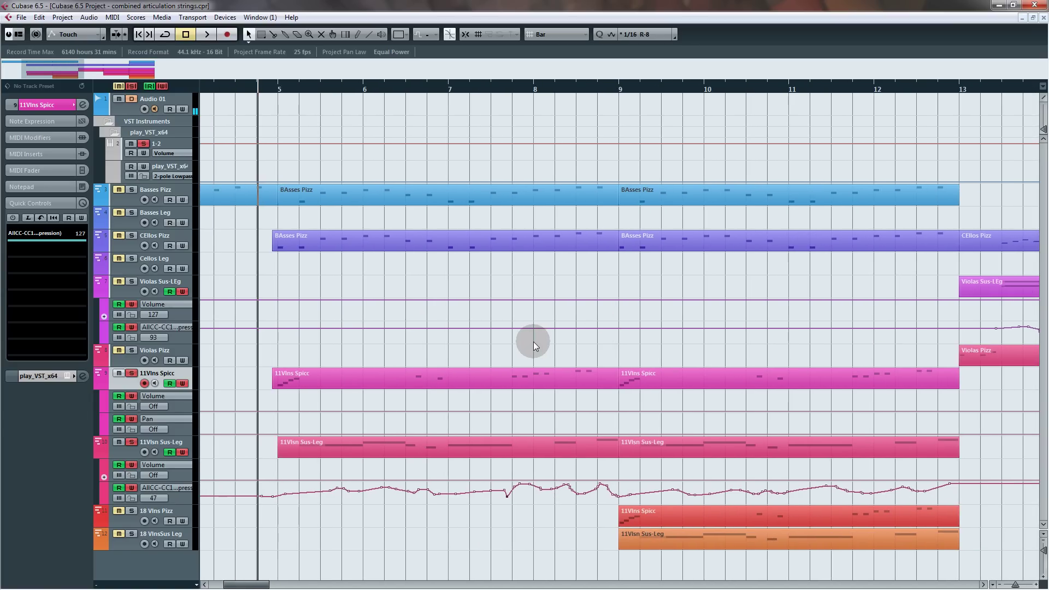
key("g")
key("g")
left_click_drag(533, 342, 631, 337)
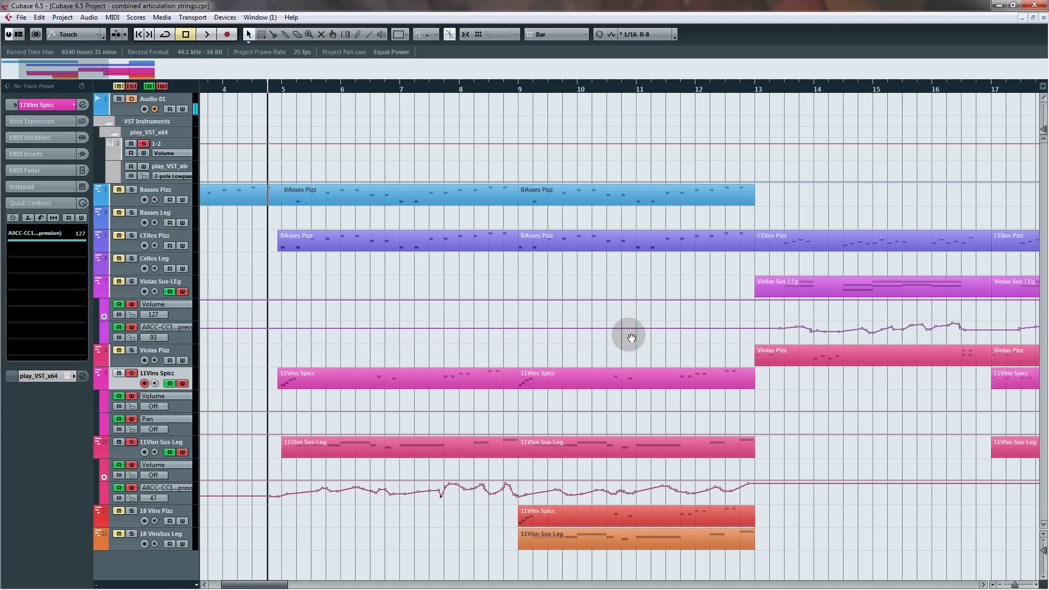
key("g")
key("g")
key("g")
key("g")
key("g")
key("g")
key("g")
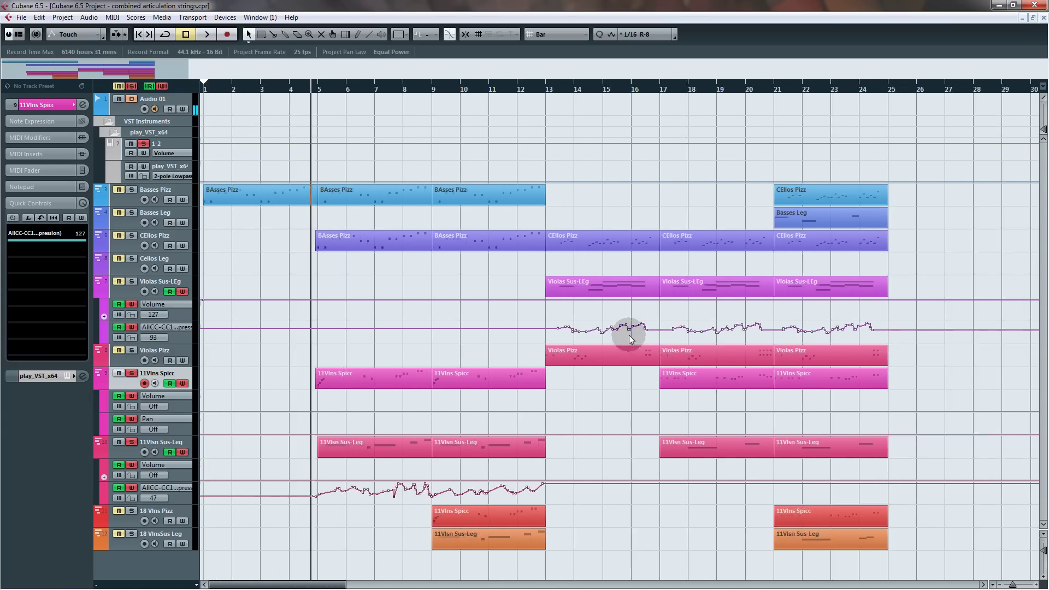